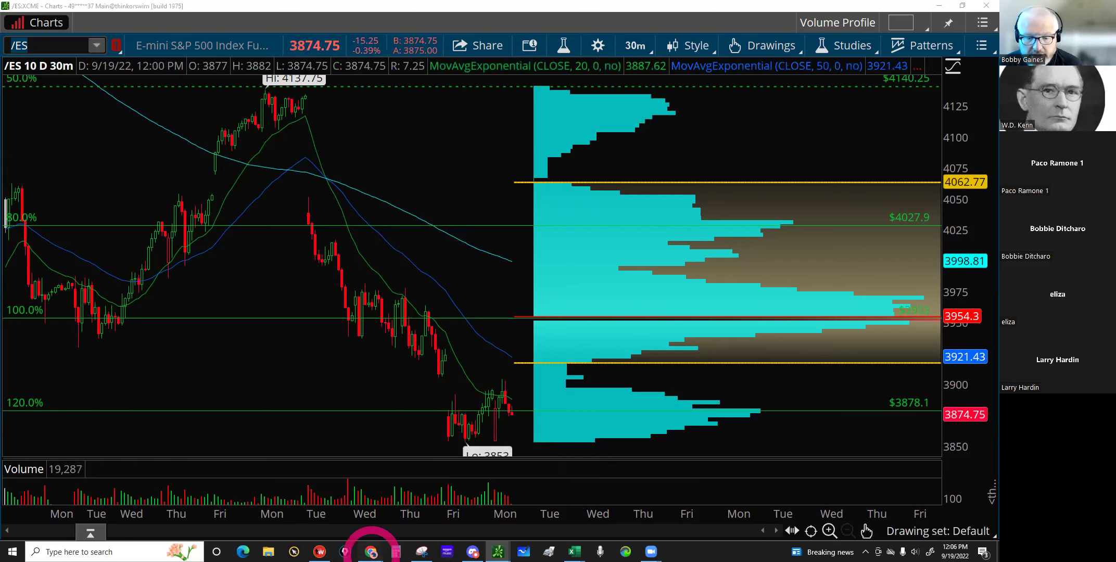
Step: Switch to TradingView to review the S&P 500 E-mini Futures daily chart, then return to the thinkorswim chart
mouse_move(371, 551)
left_click(330, 512)
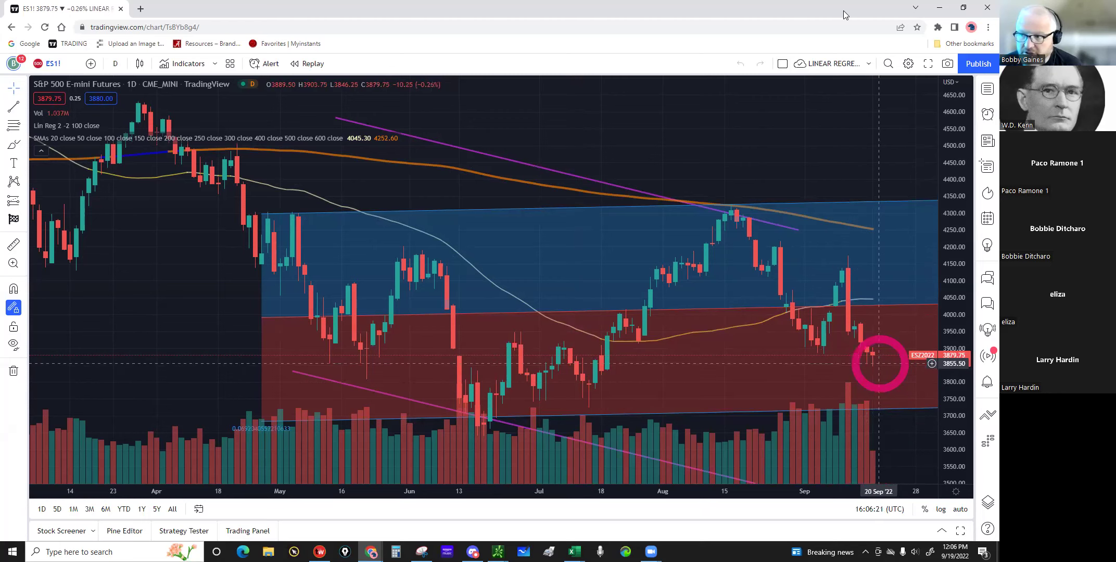
left_click(939, 9)
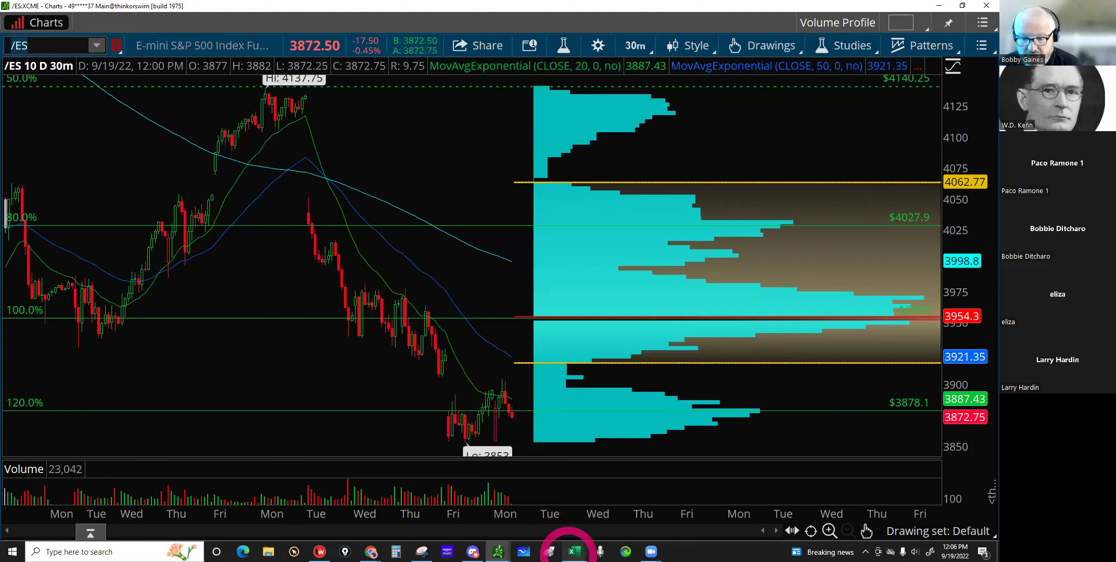
Step: Switch to the non-IRA trading spreadsheet in Excel and enter the date 9/19/22 in cell A108 of the Net Liq sheet
left_click(569, 548)
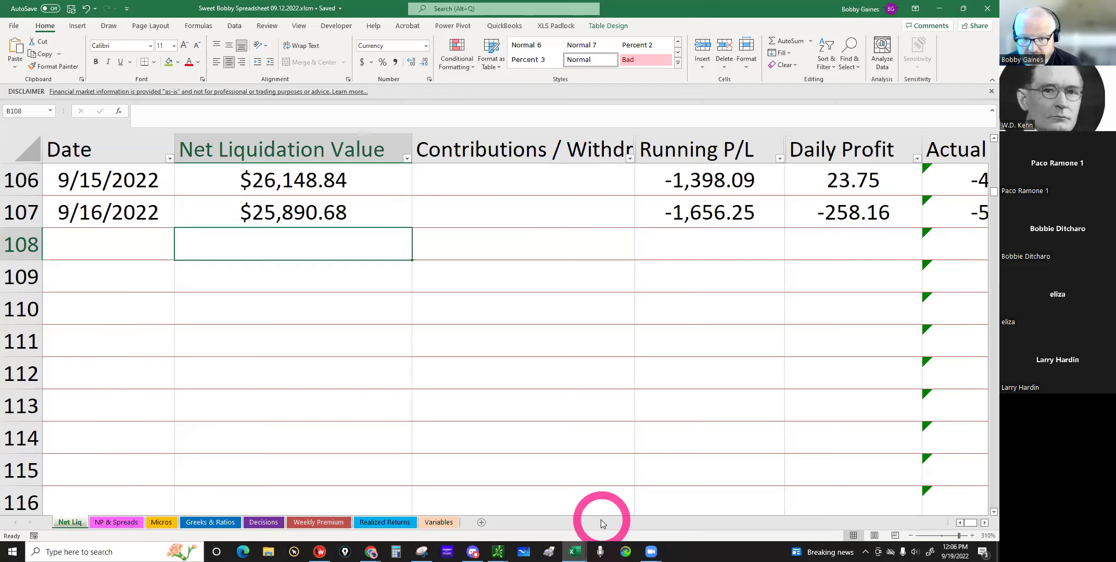
left_click(600, 519)
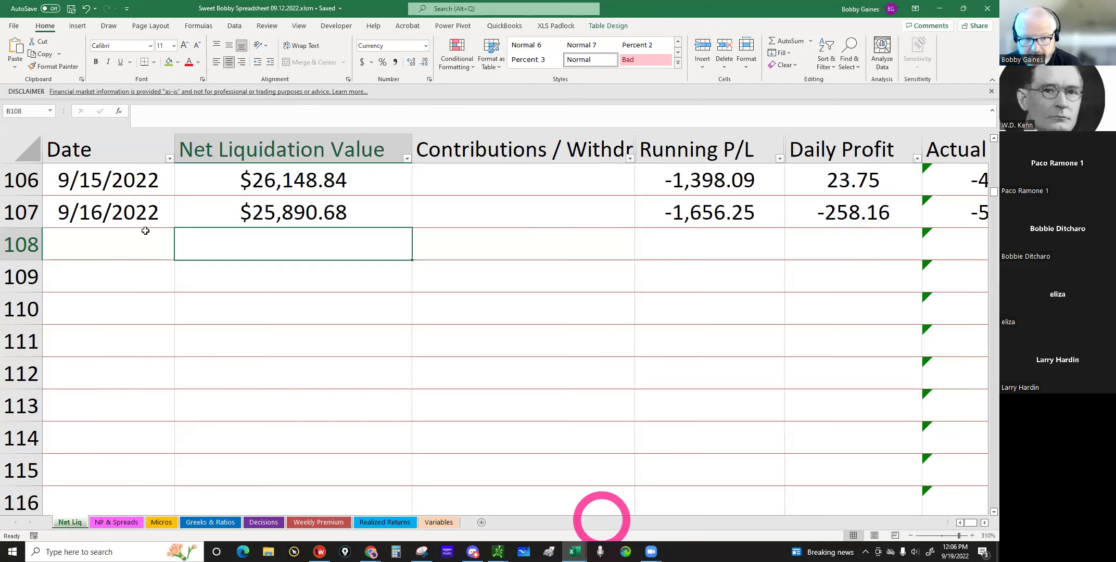
left_click(89, 240)
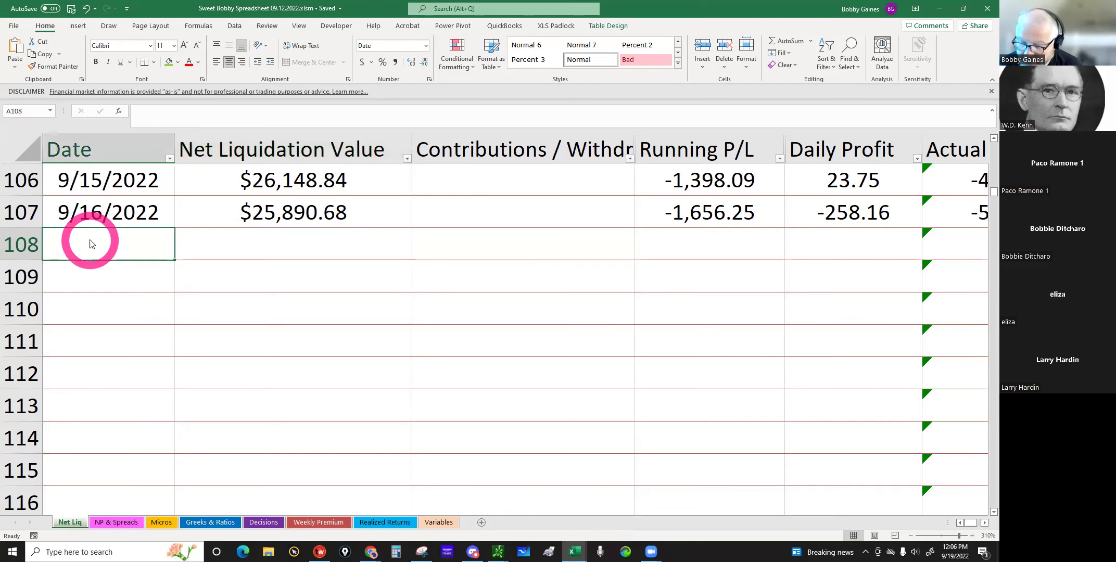
type("9/19/2")
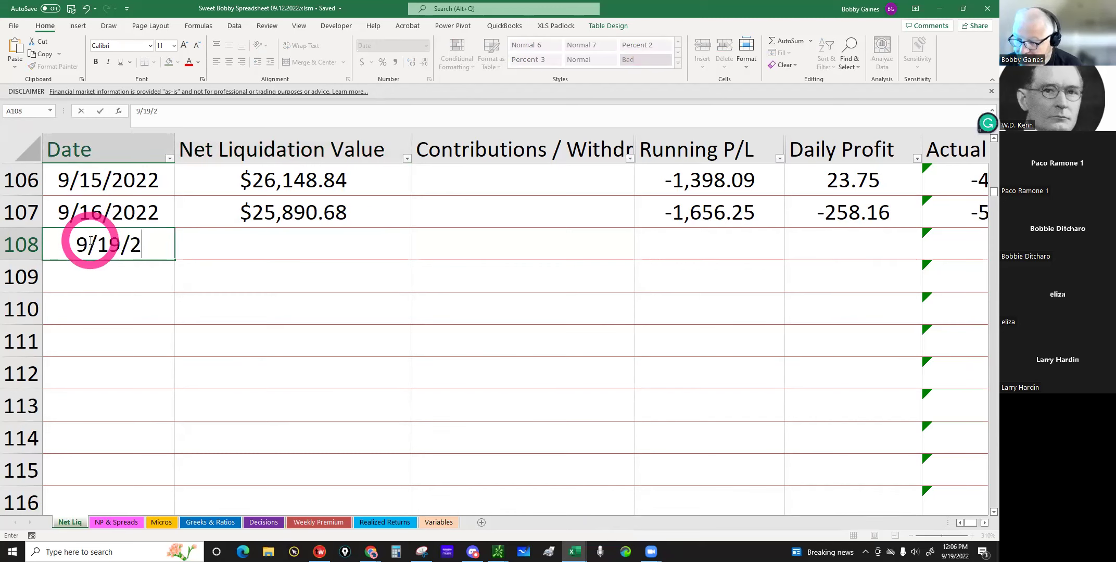
type("2")
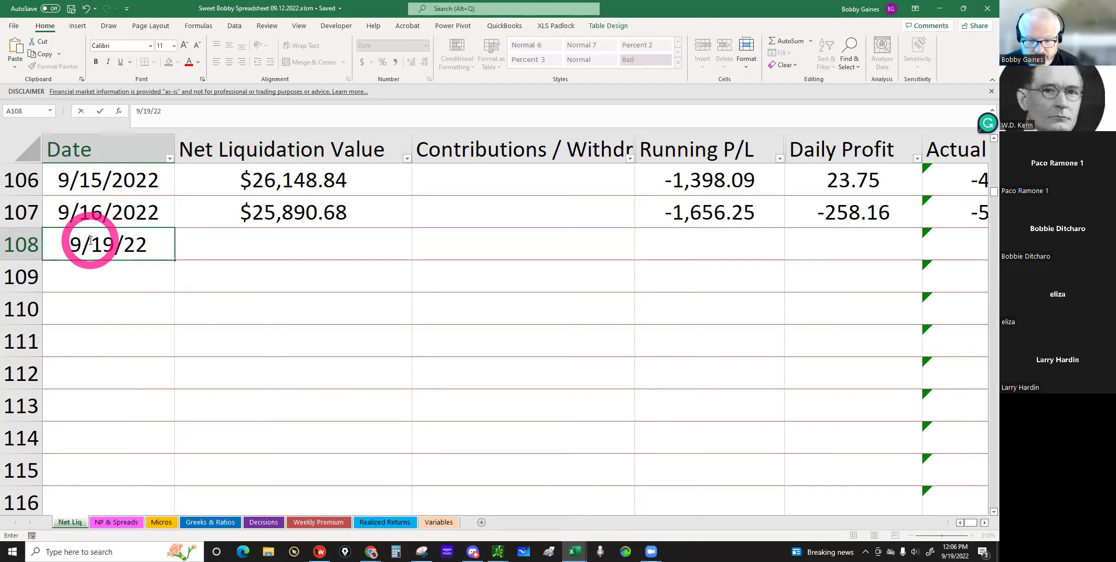
key("Return")
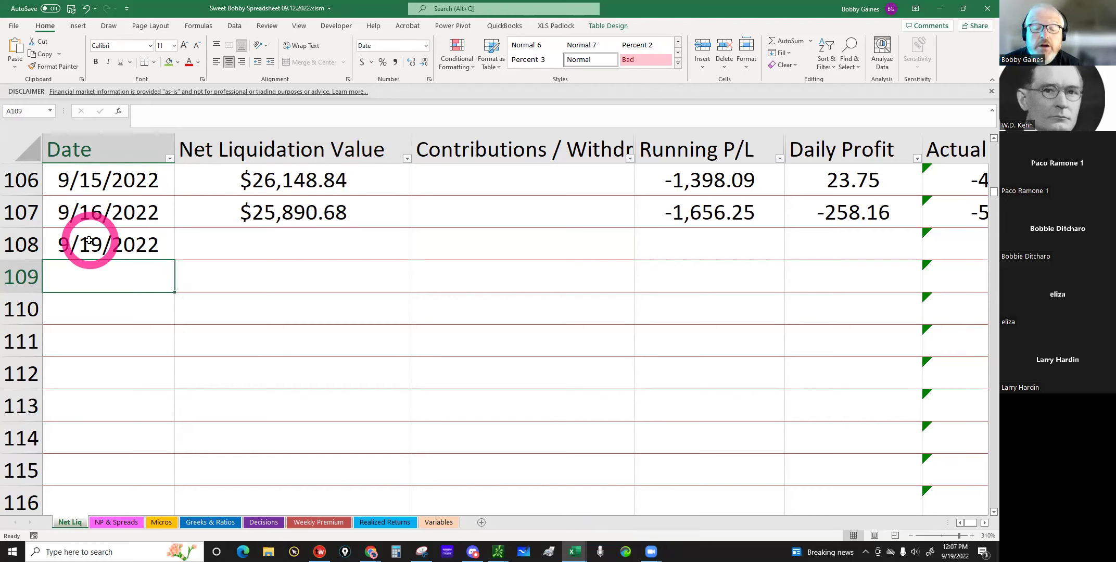
Step: Enter 26073.18 as the Net Liquidation Value for 9/19/2022 in cell B108
left_click(207, 251)
type("2")
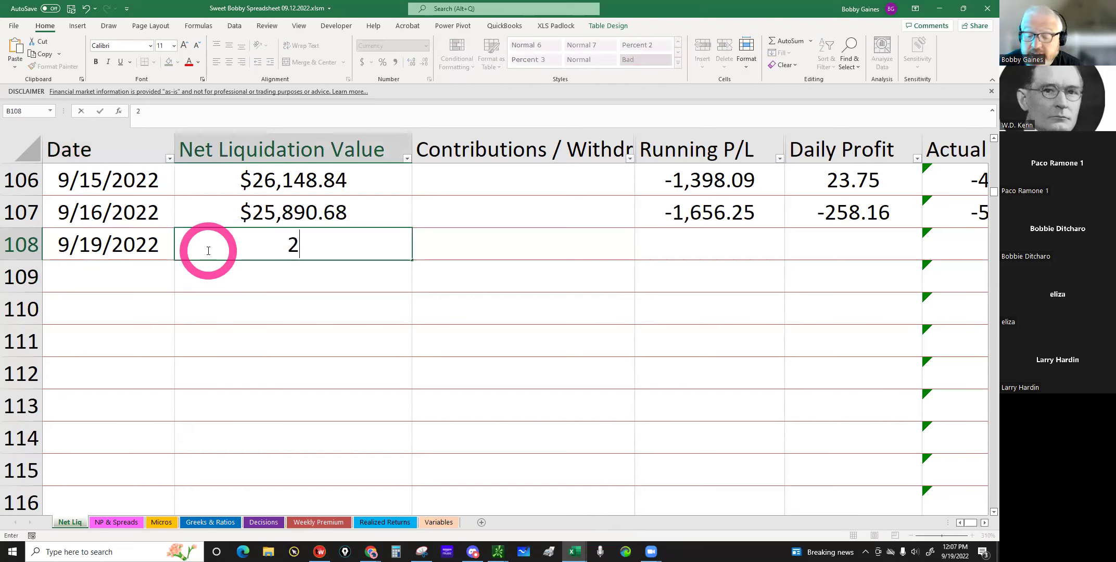
type("6073.")
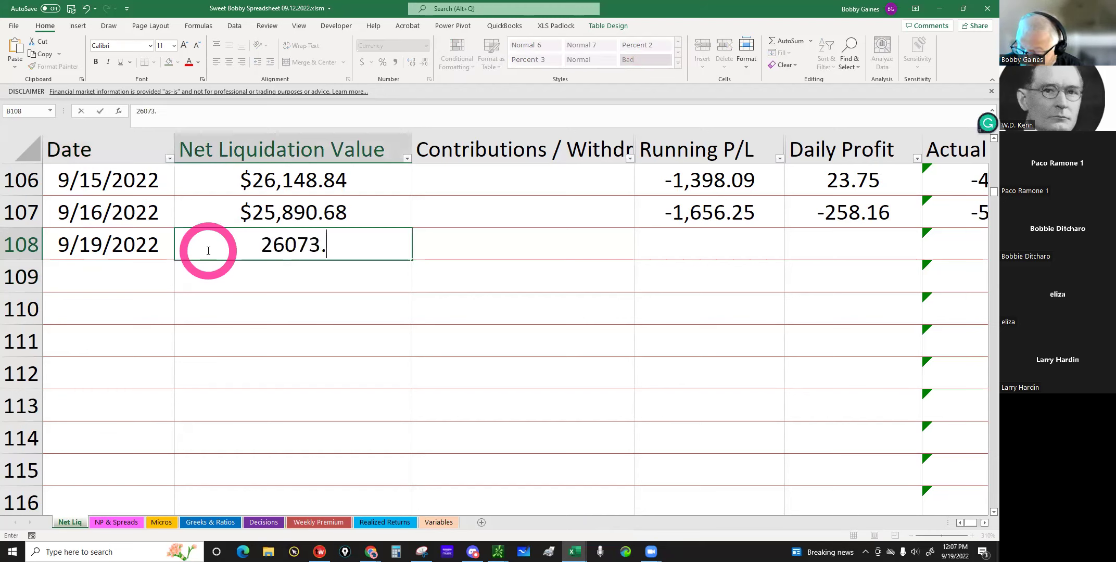
type("18")
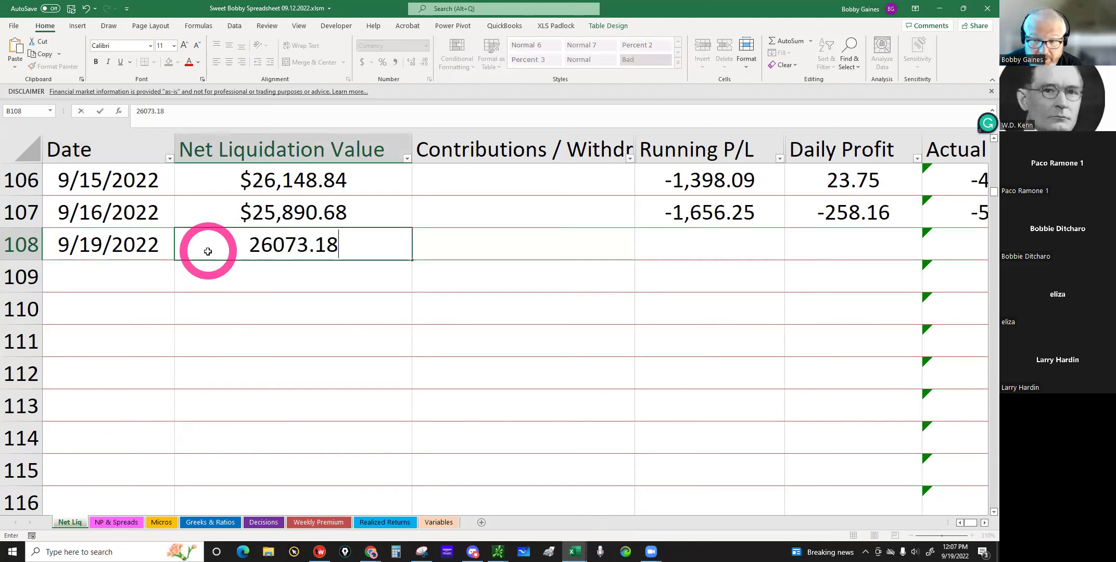
key("Return")
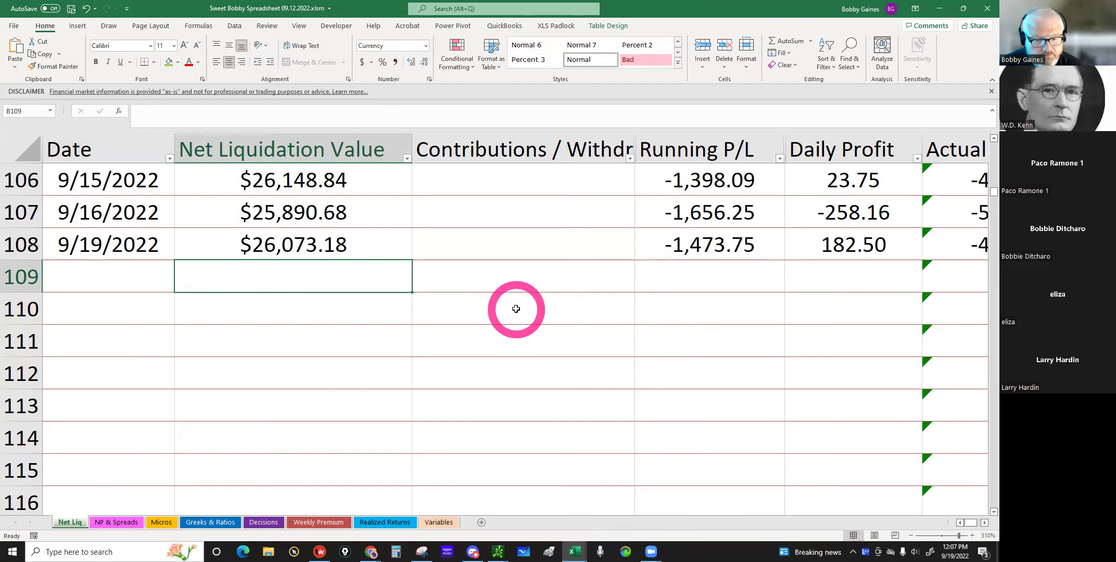
Step: Switch to the IRA spreadsheet and enter 101417.35 as the Net Liquidation Value for 9/19/2022 in cell B113
left_click(489, 551)
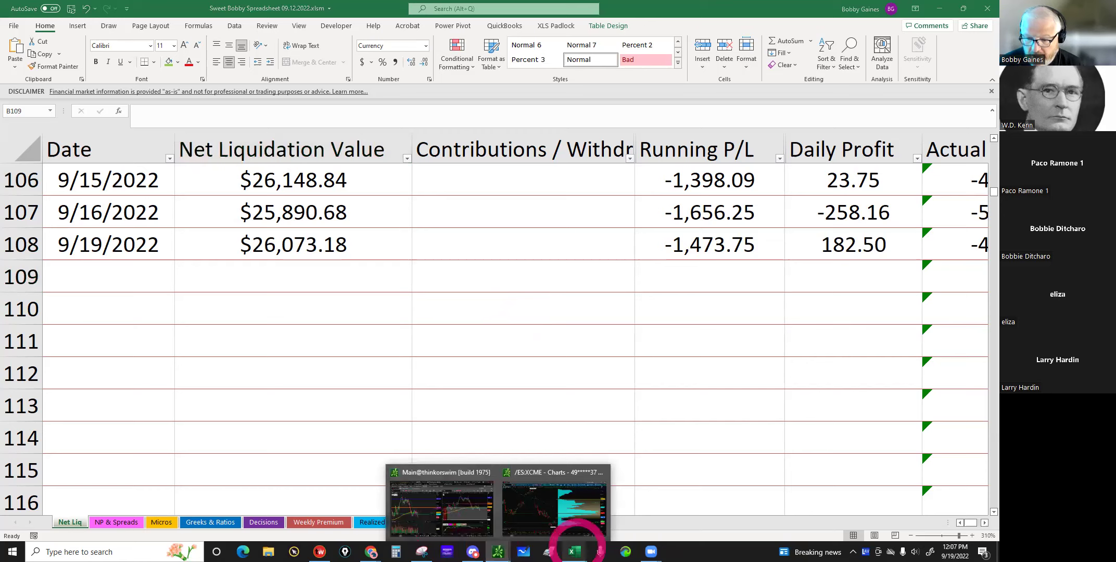
left_click(575, 551)
left_click(525, 506)
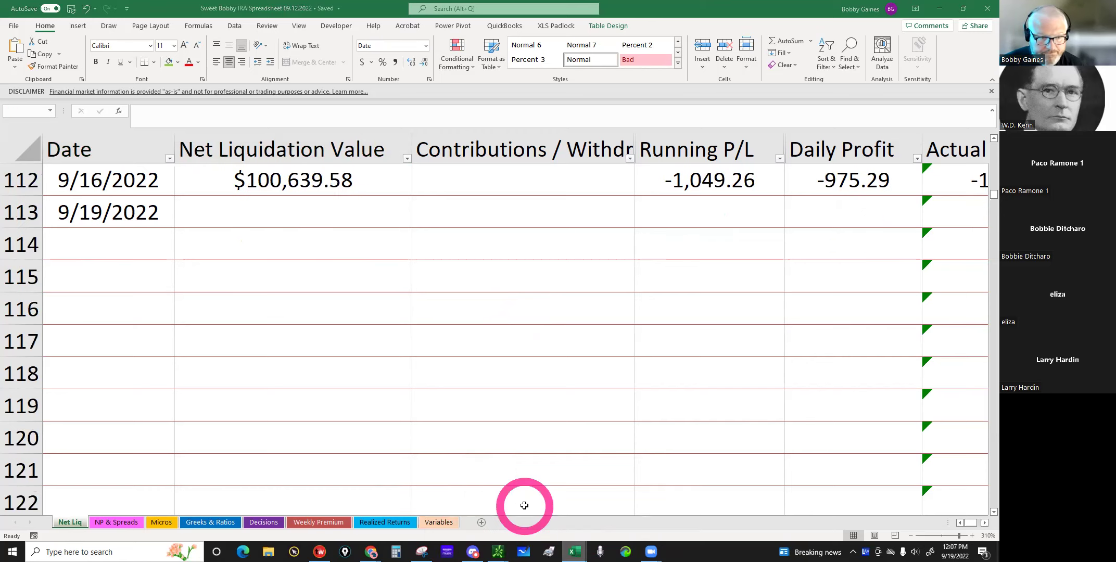
left_click(164, 232)
left_click(204, 207)
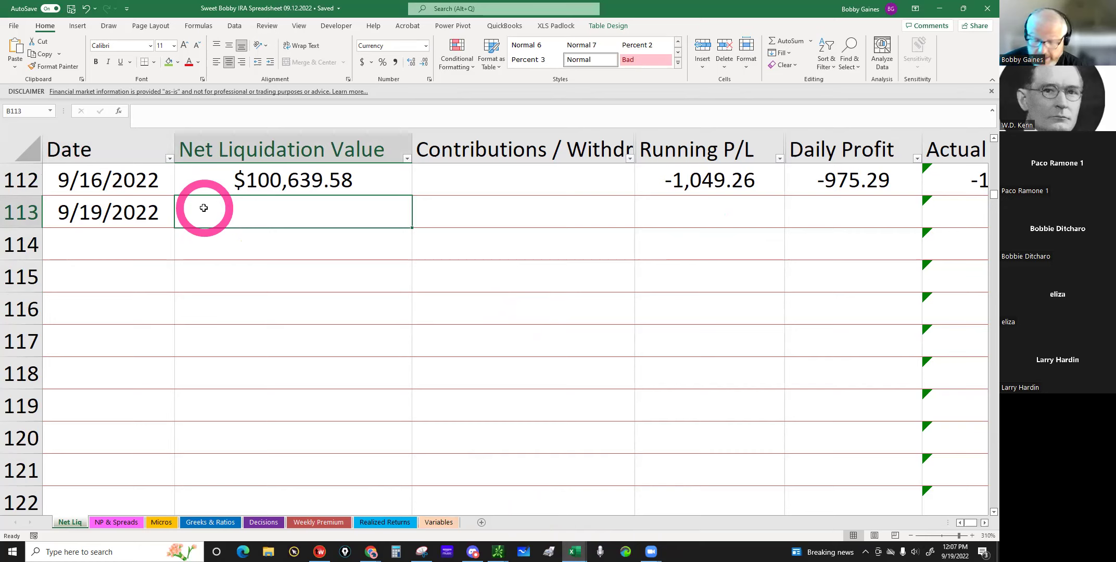
type("101")
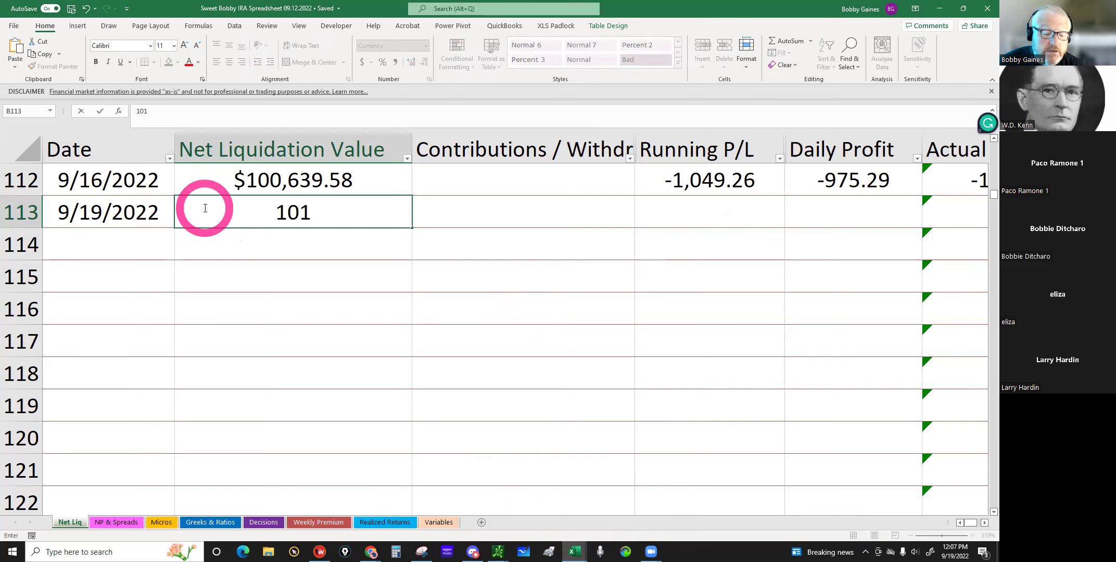
type("417")
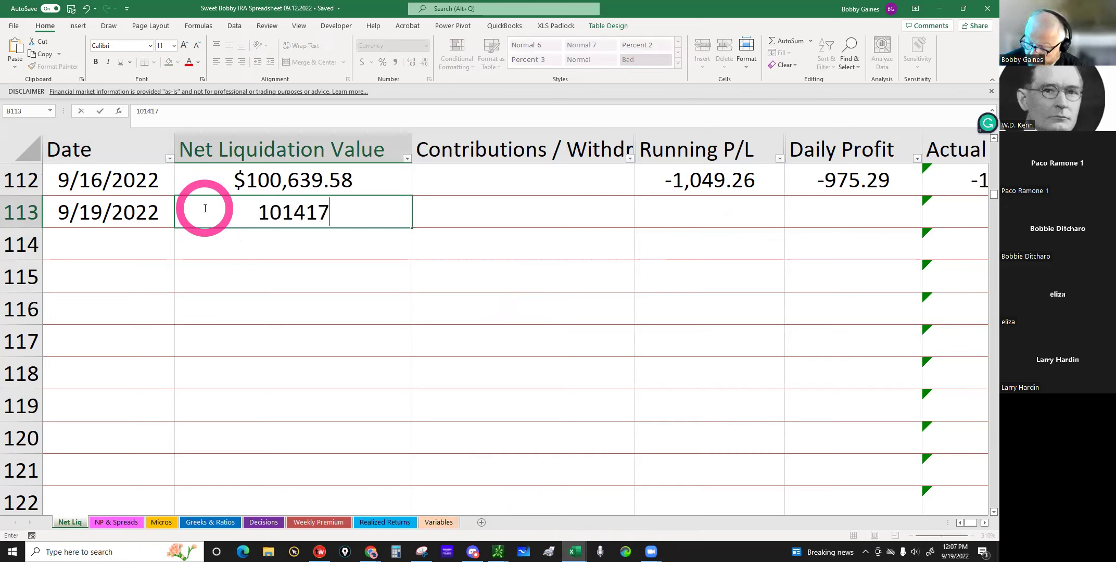
type(".35")
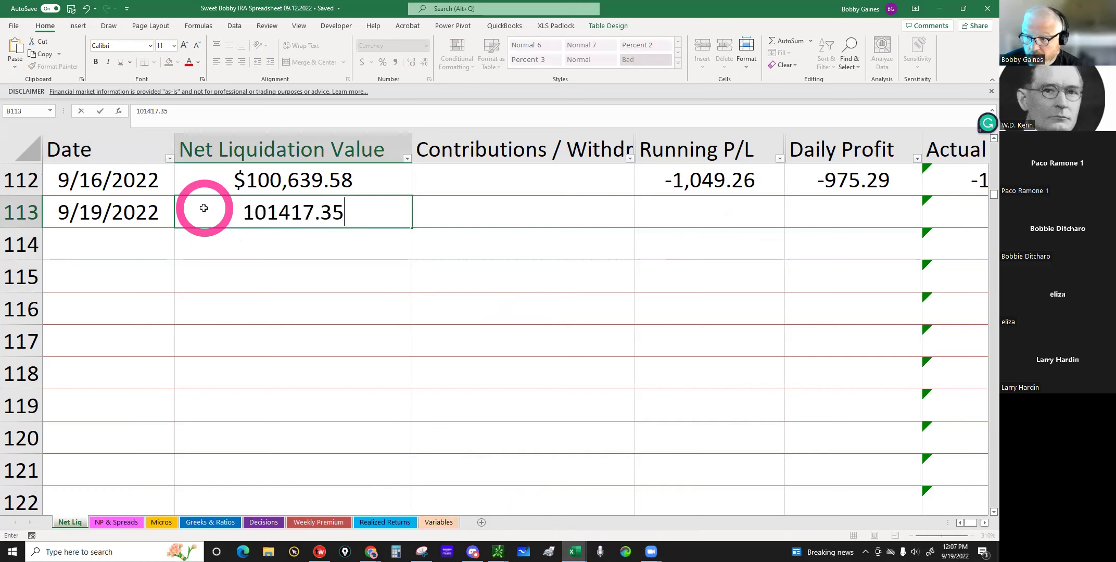
key("Return")
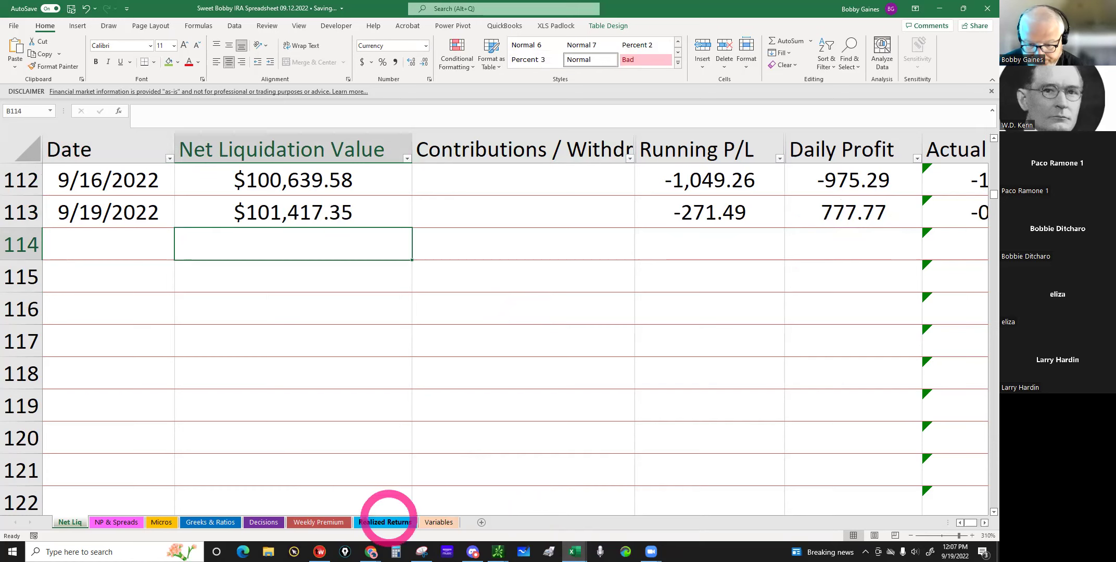
Step: Switch to thinkorswim's Monitor view and turn off position grouping in the Position Statement
mouse_move(498, 550)
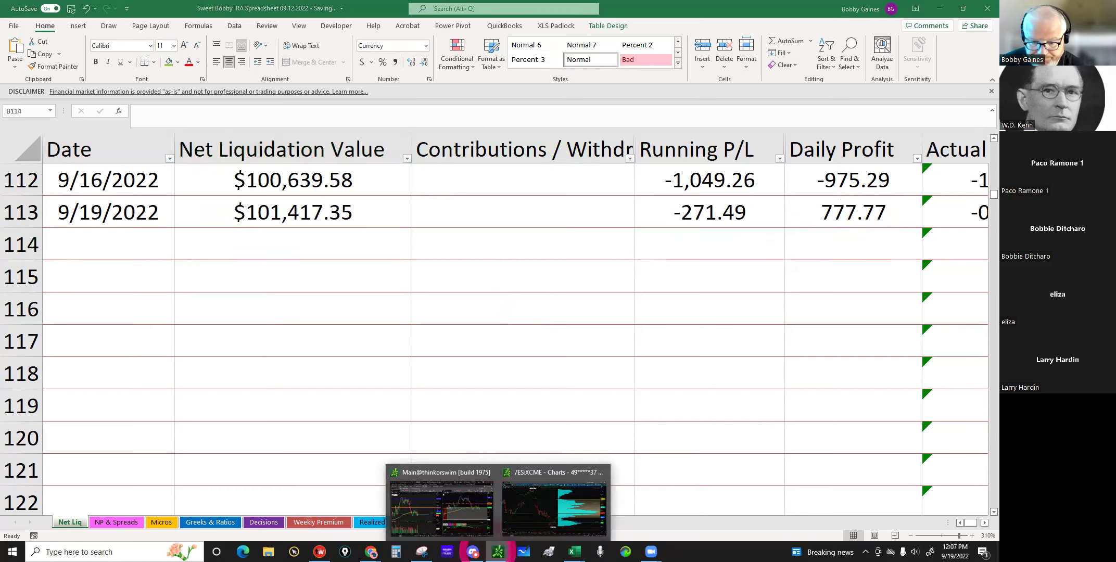
left_click(425, 493)
left_click(24, 54)
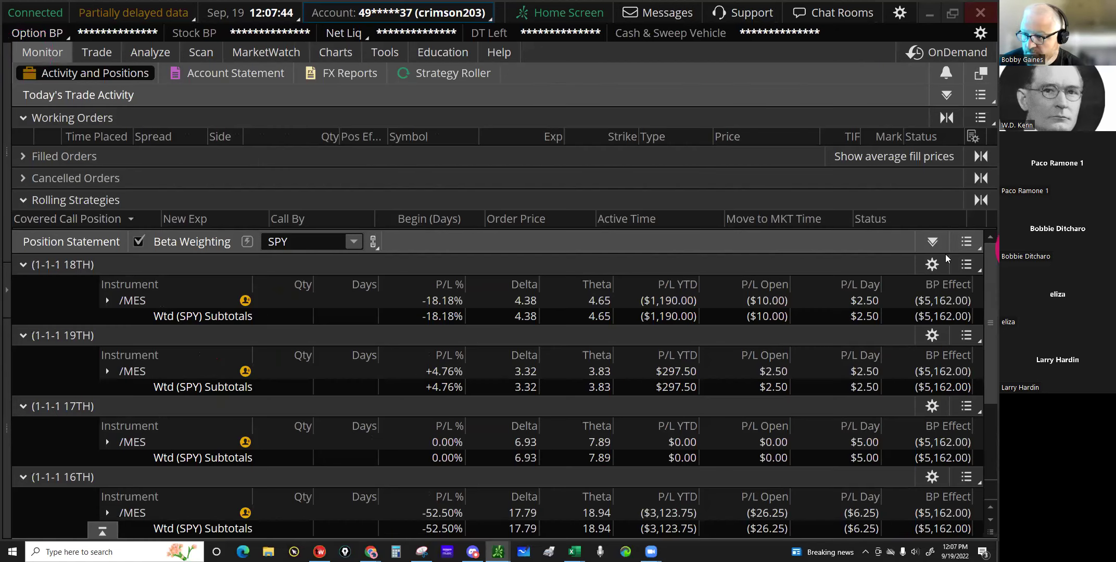
left_click(967, 241)
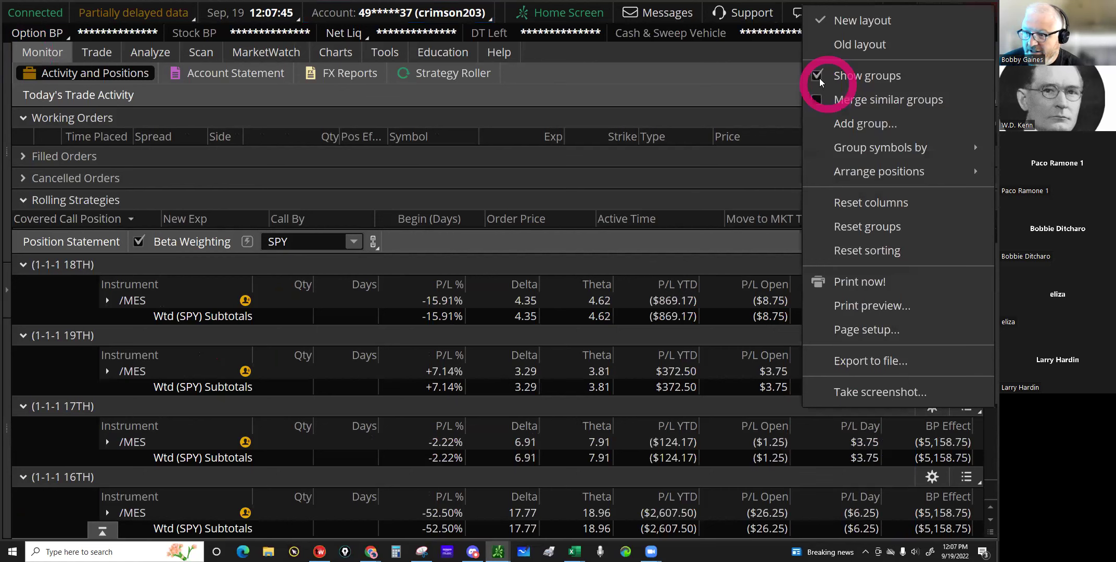
left_click(818, 78)
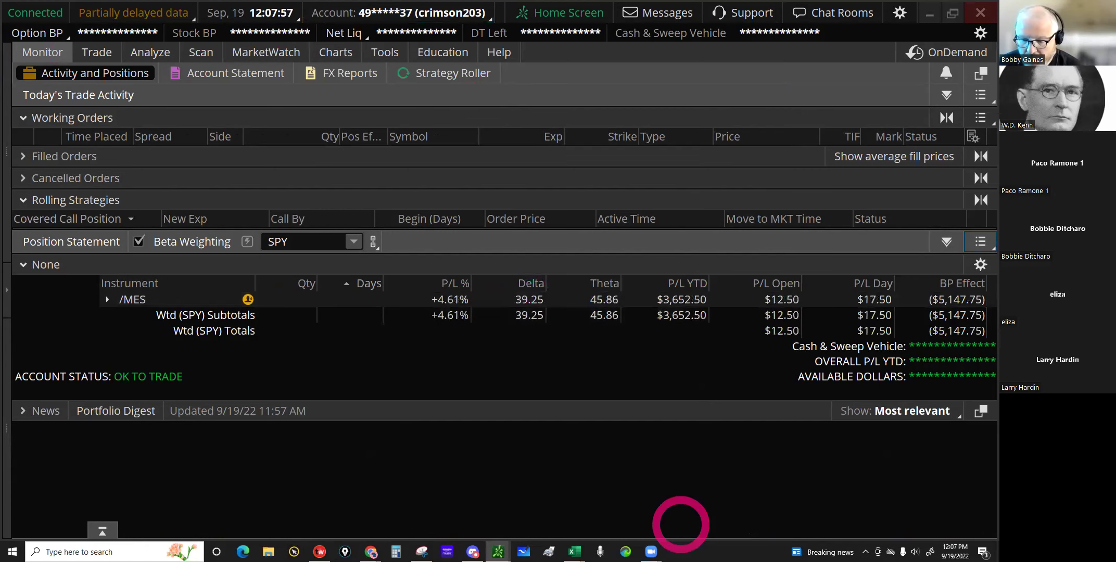
Step: Switch to the non-IRA trading spreadsheet and enter 39.16 as the weighted delta for 9/19/2022 on the Greeks & Ratios sheet
mouse_move(574, 551)
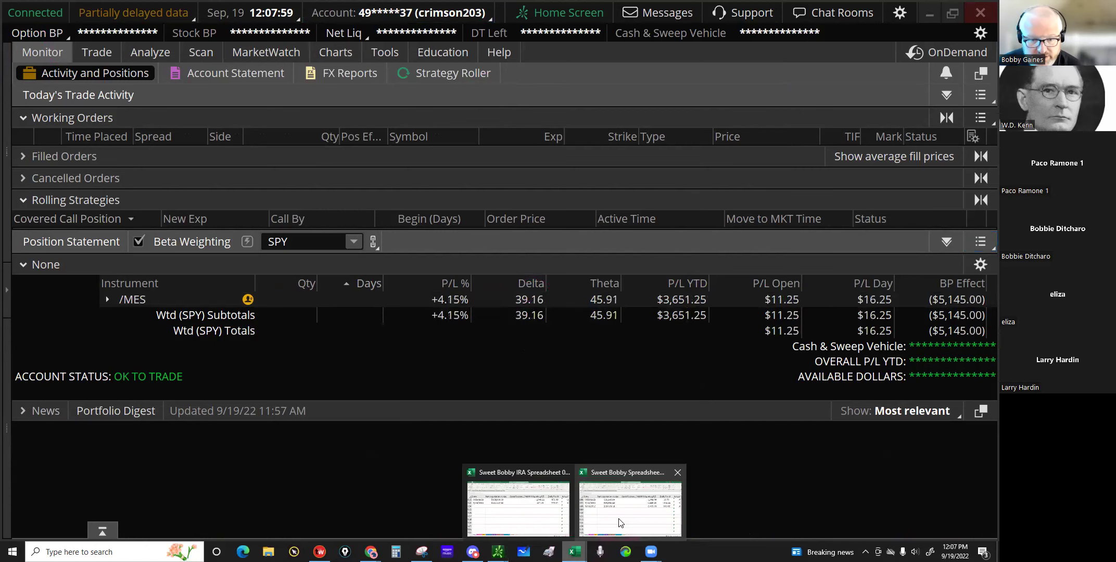
left_click(619, 523)
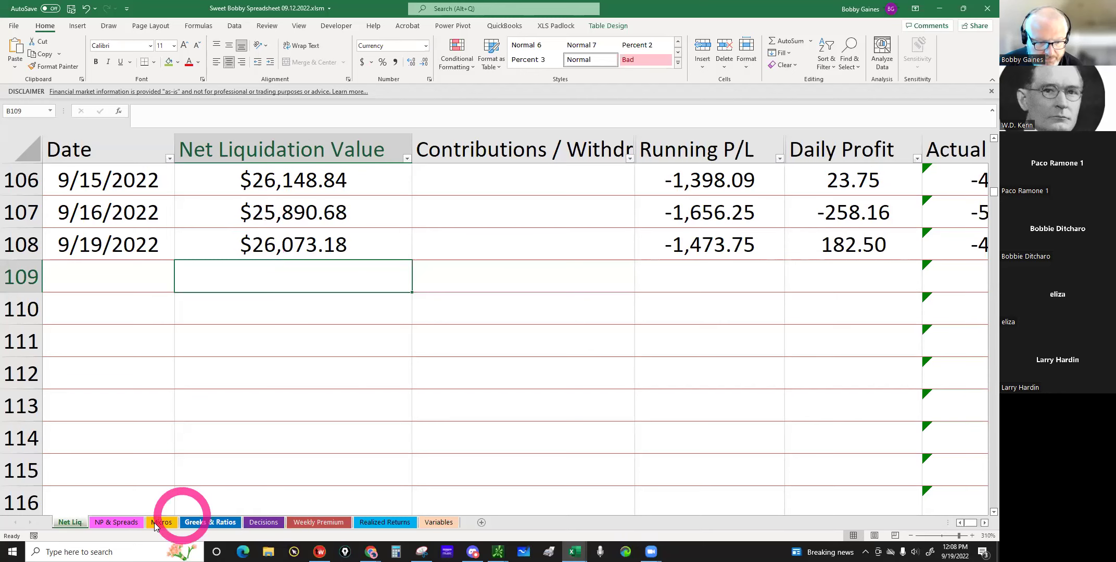
left_click(207, 526)
left_click(136, 354)
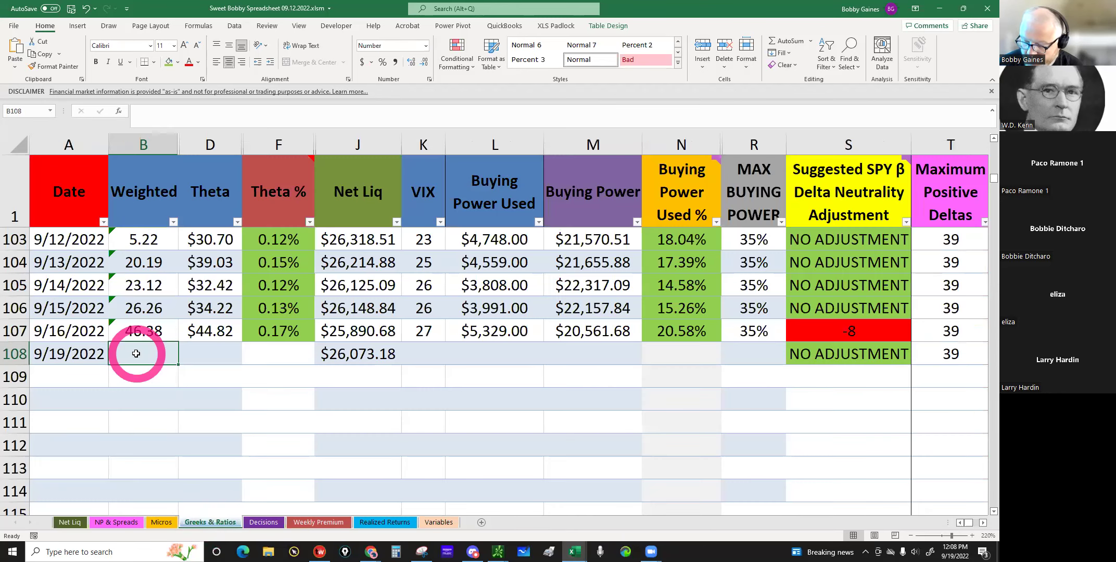
type("39.16")
key("Return")
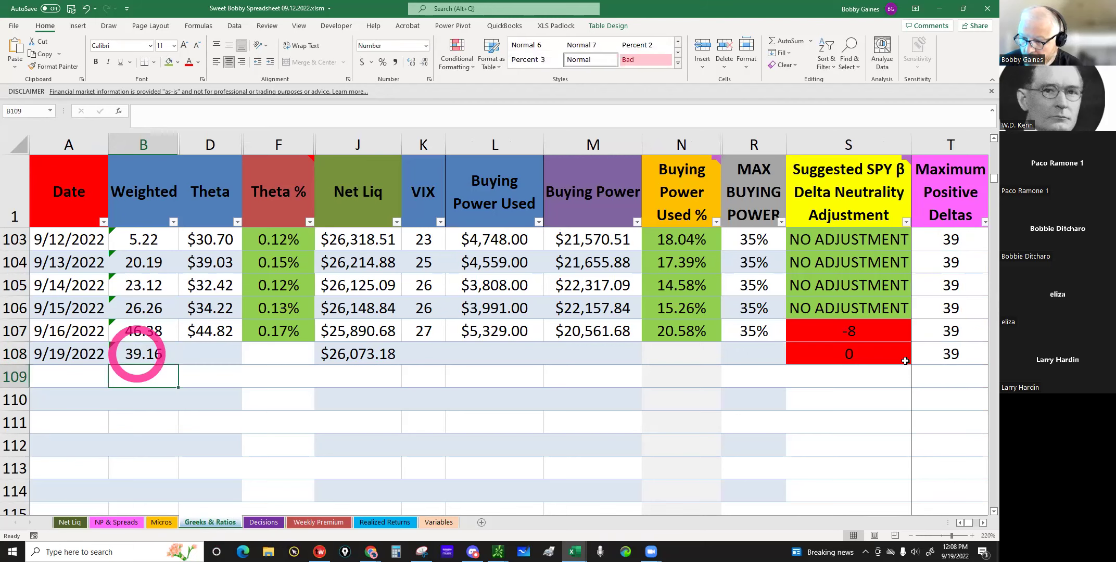
Step: Inspect the suggested SPY delta neutrality adjustment and maximum positive deltas for 9/19/2022 in row 108
left_click(865, 355)
left_click(951, 355)
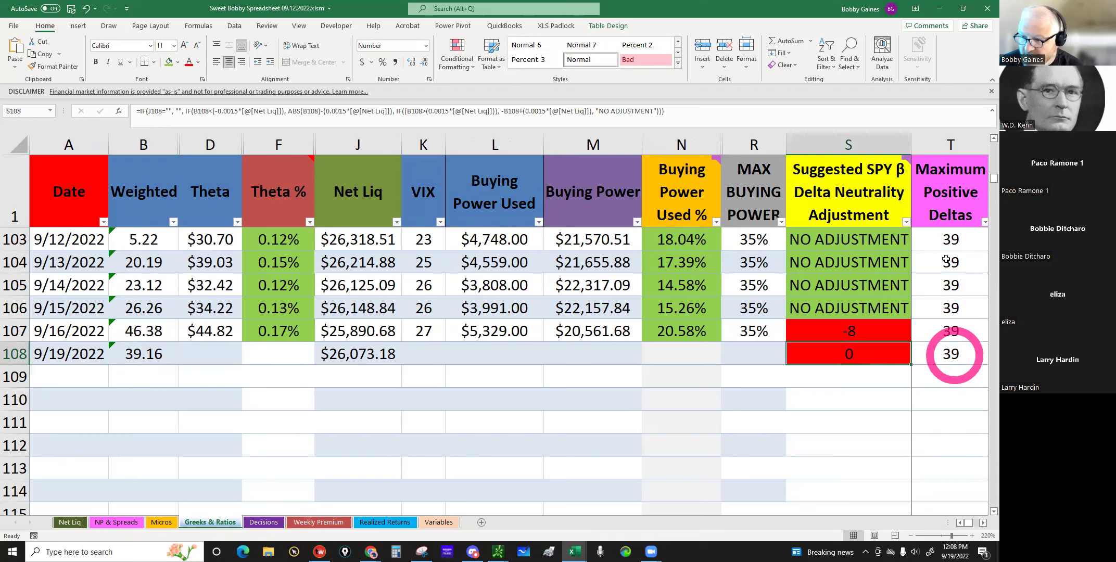
left_click(956, 358)
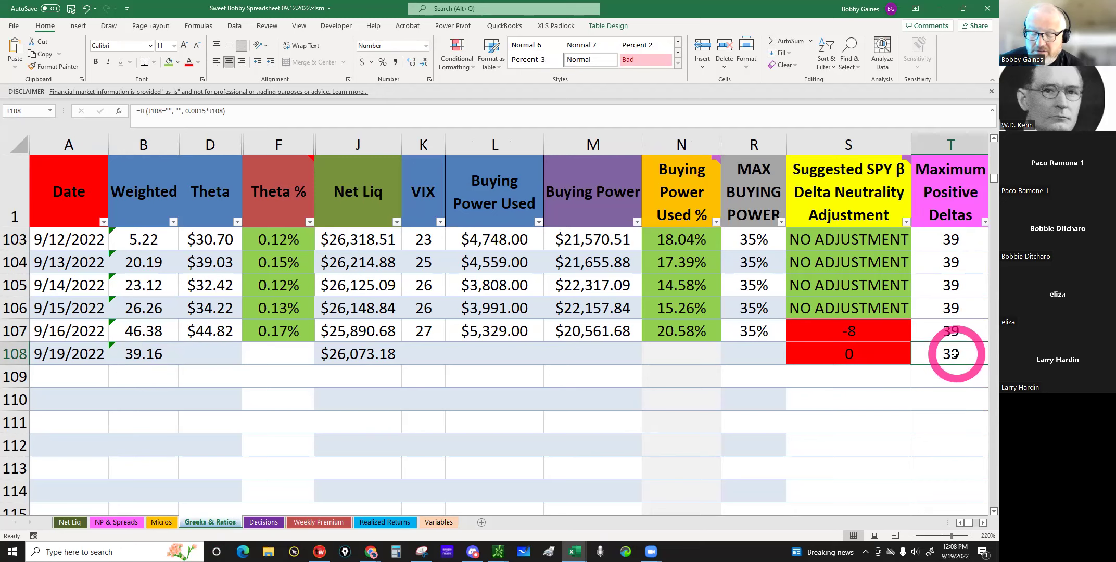
Step: Check the /MES theta in thinkorswim, then return to the Greeks & Ratios sheet and enter 45.77 as Theta in cell D108
left_click(456, 517)
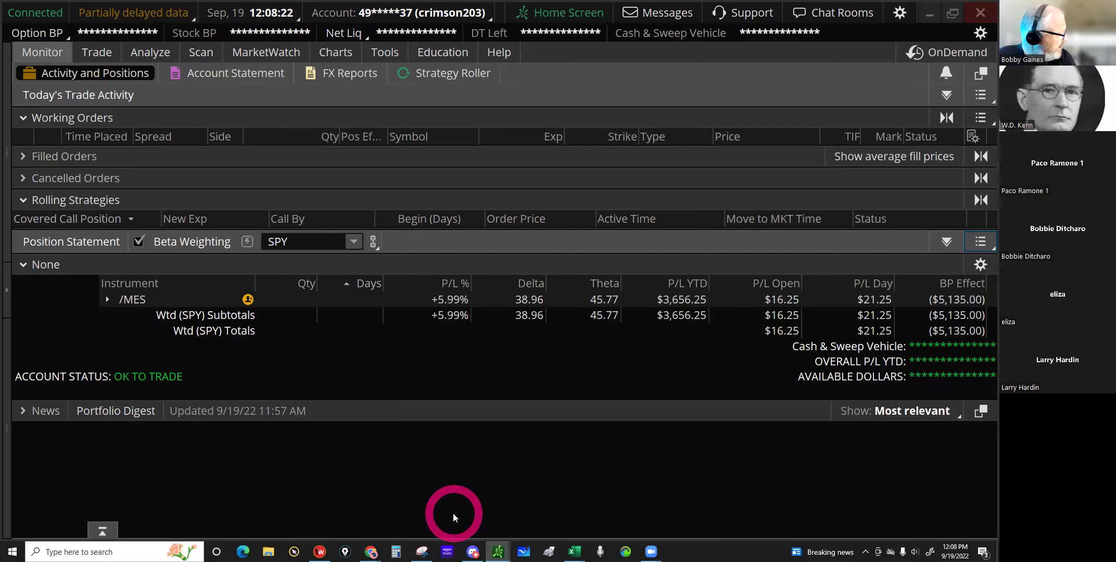
left_click(605, 296)
left_click(593, 524)
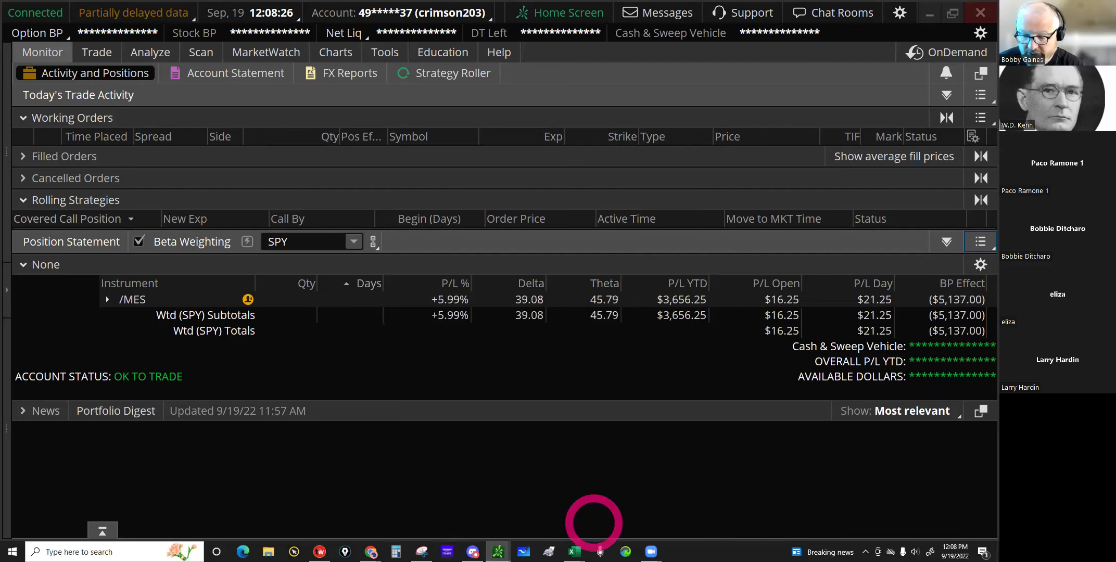
left_click(292, 311)
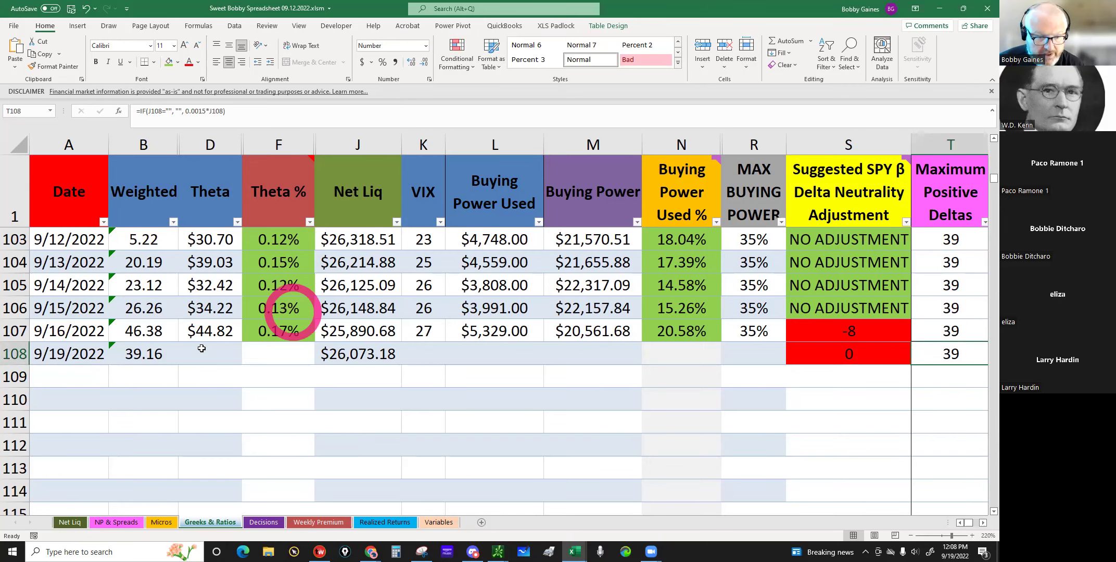
left_click(202, 348)
type("45")
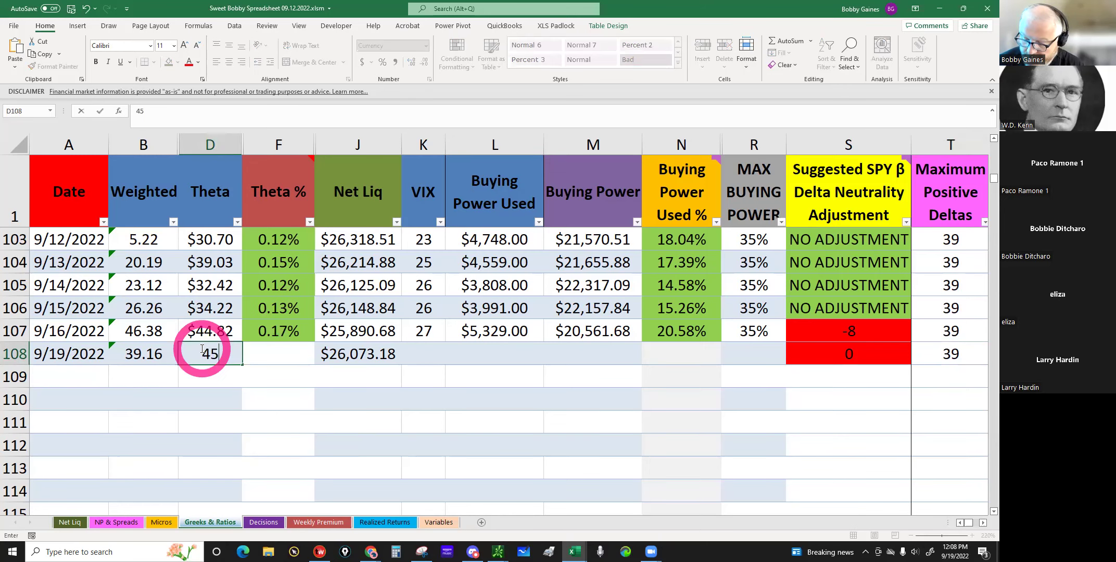
type(".77")
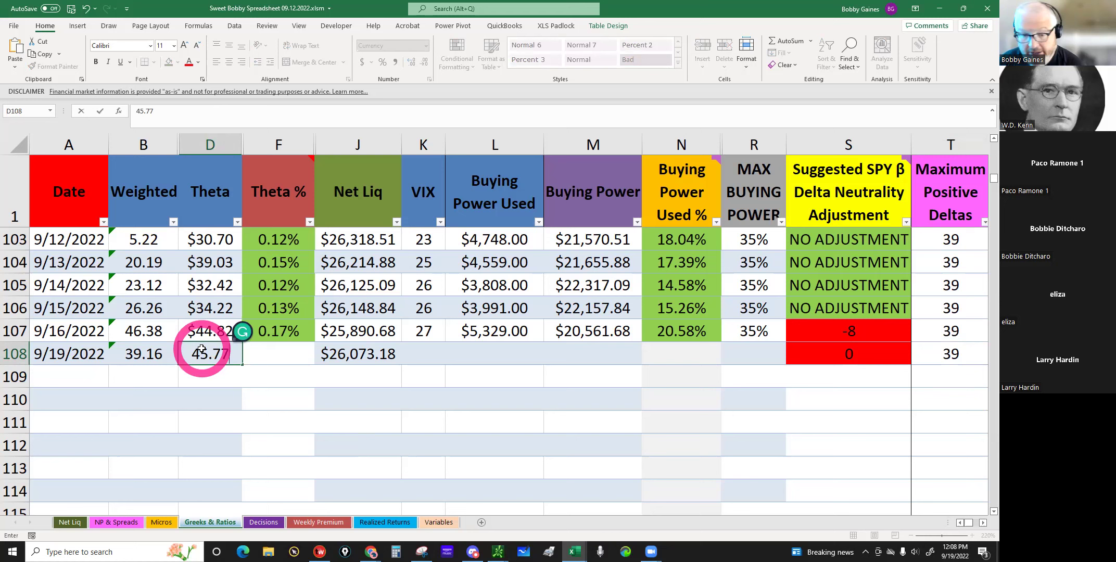
key("Return")
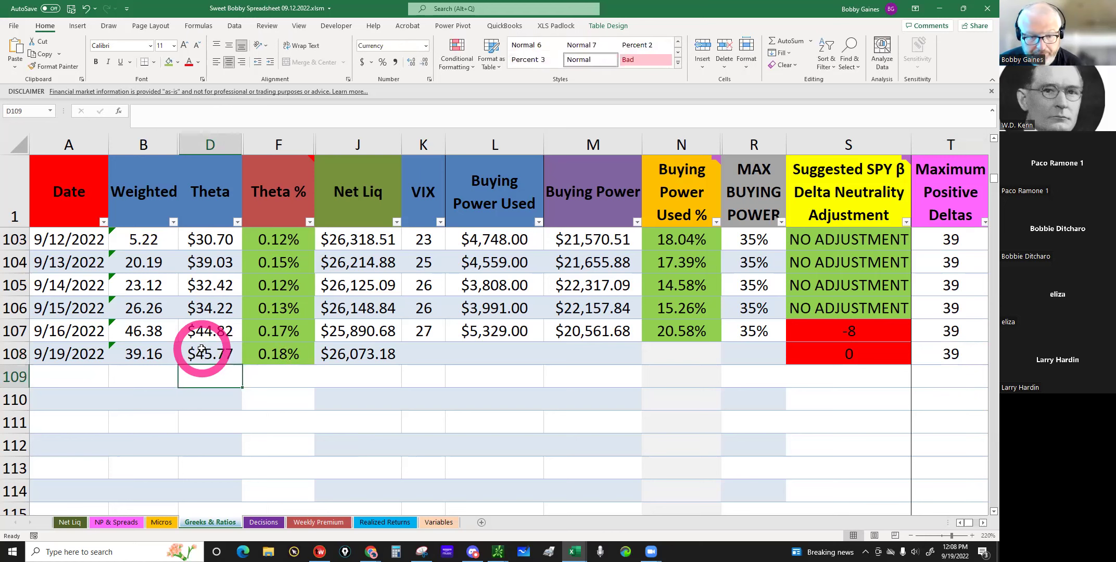
Step: Check the Theta % for 9/19/2022, then enter 26 as the VIX in cell K108
left_click(269, 353)
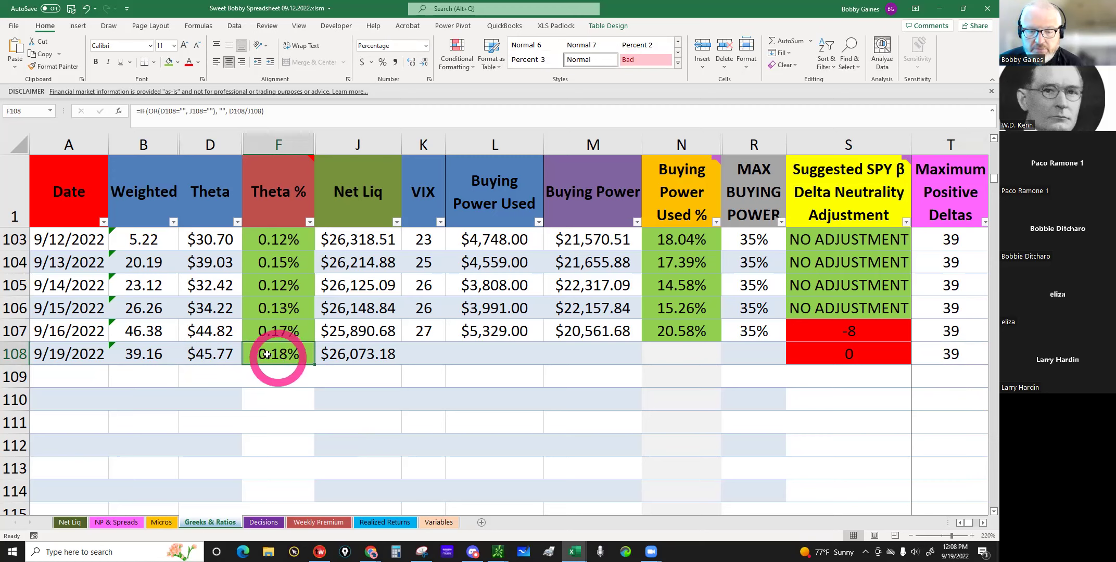
left_click(423, 354)
left_click(404, 170)
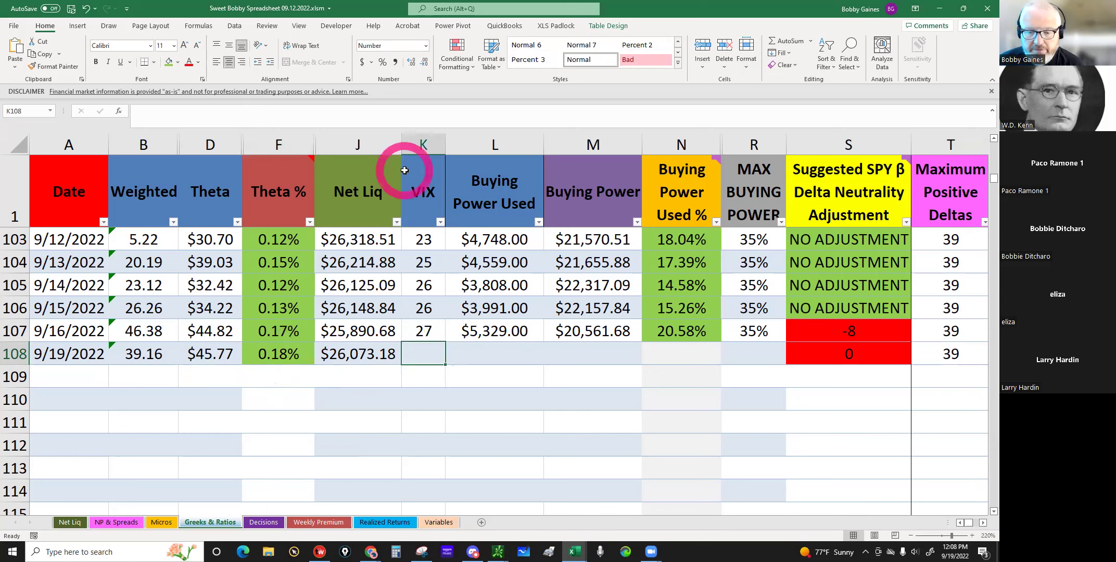
left_click(423, 348)
type("26")
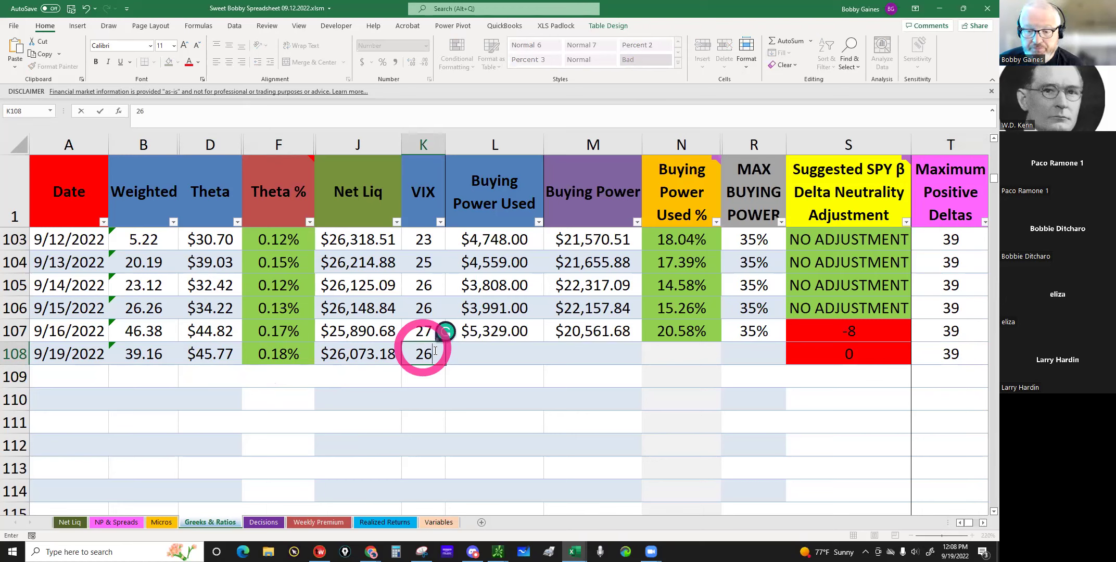
Step: Check the BP Effect of the /MES position in thinkorswim, then enter 5148 as Buying Power Used in cell L108 of the non-IRA spreadsheet
left_click(498, 355)
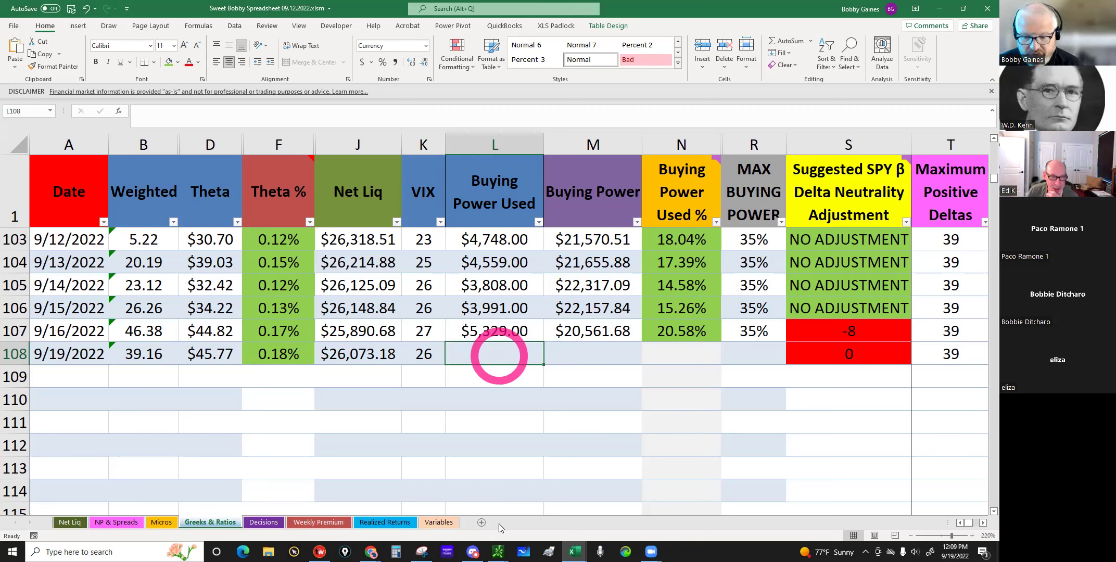
mouse_move(497, 549)
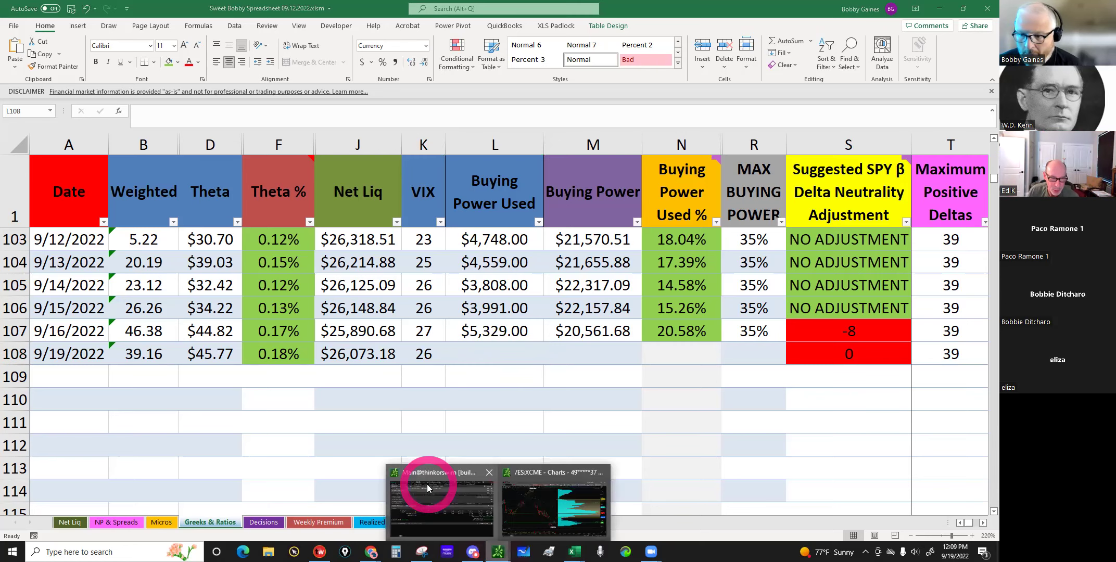
left_click(429, 481)
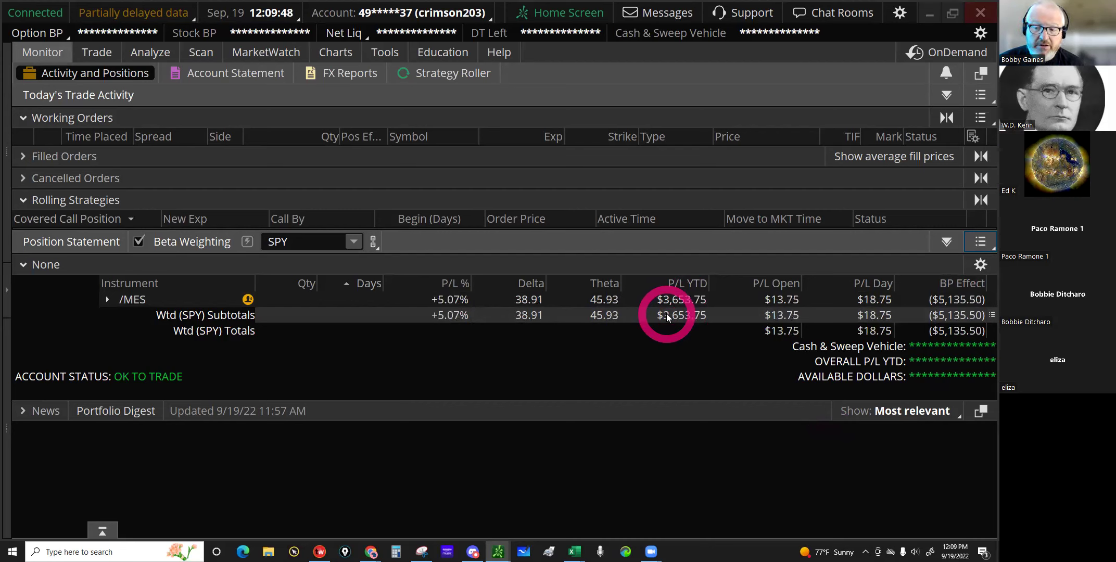
left_click(735, 297)
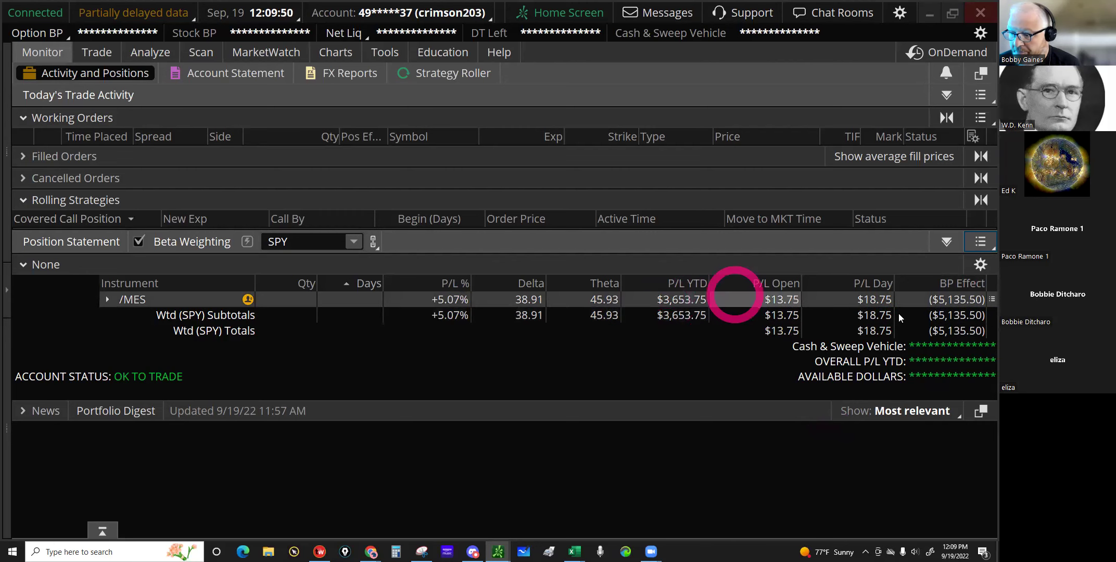
left_click(944, 316)
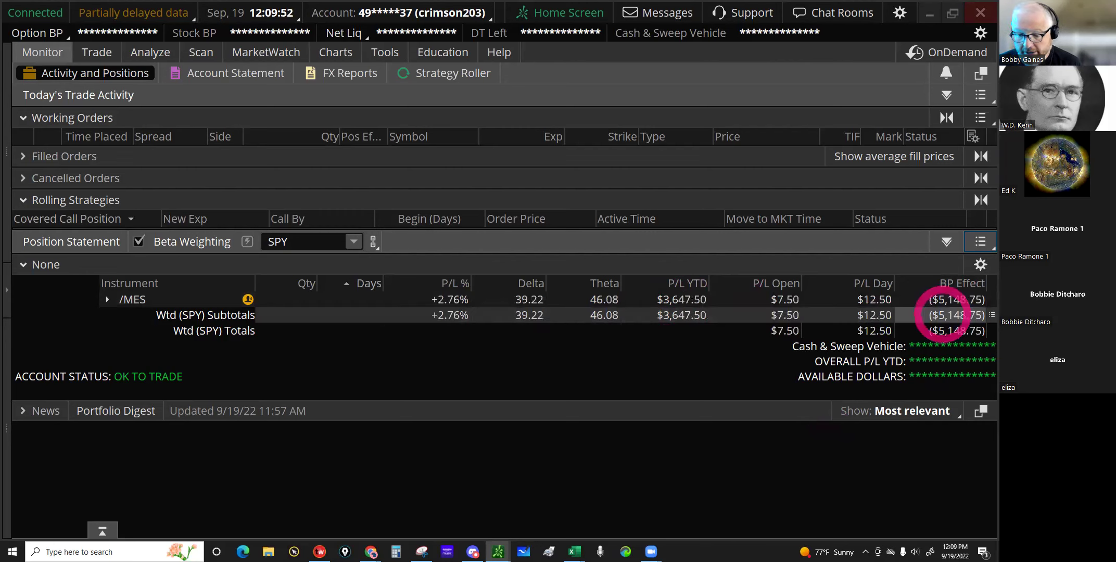
left_click(575, 552)
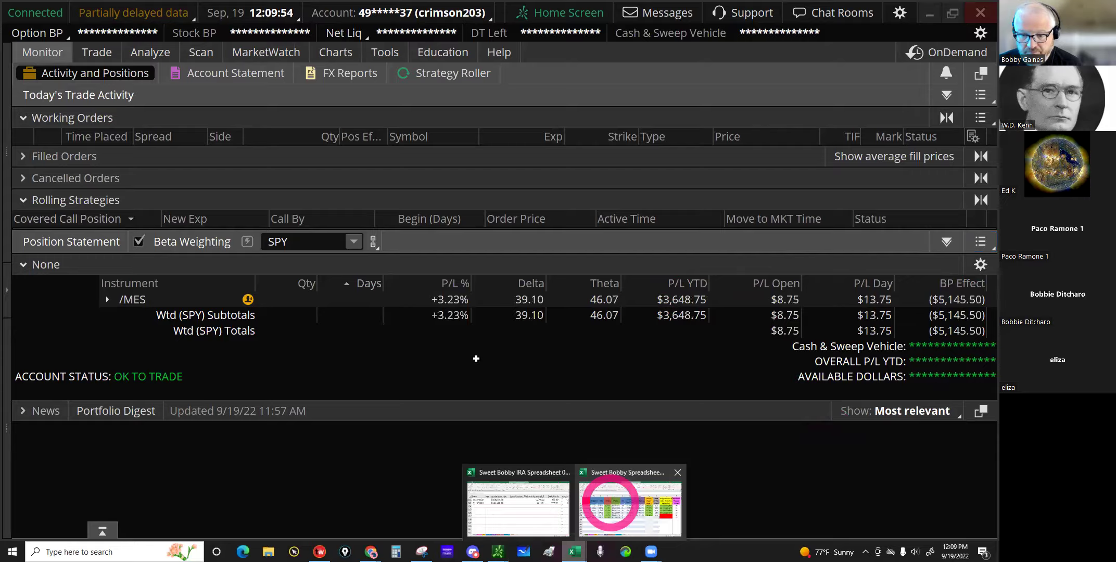
left_click(607, 497)
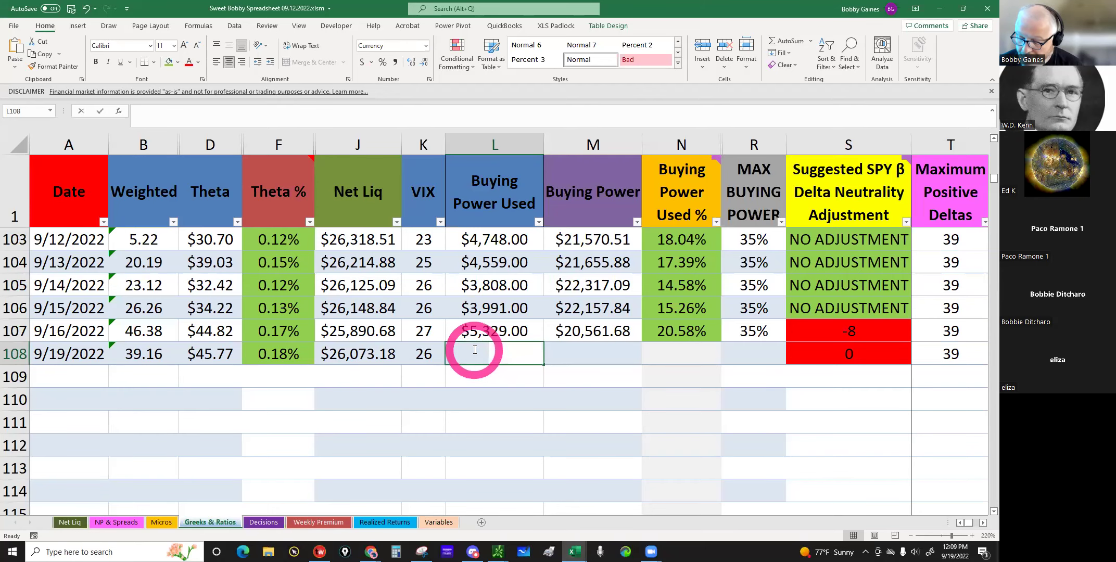
type("5148")
key("Return")
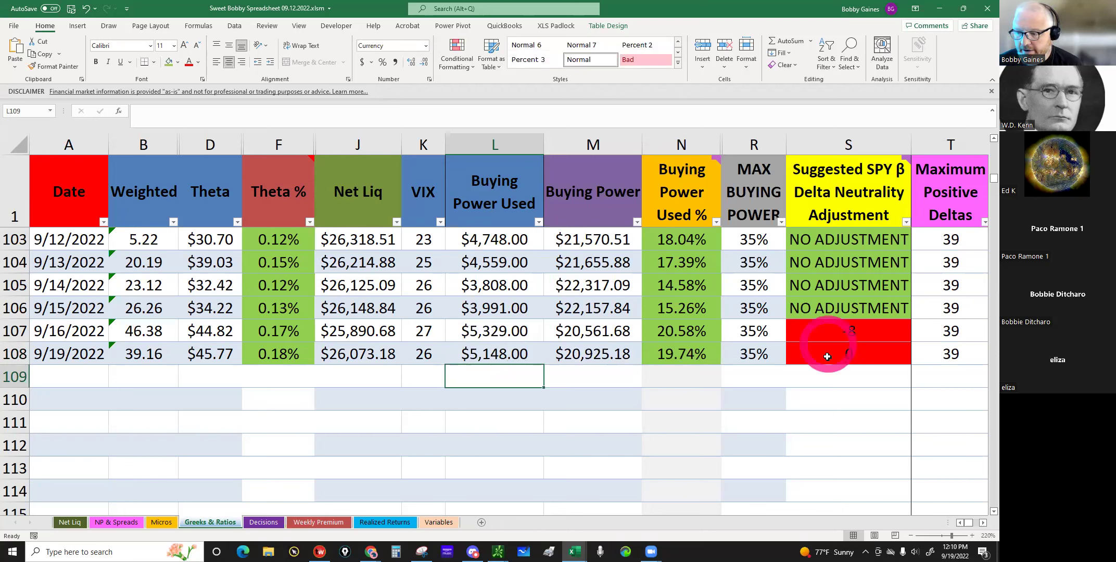
Step: Inspect the delta neutrality adjustment formula in cell S108 and read the comment attached to its column header
left_click(809, 358)
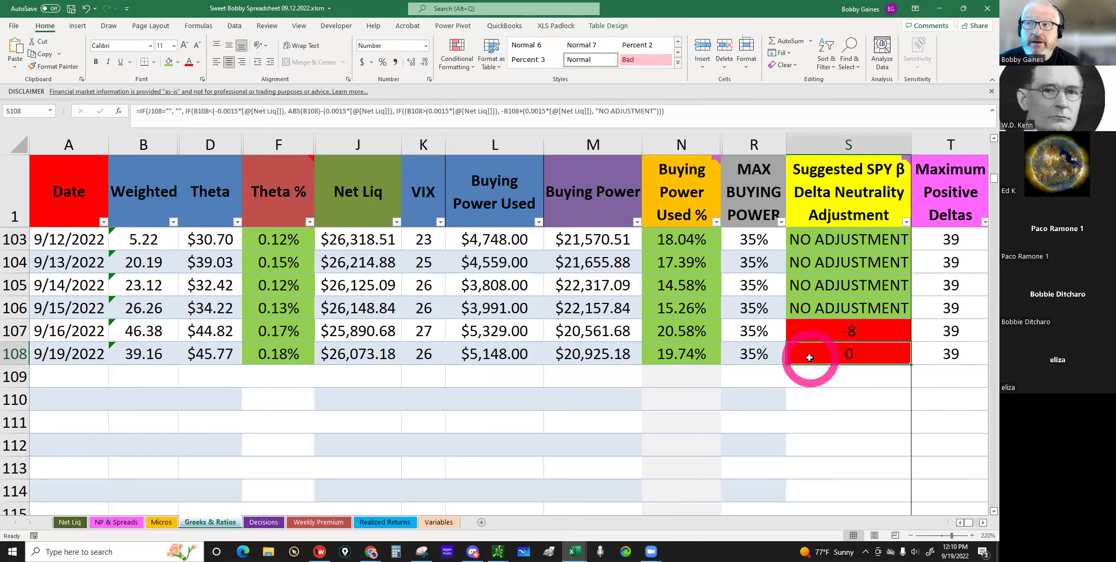
mouse_move(849, 192)
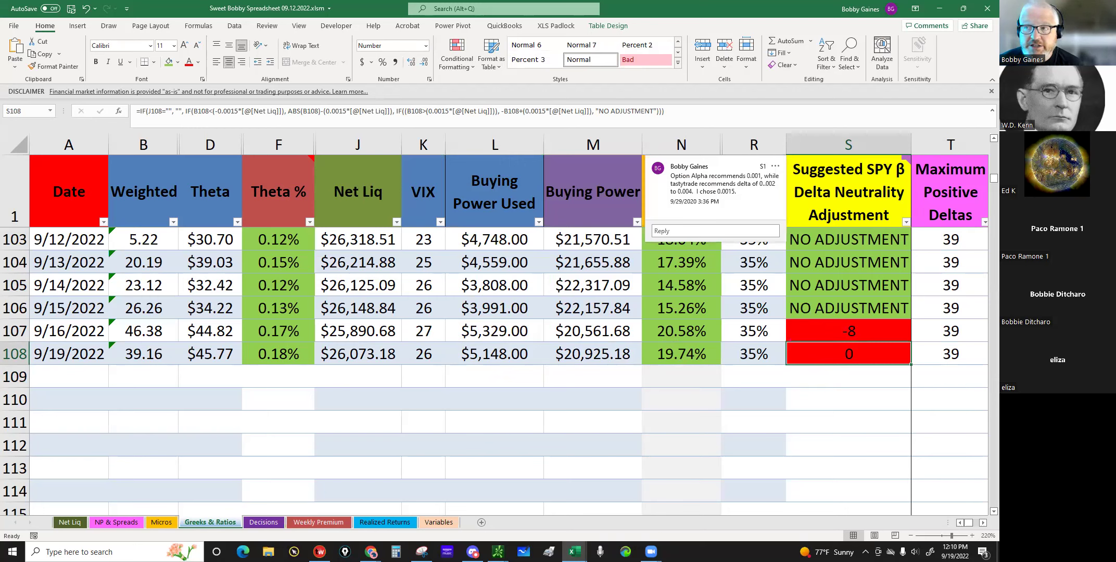
left_click(914, 65)
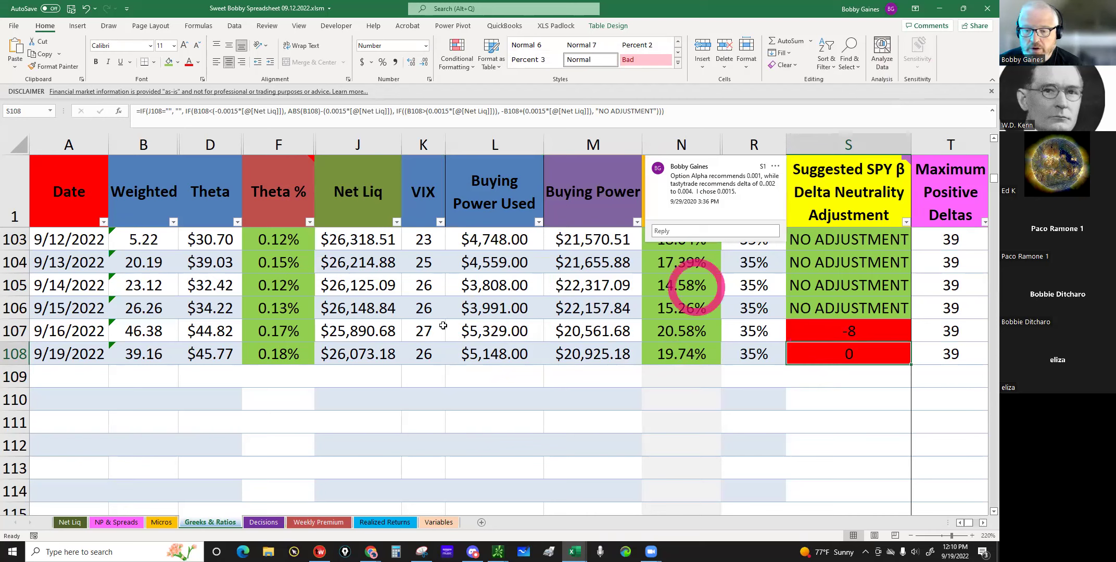
Step: Compare the Theta %, weighted delta and suggested SPY delta neutrality adjustment for 9/19/2022 in row 108
left_click(279, 357)
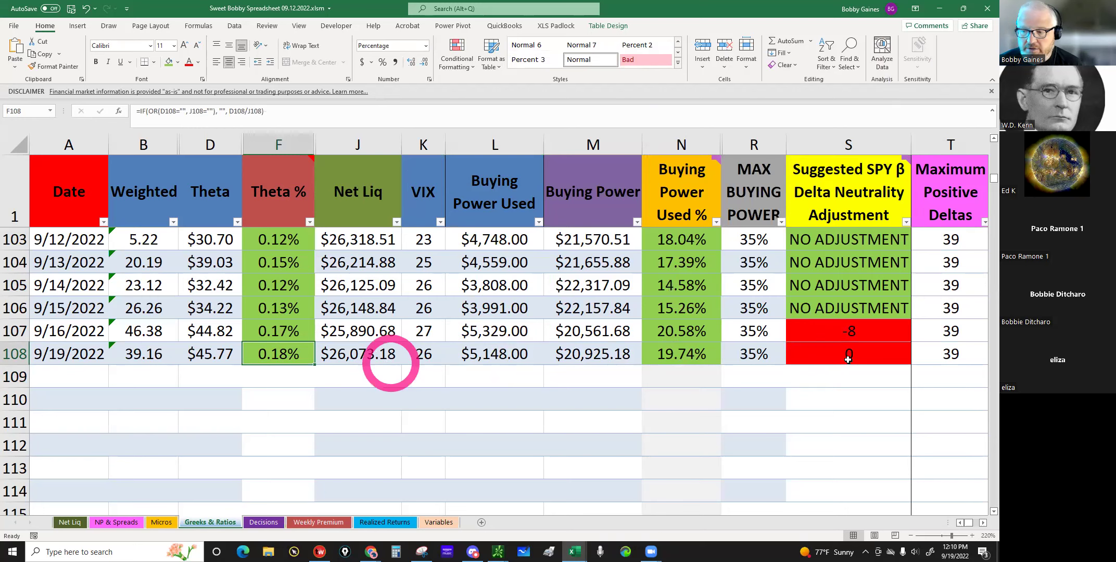
key("Right")
key("Right")
key("Right")
key("Right")
key("Right")
key("Right")
key("Right")
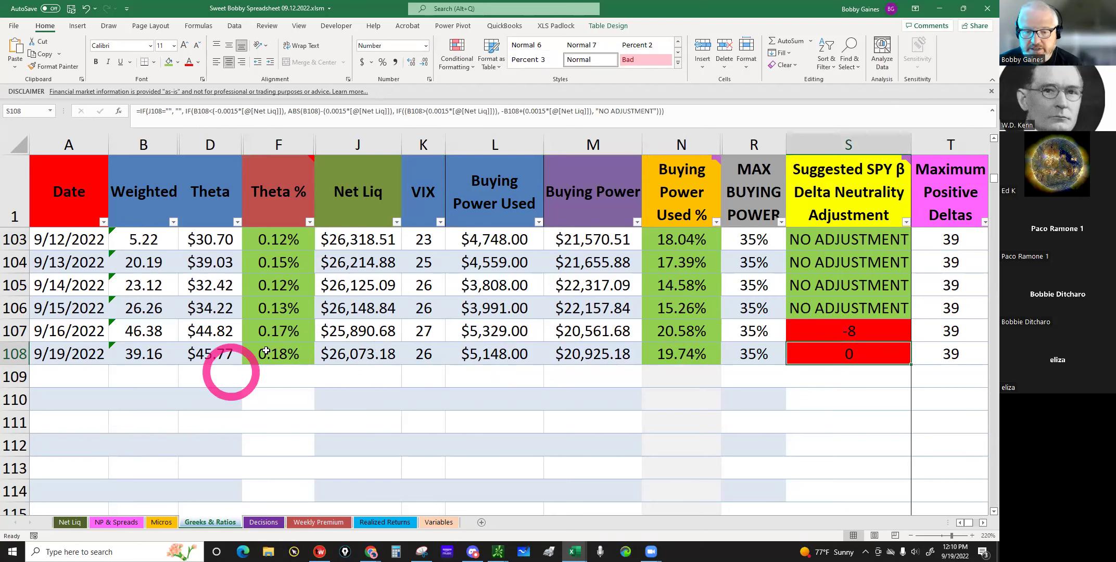
left_click(281, 358)
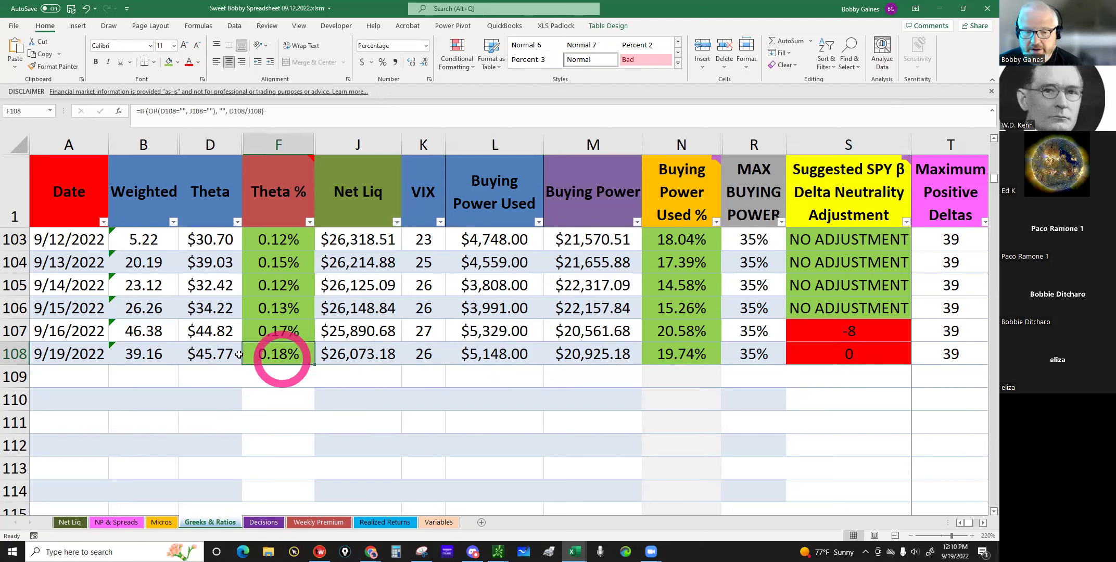
left_click(143, 358)
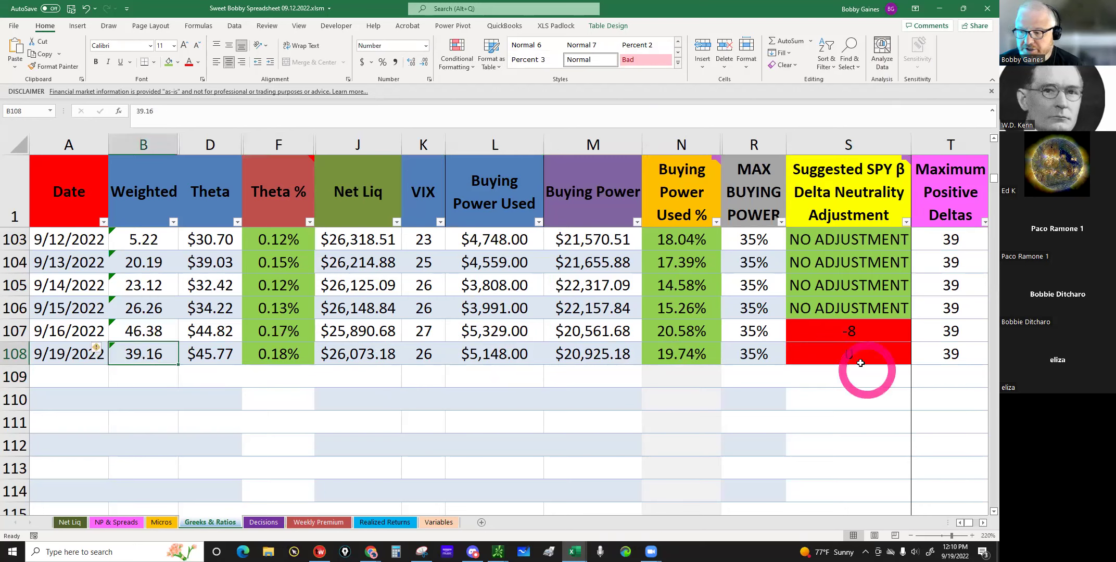
left_click(834, 351)
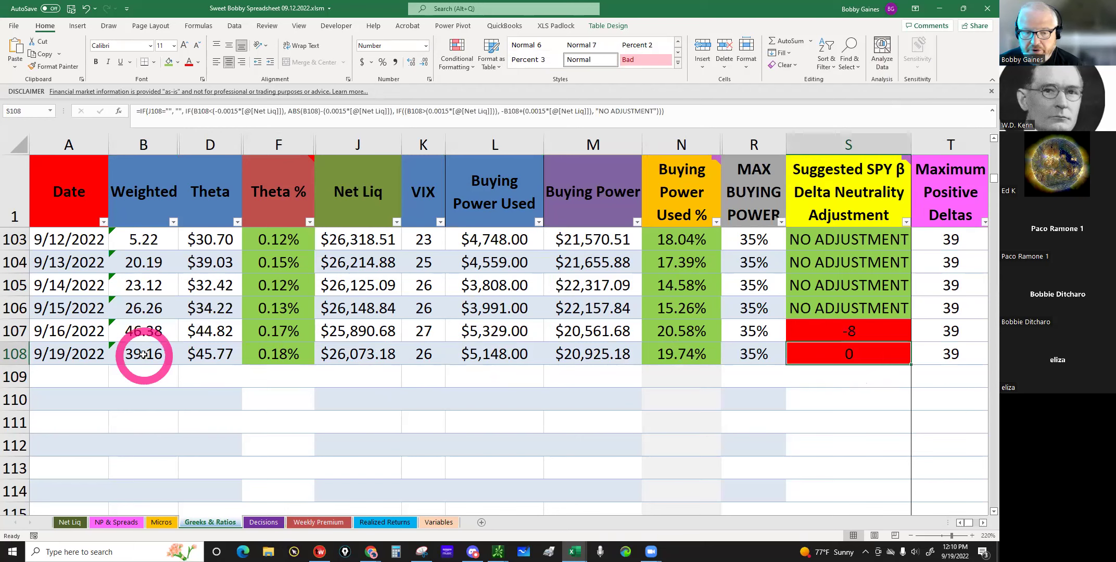
left_click(143, 355)
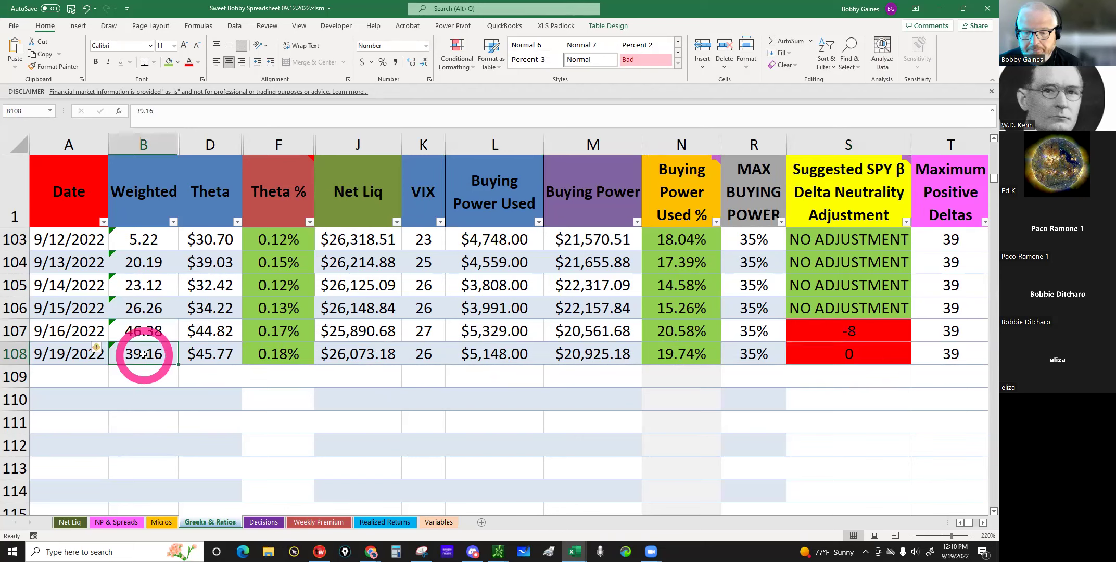
left_click(847, 354)
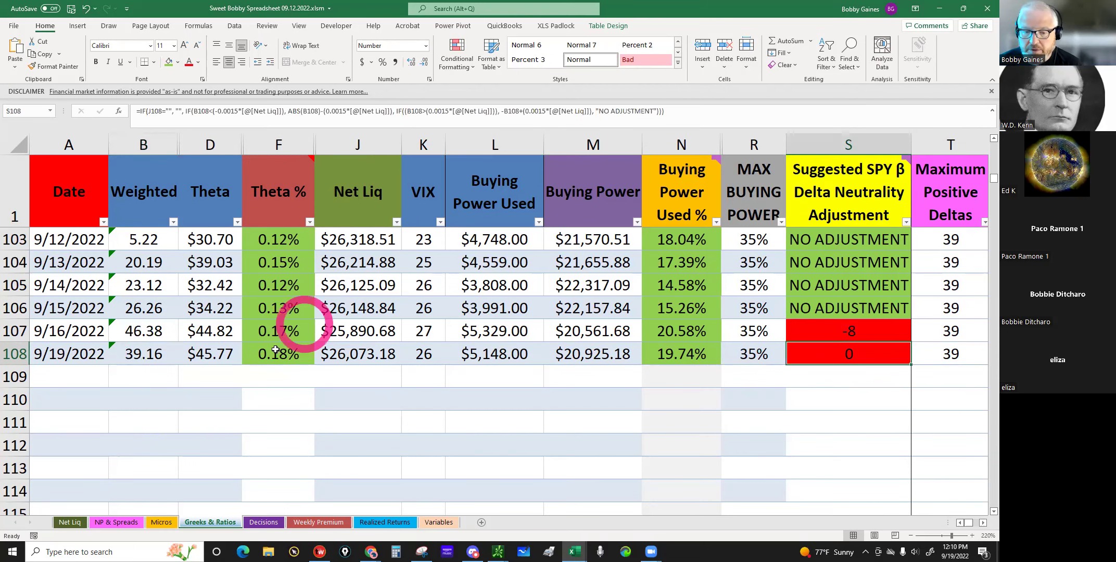
left_click(276, 354)
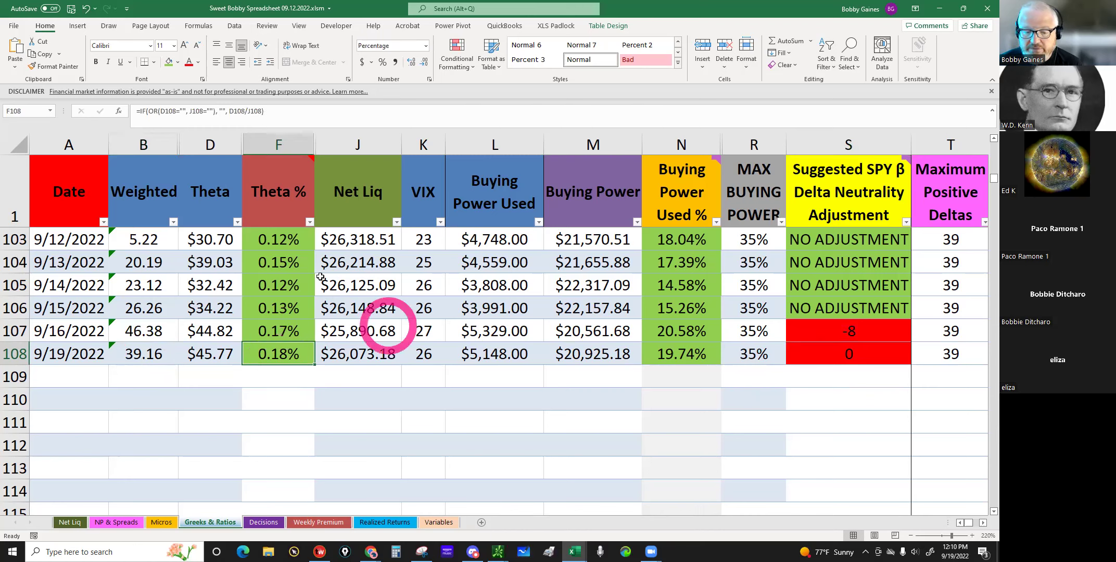
Step: Open the Decisions sheet and clear the answers in cells B5 and B6
left_click(264, 522)
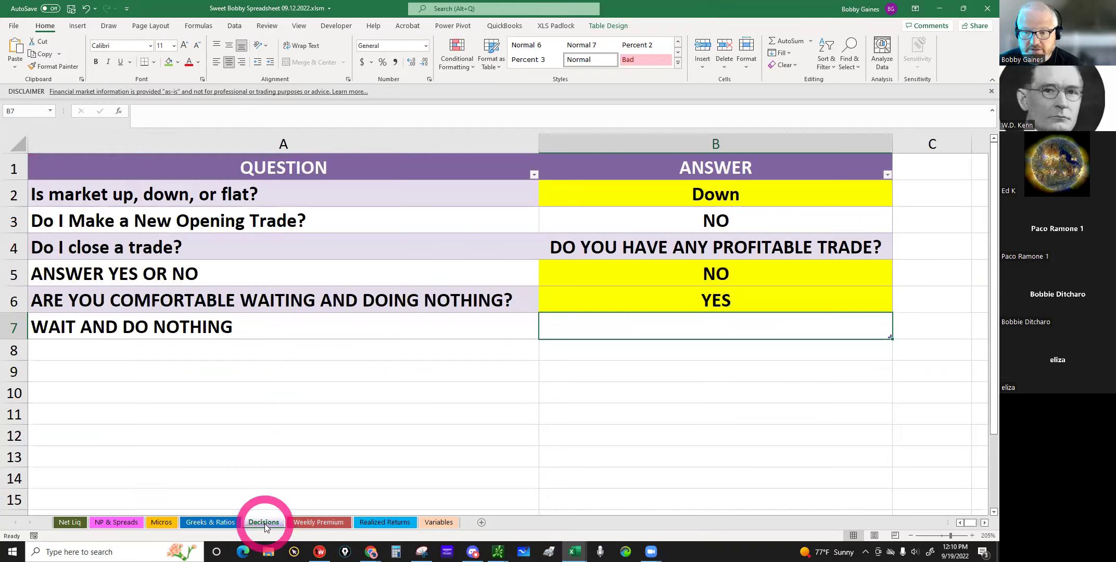
left_click(641, 195)
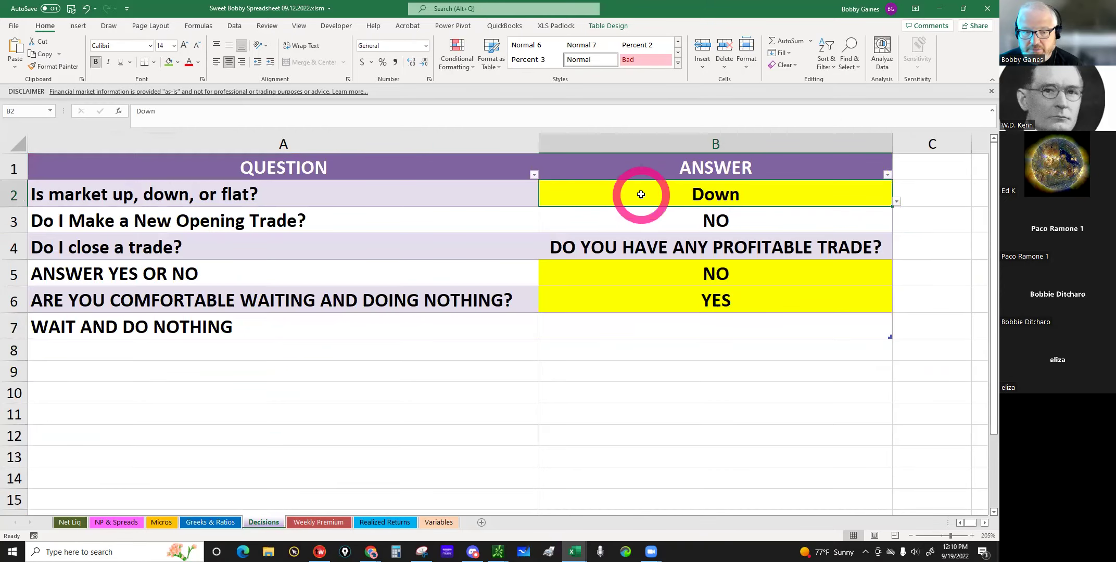
left_click(710, 221)
left_click_drag(722, 274, 724, 295)
key("Delete")
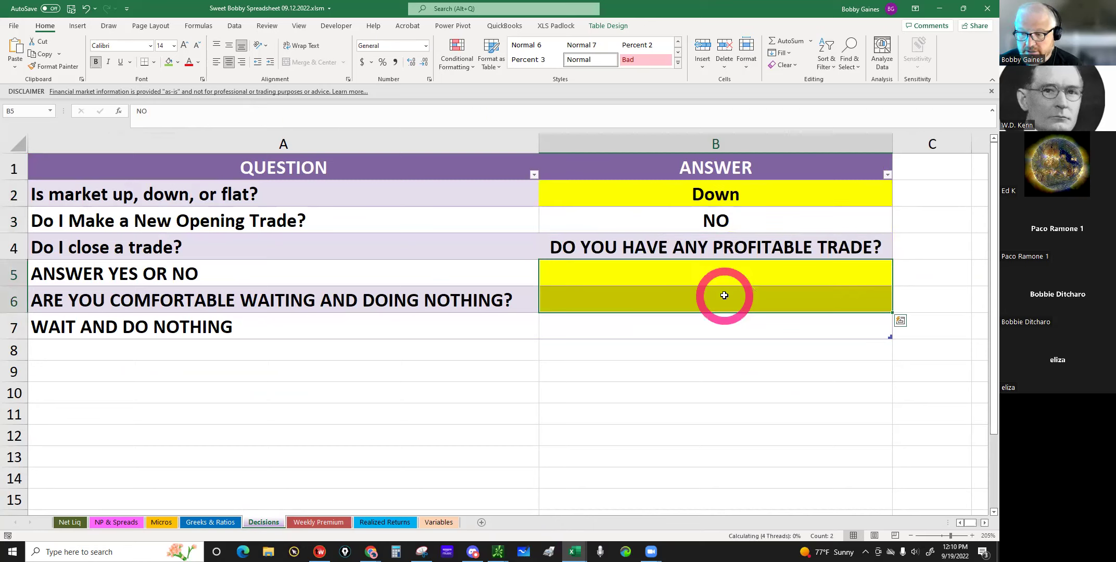
Step: Review the Decisions sheet's answers on making a new opening trade and closing a trade in cells B3 and B4
left_click(700, 218)
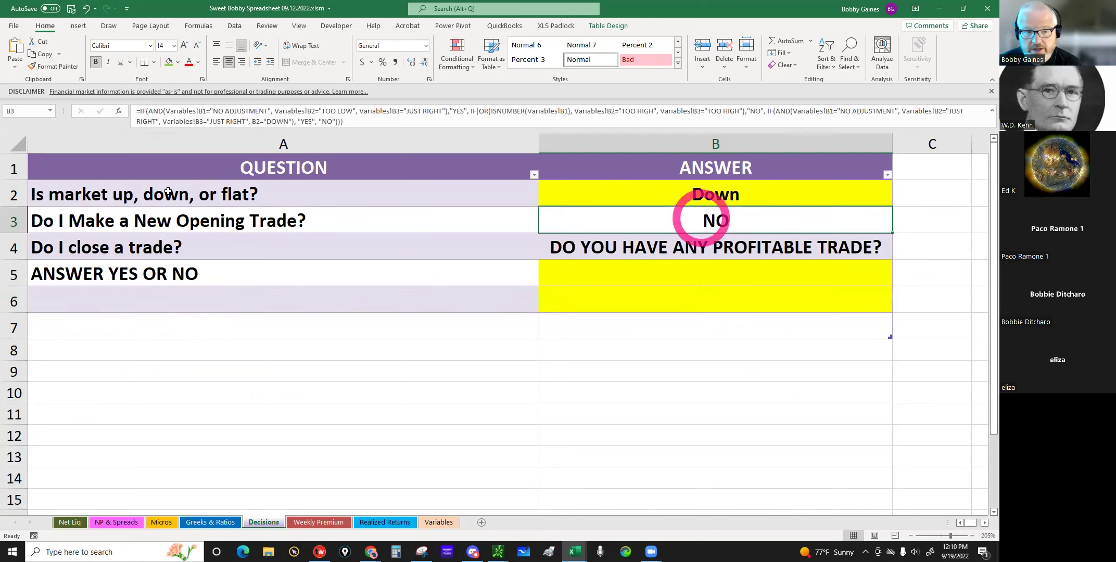
left_click(161, 245)
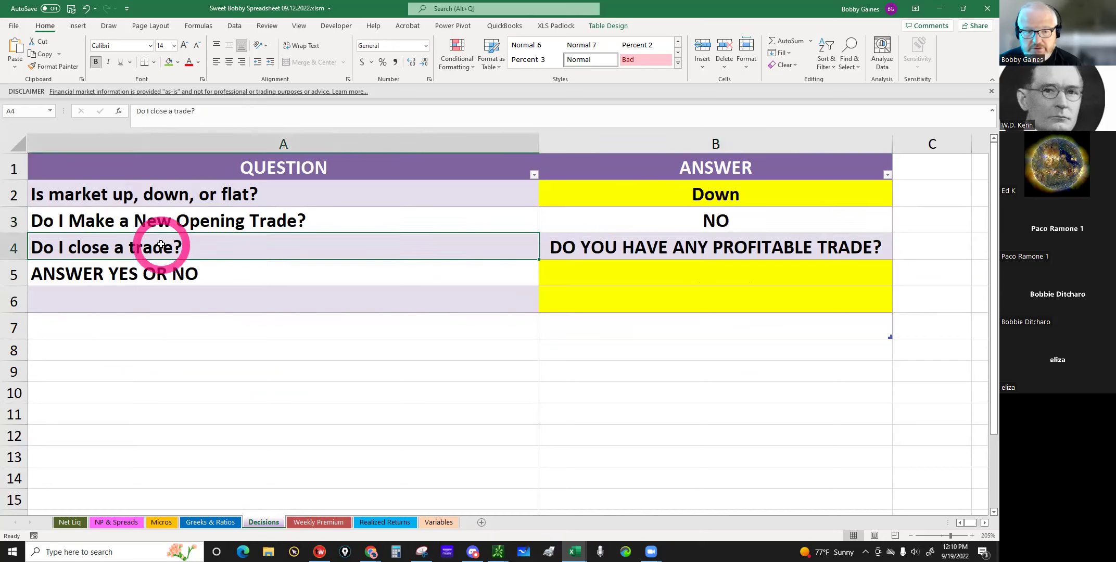
left_click(676, 221)
left_click(677, 247)
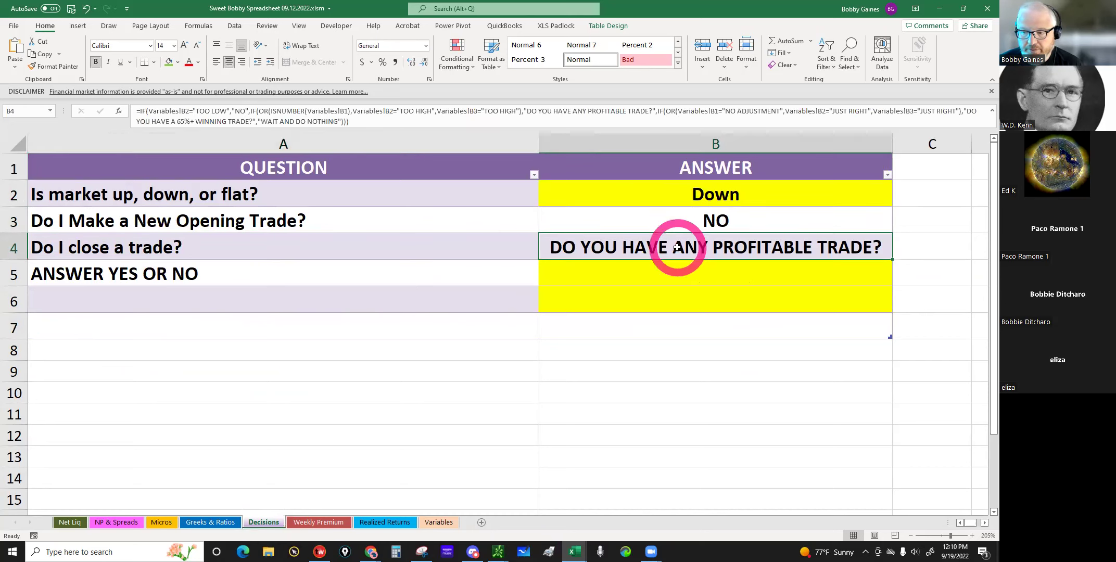
left_click(710, 224)
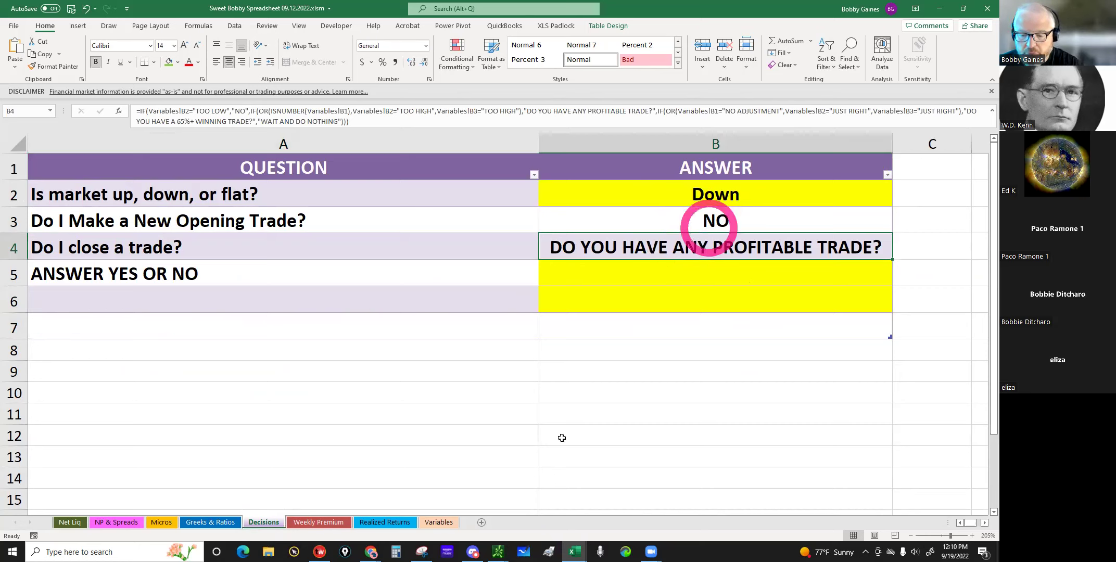
left_click(510, 523)
left_click(676, 243)
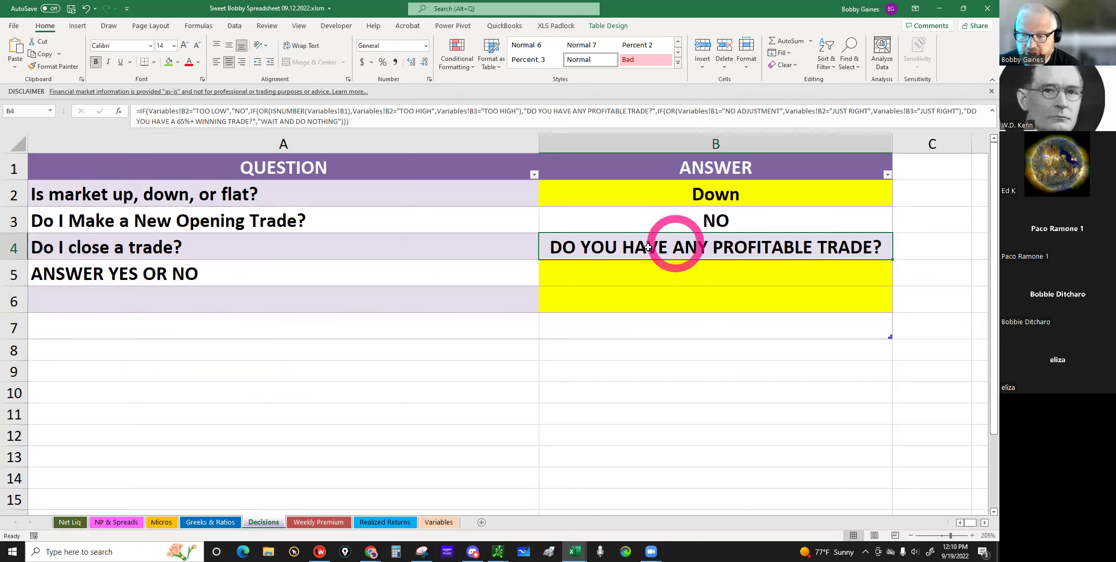
left_click(701, 254)
left_click(735, 251)
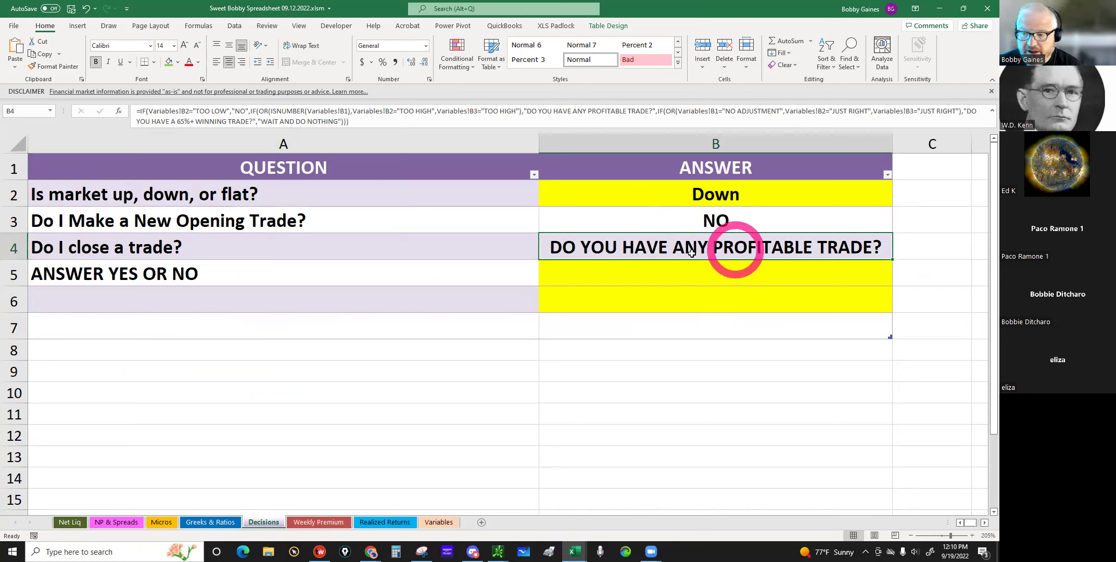
left_click(753, 252)
left_click(827, 246)
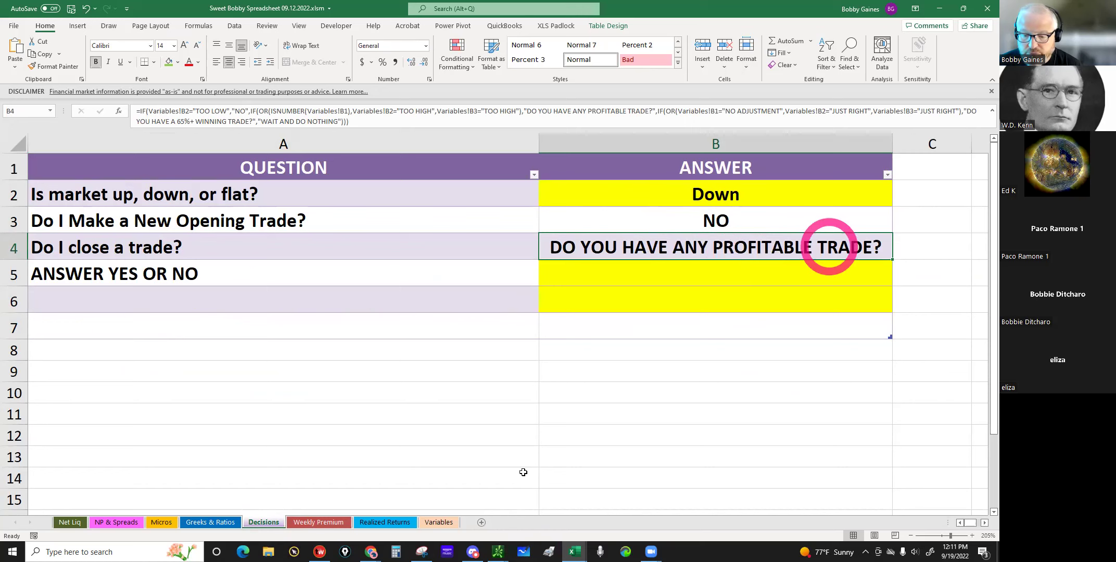
Step: Switch to the main thinkorswim window and break the Position Statement down into the individual trade groups
left_click(512, 546)
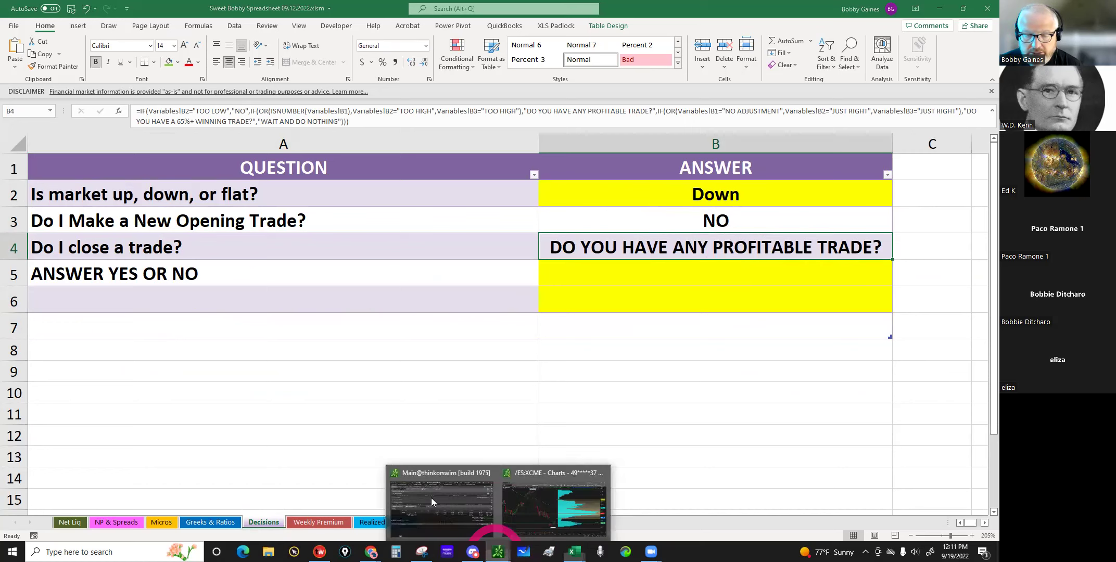
left_click(425, 477)
left_click(977, 146)
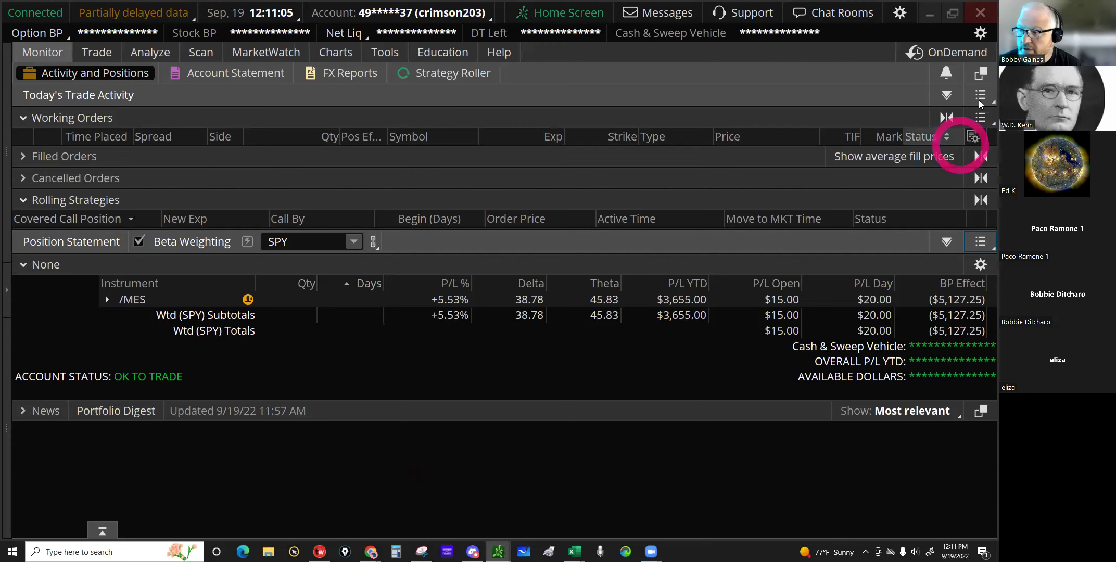
left_click(982, 243)
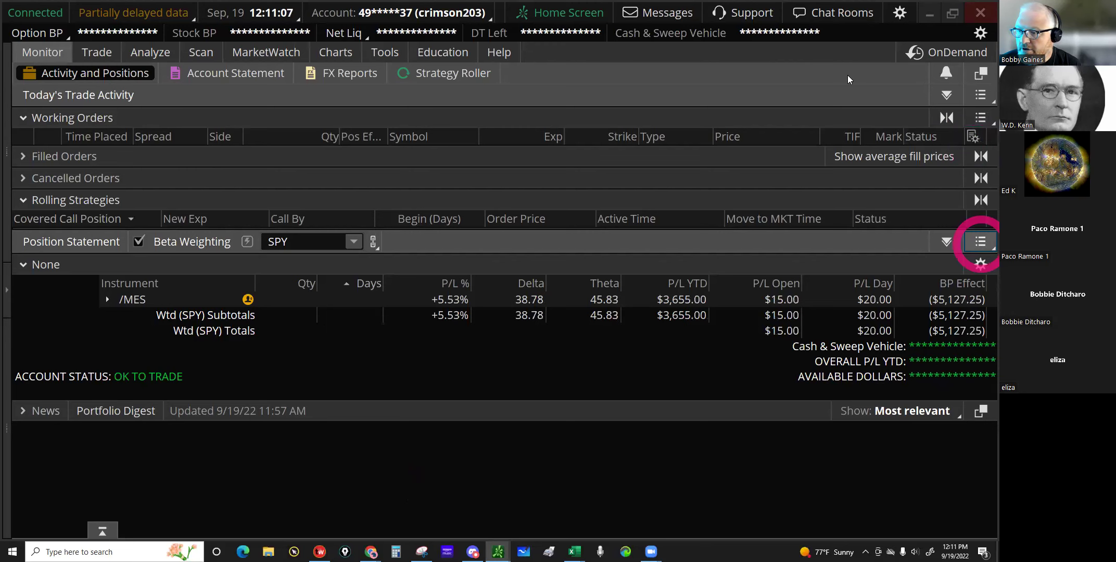
left_click(817, 78)
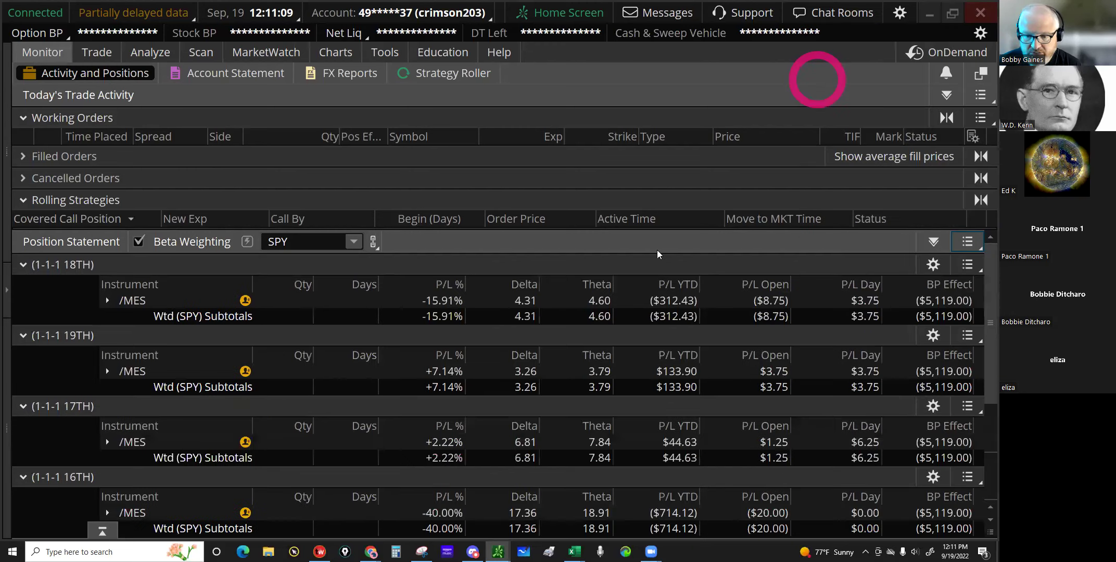
Step: Compare the P/L % of the 1-1-1 and 1-1-2 trade groups to find the largest percentage winner
left_click(465, 302)
scroll(427, 348, "down", 1)
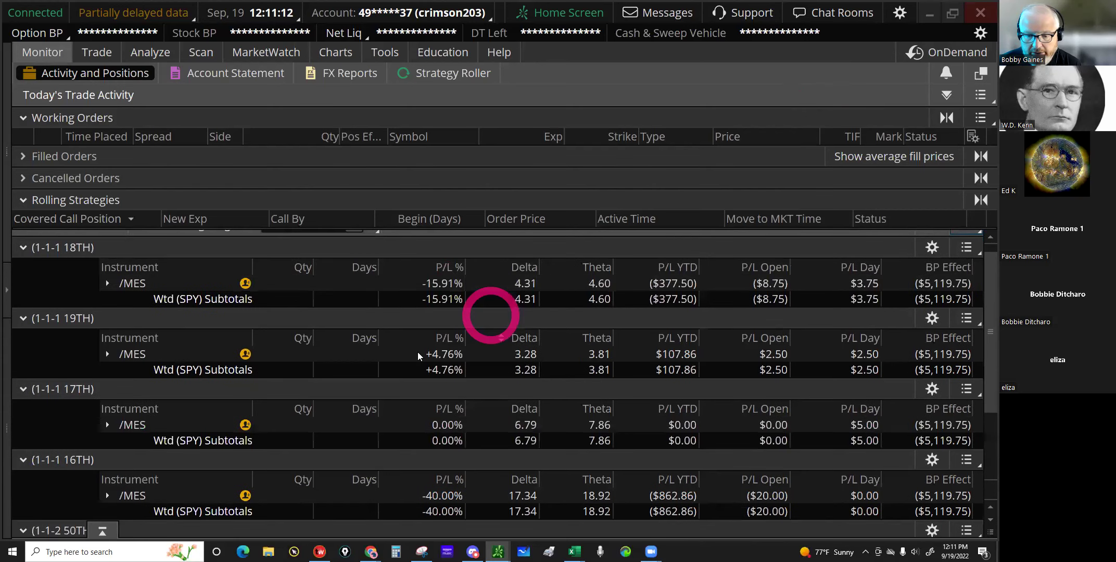
left_click(418, 354)
scroll(422, 364, "down", 1)
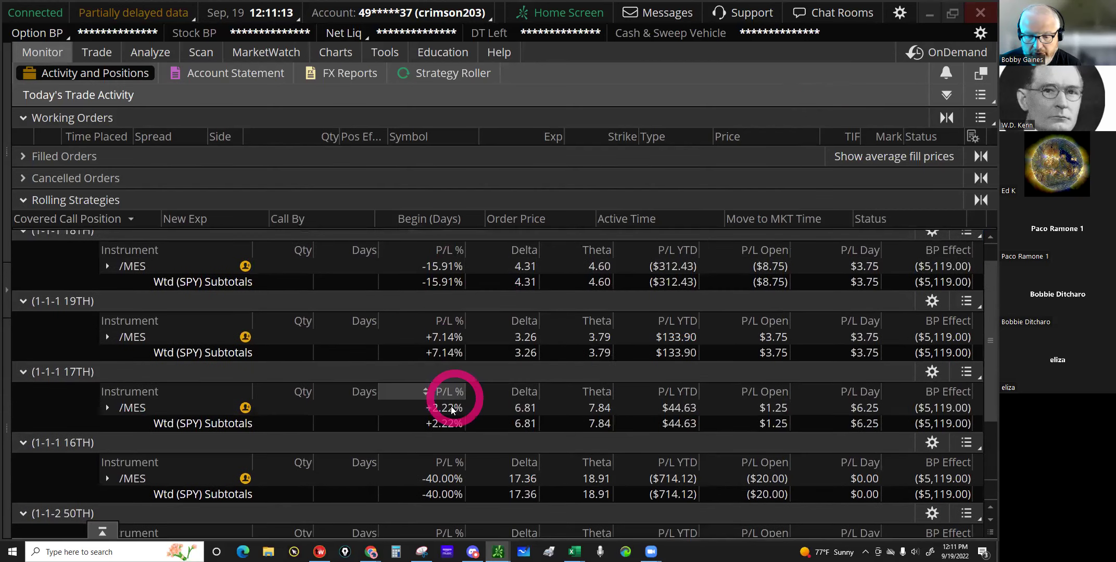
scroll(444, 469, "down", 5)
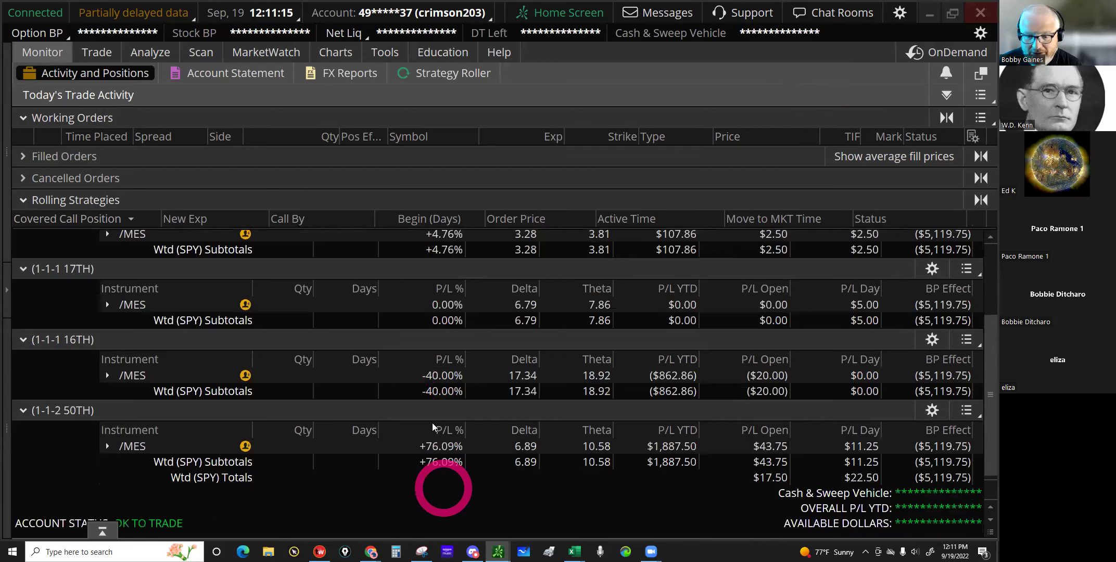
scroll(433, 427, "down", 2)
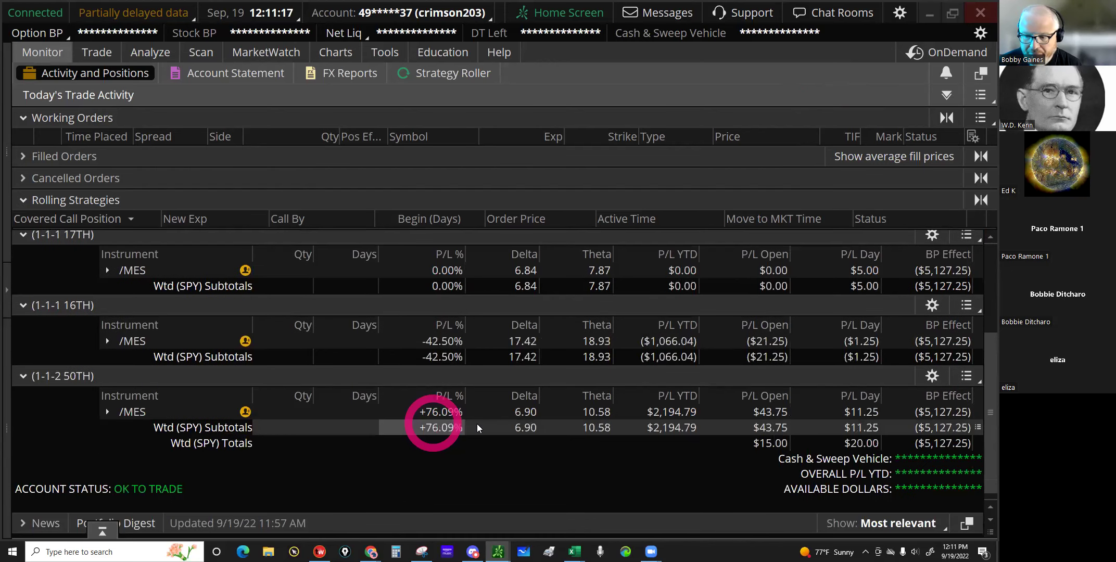
Step: Check the P/L Open, P/L % and delta of the (1-1-2 50TH) trade group
left_click(738, 437)
left_click(762, 412)
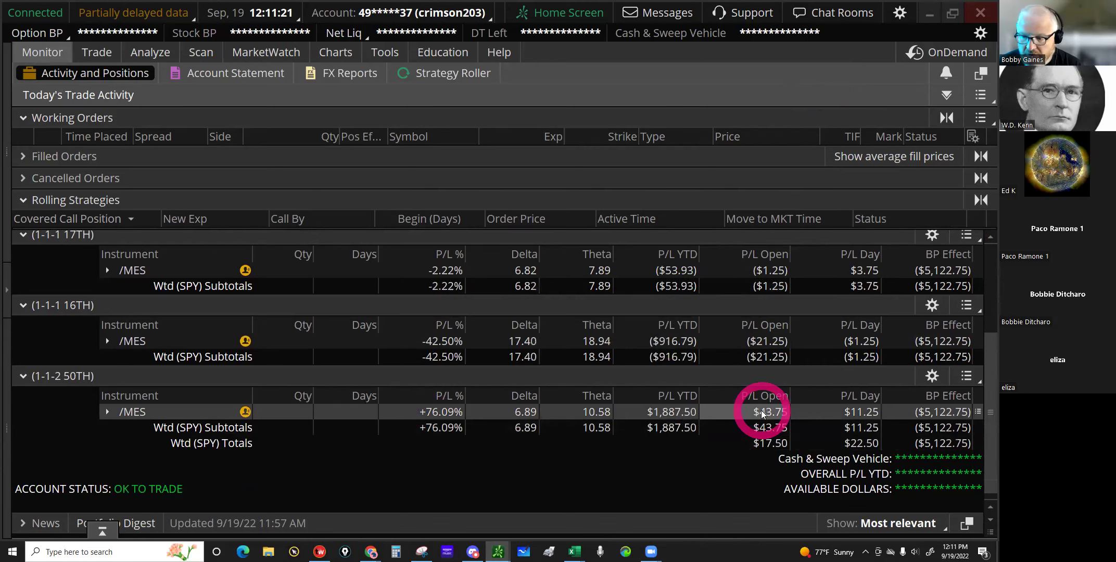
scroll(762, 412, "down", 1)
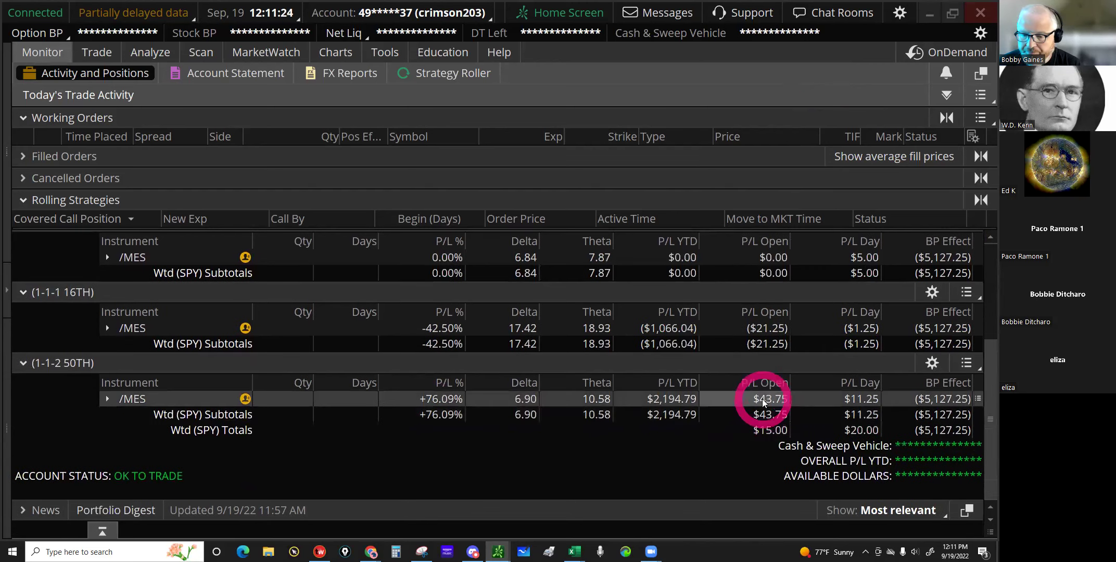
left_click(442, 369)
left_click(441, 398)
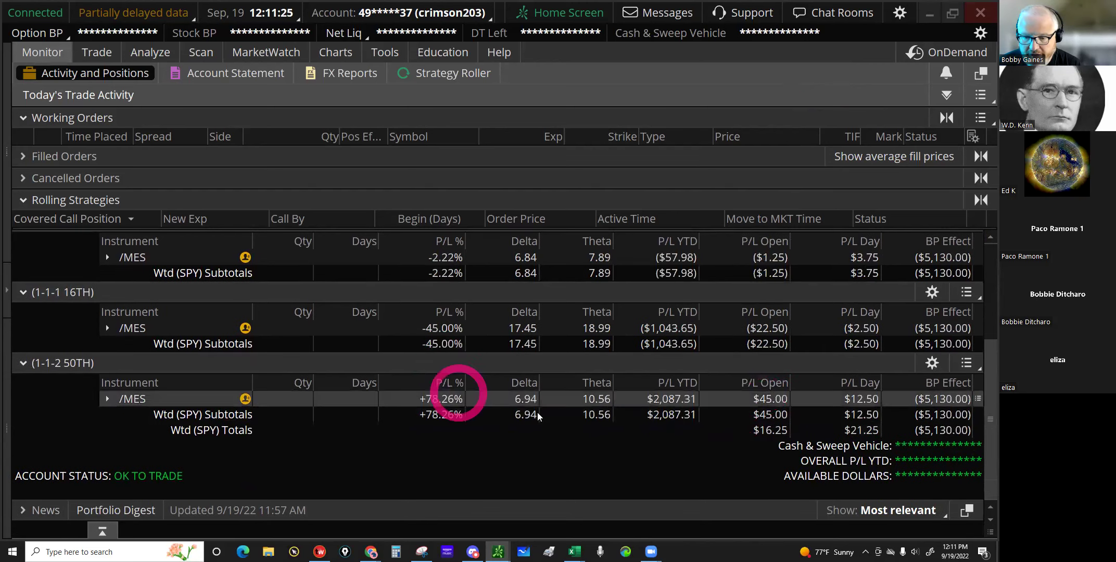
left_click(524, 397)
Step: Expand the /MES position in the (1-1-2 50TH) group and review its individual option legs
left_click(139, 399)
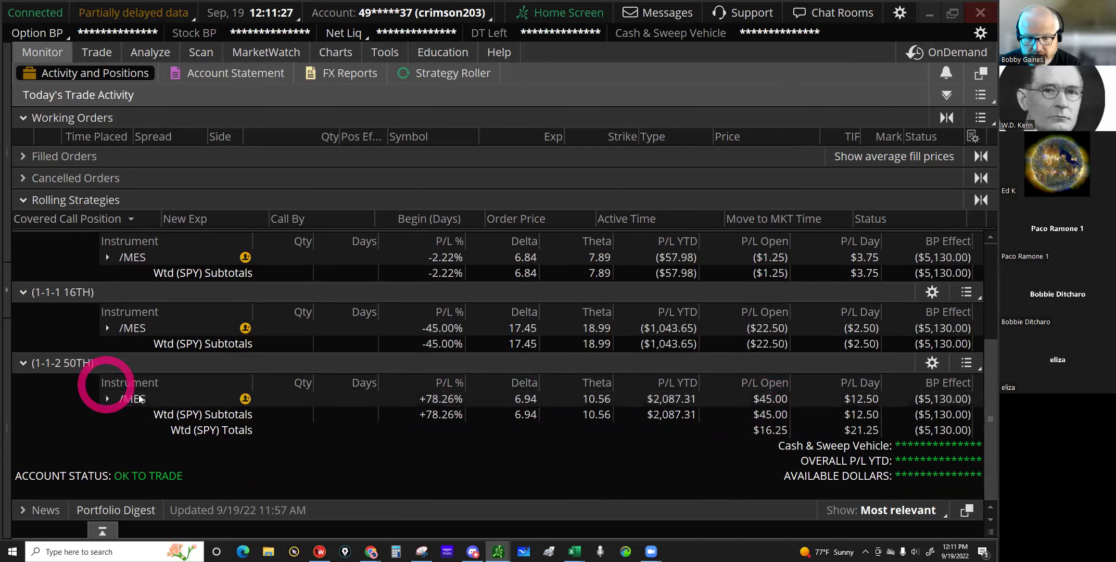
left_click(355, 417)
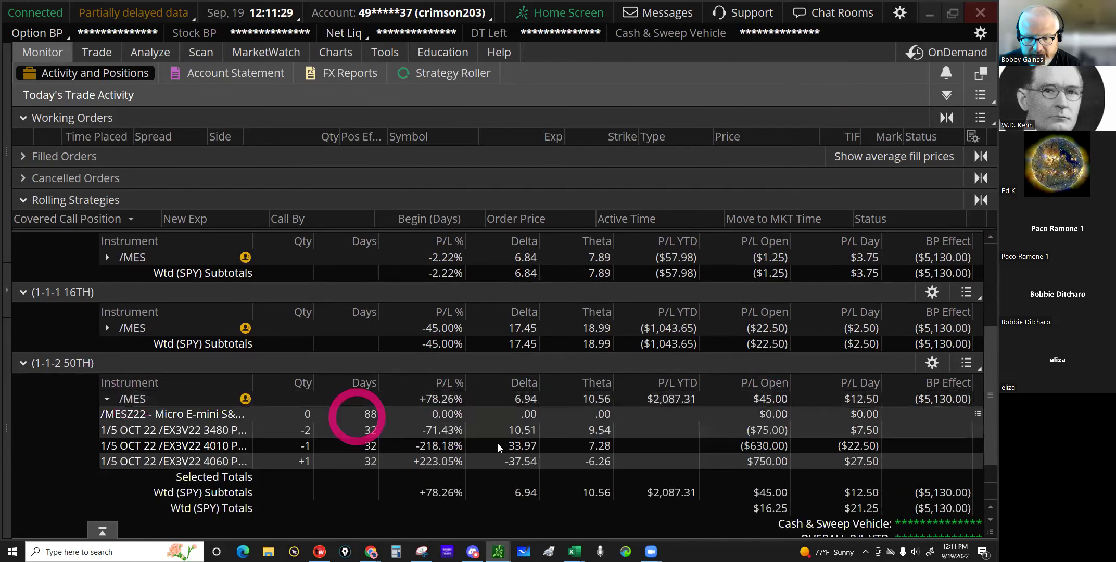
left_click(483, 430)
scroll(463, 412, "up", 3)
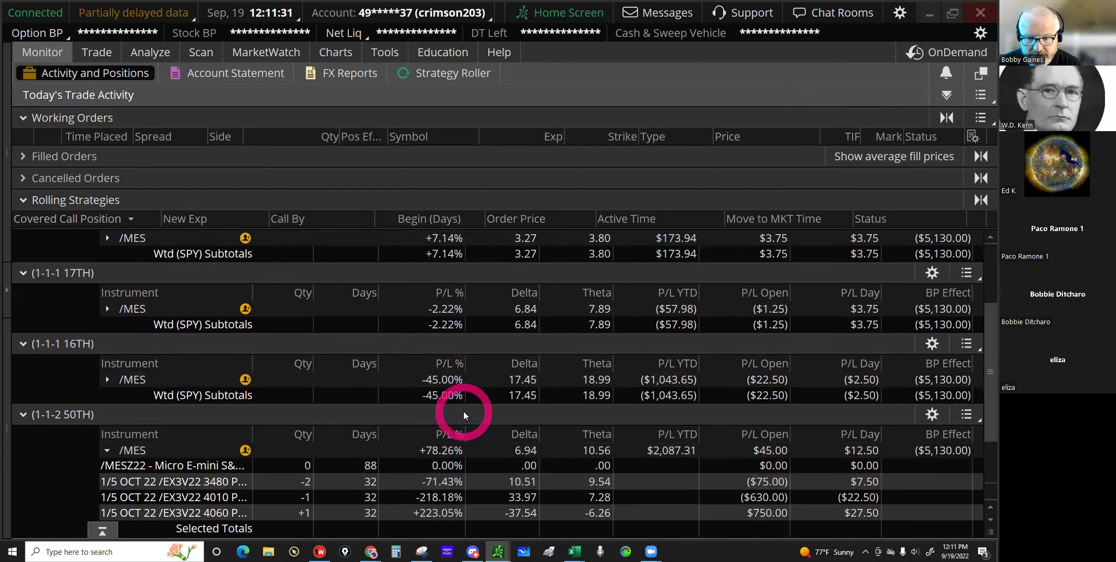
scroll(462, 415, "down", 2)
scroll(614, 520, "down", 6)
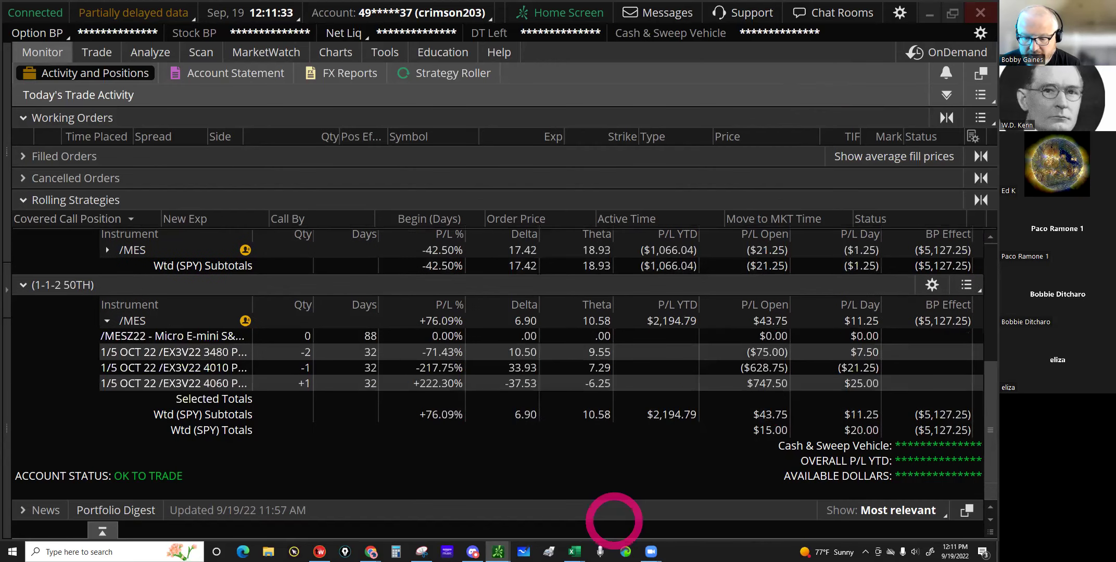
Step: Switch back to the Decisions sheet in Excel and answer yes in cell B5 to the profitable trade question
mouse_move(591, 538)
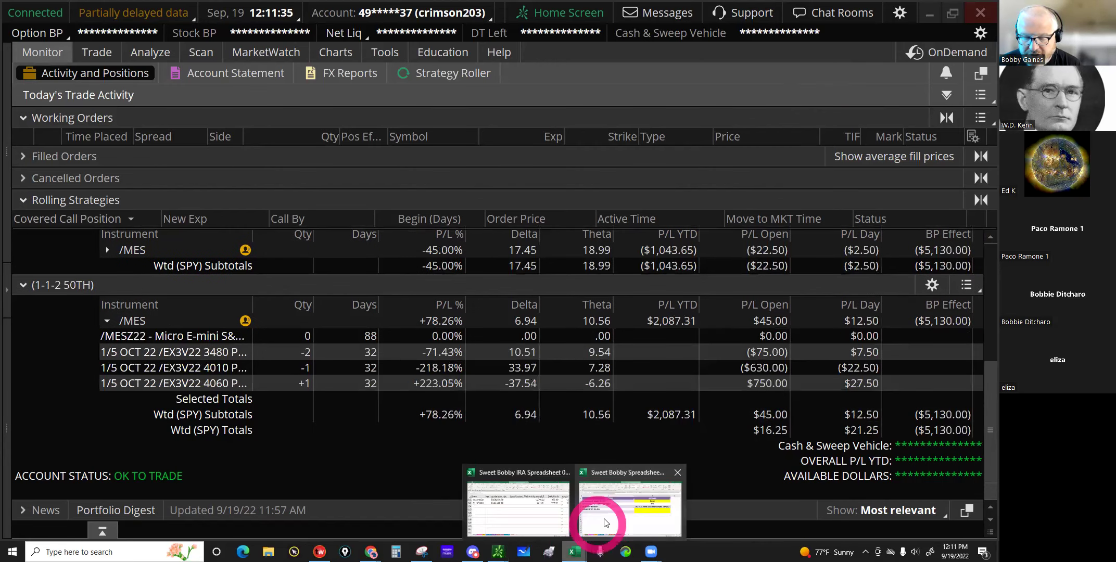
left_click(586, 494)
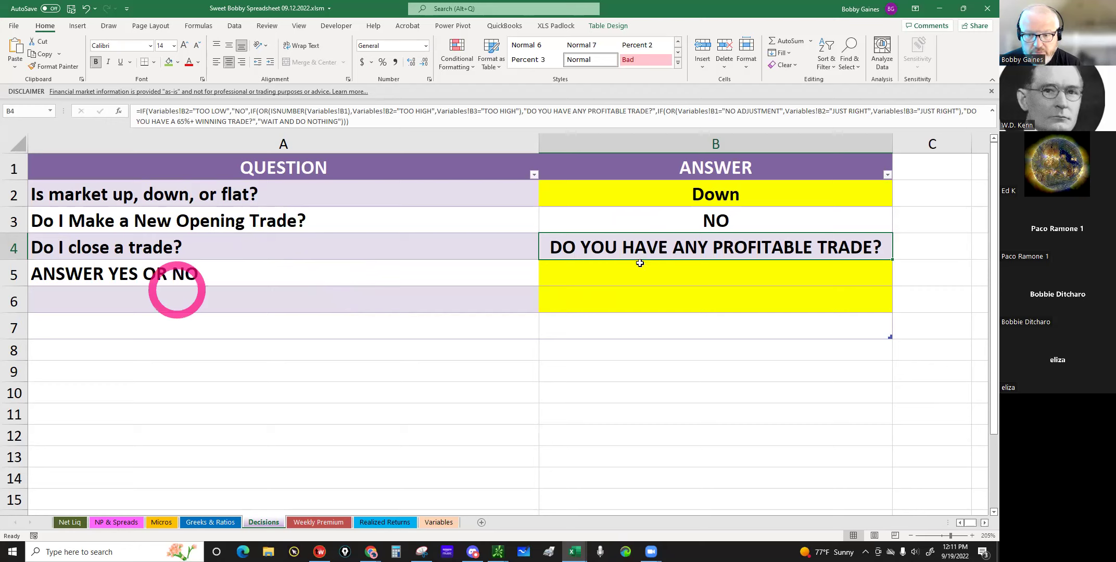
left_click(682, 273)
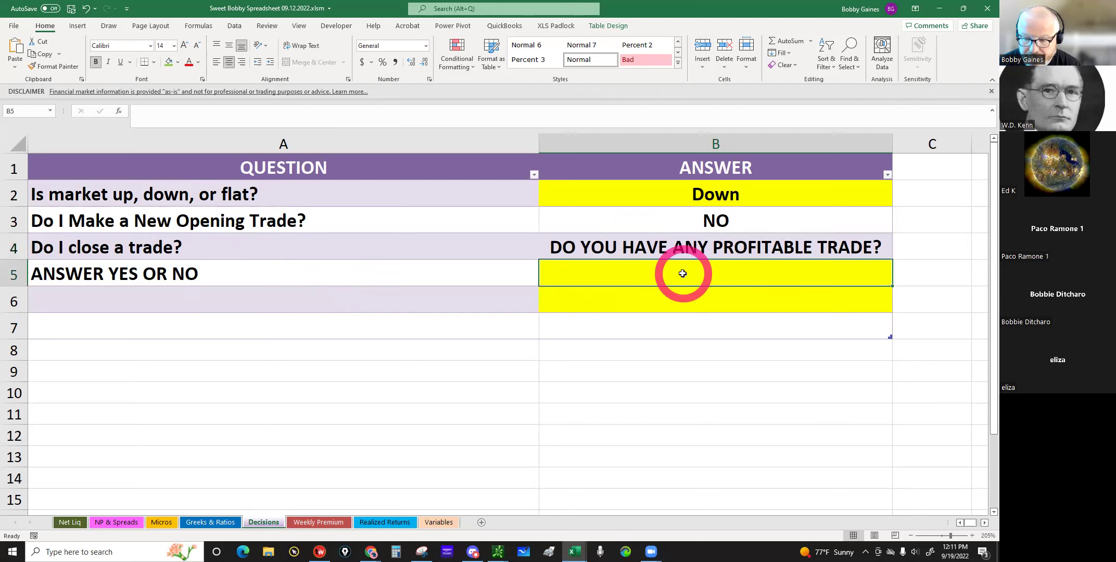
type("yes")
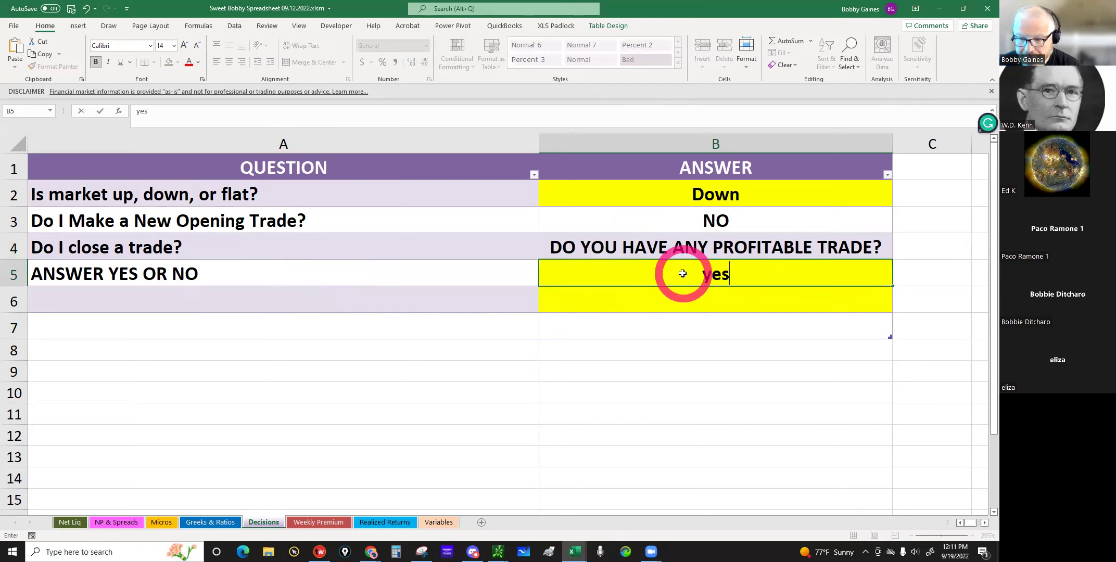
key("Return")
Step: Read the trade instruction in cell A6 of the Decisions sheet and inspect its formula
left_click(279, 302)
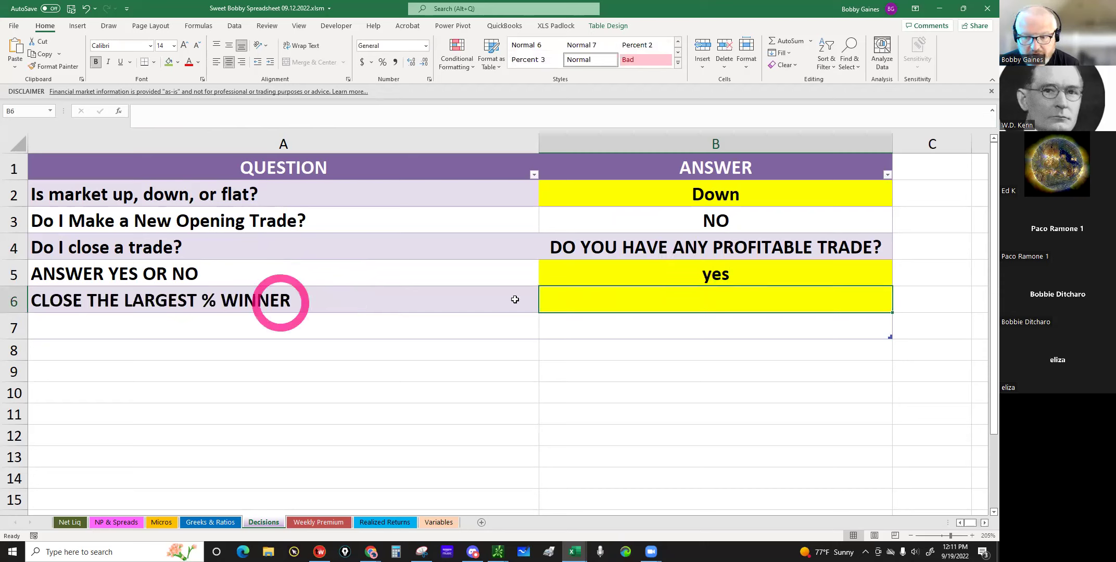
left_click(598, 301)
left_click(438, 298)
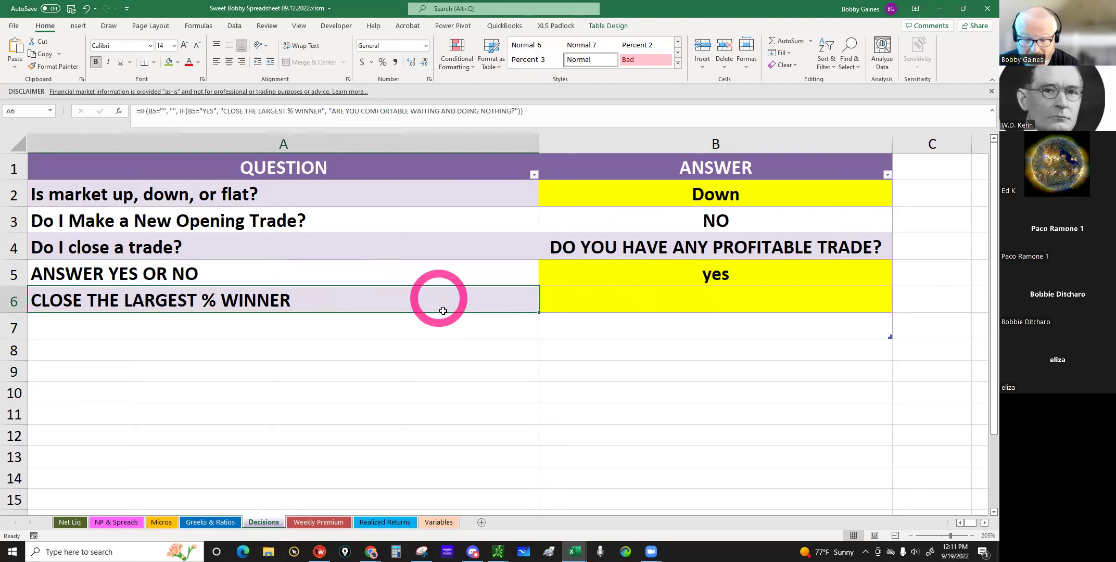
Step: Return to thinkorswim and select the 4010 and 4060 put legs of the (1-1-2 50TH) group together
left_click(498, 551)
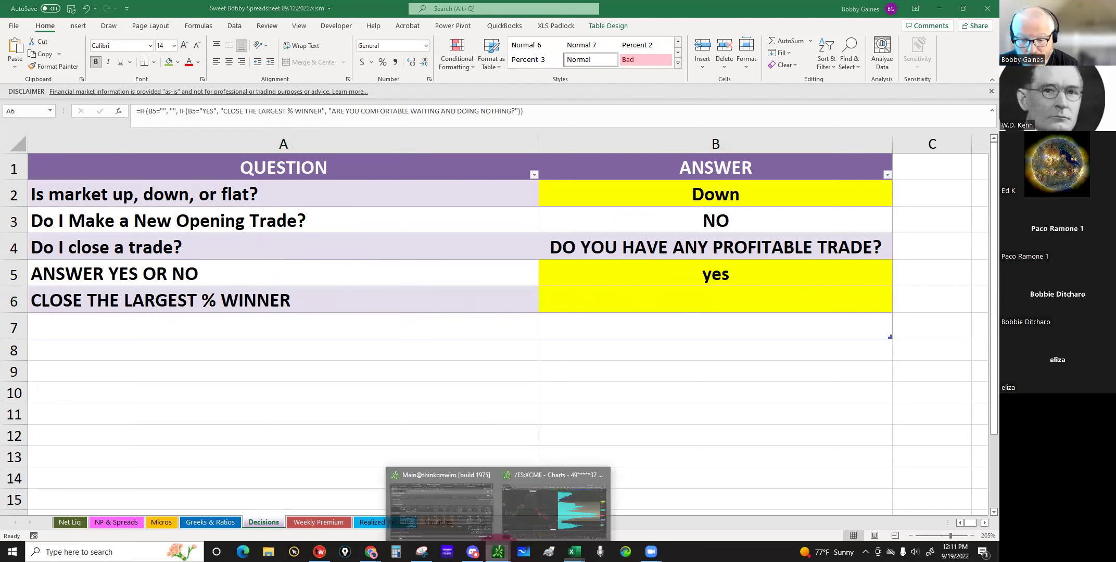
left_click(461, 523)
left_click(449, 414)
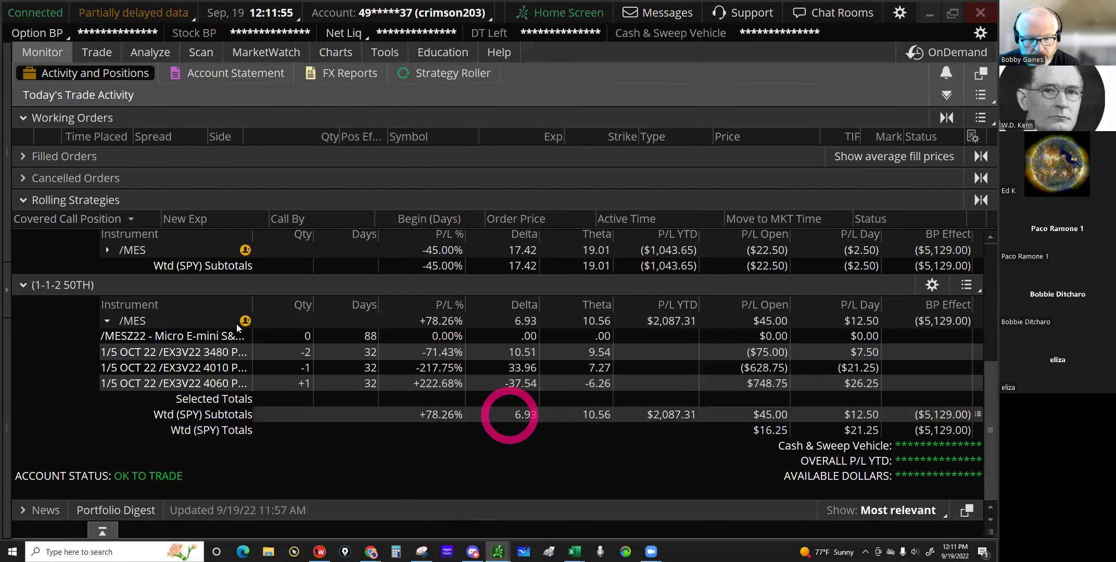
left_click(229, 354)
left_click(212, 367, "shift")
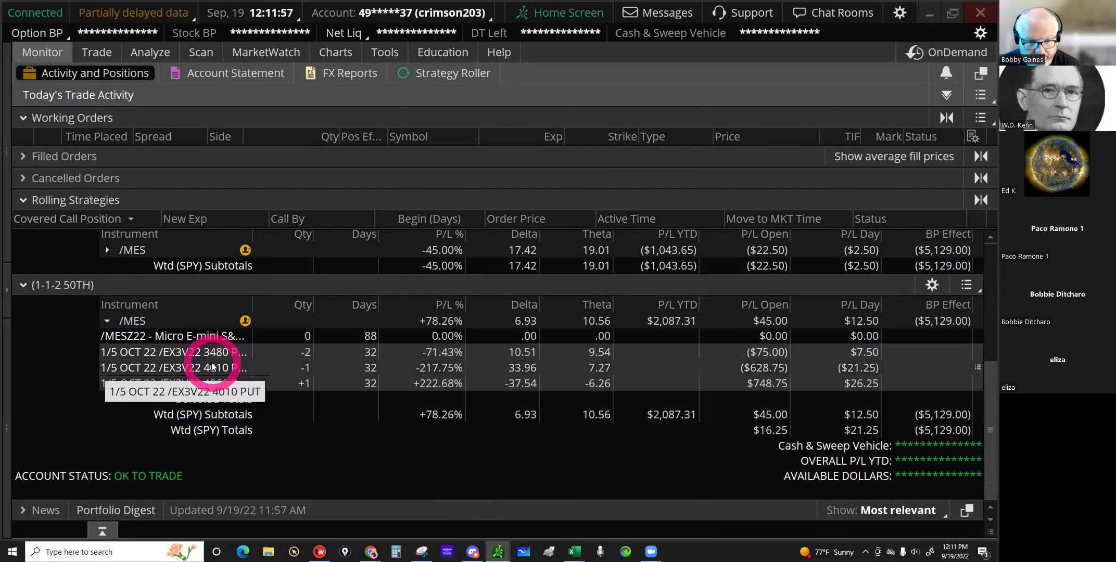
left_click(219, 383, "shift")
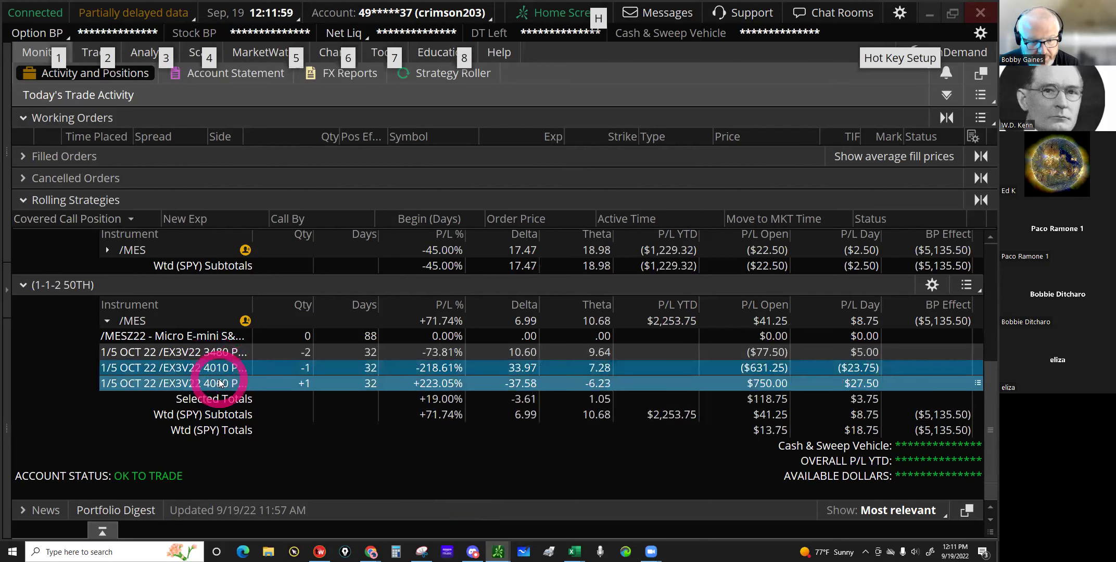
Step: Create a closing order that sells the selected 1/5 OCT 22 /EX3V22 4060/4010 put vertical
right_click(220, 383)
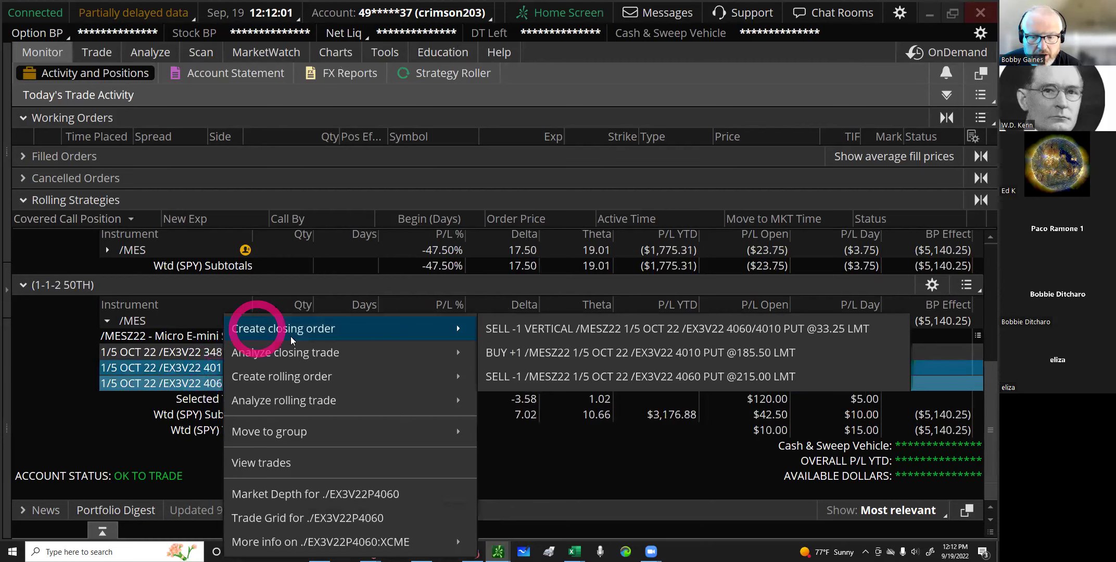
left_click(439, 330)
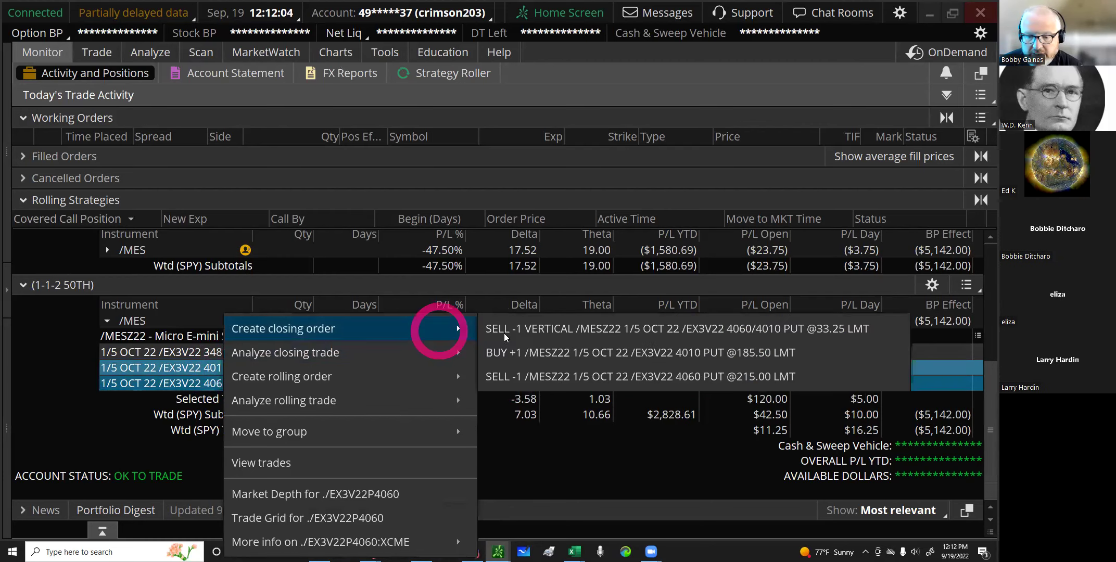
left_click(554, 330)
left_click(574, 264)
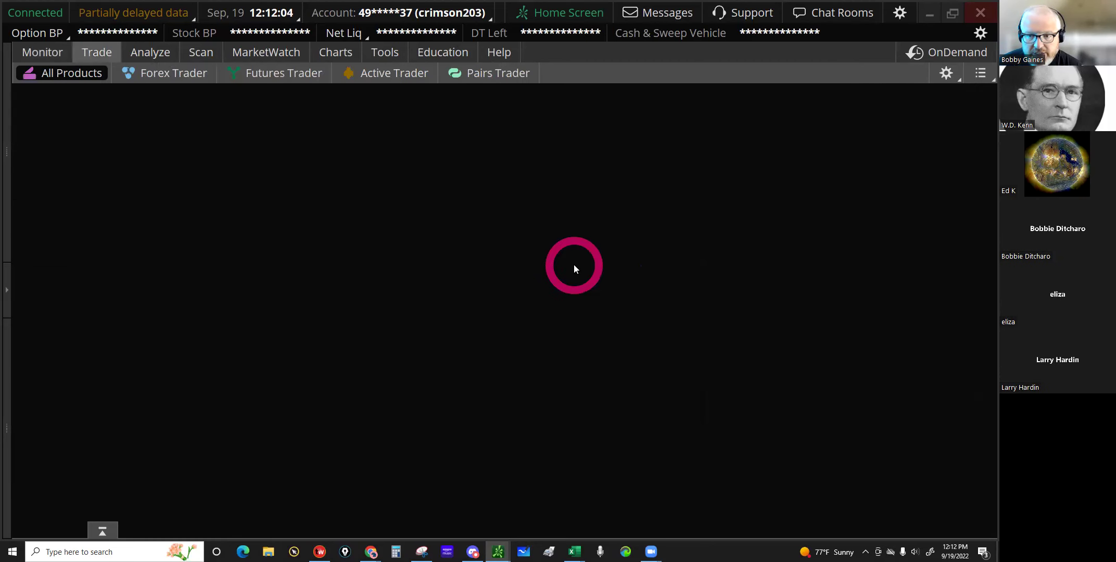
left_click(626, 183)
Step: Collapse the order entry area and recheck the strike and days to expiration of the two short 3480 puts among the positions
left_click(128, 162)
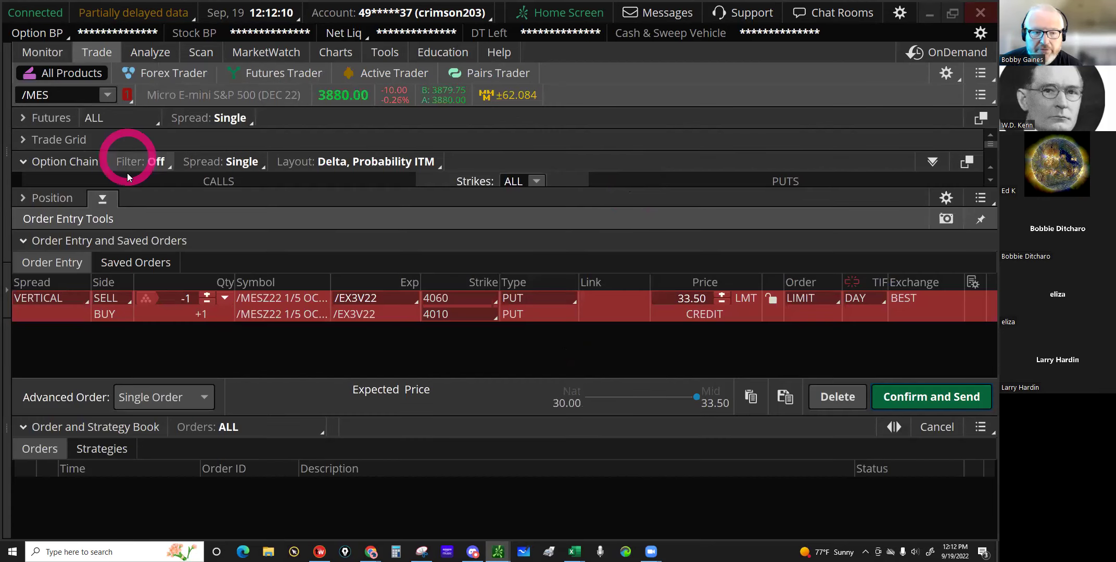
left_click(107, 199)
left_click(40, 53)
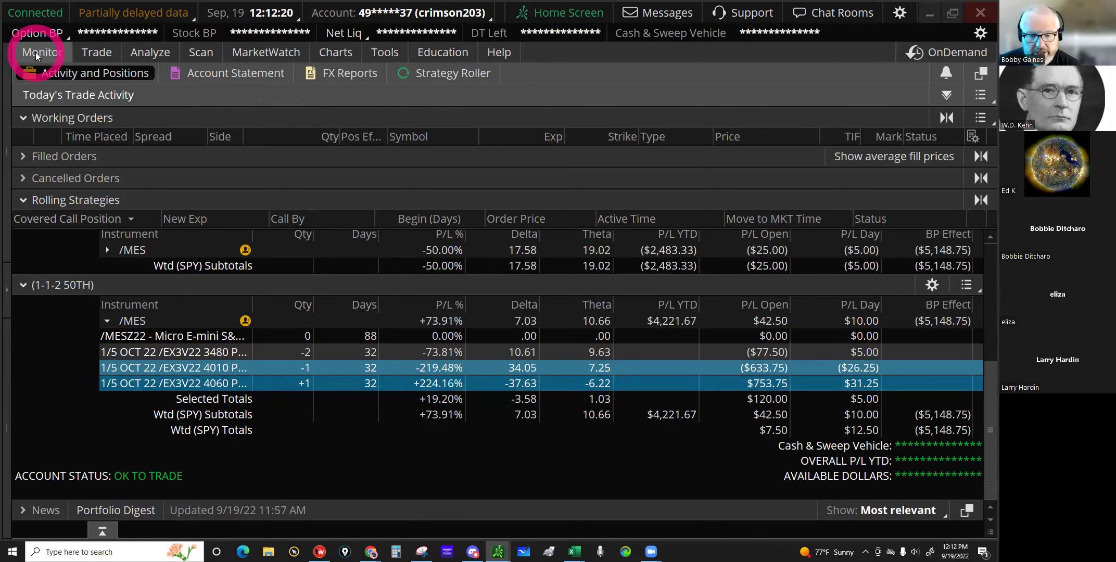
left_click(363, 358)
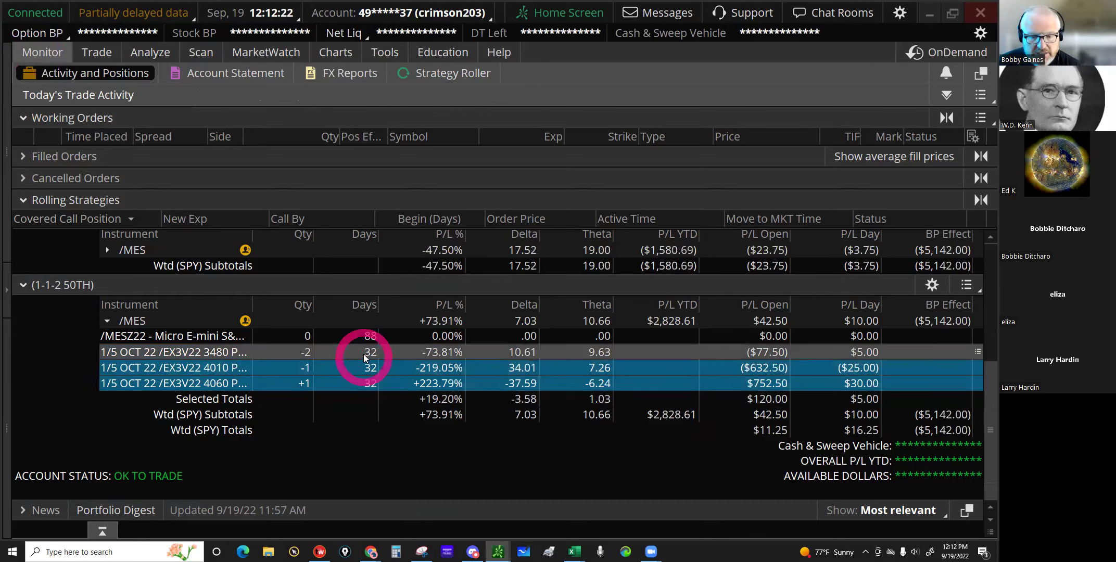
left_click(281, 350)
left_click(241, 365)
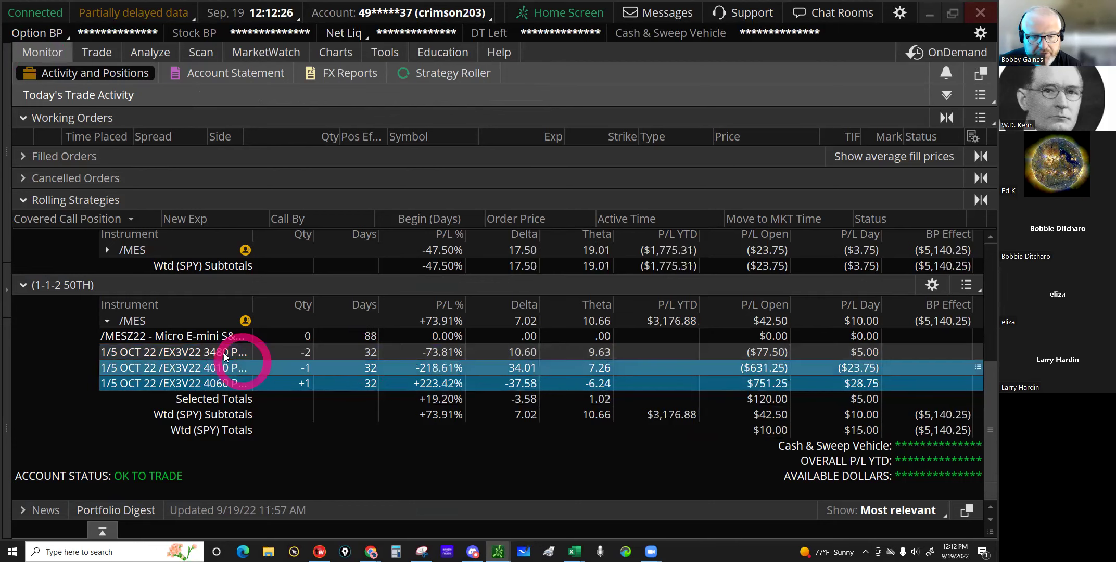
Step: Return to the /MES option chain and expand the OCT 22 (32) expiration to list the /EX3V22 strikes
left_click(97, 52)
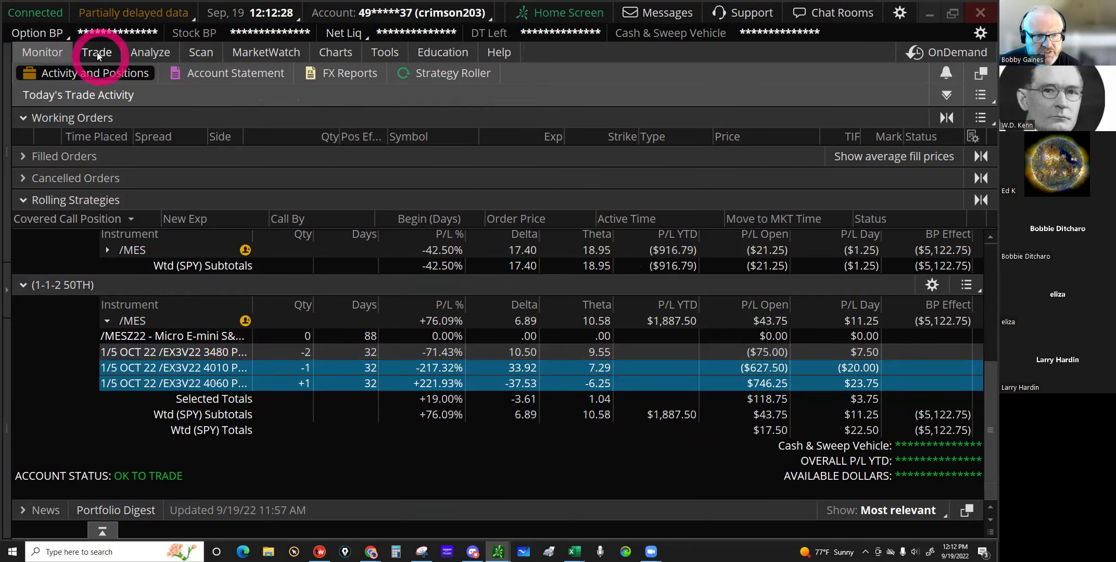
left_click(26, 269)
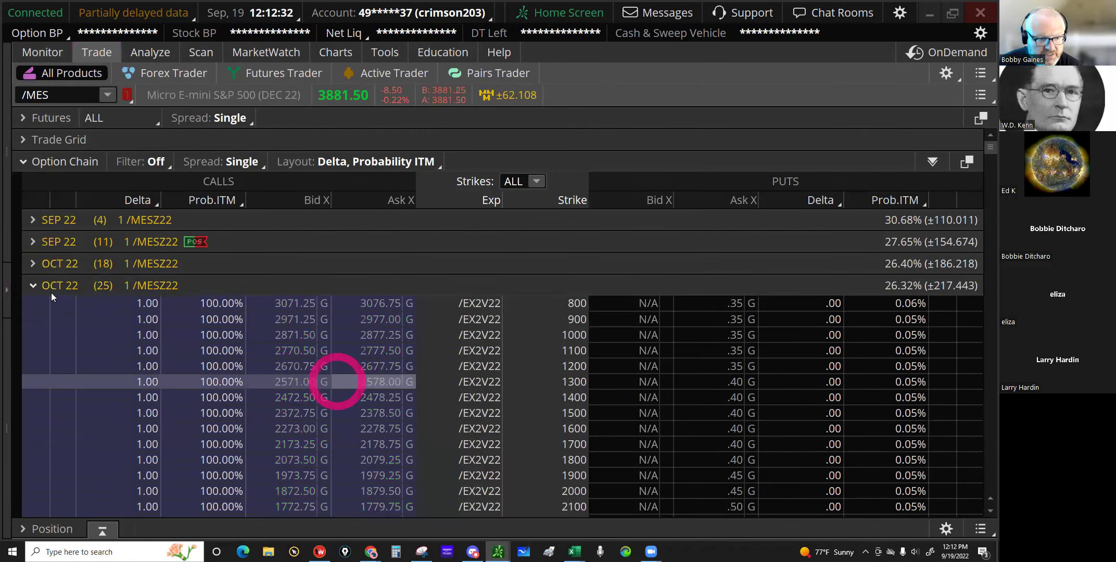
left_click(294, 368)
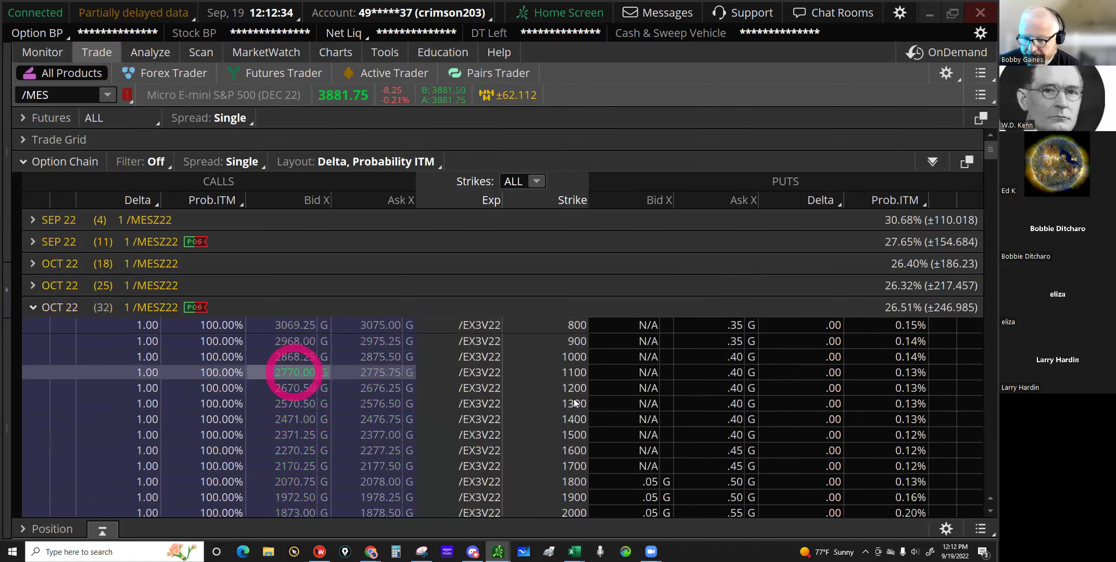
Step: Add a buy leg for the OCT 22 (32) /EX3V22 3480 put from the option chain to the closing order
left_click(580, 400)
scroll(580, 399, "down", 6)
scroll(594, 404, "down", 6)
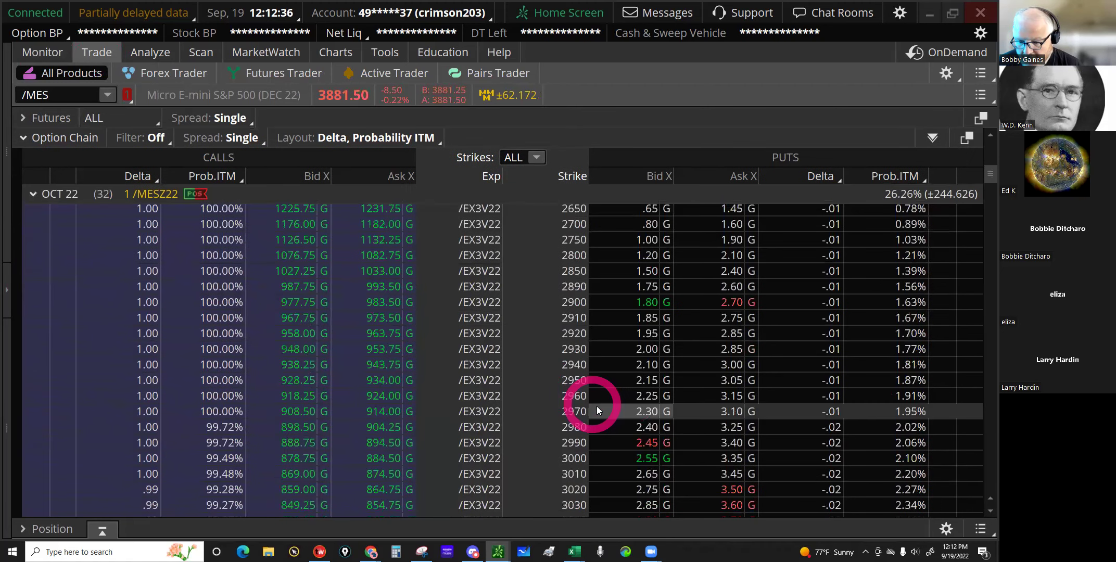
scroll(597, 407, "down", 3)
scroll(596, 406, "down", 4)
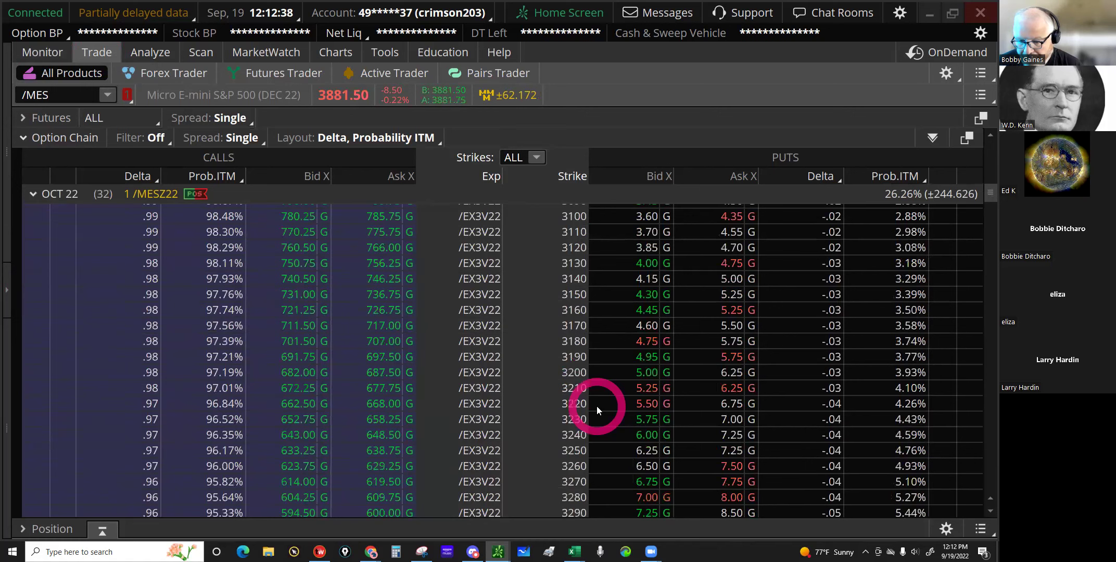
scroll(597, 406, "down", 4)
scroll(596, 406, "down", 3)
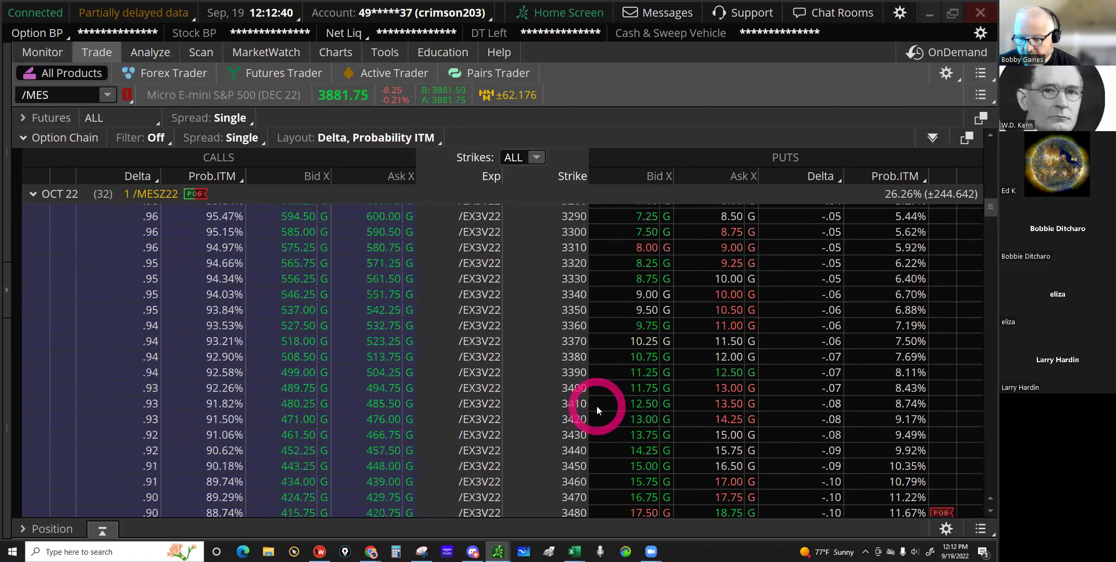
scroll(609, 473, "down", 1)
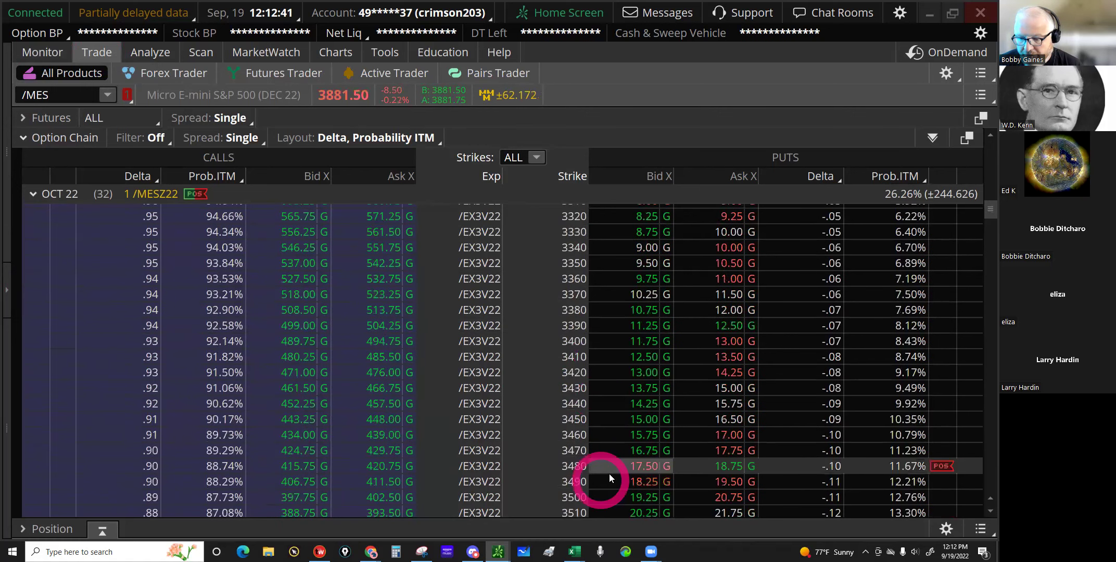
left_click(731, 470)
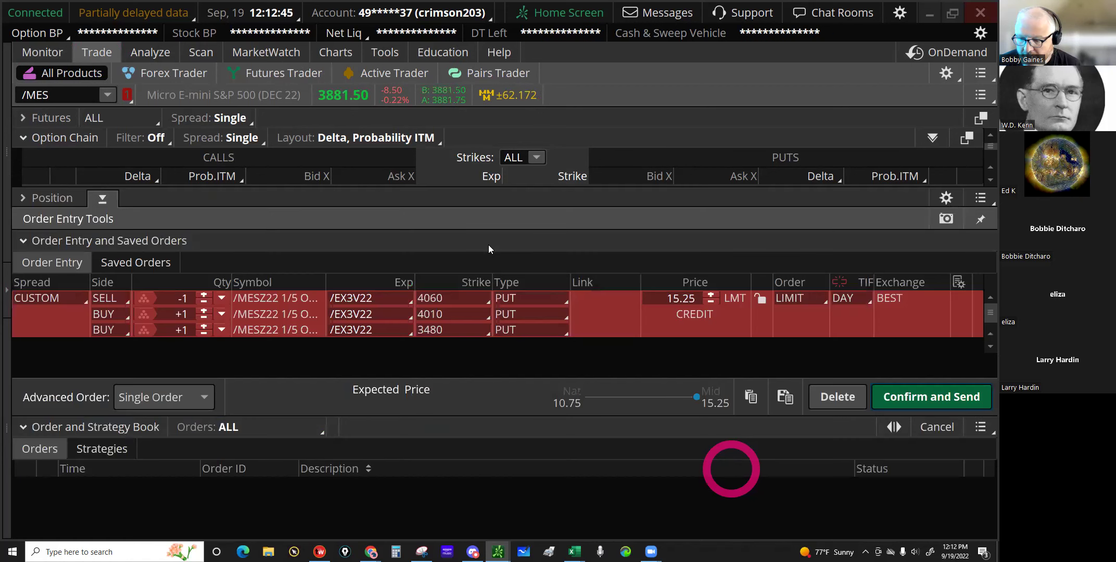
Step: Set the quantity of the order's 3480 put leg to +2
left_click(488, 245)
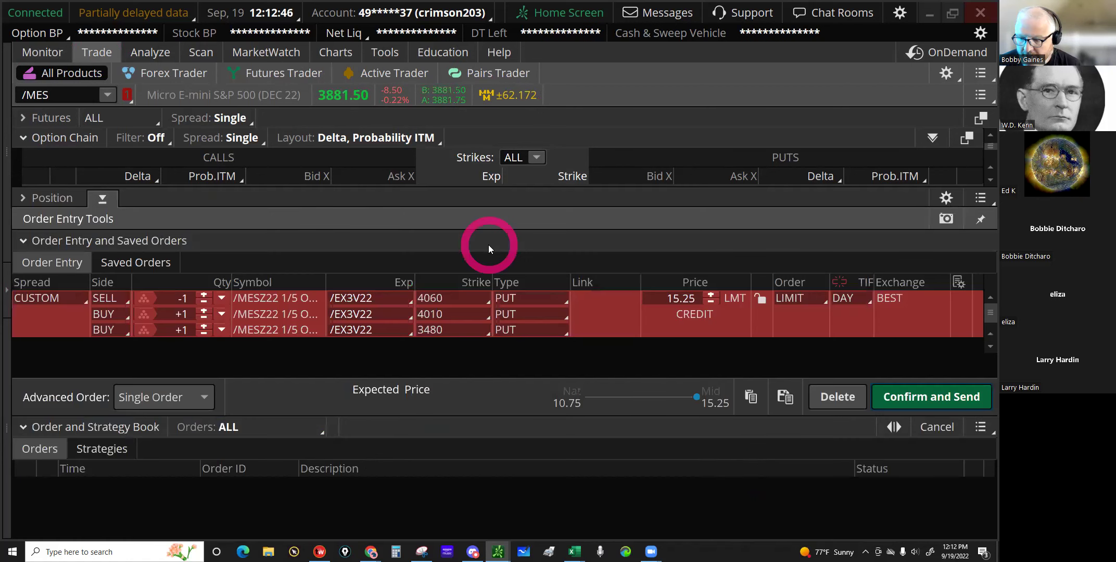
left_click(304, 390)
left_click(241, 343)
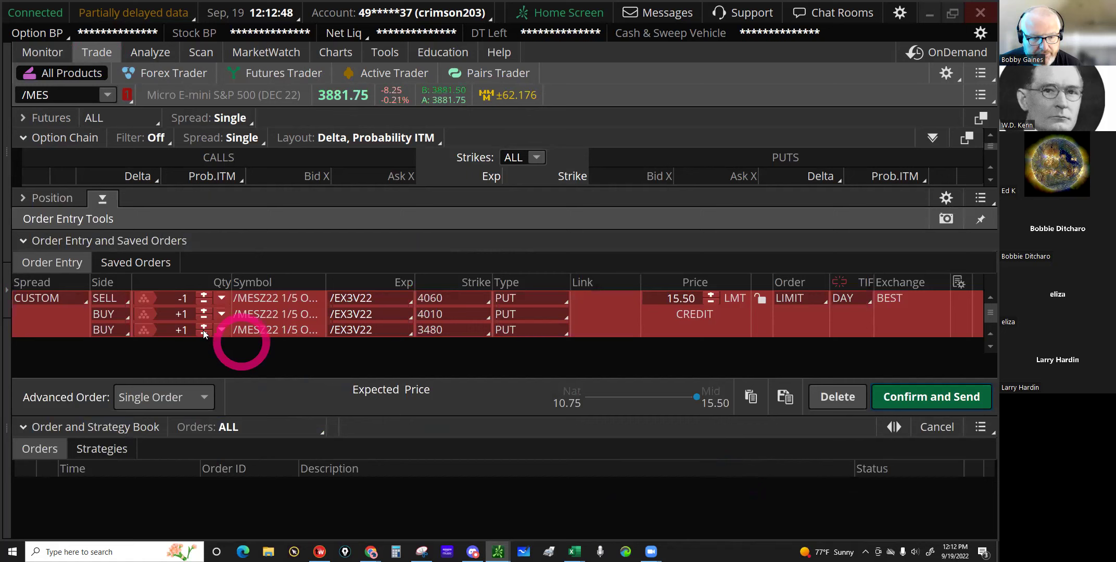
left_click(203, 327)
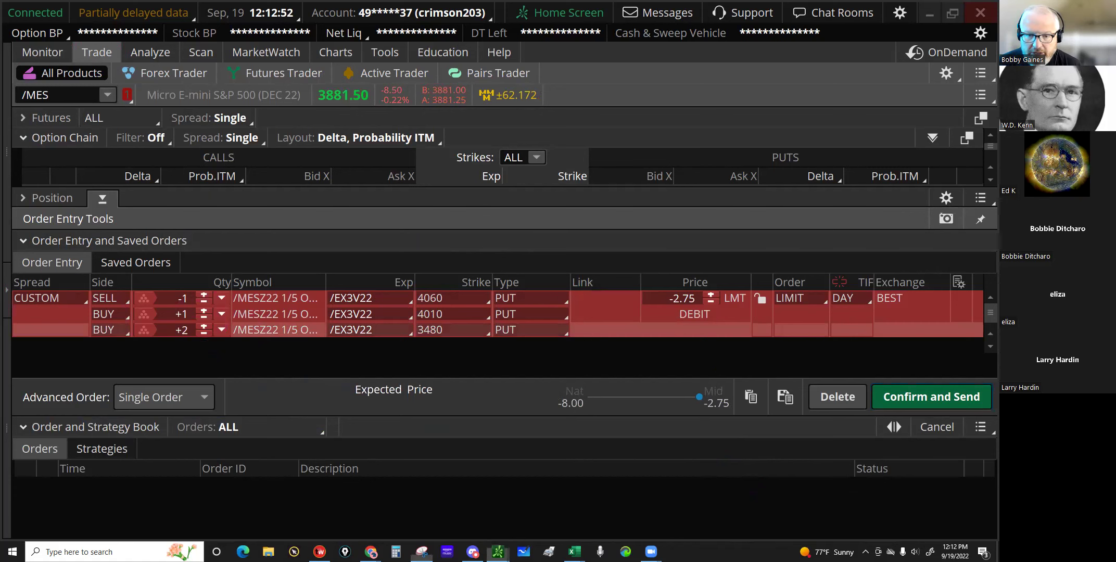
Step: Switch to the Snipping Tool and look at the Growing Your Net Worth announcement image
key("alt+Tab")
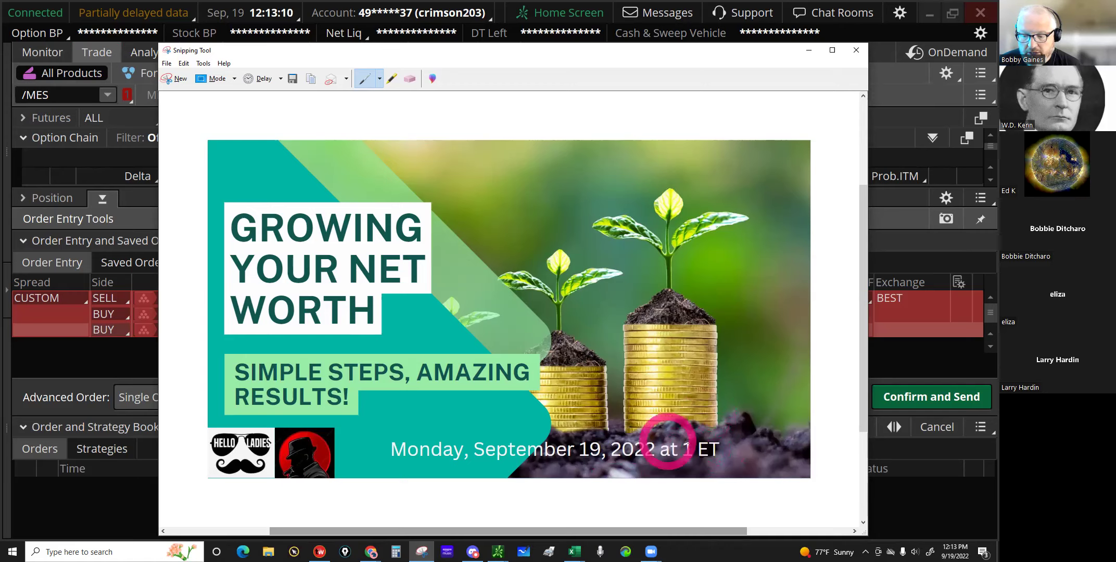
left_click(809, 52)
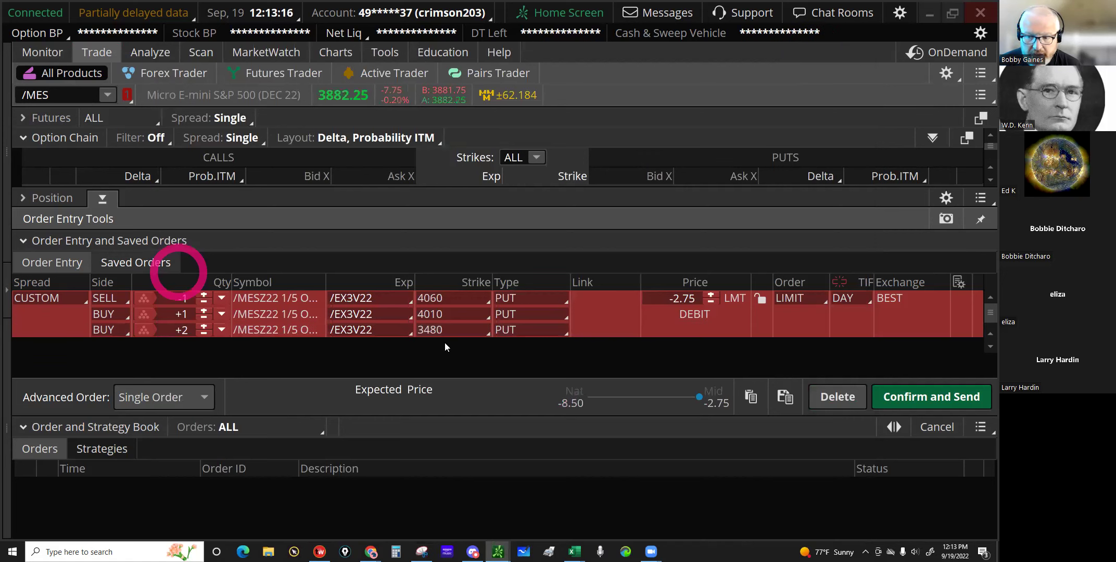
Step: Review the trade cost in the order confirmation and send the 4060/4010/3480 put closing order at a -2.75 limit
left_click(926, 401)
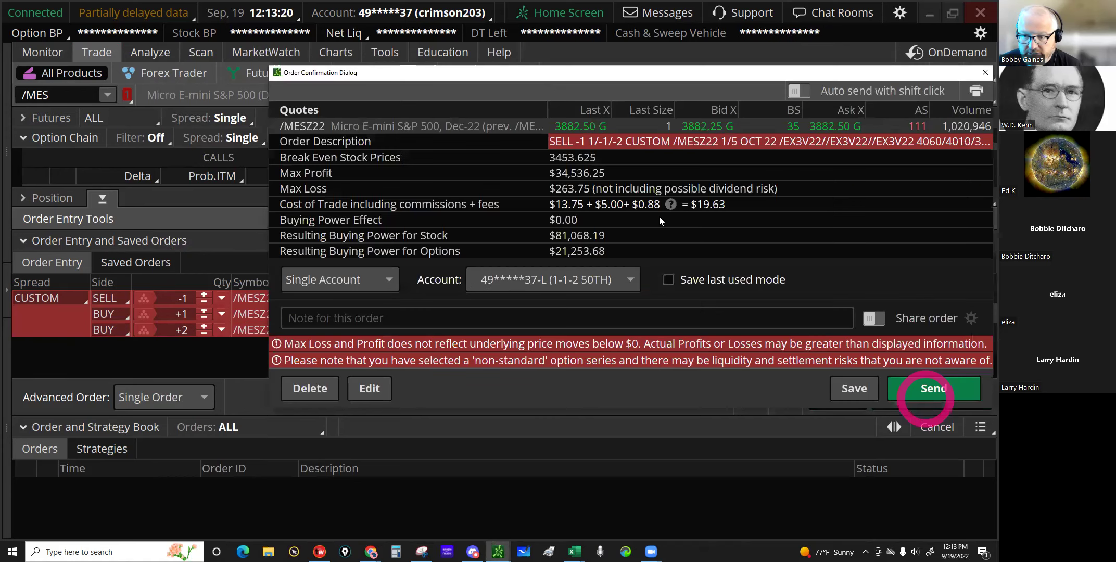
left_click(661, 195)
left_click(598, 157)
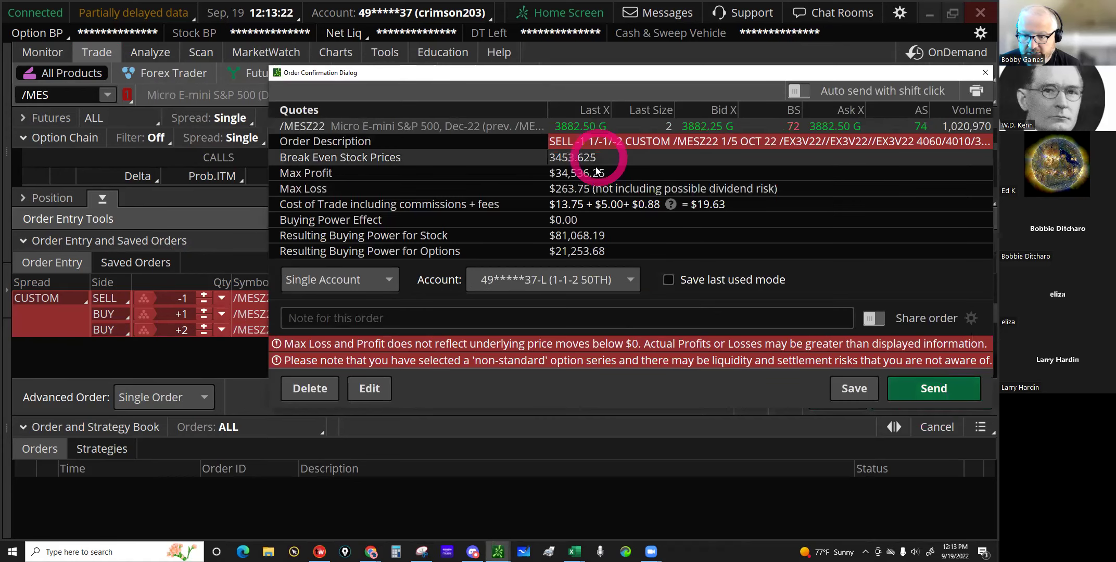
left_click(633, 87)
left_click_drag(630, 66, 630, 45)
left_click(631, 188)
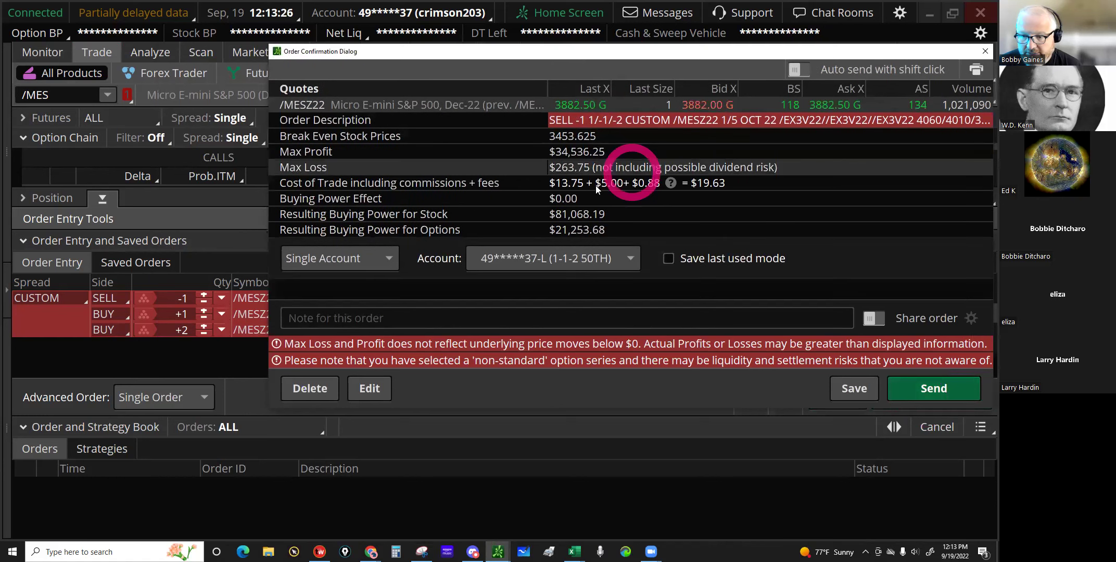
left_click(753, 195)
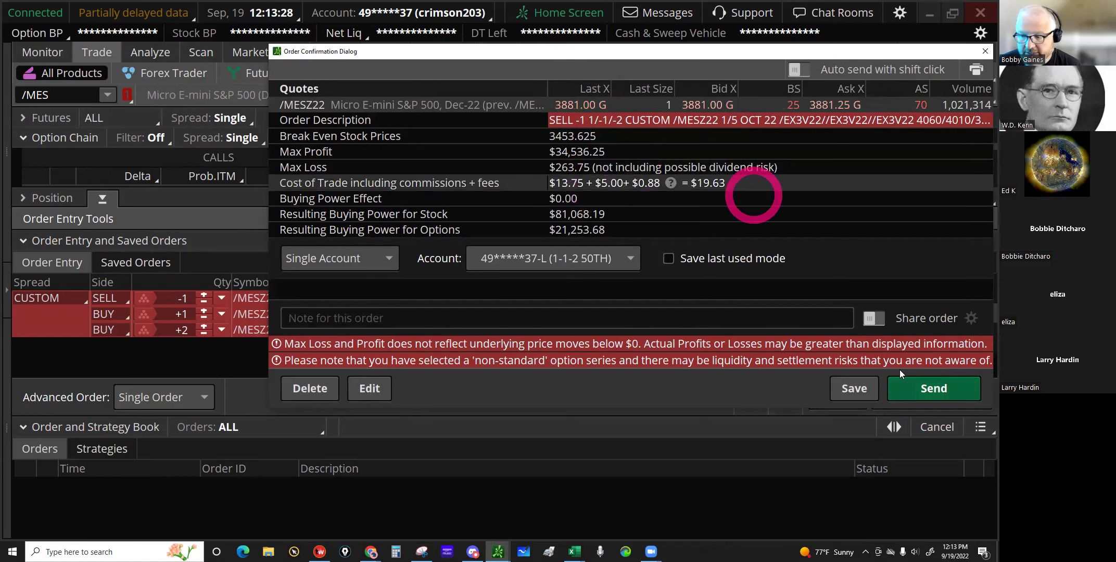
left_click(917, 388)
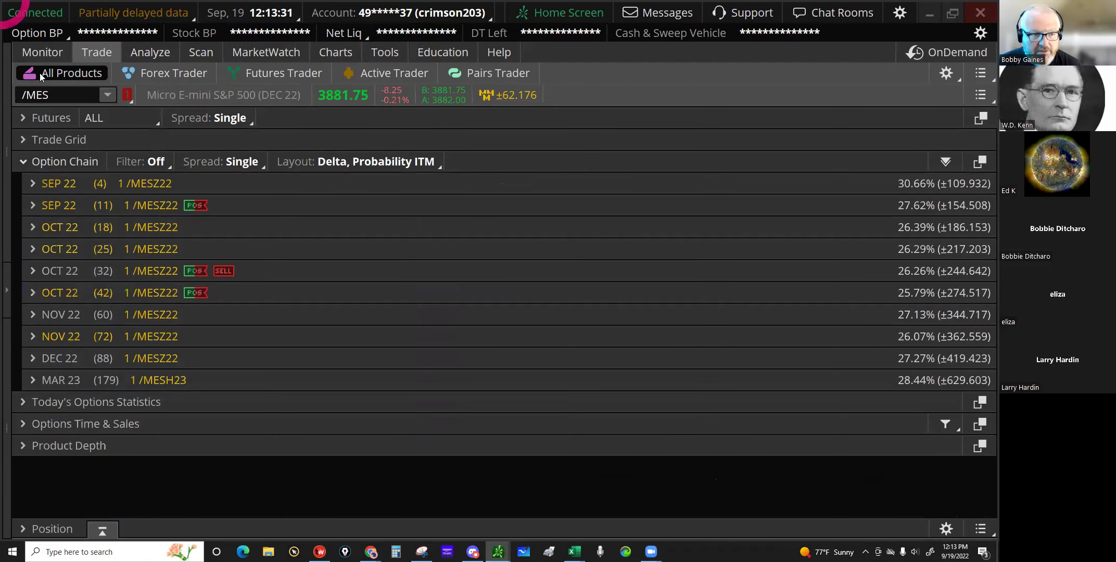
Step: Cancel and replace the working 4060/4010/3480 put order with a limit price of -2.50, and send the replacement
left_click(41, 55)
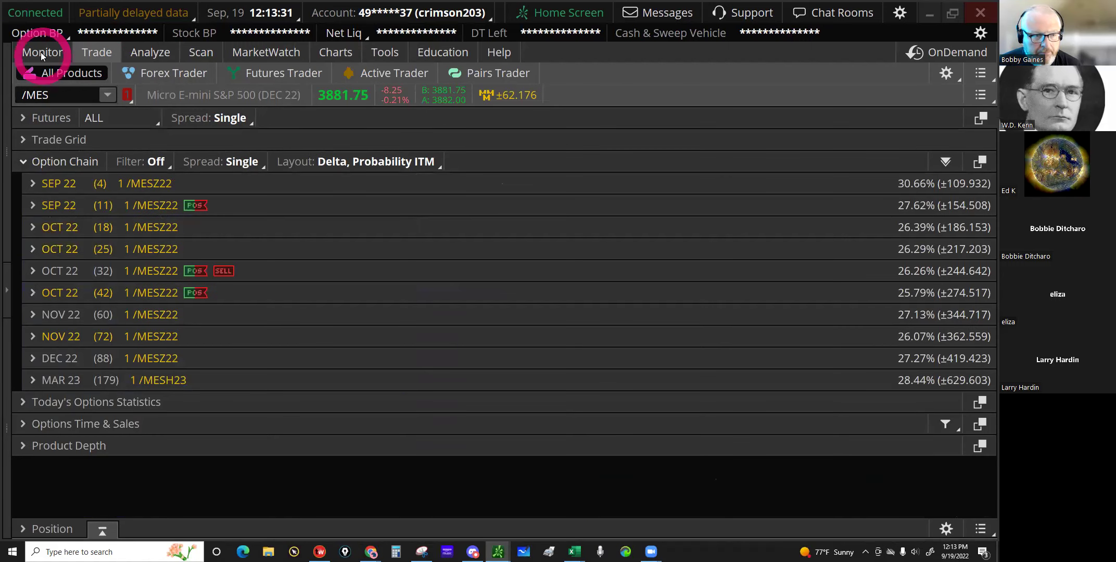
left_click(585, 201)
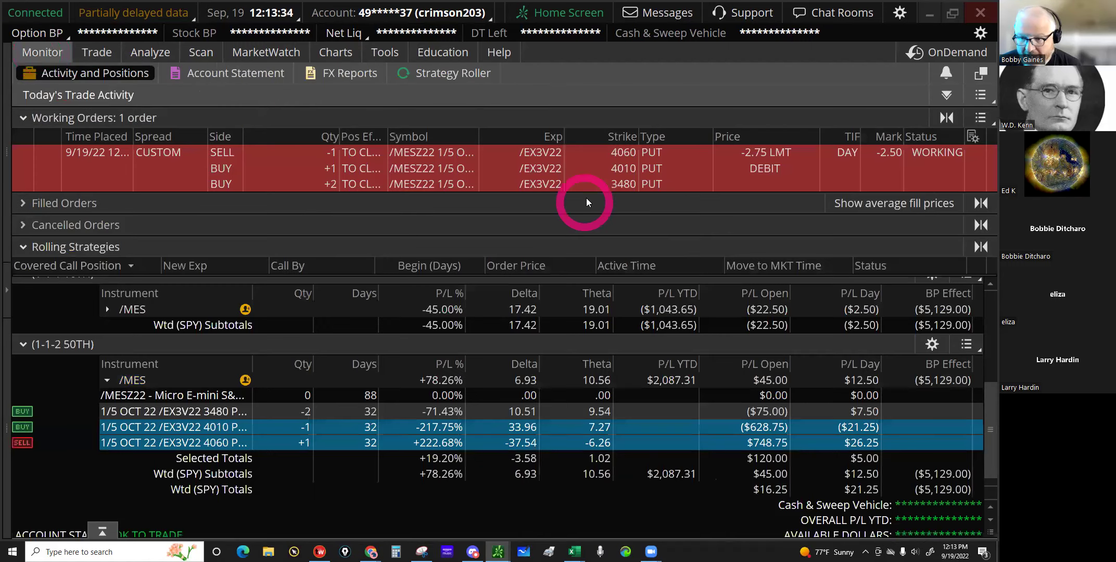
right_click(602, 172)
left_click(663, 222)
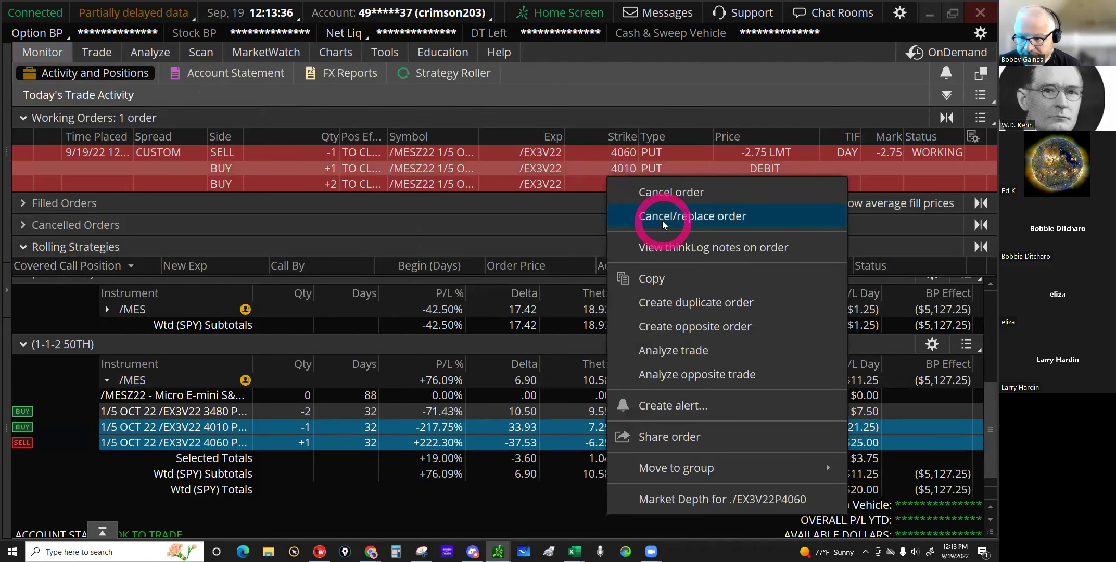
left_click(710, 297)
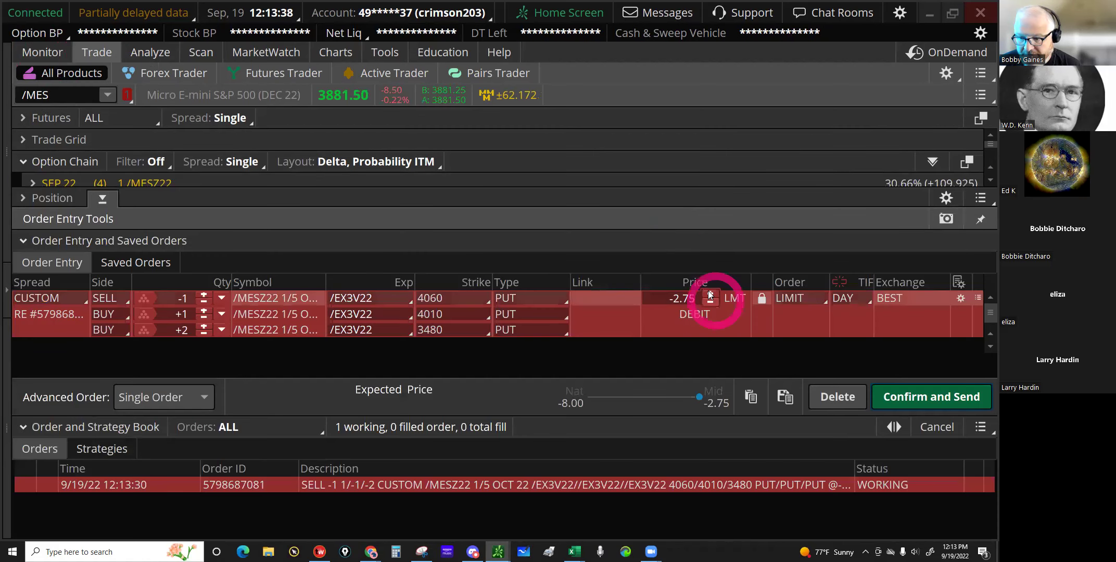
left_click(710, 294)
left_click(709, 295)
left_click(710, 294)
left_click(710, 295)
left_click(710, 294)
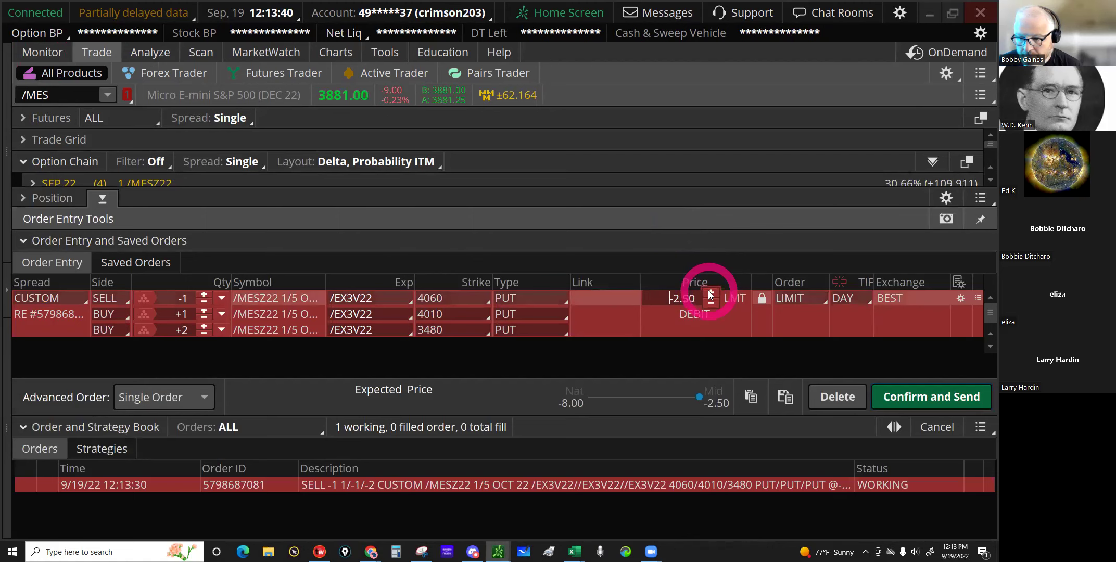
left_click(925, 397)
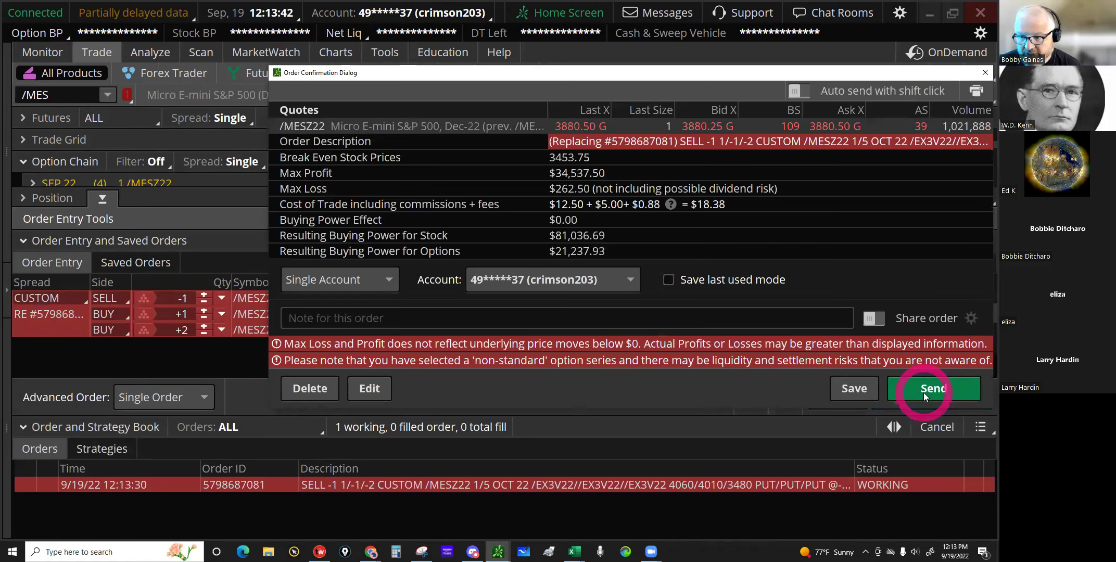
left_click(924, 391)
Step: Replace the working put order again with a limit price of -2.25, check its trade cost and send it
left_click(428, 222)
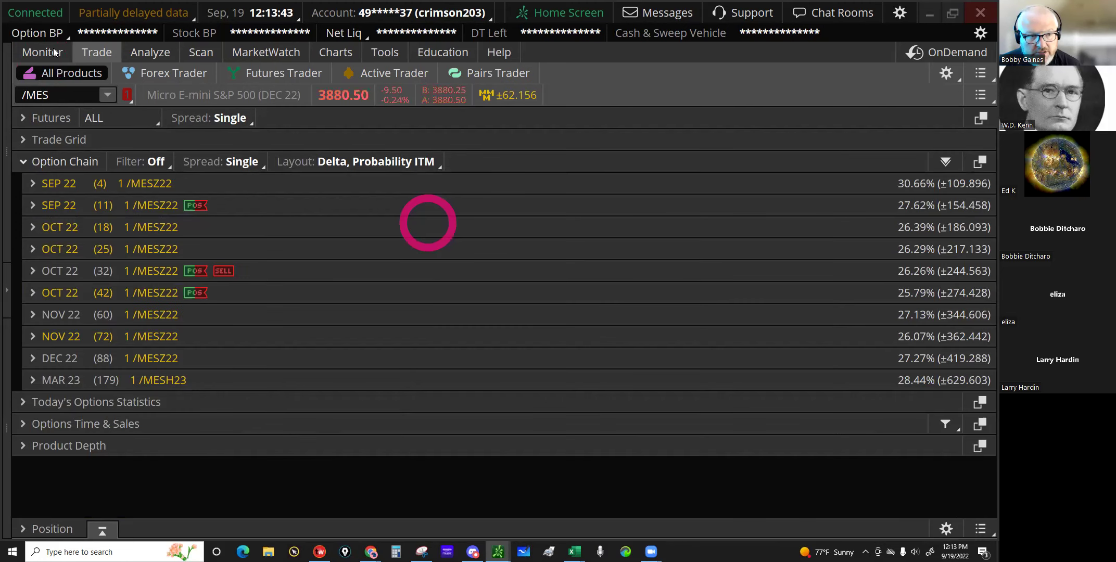
left_click(31, 56)
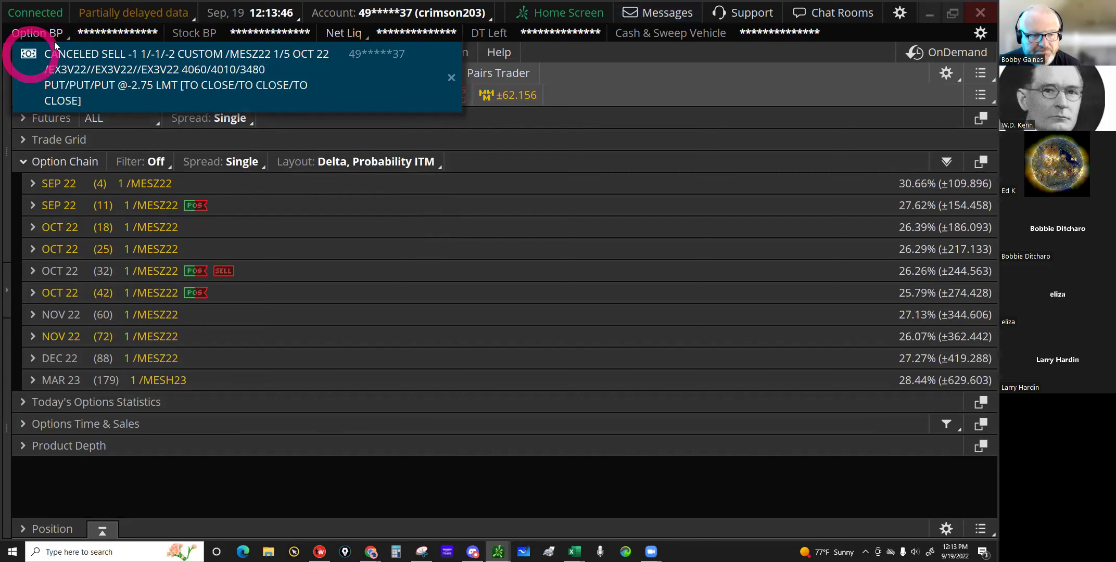
left_click(54, 41)
left_click(39, 43)
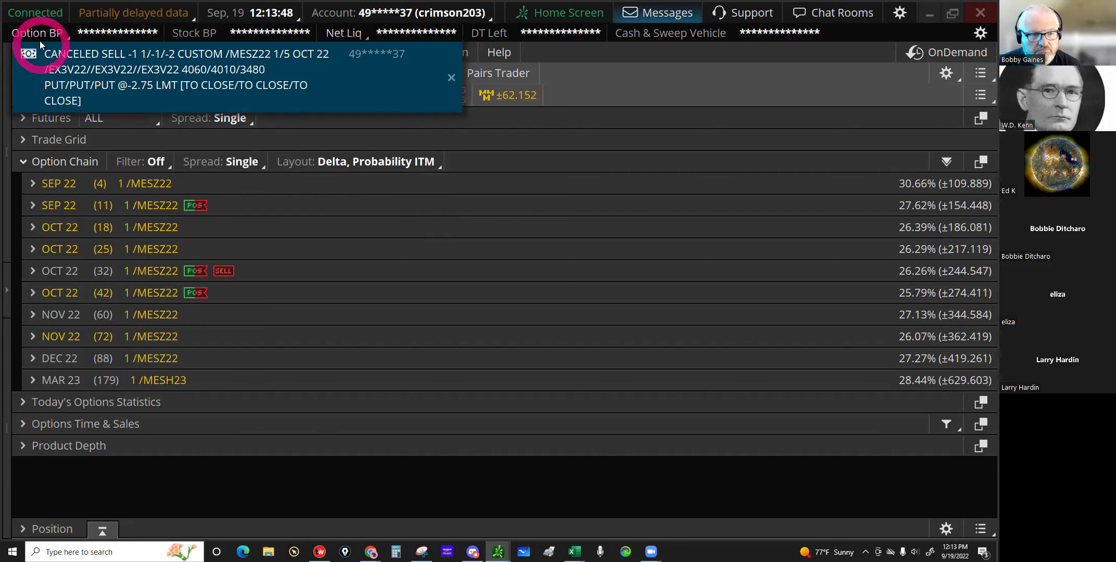
left_click(42, 45)
left_click(42, 52)
right_click(616, 156)
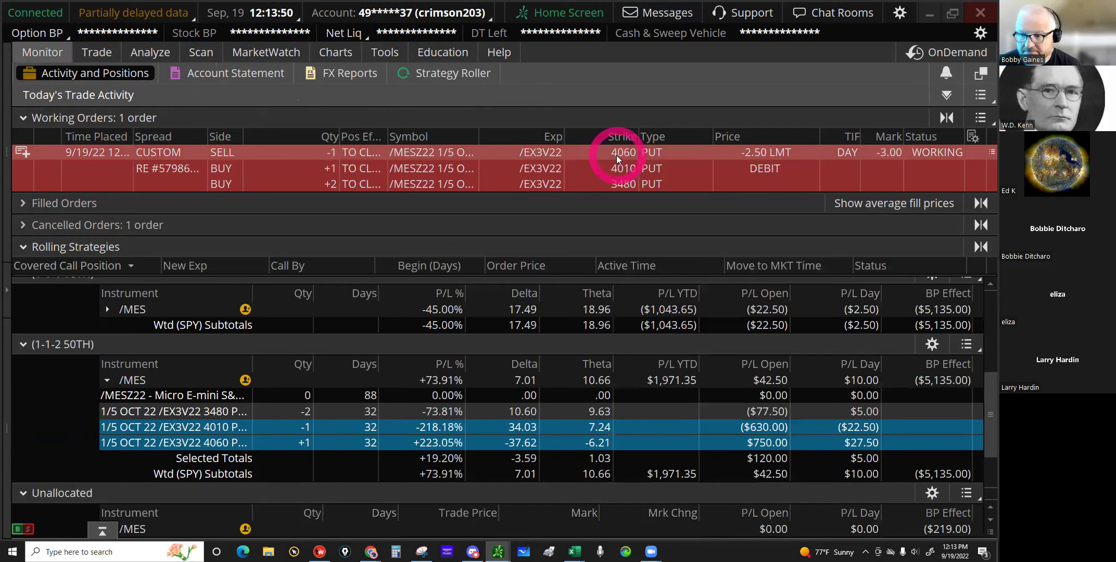
left_click(644, 200)
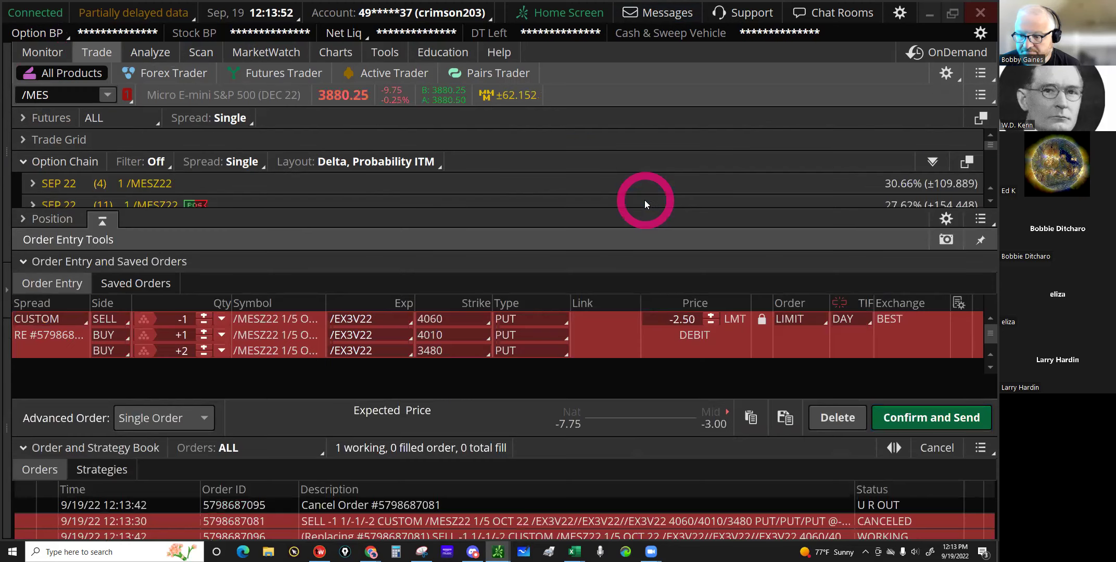
left_click(723, 294)
left_click(708, 295)
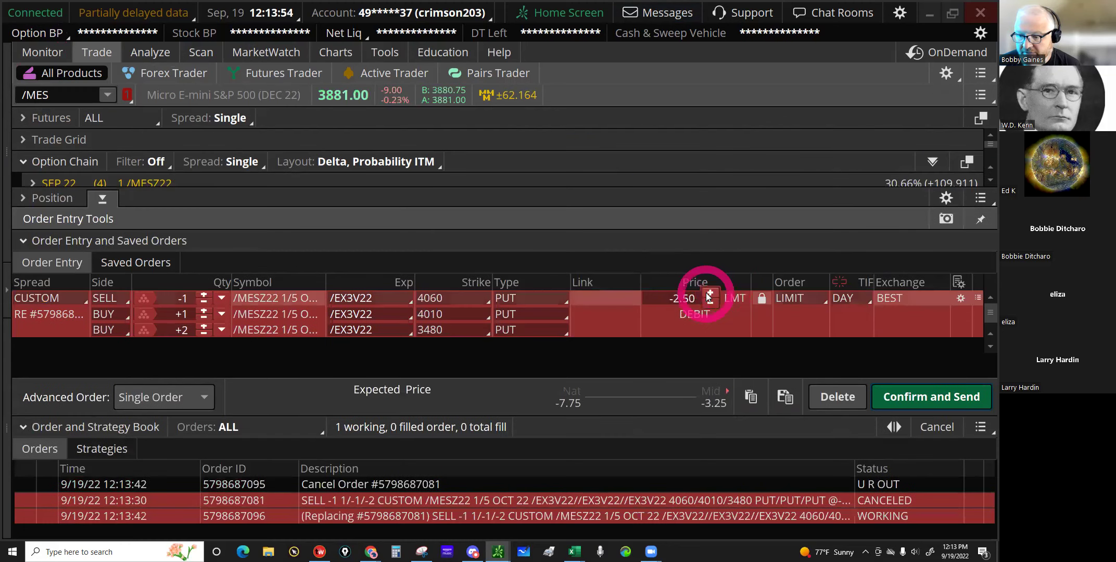
left_click(924, 398)
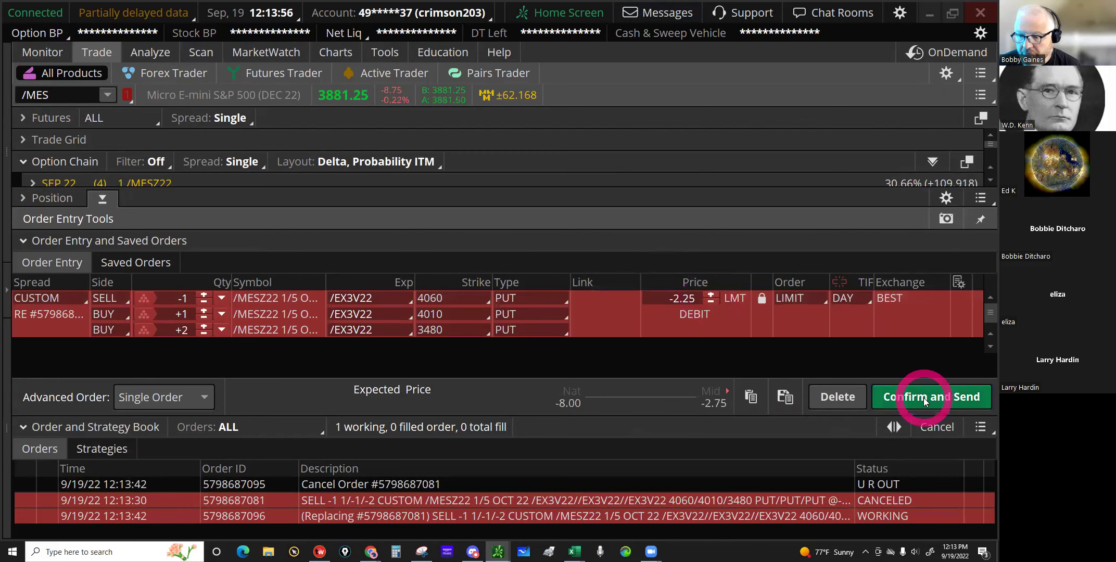
left_click(701, 204)
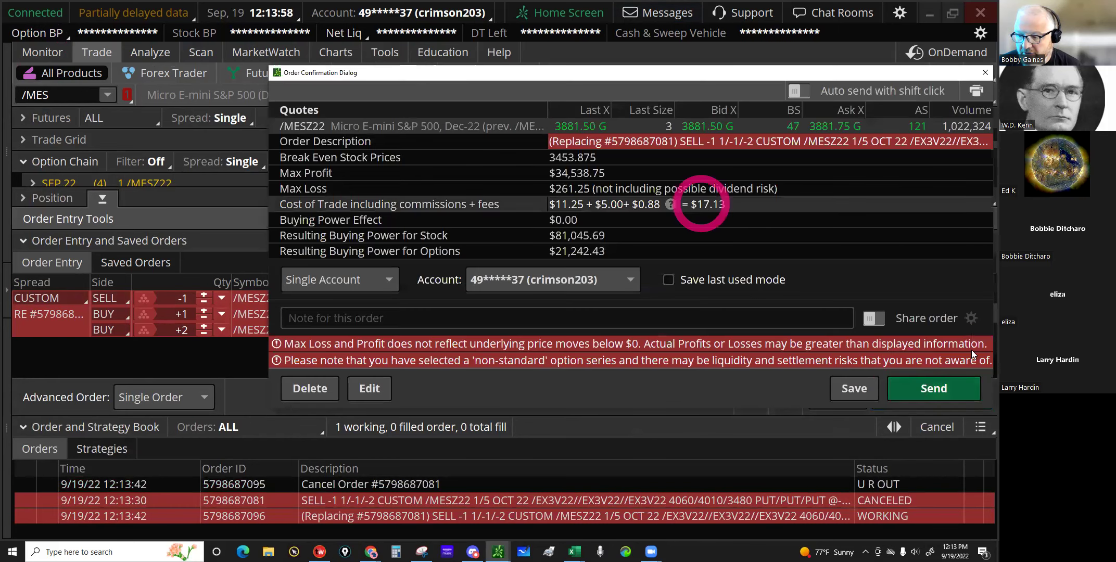
left_click(942, 390)
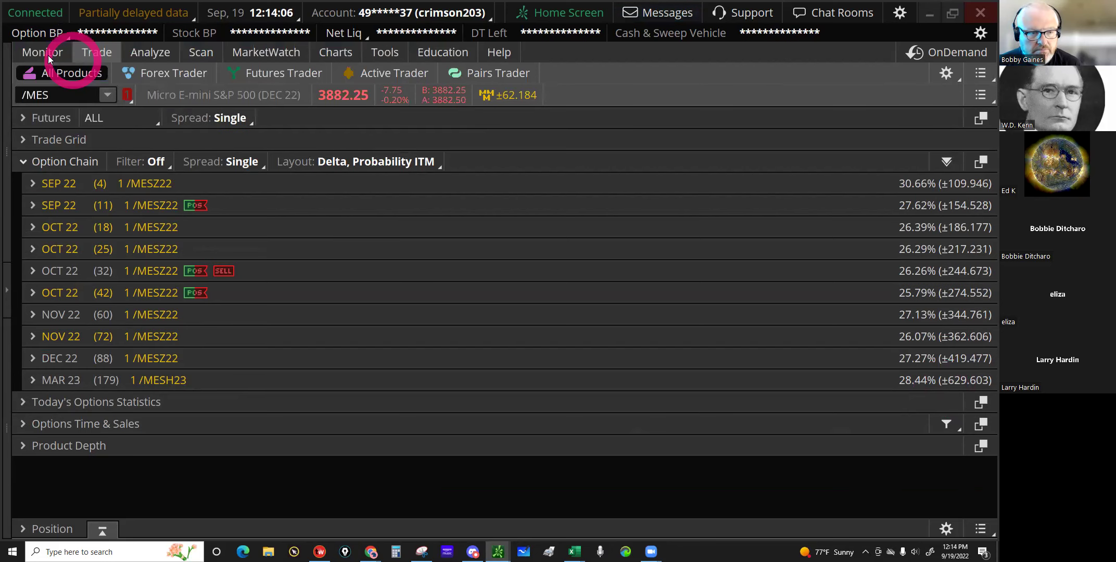
Step: Cancel and replace the working put order once more at a limit price of -2.00 and send it
left_click(49, 55)
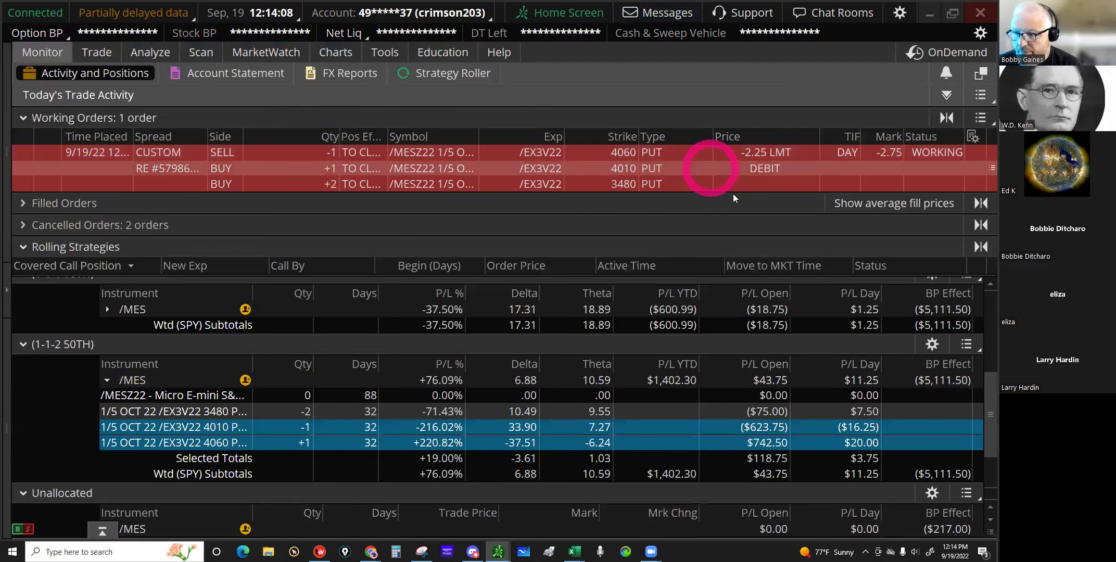
right_click(715, 173)
left_click(751, 217)
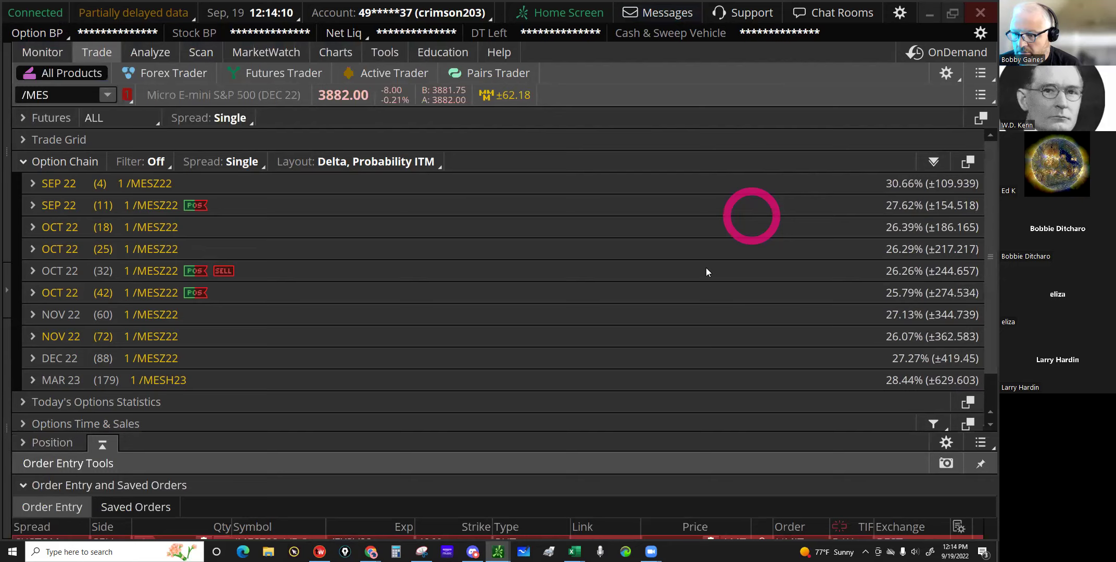
left_click(712, 295)
left_click(712, 295)
left_click(911, 398)
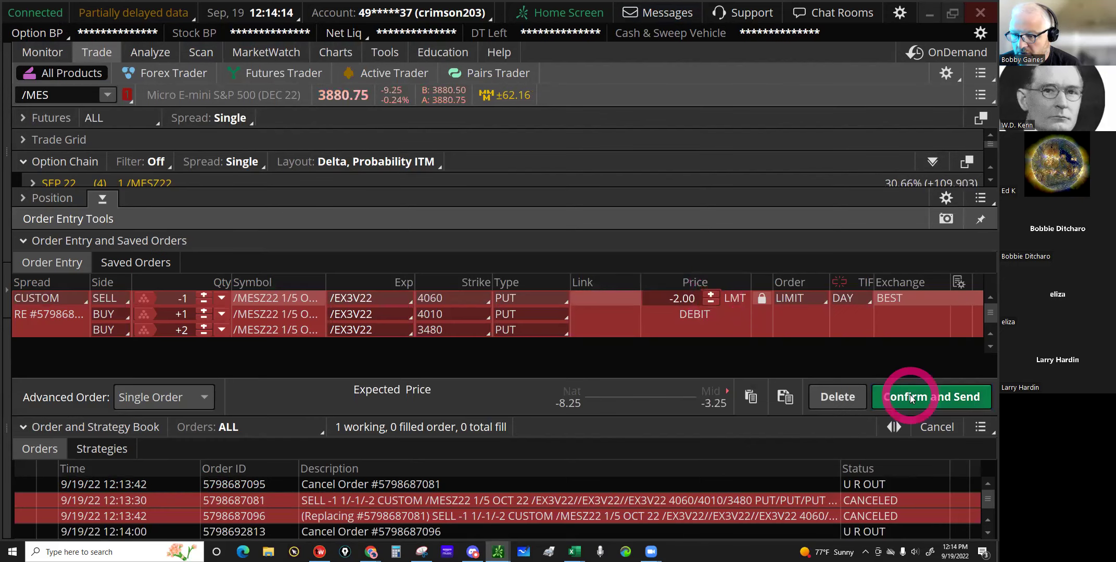
left_click(910, 395)
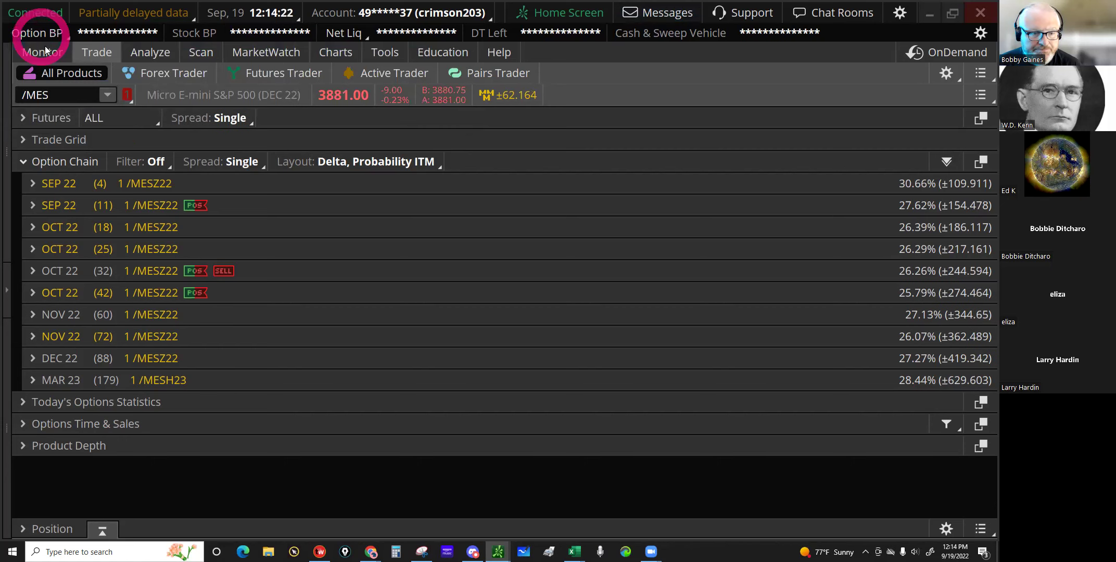
Step: Examine the working 4060/4010/3480 put order in the Monitor's activity, comparing its limit price with the mark
left_click(45, 52)
left_click(572, 155)
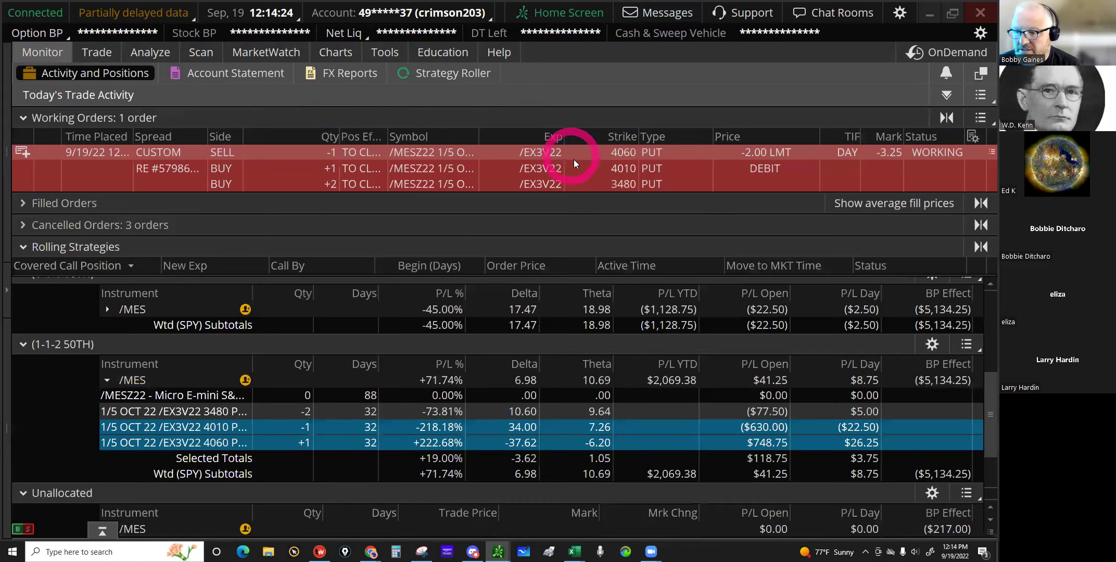
right_click(573, 159)
left_click(650, 205)
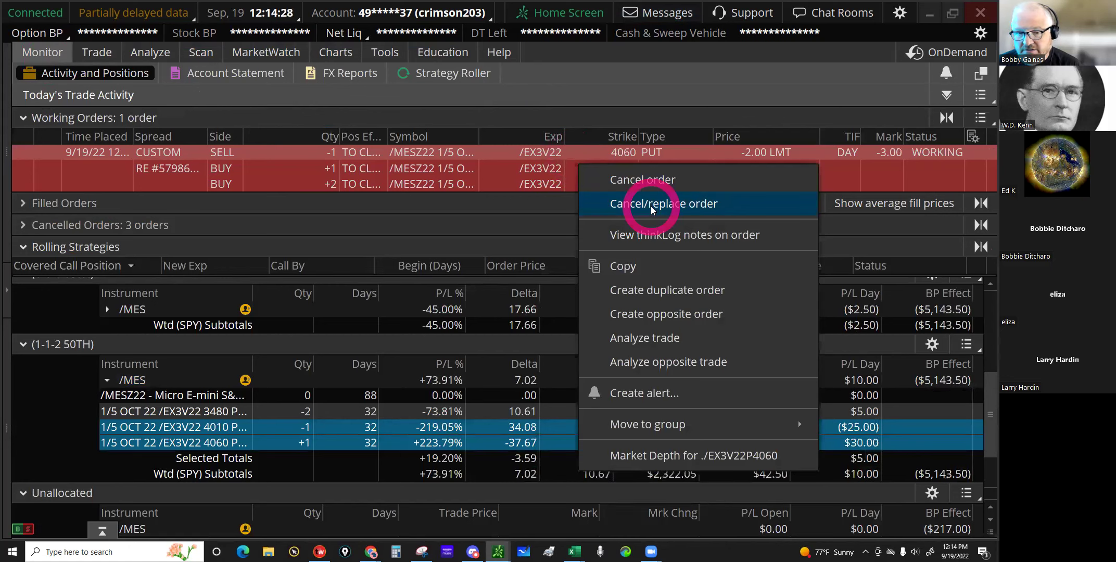
left_click(475, 167)
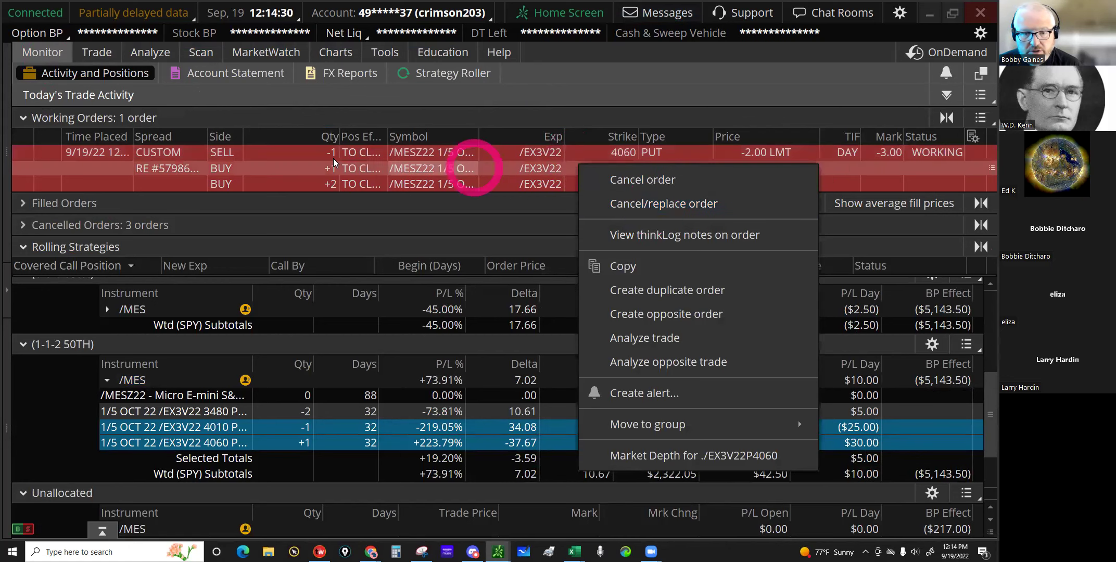
left_click(643, 180)
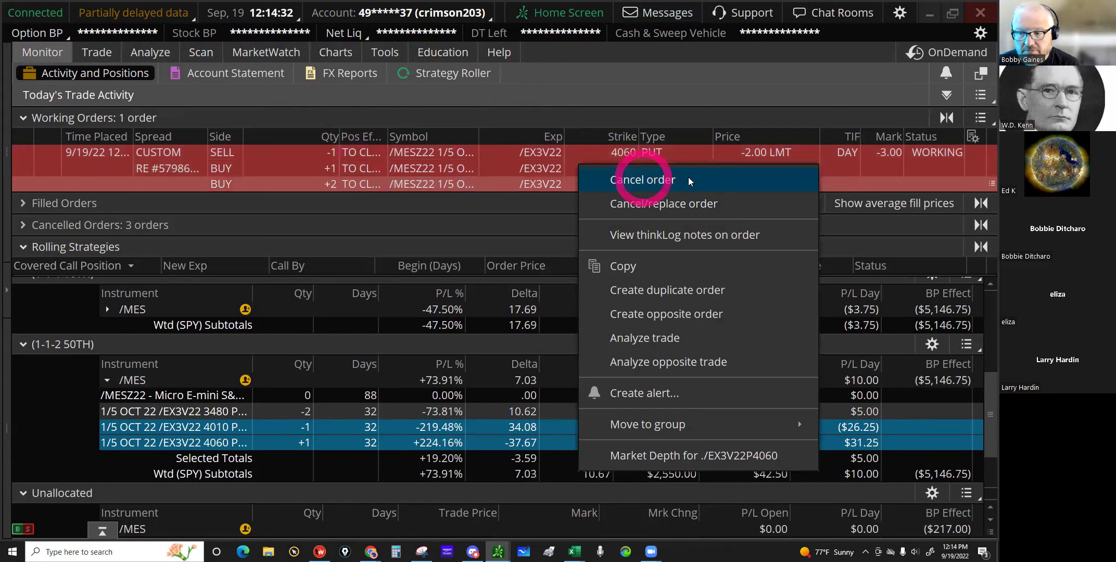
left_click(858, 230)
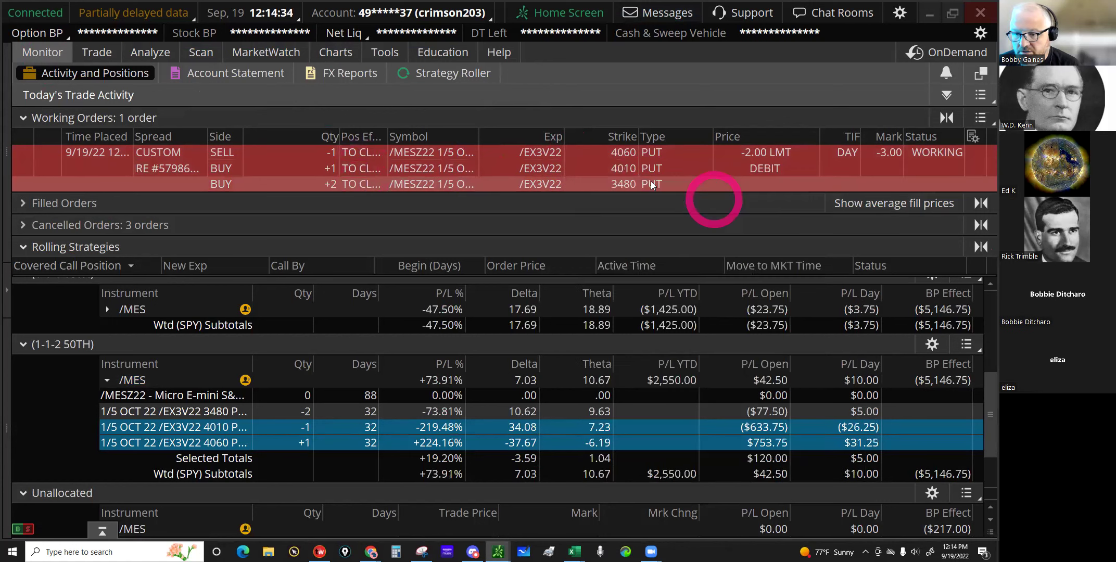
left_click(624, 168)
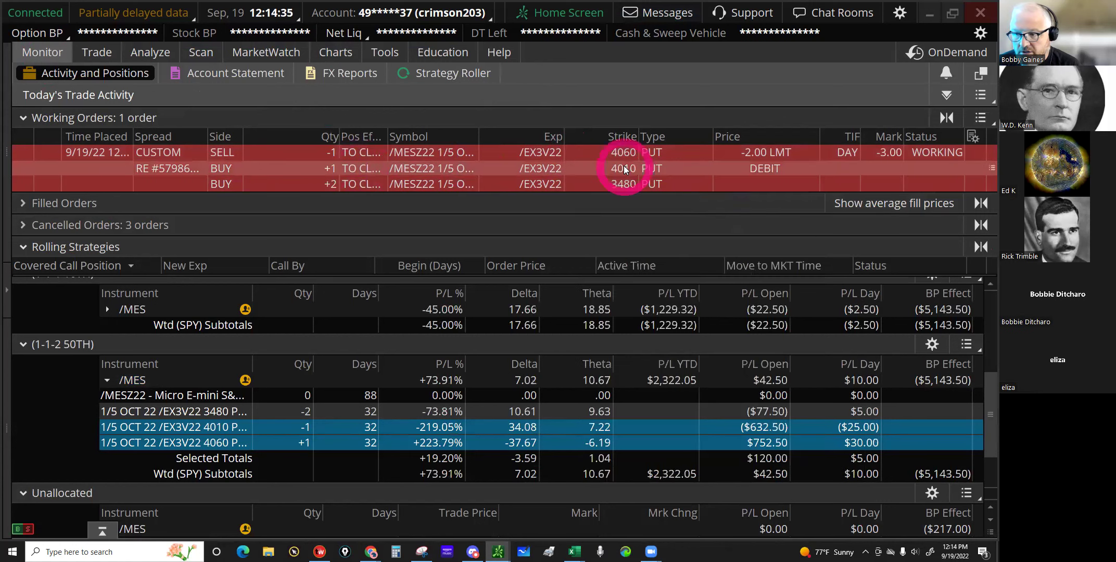
left_click(886, 154)
left_click(775, 152)
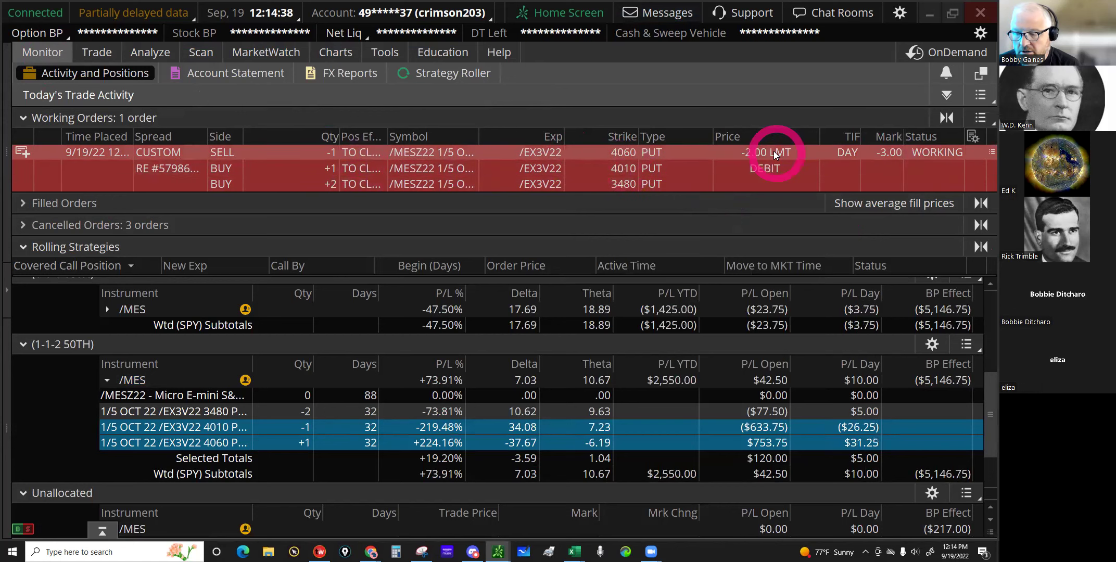
left_click(565, 150)
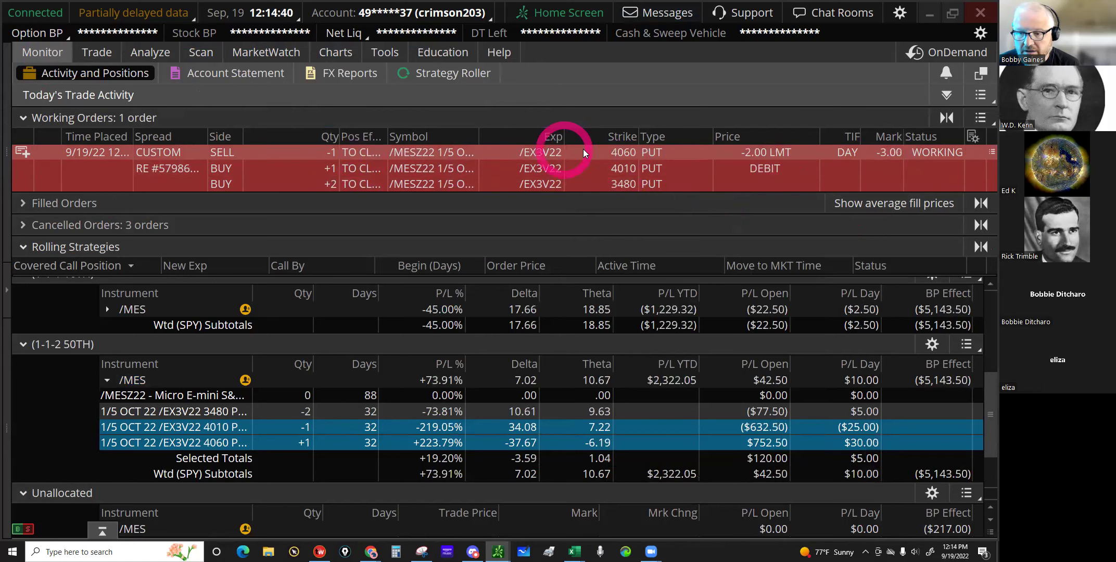
Step: Cancel and replace the working 4060/4010/3480 put order at a limit price of -3.25 and send it
right_click(583, 151)
left_click(671, 193)
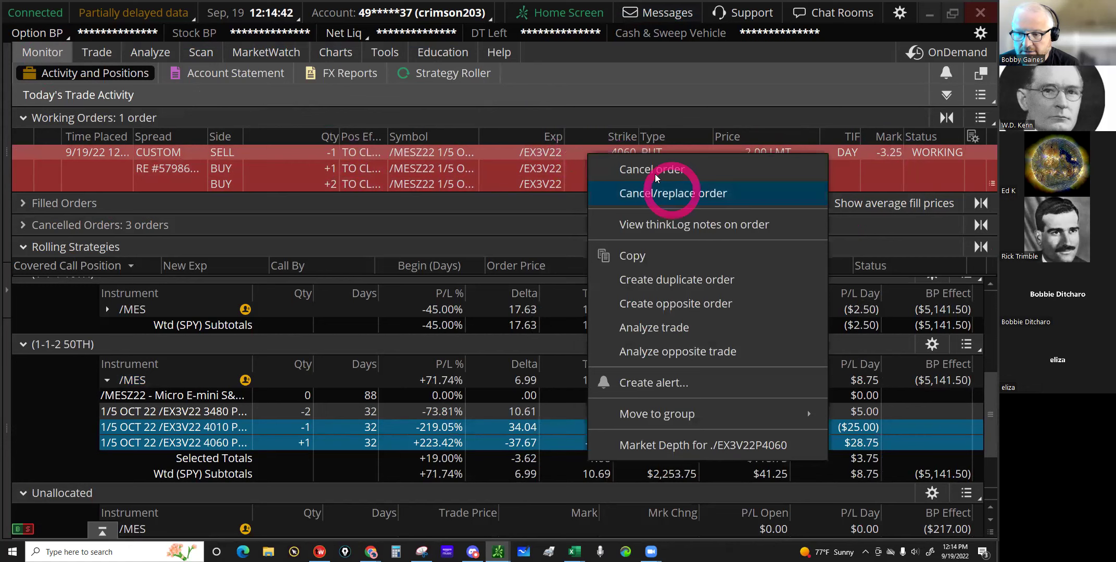
left_click(656, 184)
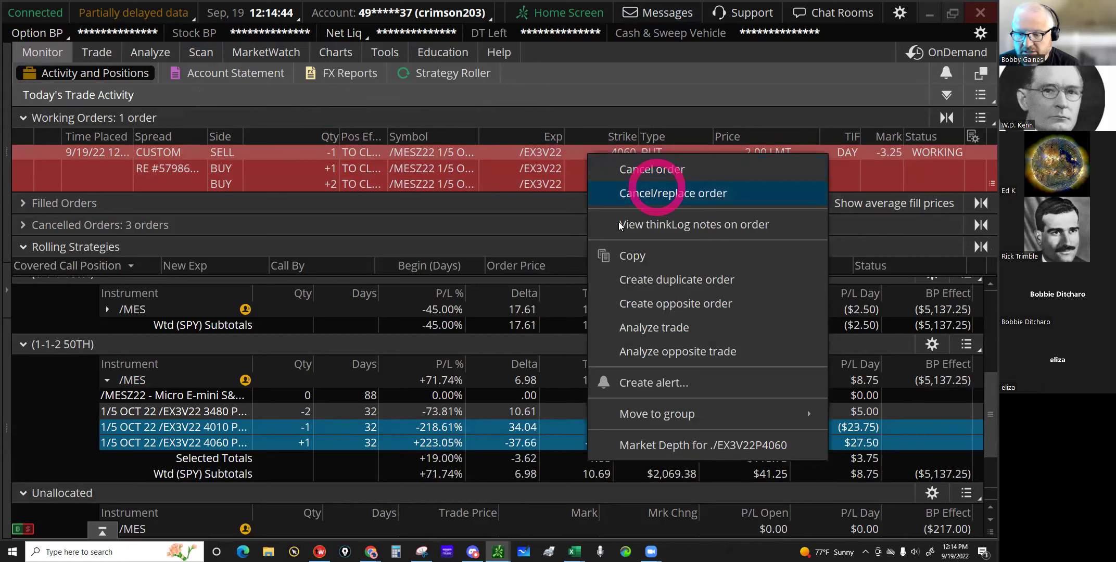
left_click(636, 248)
left_click(759, 300)
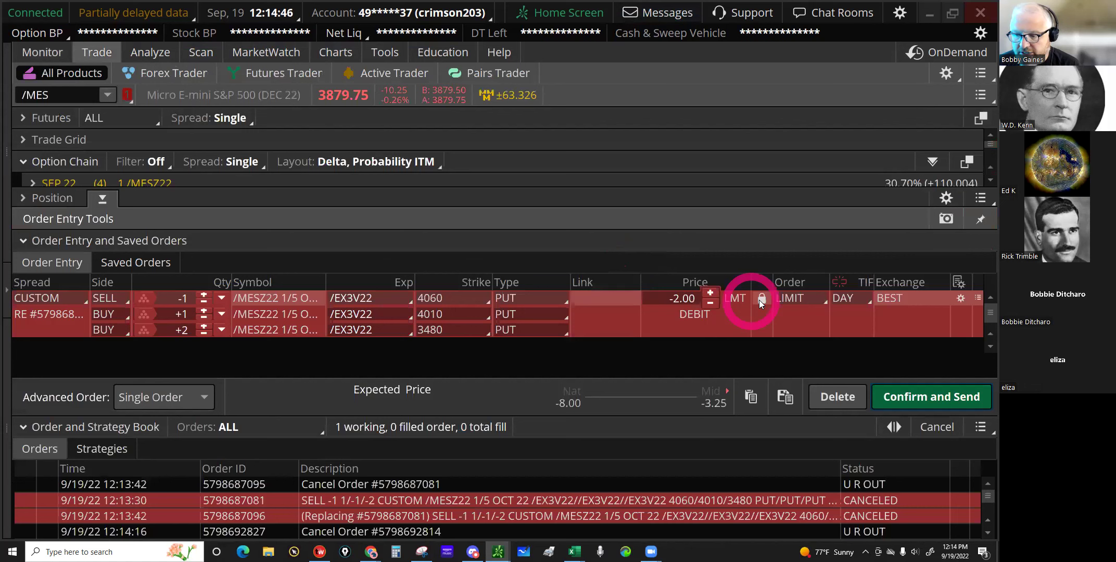
left_click(761, 299)
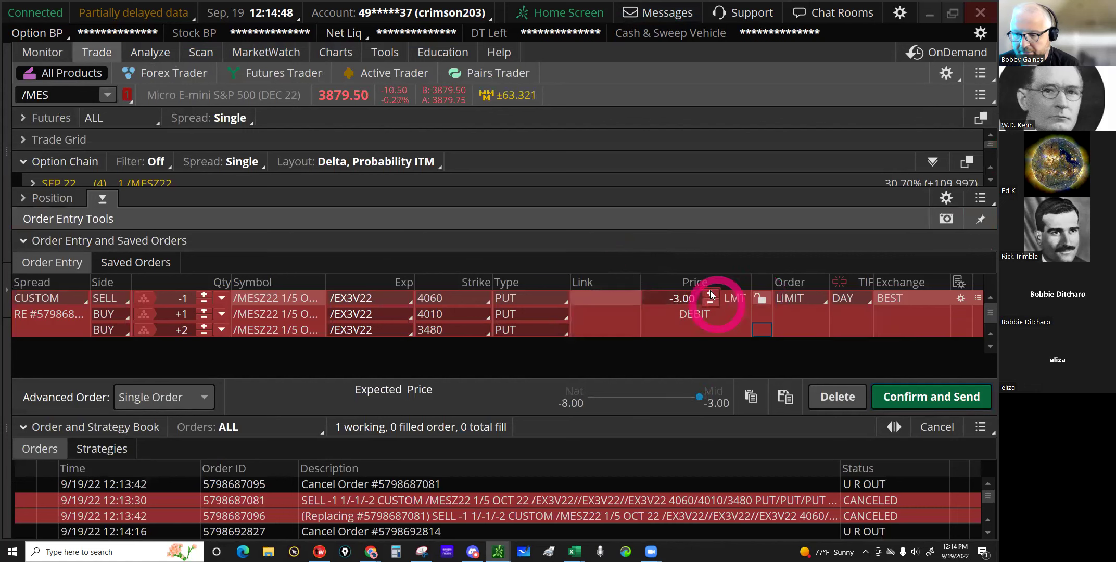
left_click(711, 295)
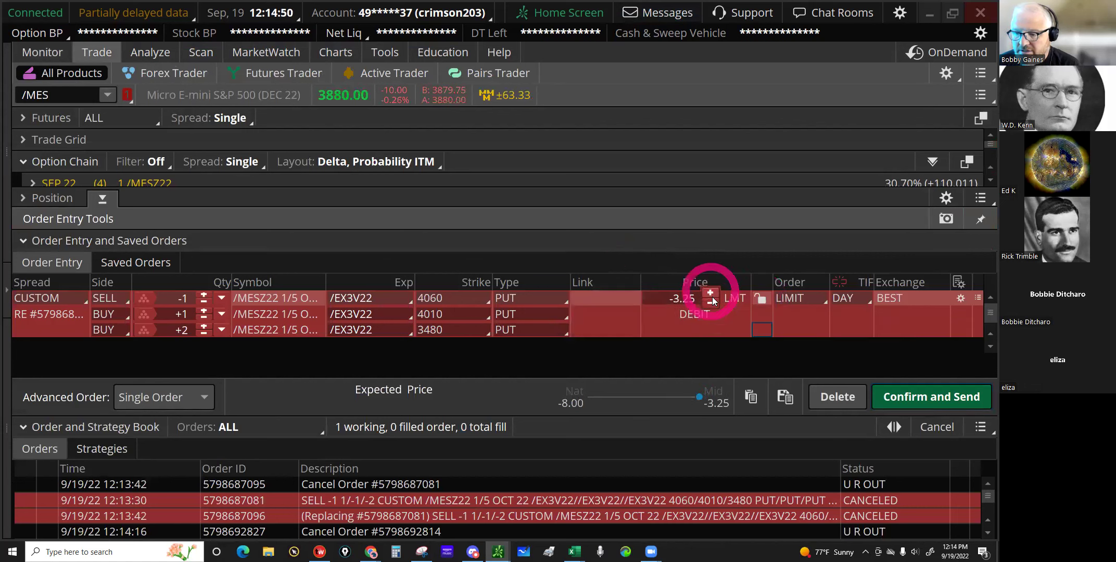
left_click(712, 303)
left_click(713, 303)
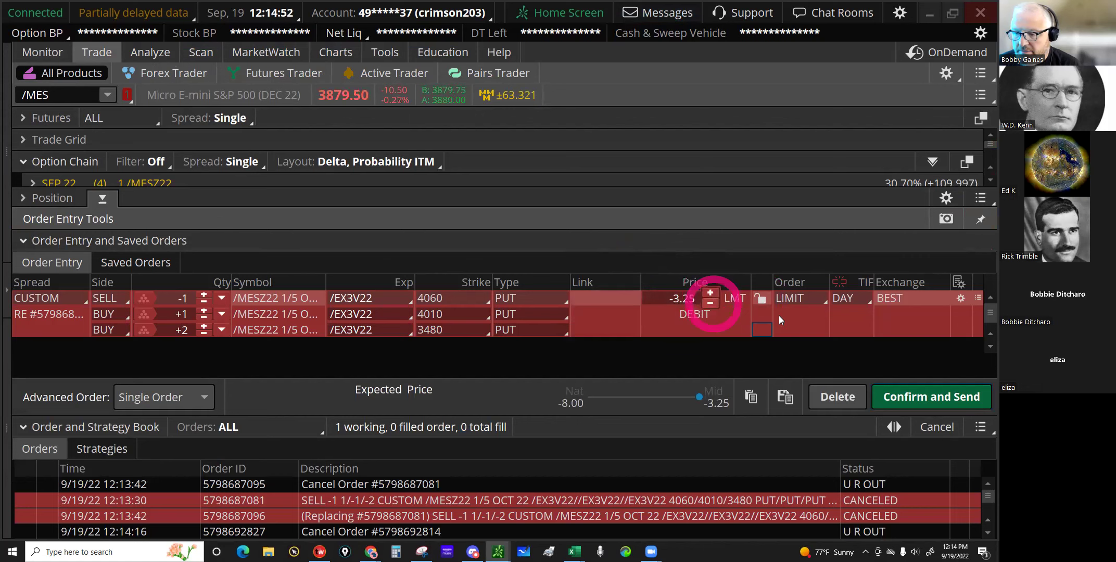
left_click(960, 406)
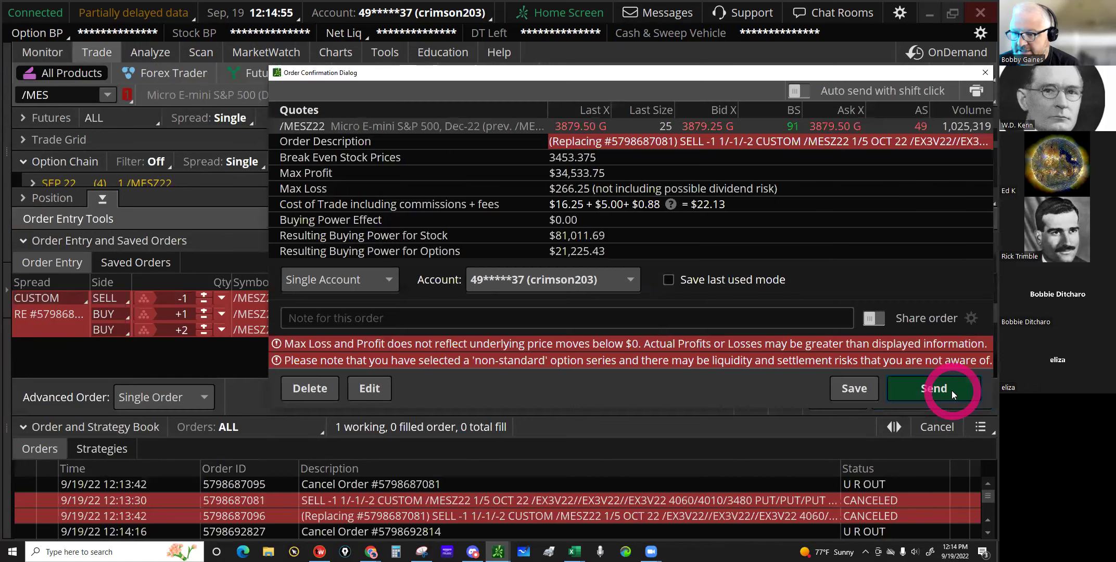
left_click(951, 390)
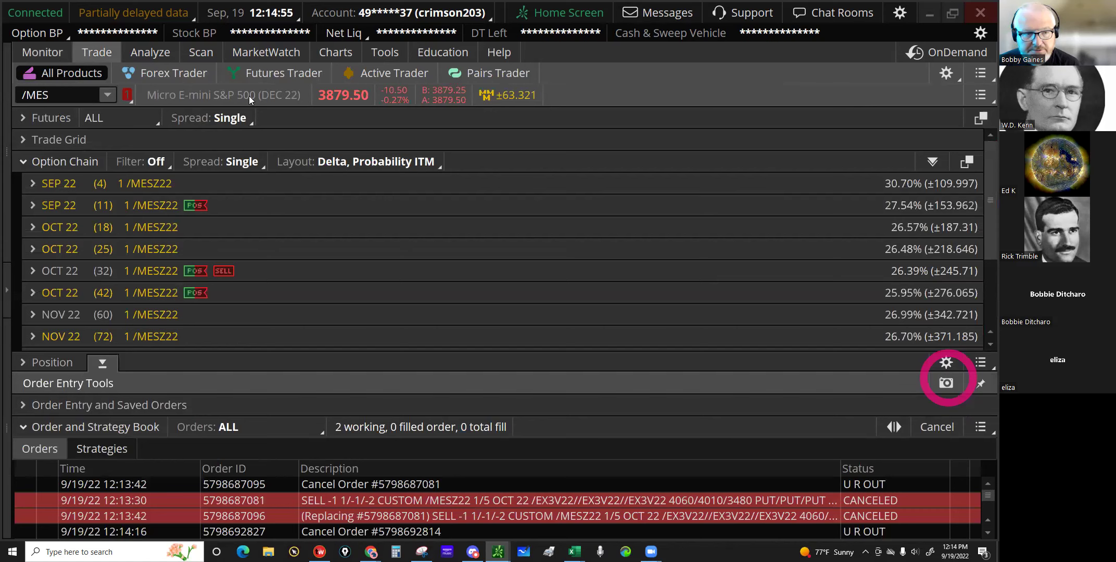
Step: Return to the Monitor's activity and positions and check the 1-1-2 50TH group for remaining positions
left_click(59, 61)
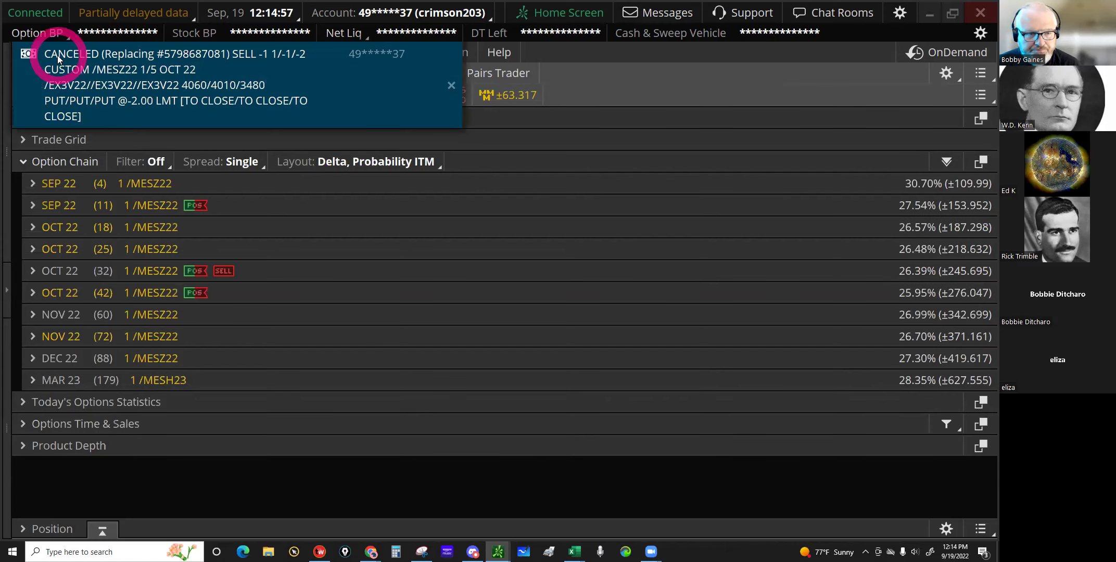
left_click(169, 168)
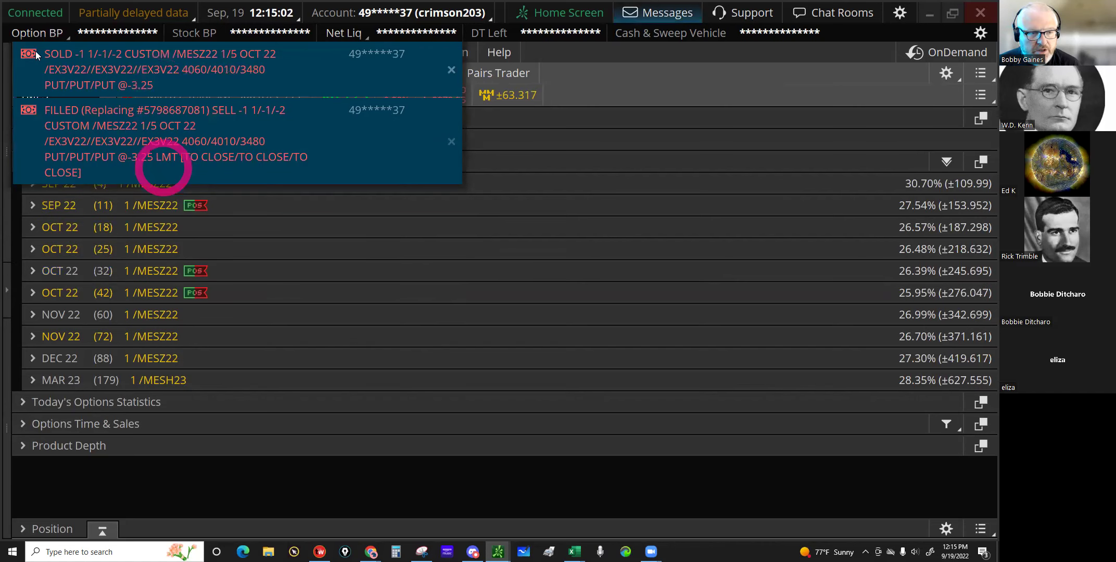
left_click(41, 33)
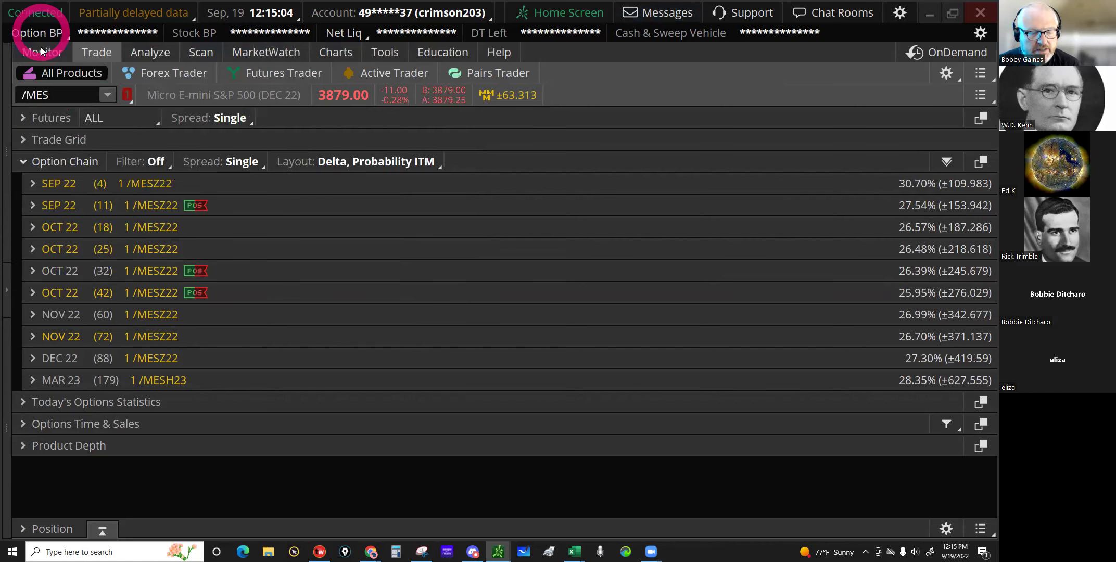
left_click(41, 52)
left_click(55, 239)
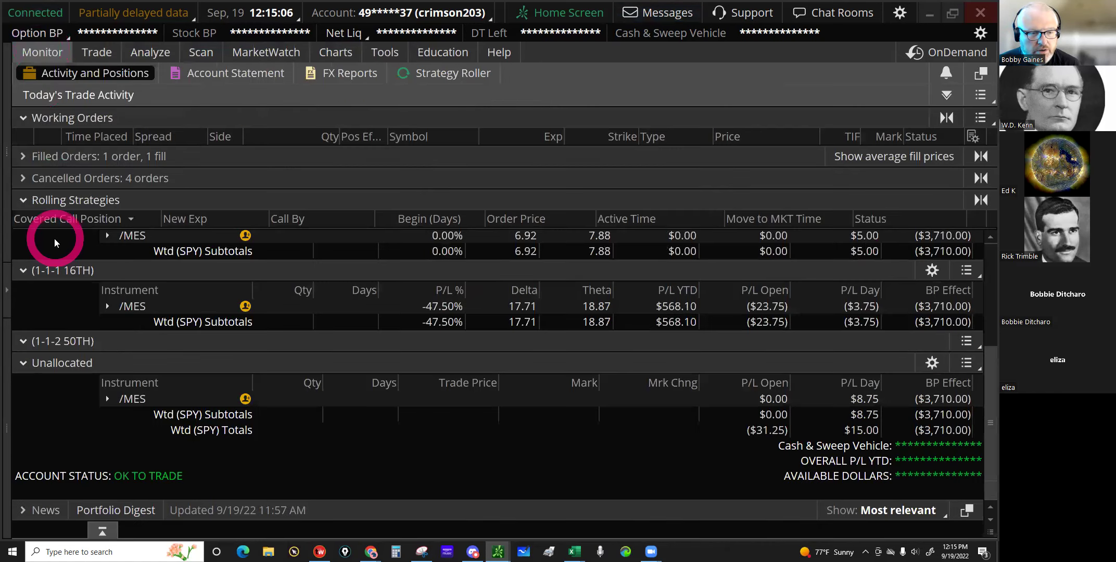
left_click(22, 201)
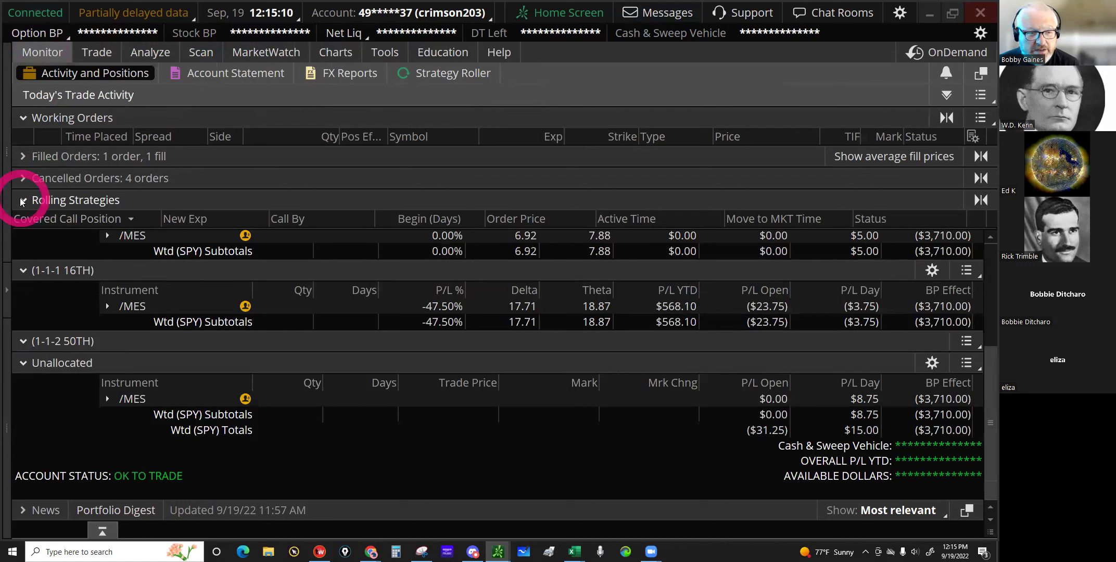
left_click(55, 222)
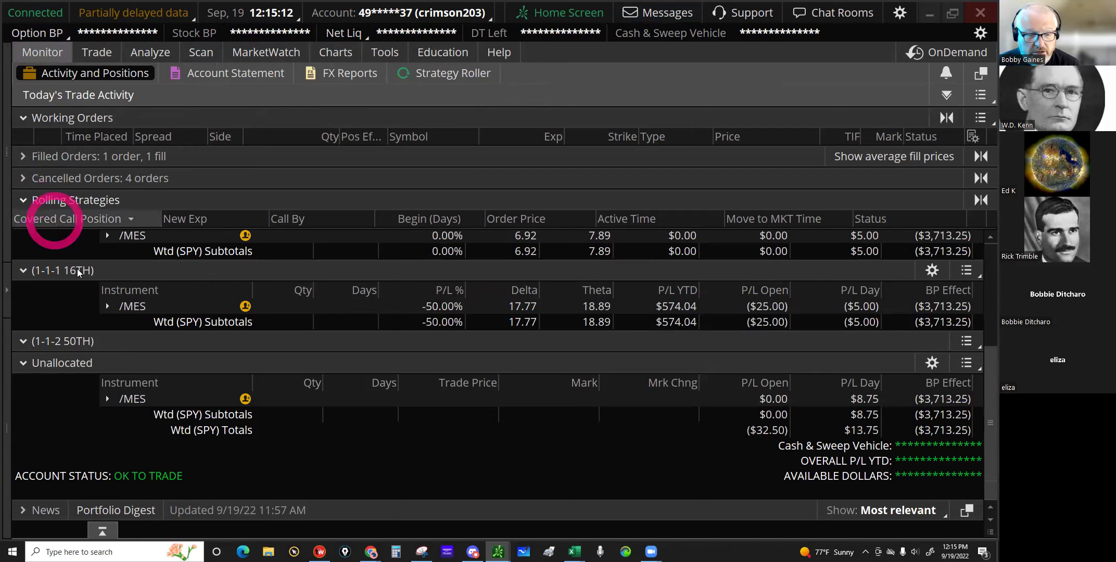
left_click(64, 360)
left_click(67, 342)
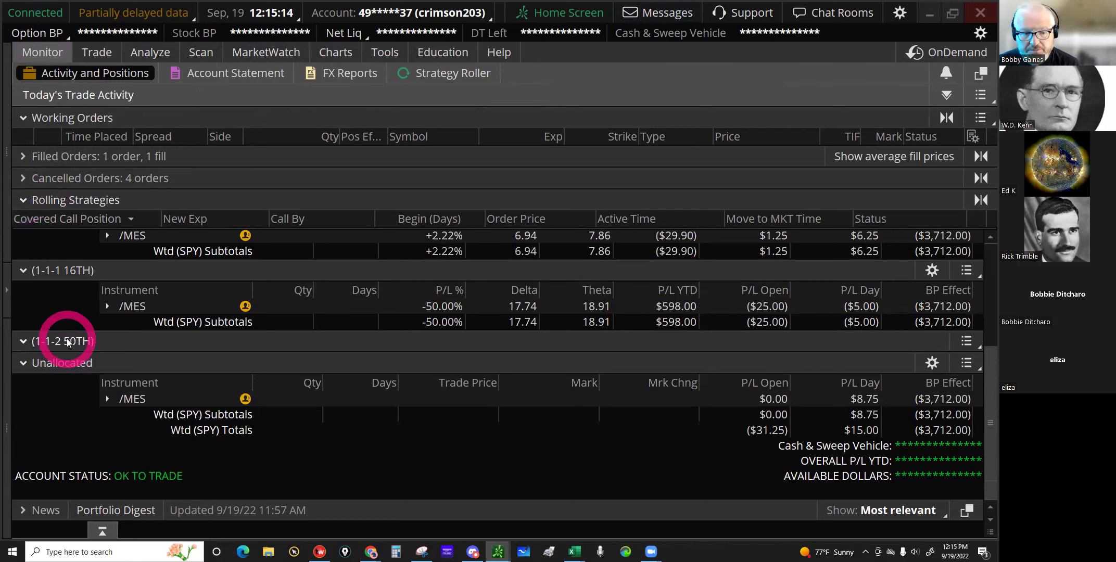
left_click(44, 339)
left_click(44, 339)
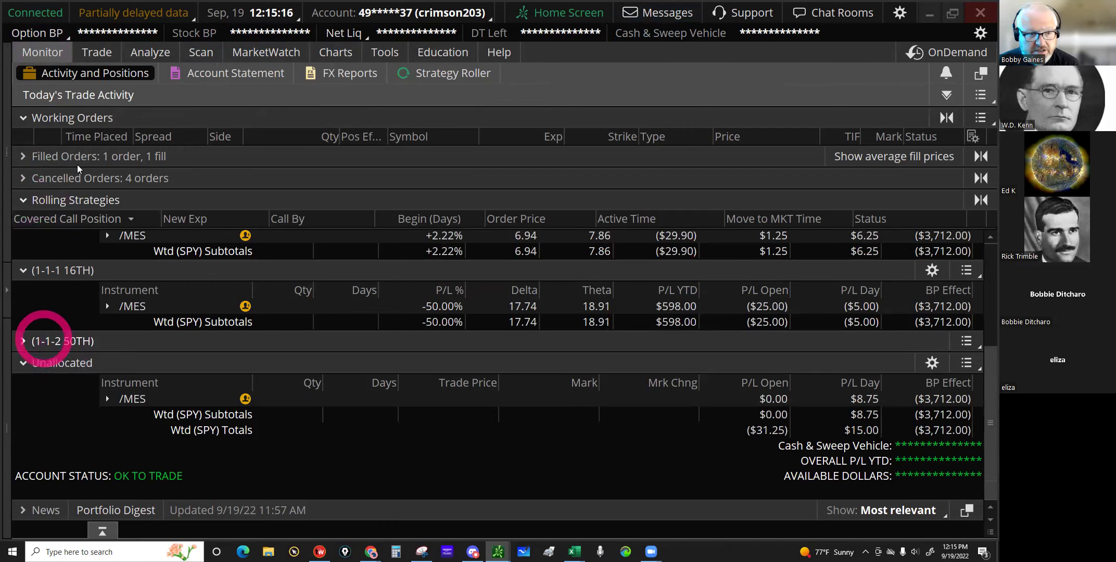
Step: Expand the filled orders to review the closing put order's leg and net prices, and collapse the 1-1-2 50TH group
left_click(90, 136)
left_click(81, 158)
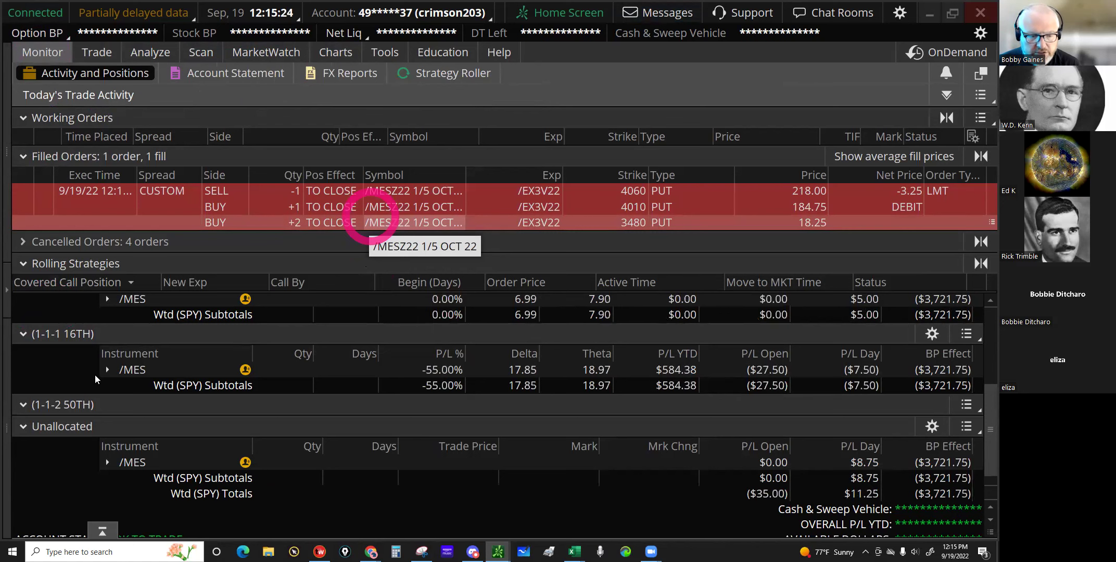
left_click(25, 406)
left_click(673, 259)
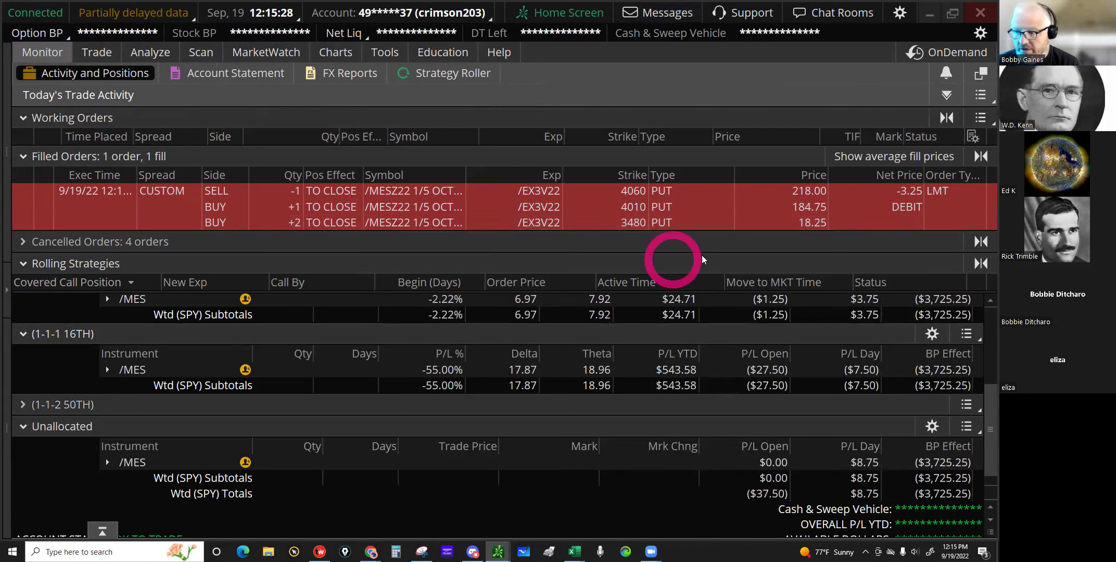
left_click(763, 210)
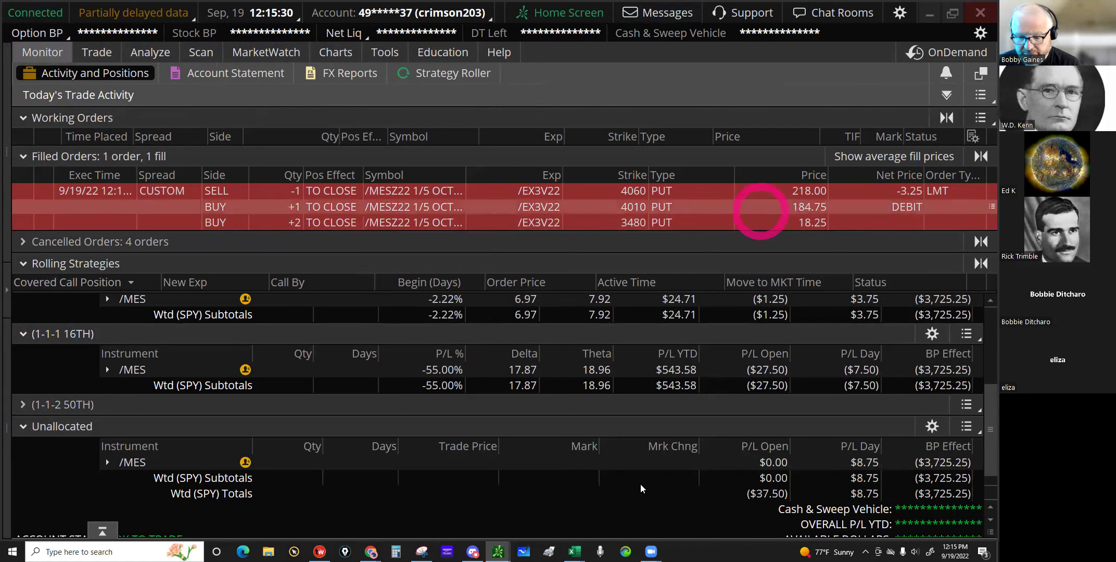
Step: Switch to the 09.12.2022 trading workbook in Excel and locate the open 1-1-2 50TH trade on the Micros sheet
left_click(574, 551)
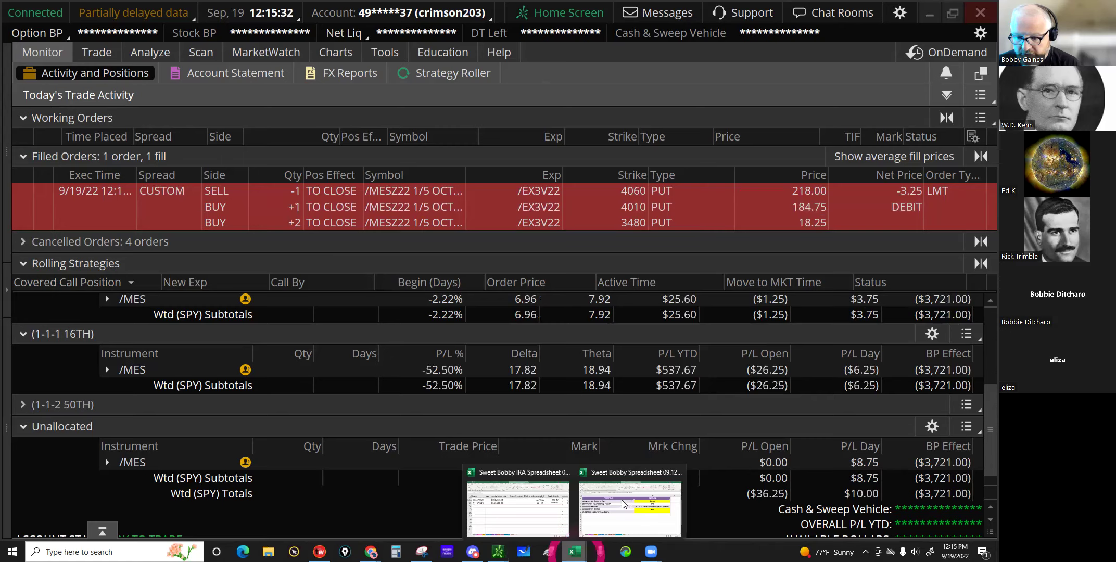
left_click(249, 456)
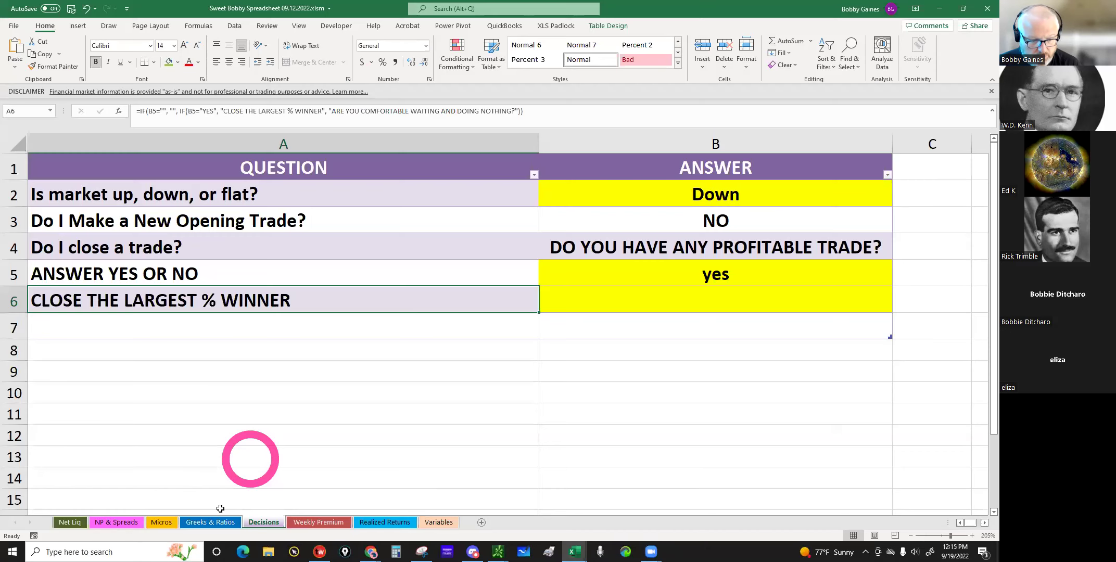
left_click(162, 522)
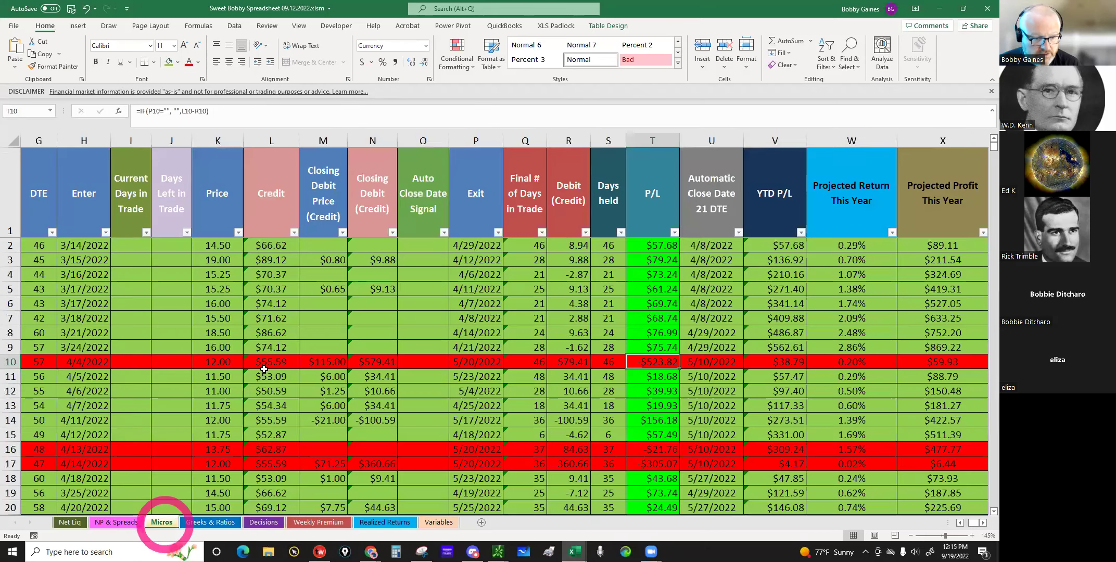
scroll(264, 369, "down", 4)
left_click(264, 369)
scroll(264, 369, "down", 10)
scroll(264, 369, "down", 9)
scroll(264, 369, "down", 4)
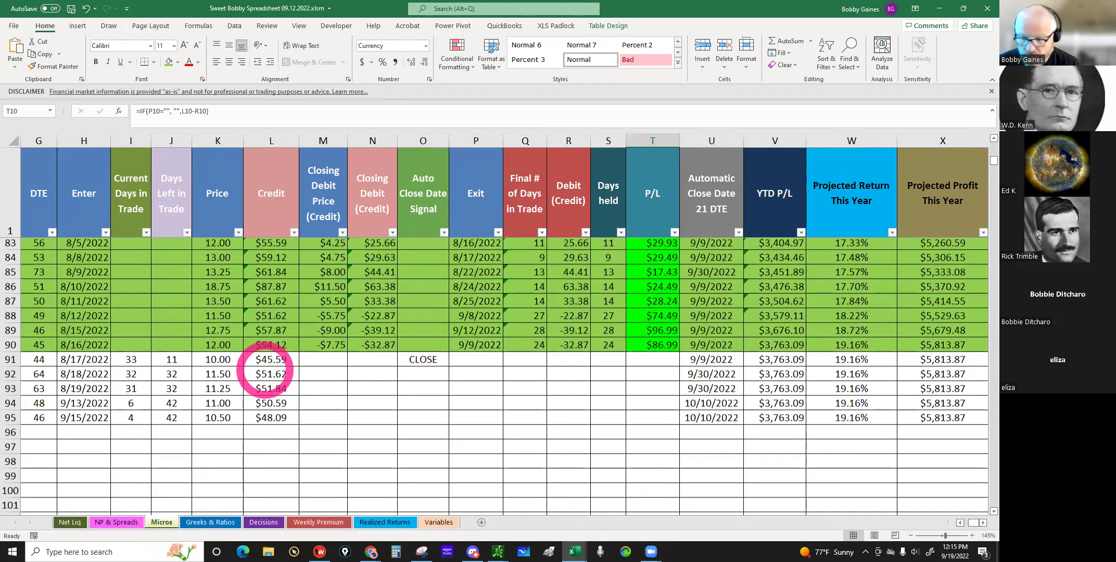
left_click(961, 524)
left_click(960, 523)
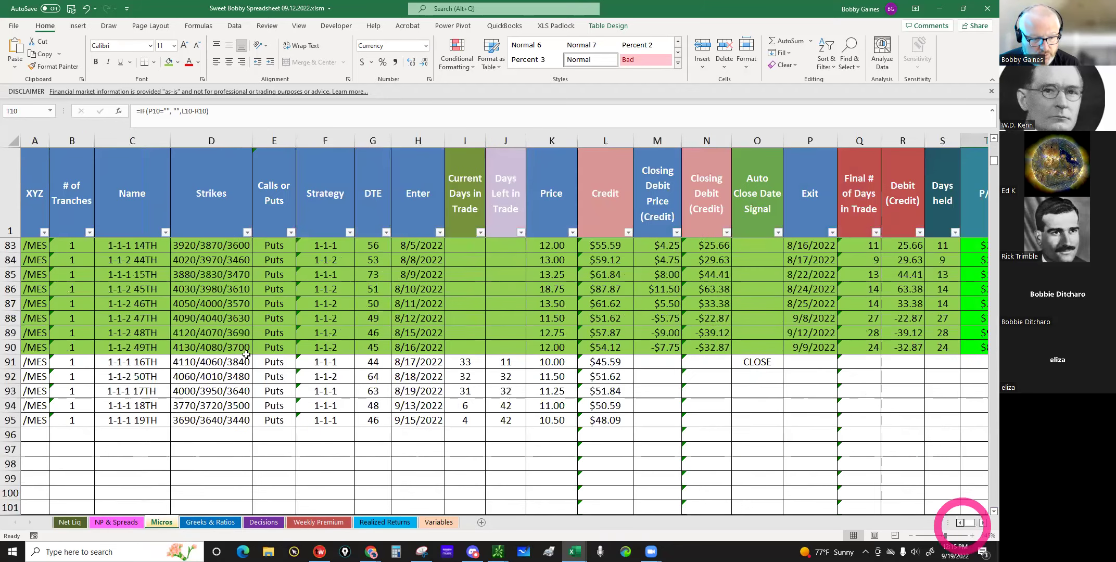
Step: Enter 3.25 as the closing debit price of the 1-1-2 50TH trade on the Micros sheet
left_click(650, 373)
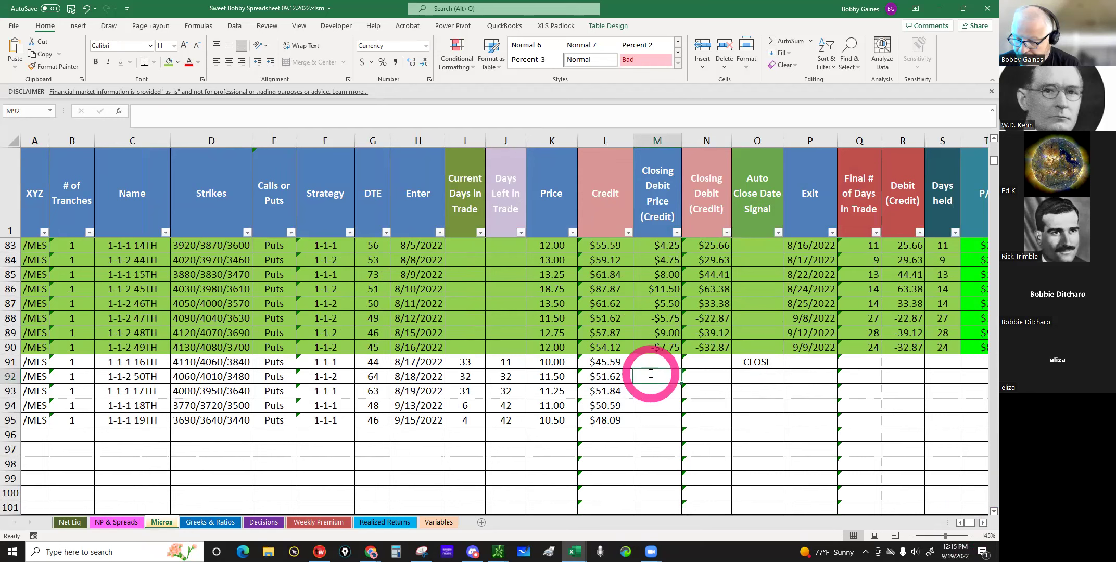
type("3.25")
key("Return")
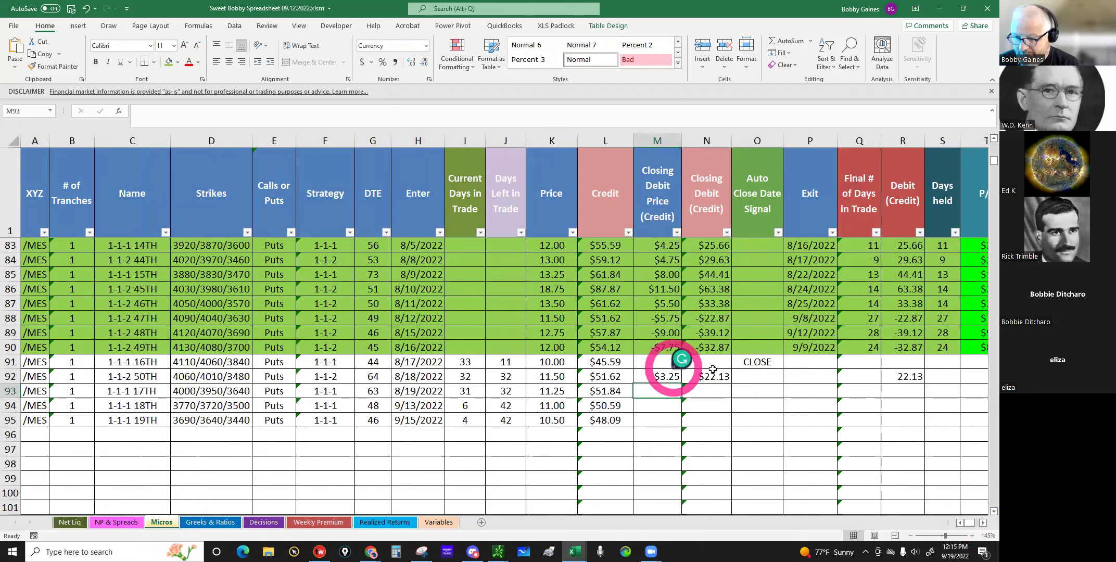
Step: Enter 9/17/22 as the exit date of the 1-1-2 50TH trade
left_click(795, 376)
type("9")
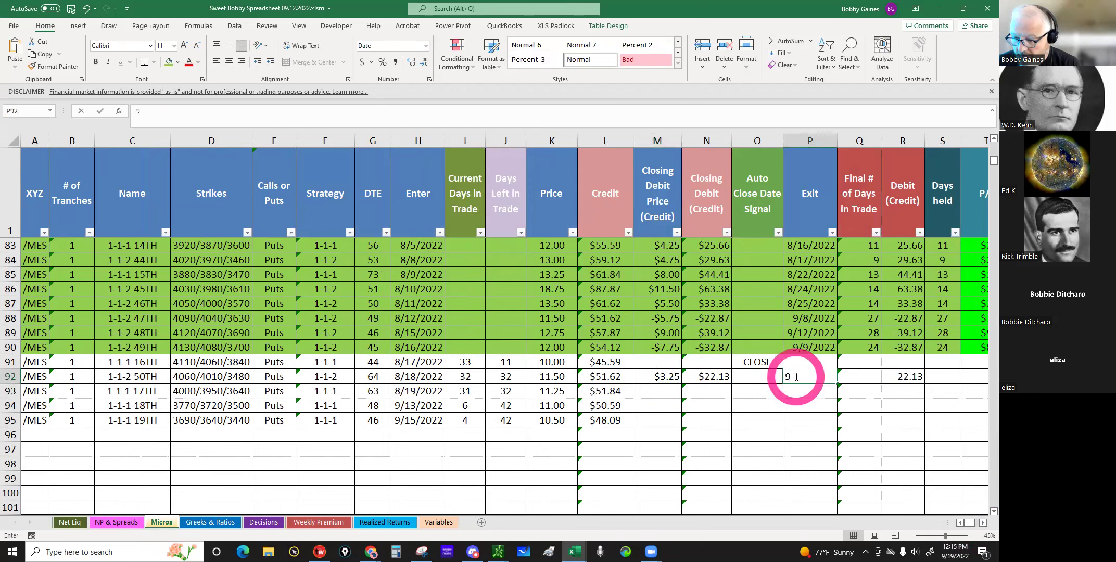
type("/17/22")
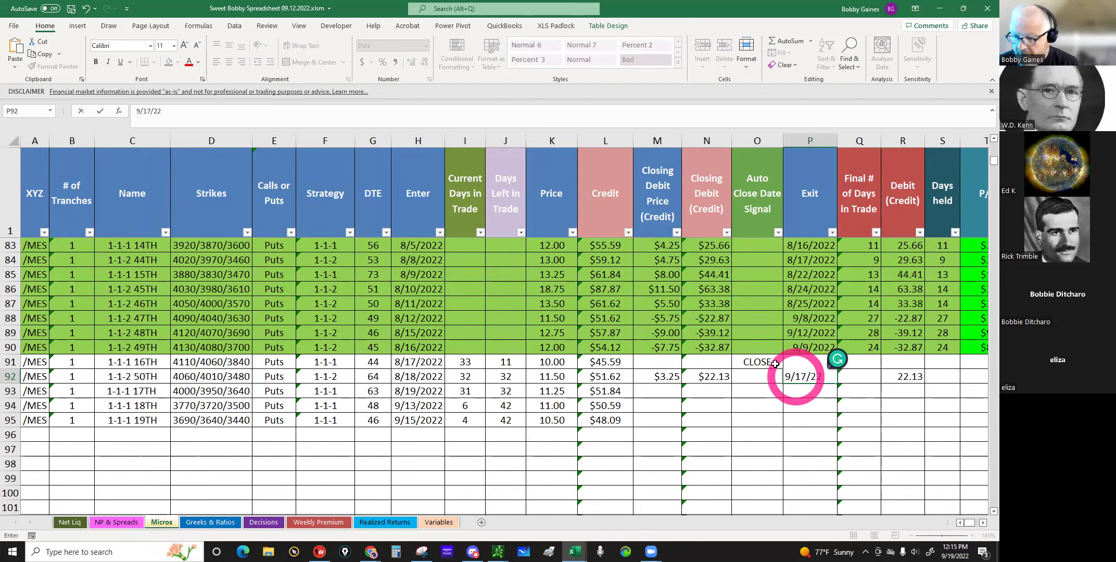
key("Return")
Step: Enter 9/19/22 as the exit date in row 93, for the 4000/3950/3640 puts
left_click(982, 523)
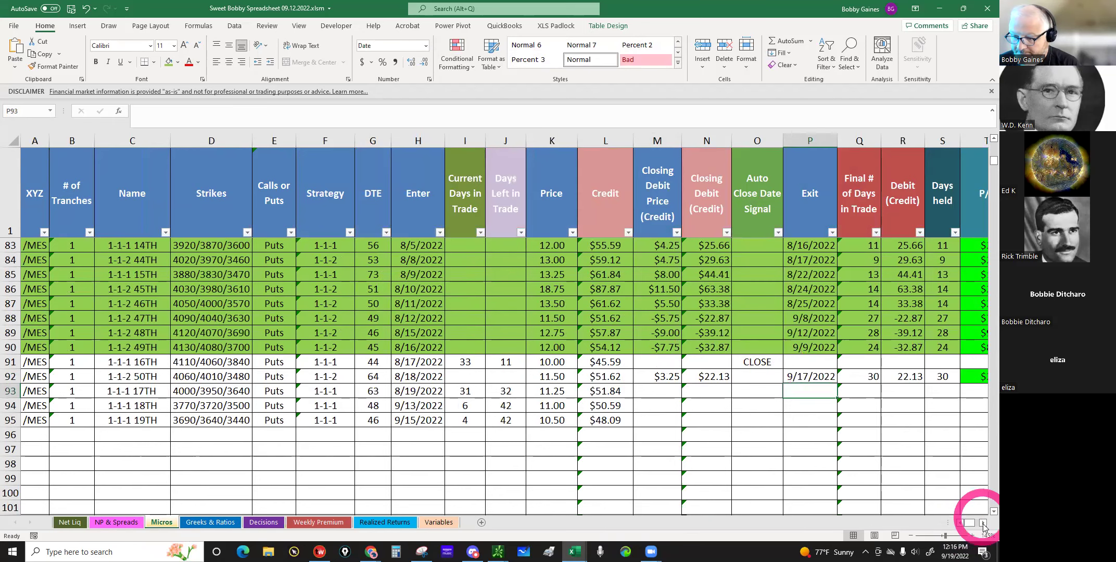
left_click(982, 523)
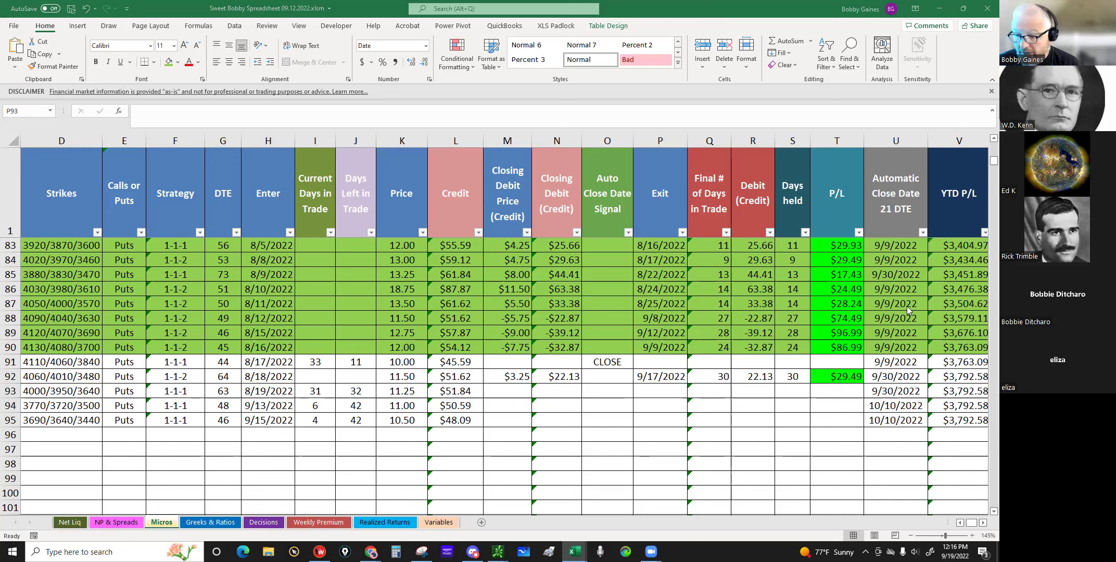
left_click(841, 356)
left_click(917, 471)
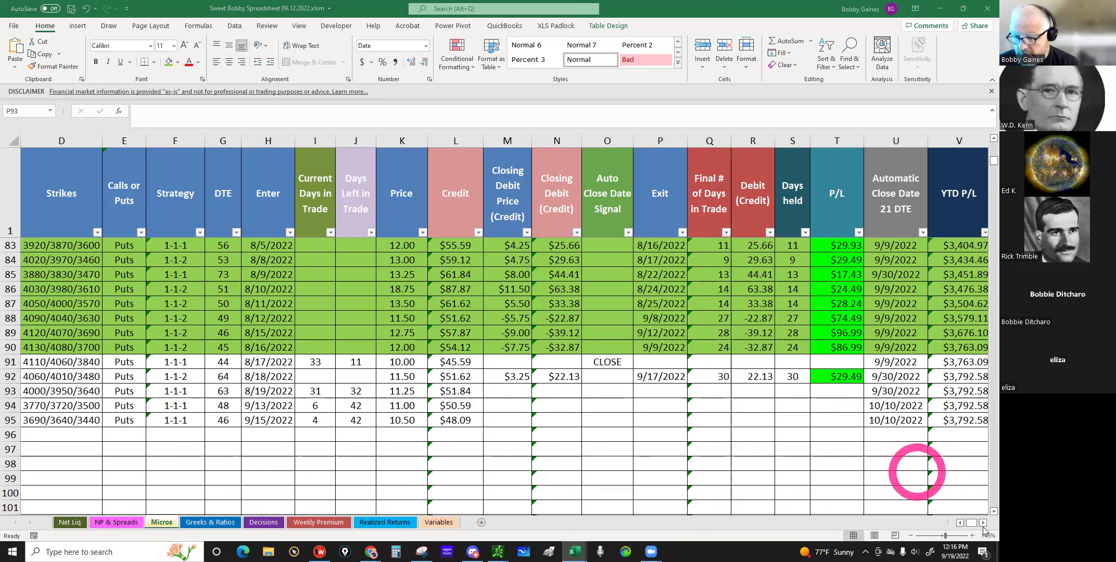
left_click(679, 411)
left_click(658, 379)
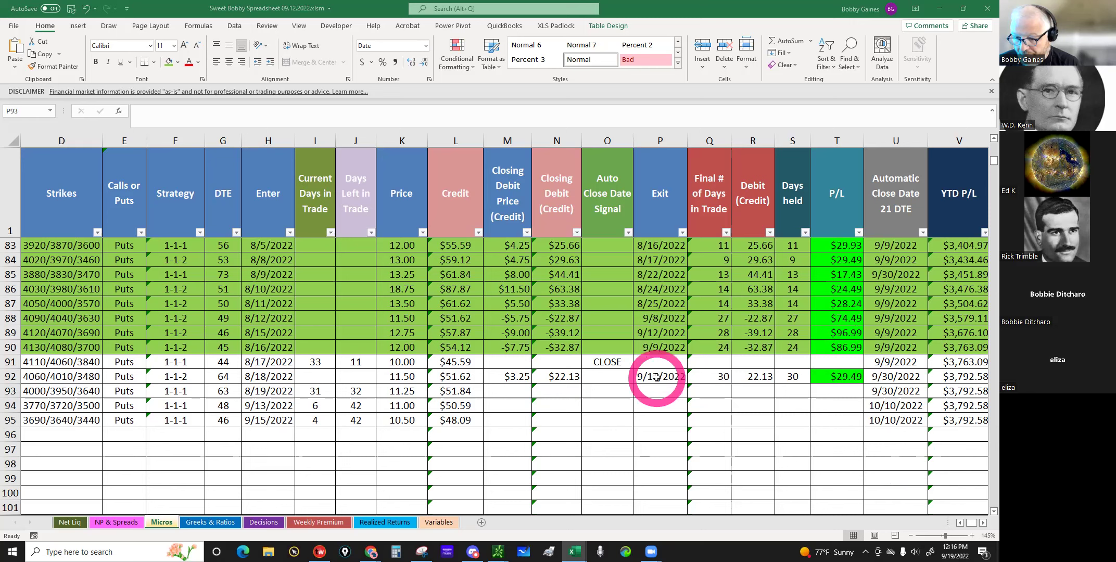
type("9/")
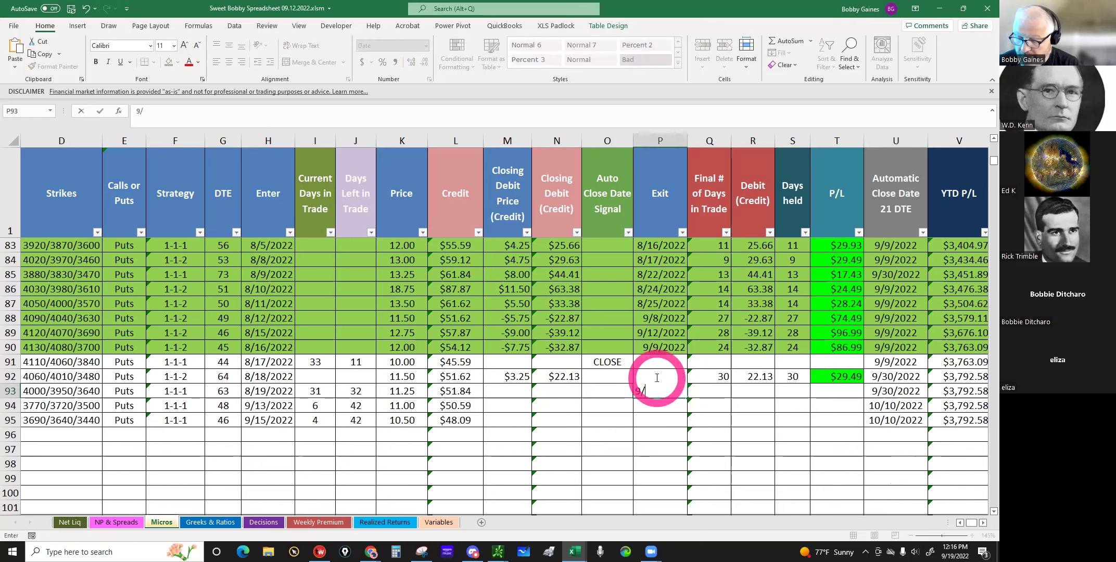
type("19/22")
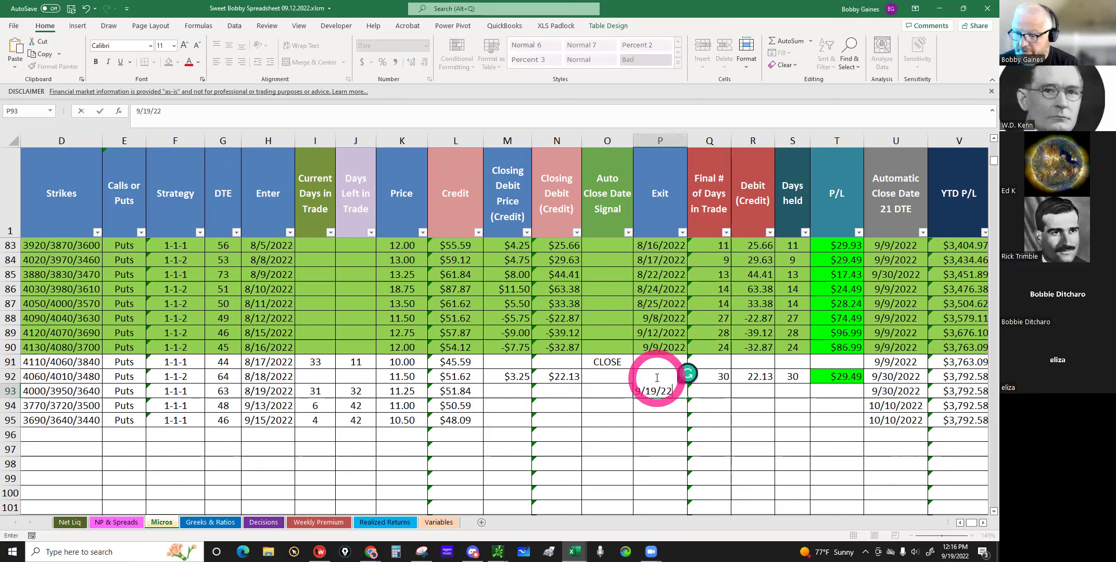
key("Return")
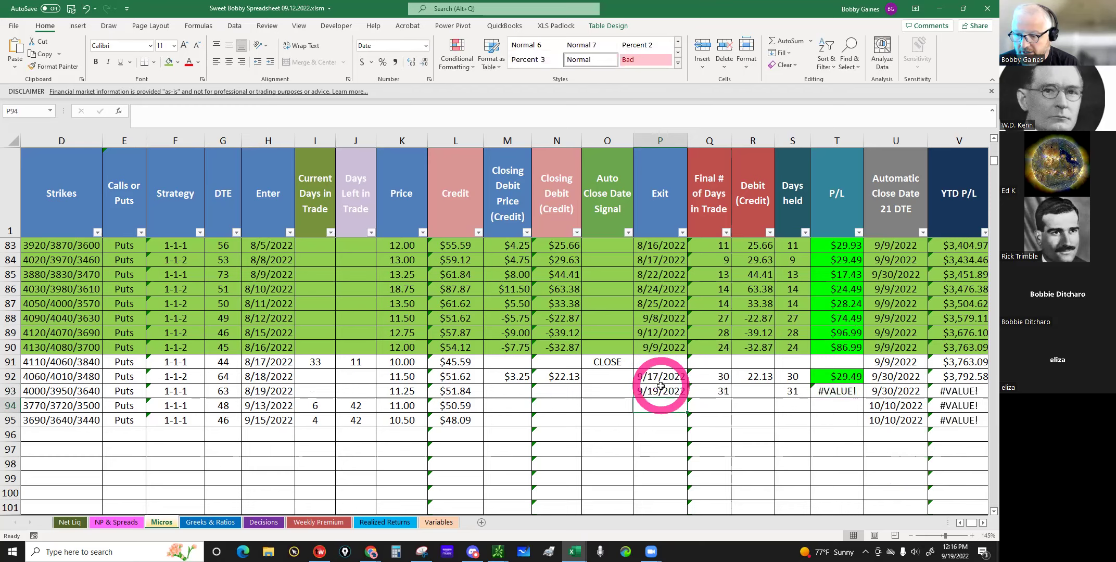
Step: Clear the block of exit dates from row 93 upward, and undo that deletion
left_click(660, 390)
key("ctrl+shift+Up")
key("ctrl+shift+Up")
key("ctrl+shift+Up")
key("Delete")
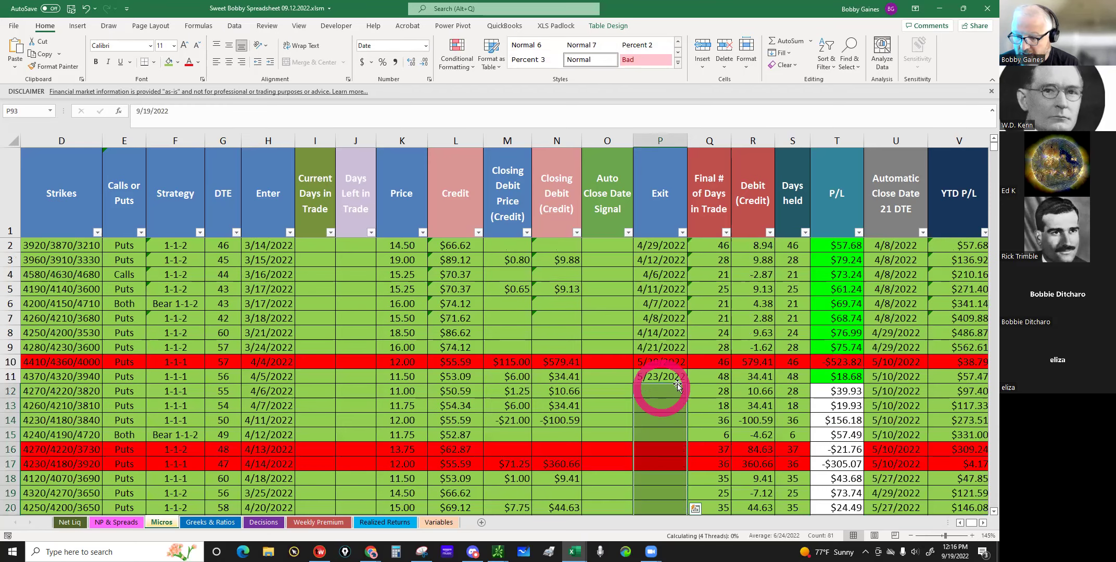
scroll(659, 388, "down", 1)
scroll(447, 205, "down", 2)
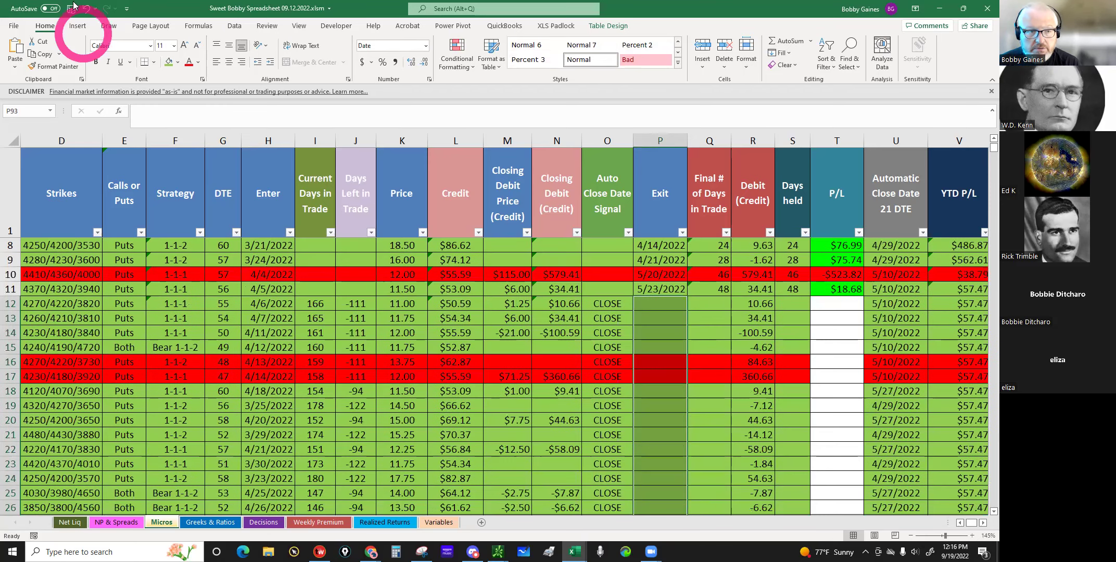
left_click(87, 11)
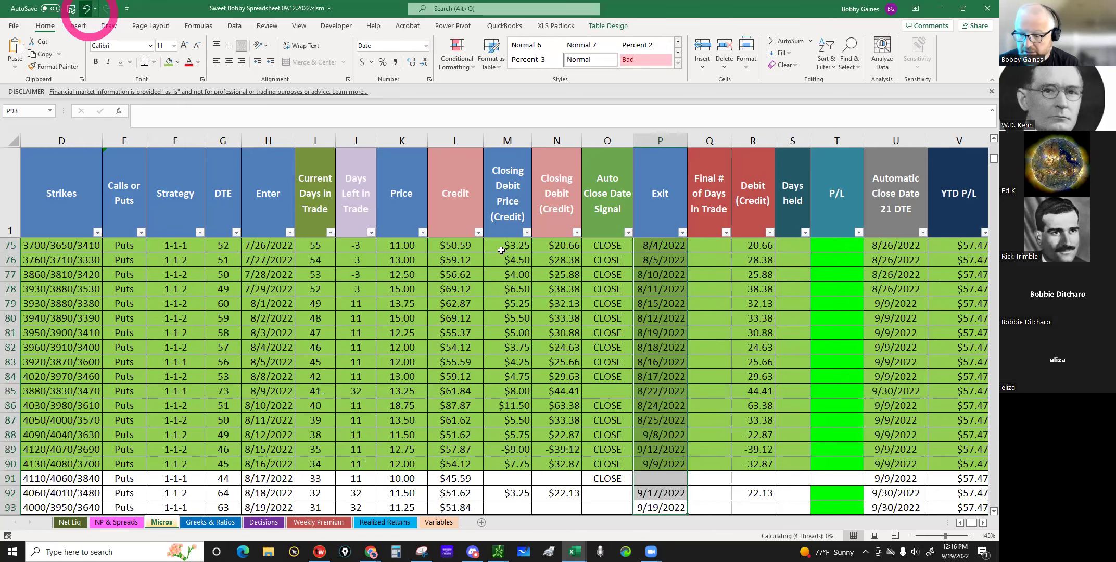
scroll(541, 288, "down", 3)
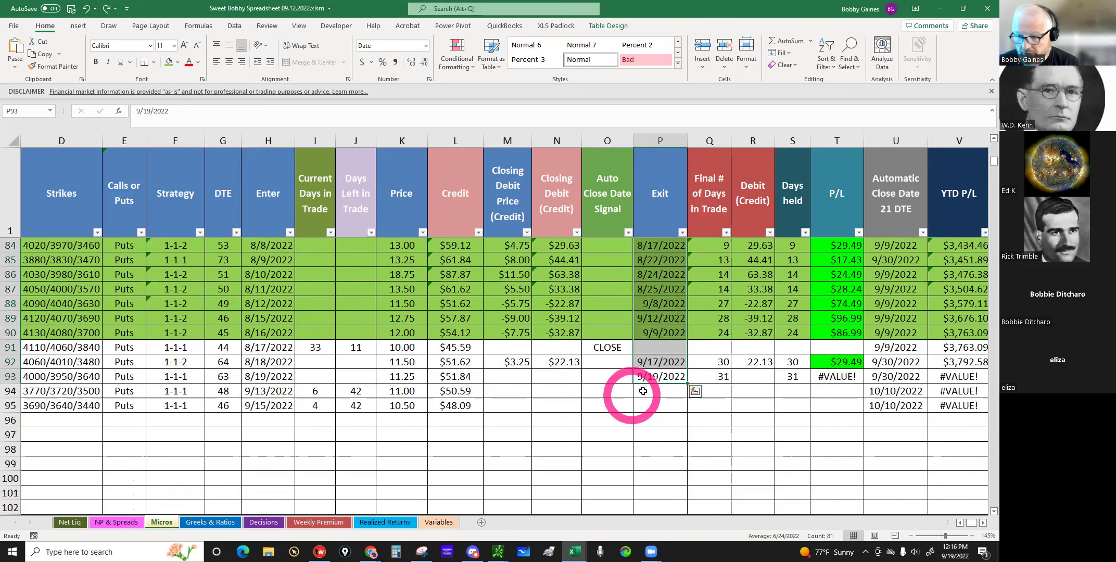
Step: Clear only the exit date of the 4000/3950/3640 trade in row 93
left_click(643, 391)
left_click(645, 376)
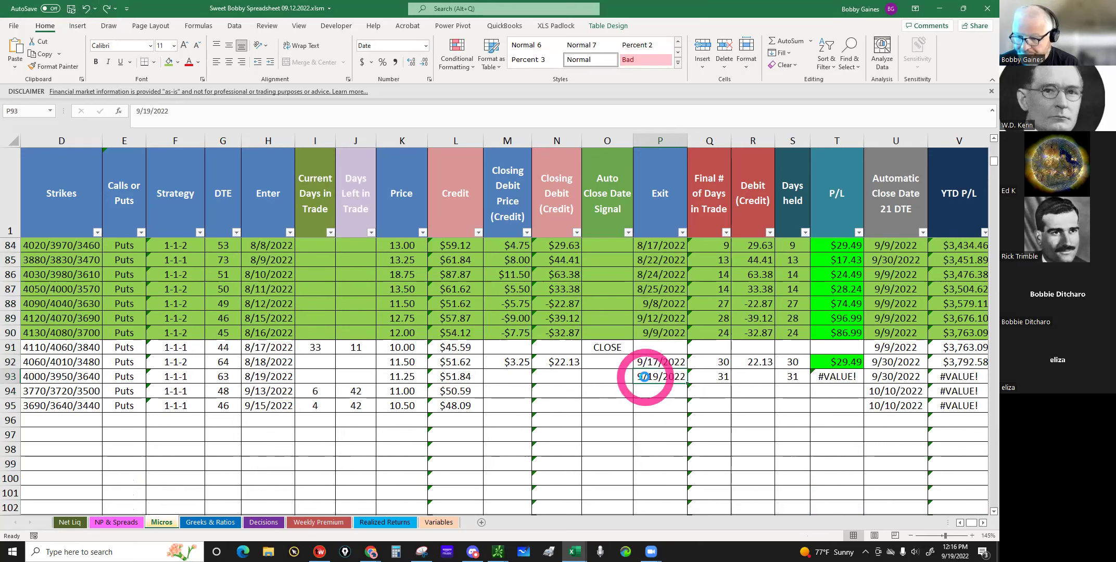
key("Delete")
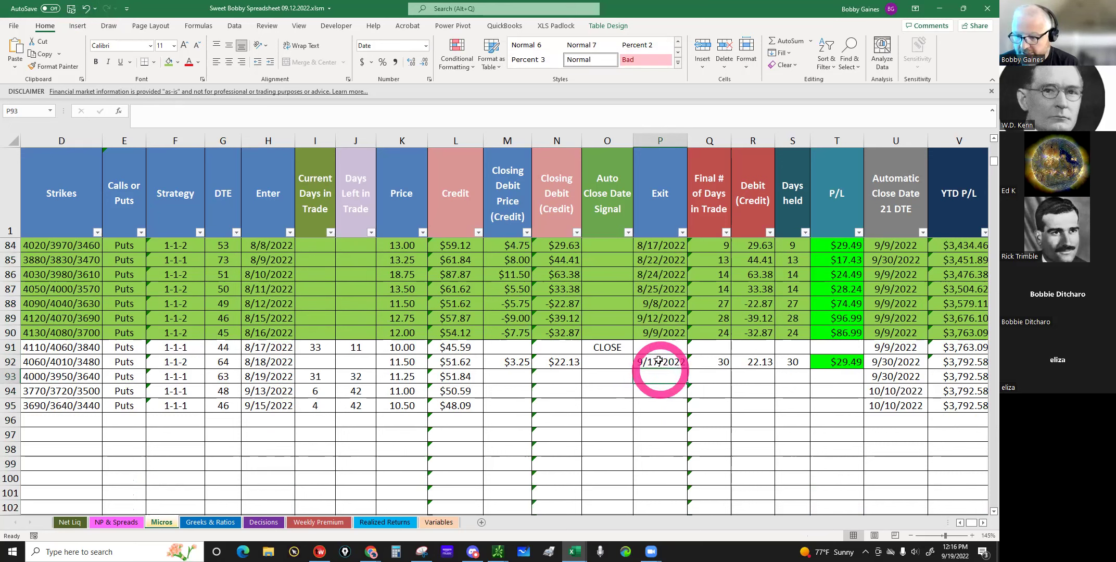
Step: Change the exit date of the 4060/4010/3480 trade in row 92 to 9/19/22
left_click(659, 361)
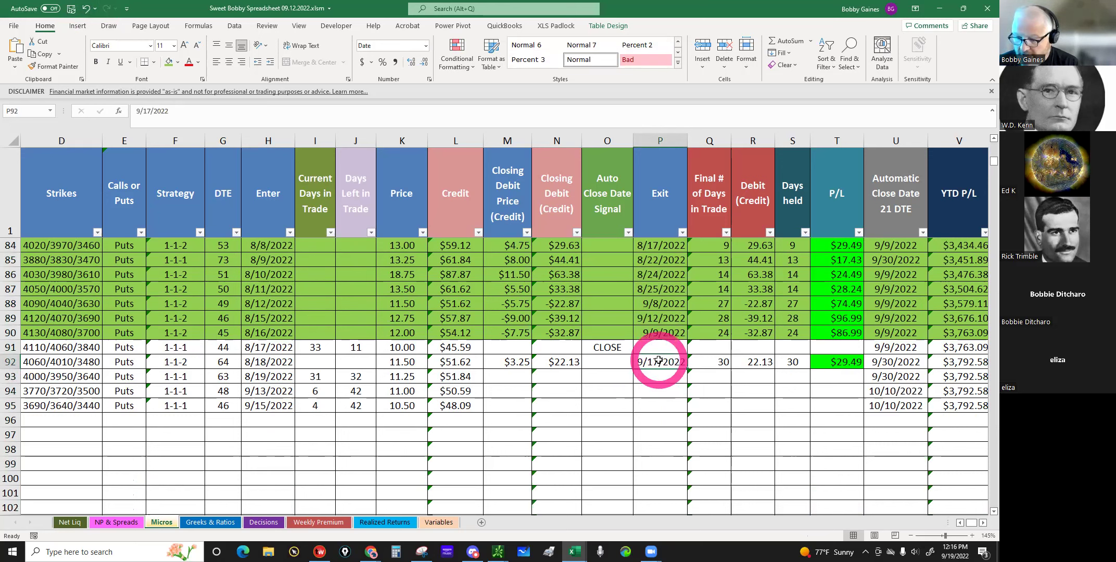
type("9")
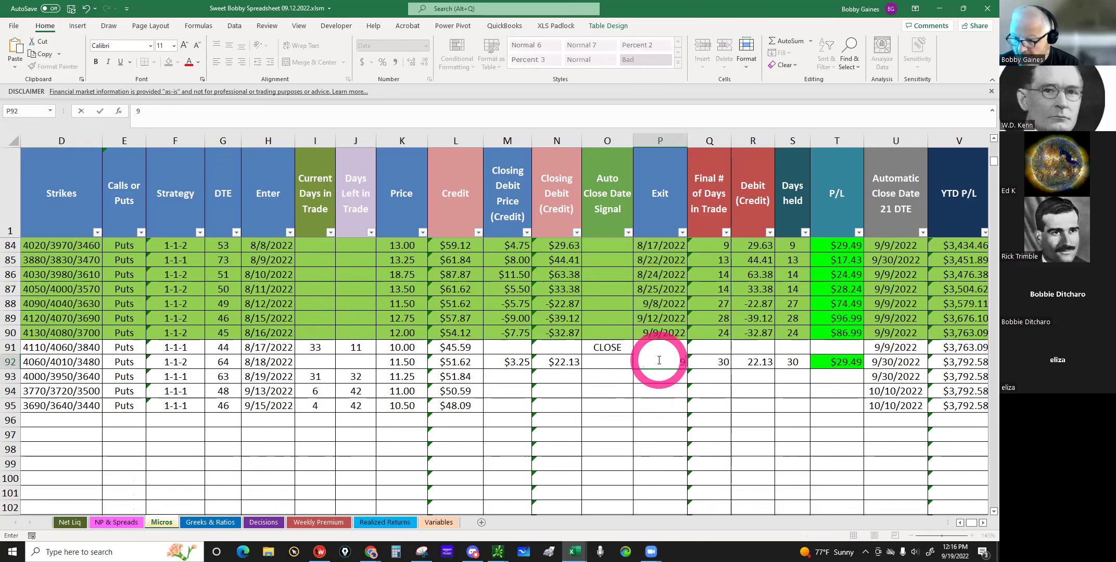
type("/19/22")
left_click(658, 361)
key("Return")
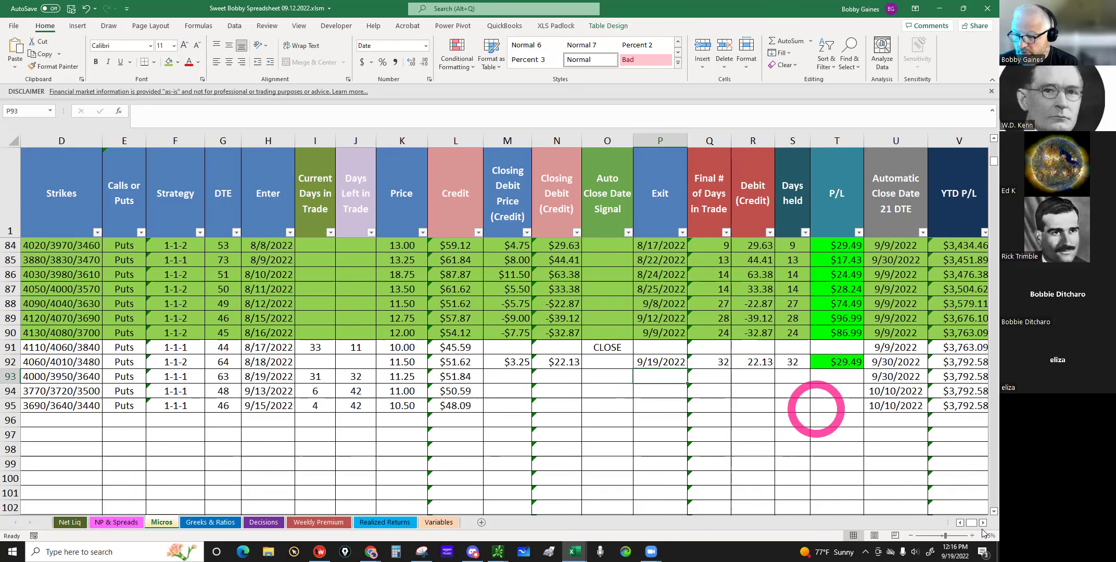
Step: Fill the whole 1-1-2 50TH row, from XYZ through Projected Profit, with the closed-trade green and save the workbook
left_click(983, 523)
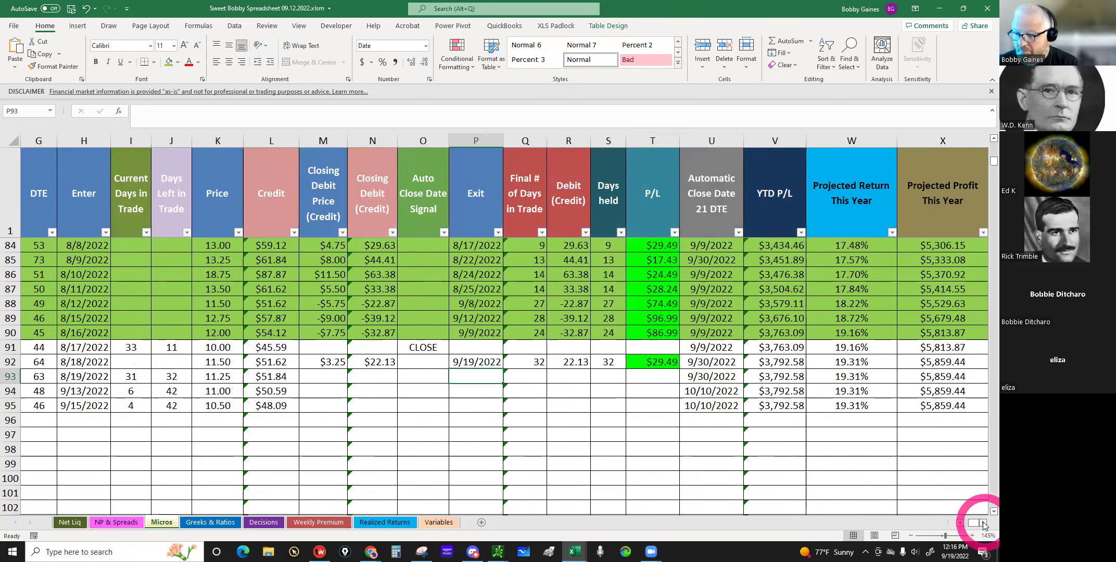
left_click(983, 523)
left_click(867, 362)
left_click_drag(873, 382, 416, 392)
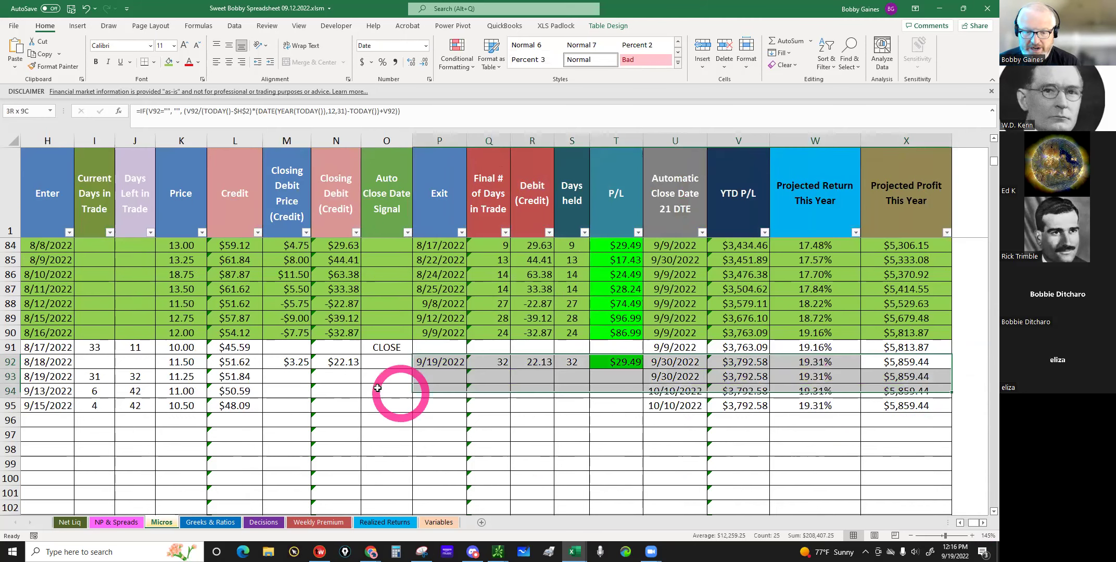
left_click(243, 359)
left_click(9, 364)
left_click_drag(9, 365, 38, 362)
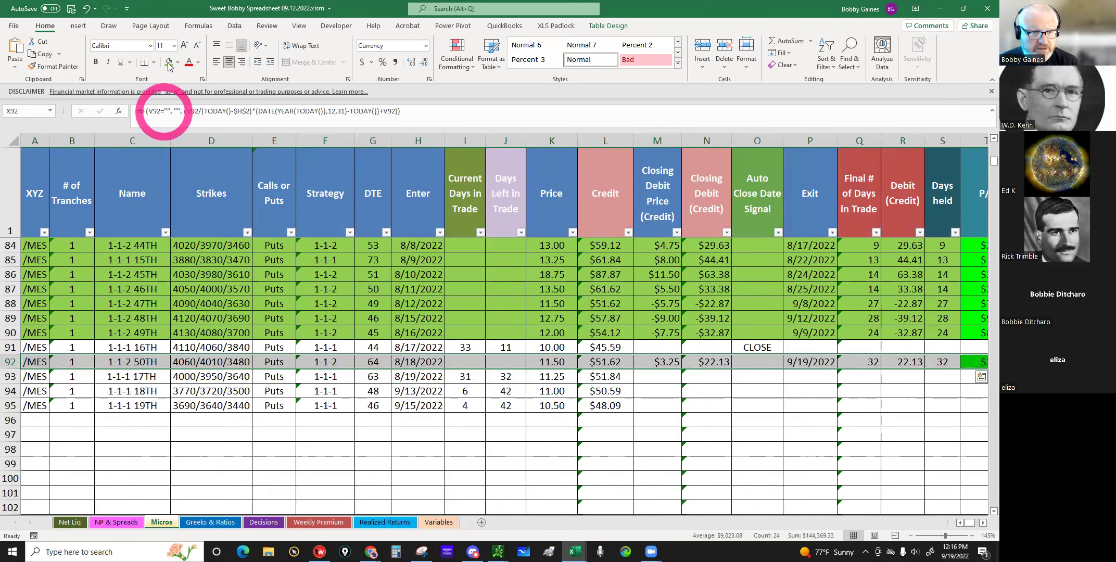
left_click(168, 61)
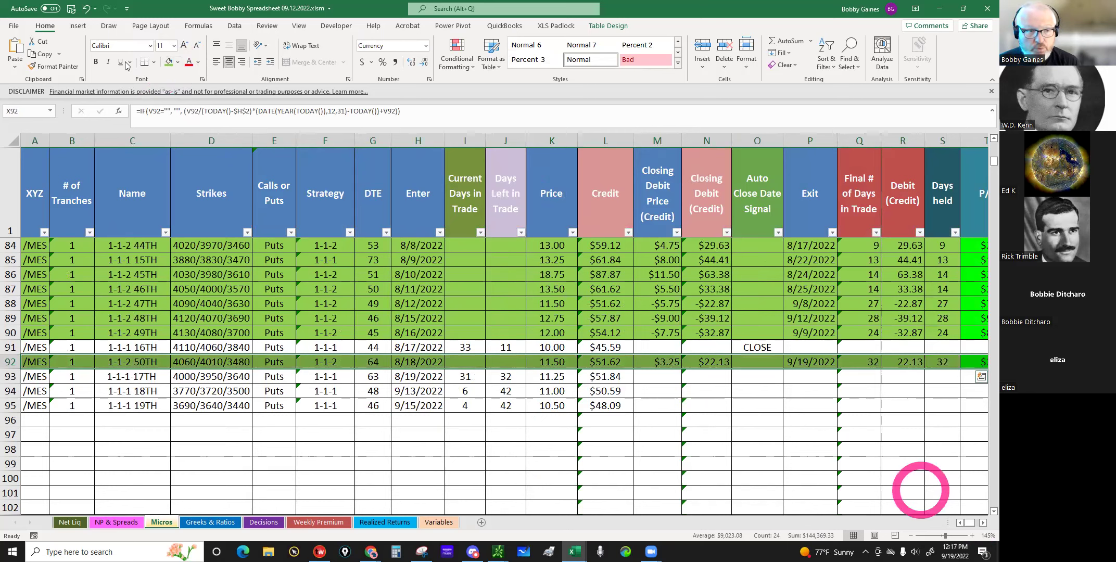
left_click(72, 9)
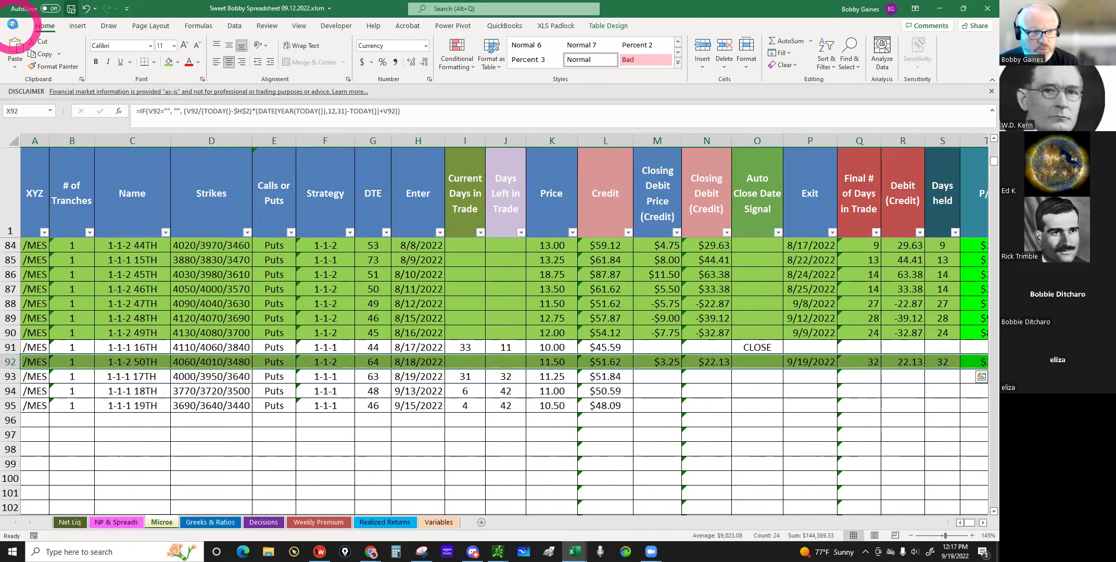
Step: Open the recent Profit Calendar workbook and enter 29.49 on September 14
left_click(14, 26)
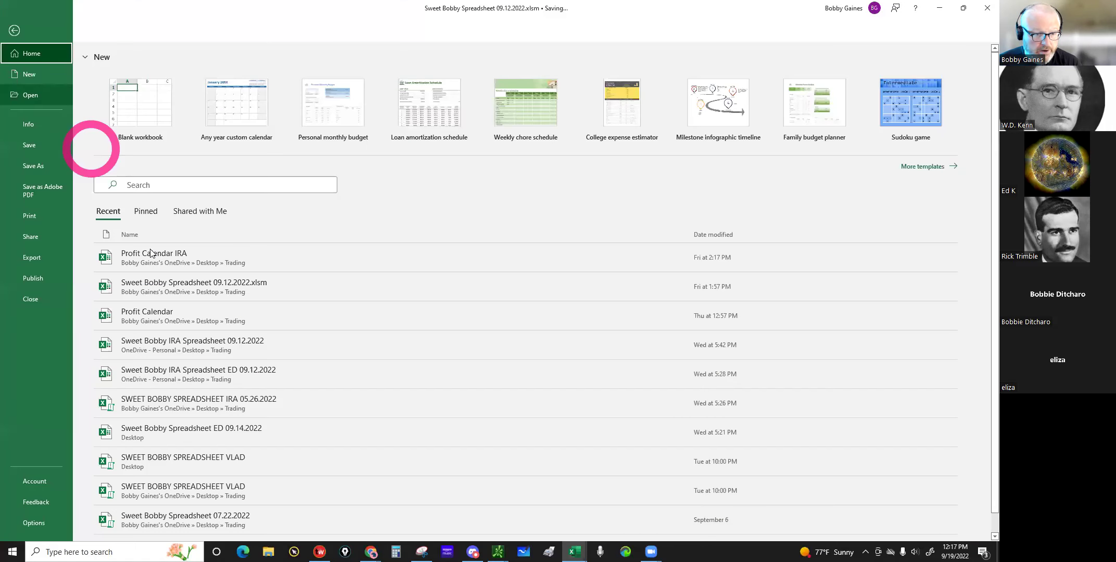
left_click(175, 320)
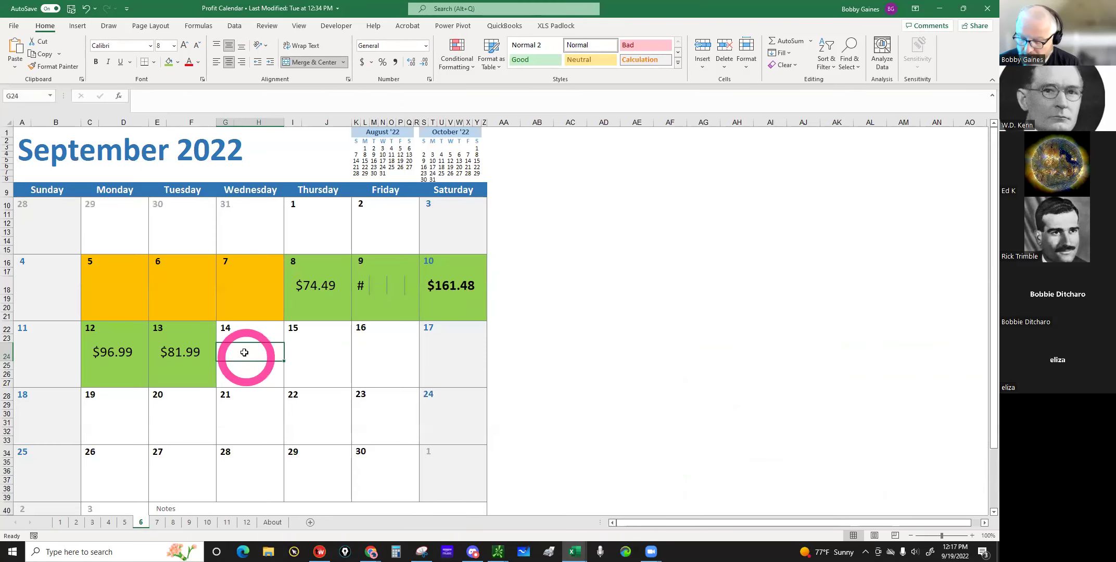
type("29")
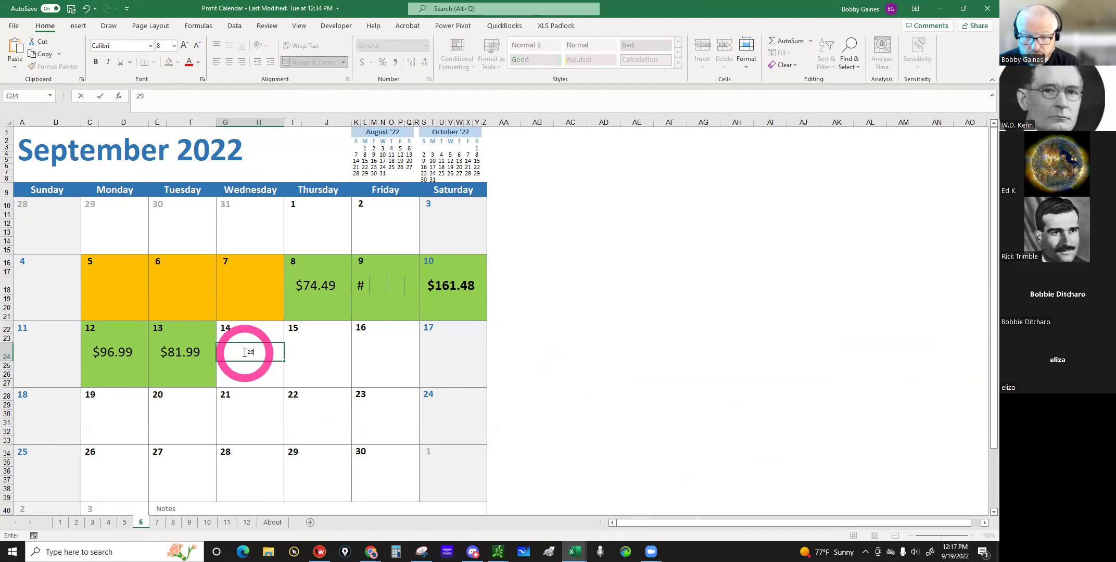
type(".49")
key("Return")
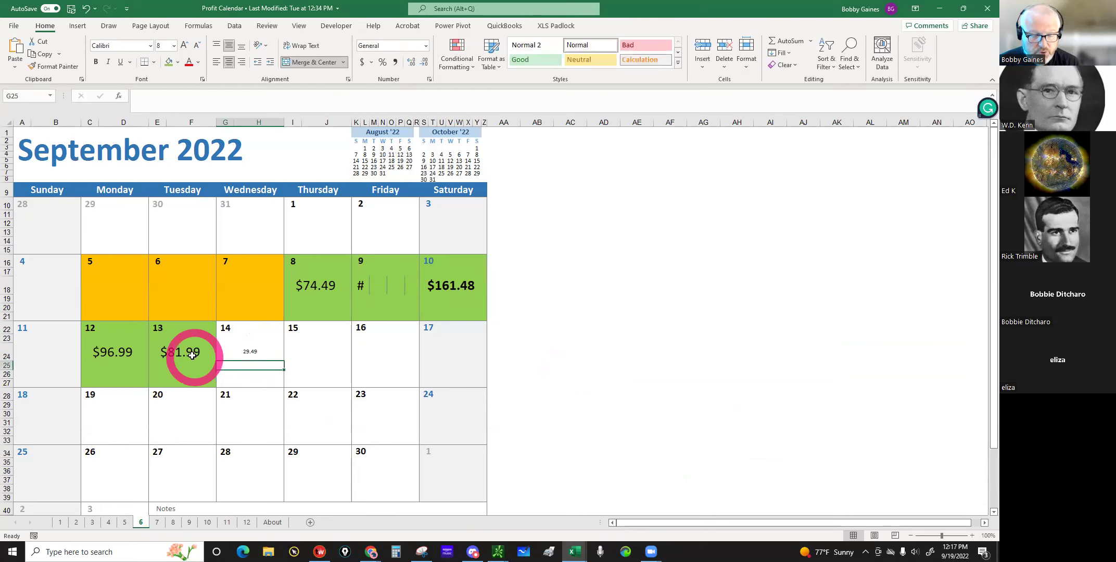
Step: Copy the formatting of September 13's profit amount to September 14's and fill the entire September 14 block green
left_click(192, 354)
left_click(54, 66)
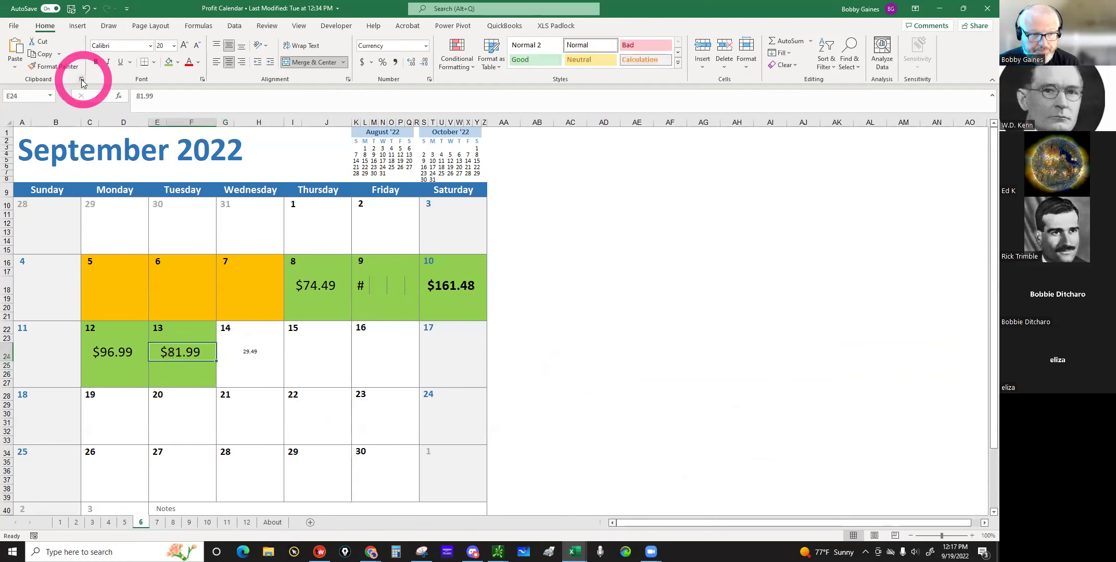
left_click(255, 355)
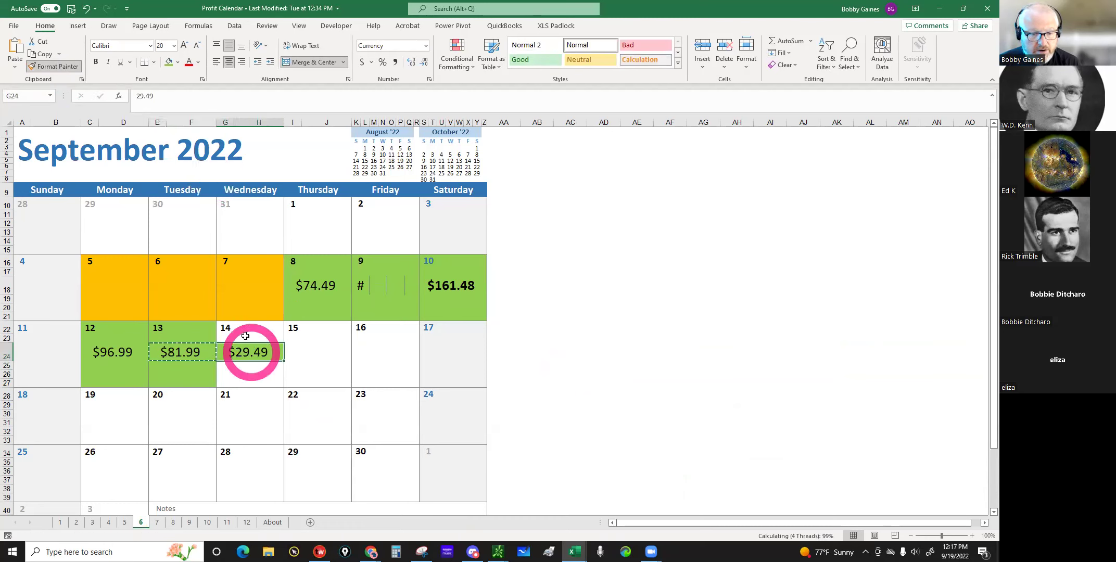
left_click(248, 373)
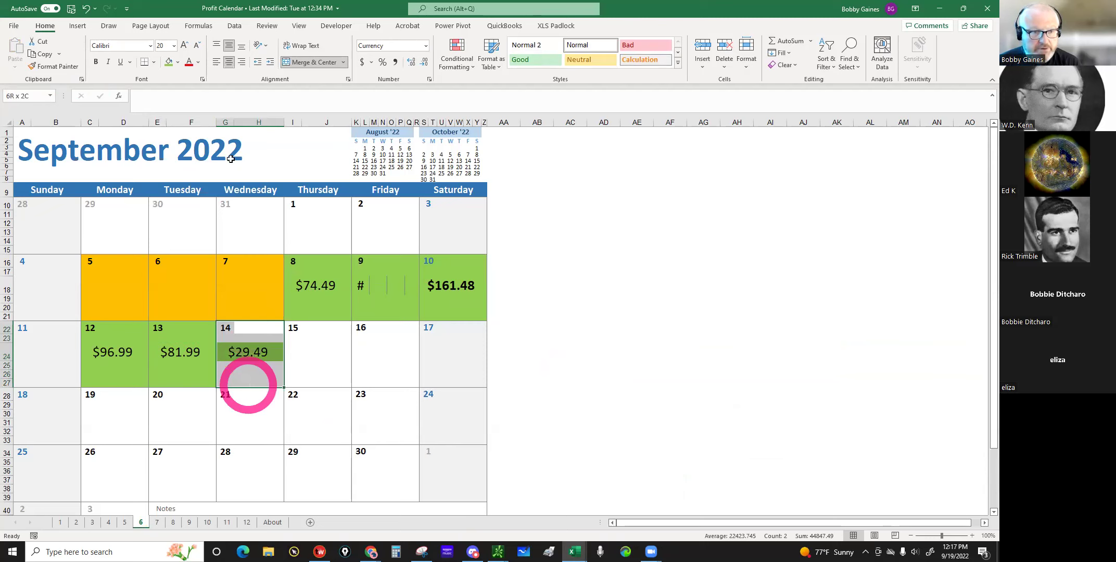
left_click(165, 66)
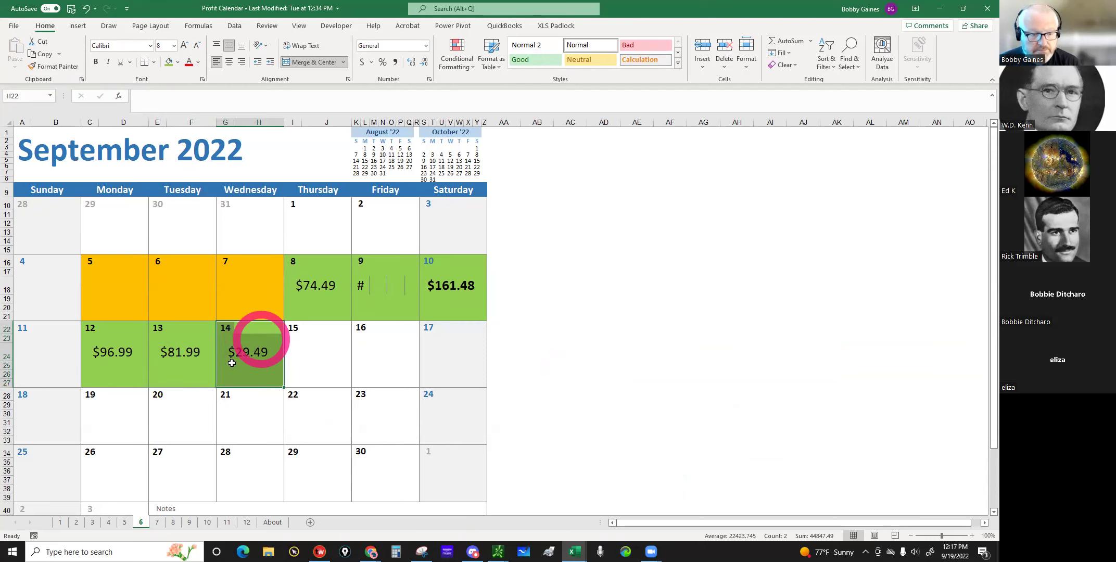
Step: Enter 29.49 as the profit on September 19 in the calendar
left_click(104, 414)
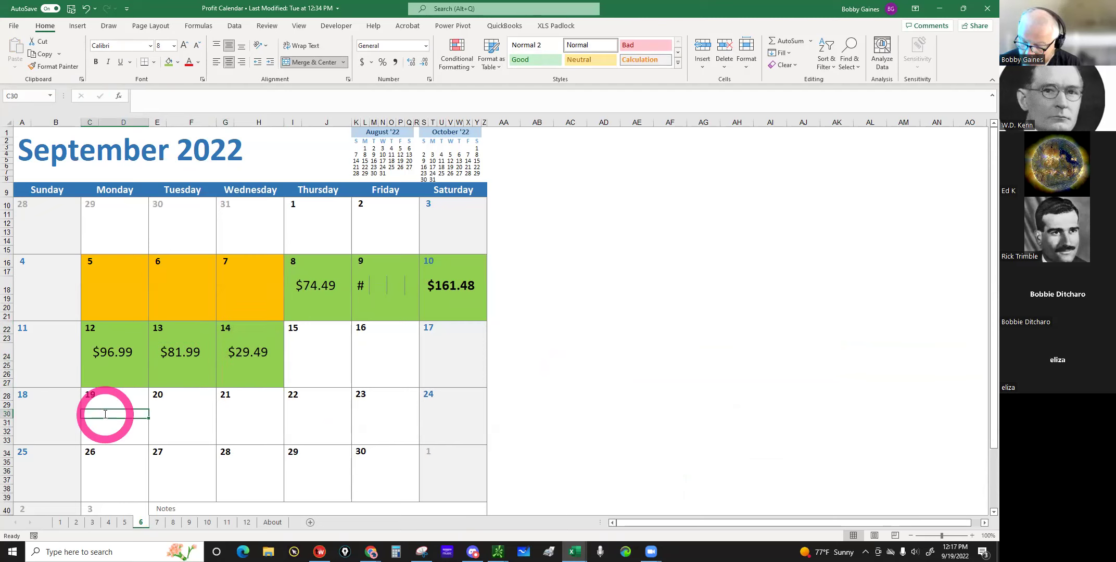
type("29.49")
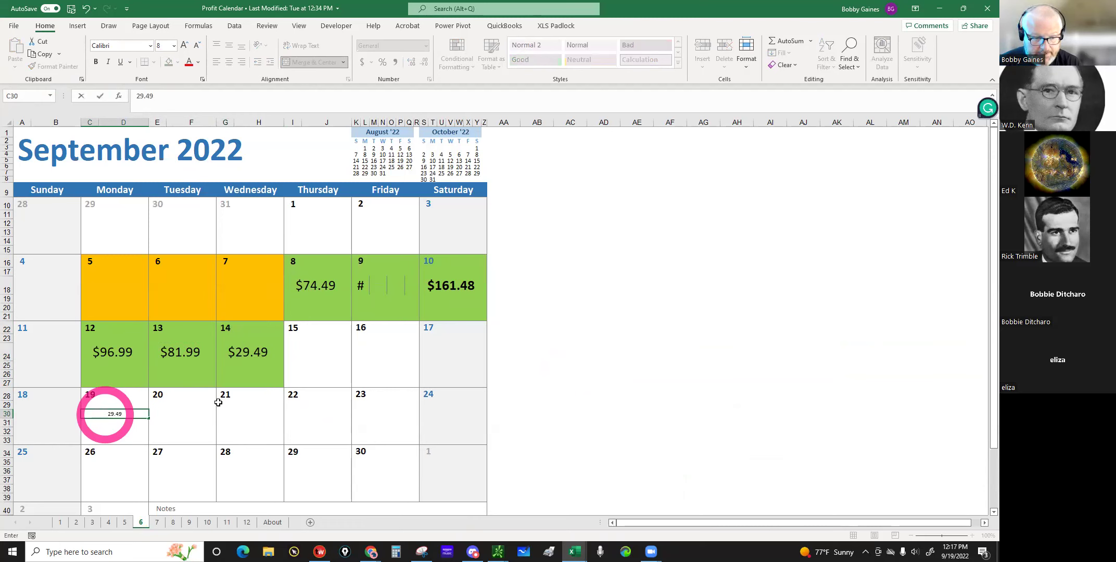
left_click(240, 378)
Step: Copy the formatting of September 14's profit amount to September 19's and fill the entire September 19 block green
left_click(247, 355)
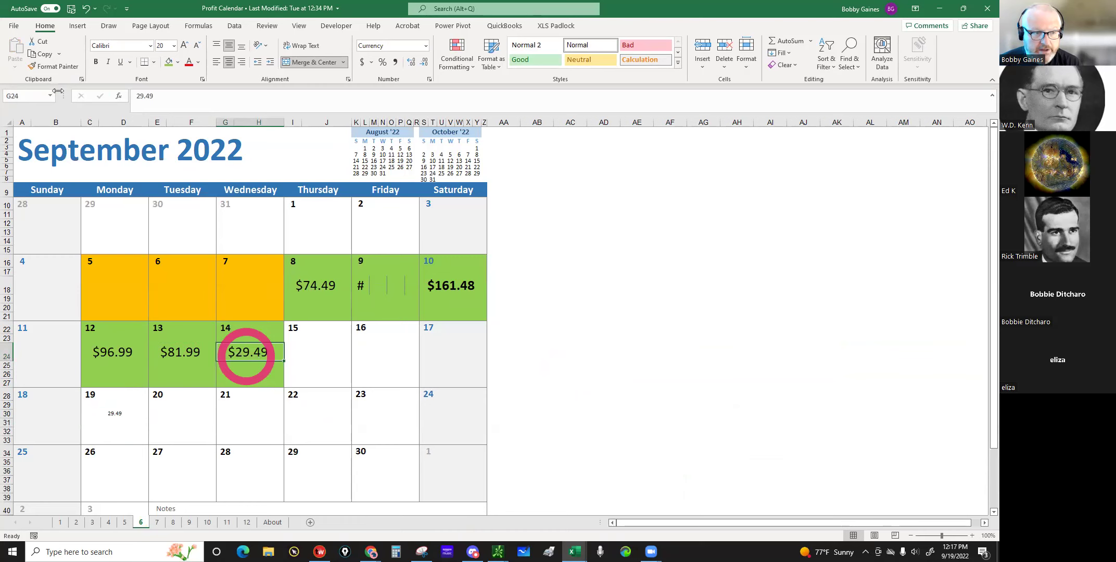
left_click(54, 67)
left_click_drag(103, 371, 114, 417)
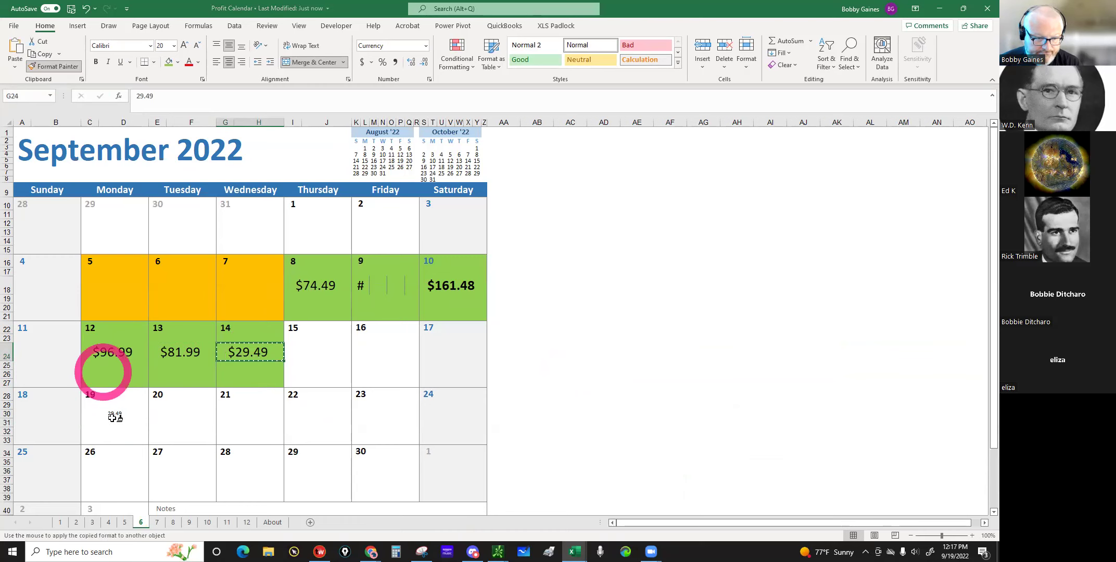
left_click(110, 413)
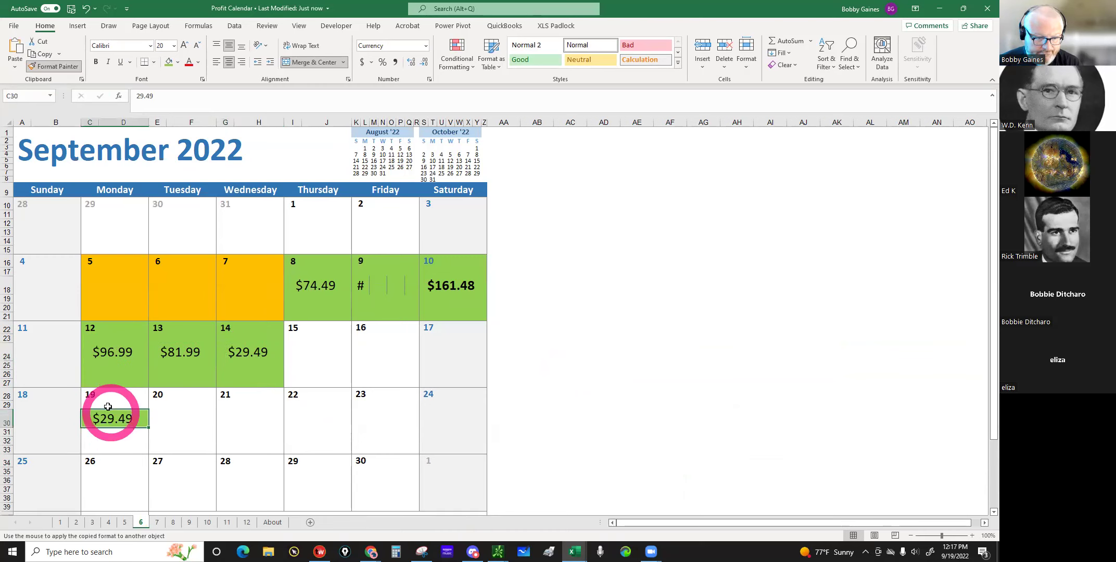
left_click_drag(105, 396, 119, 437)
left_click_drag(114, 397, 120, 453)
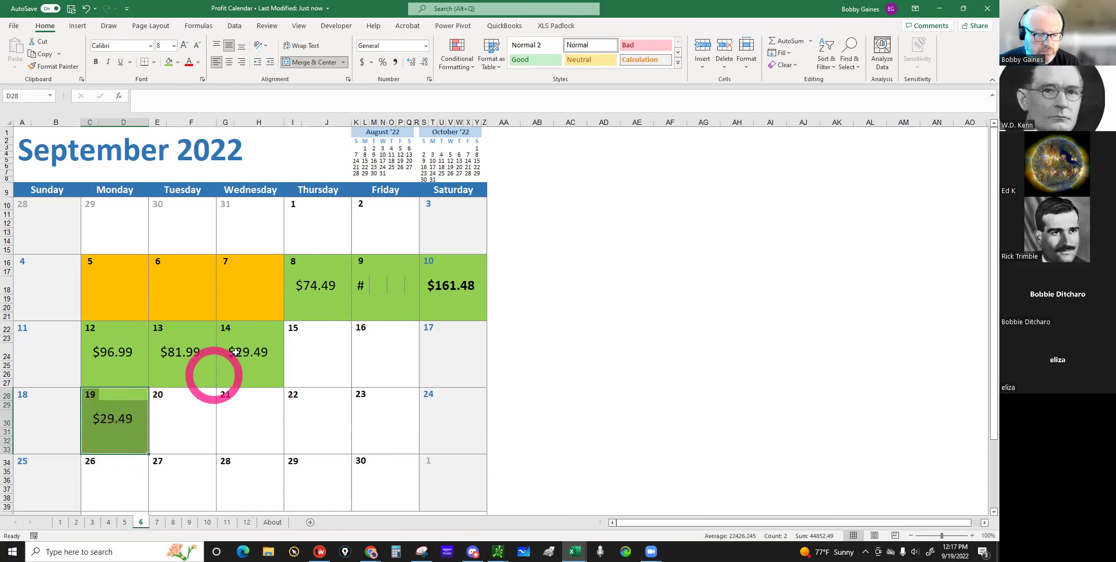
Step: Clear the contents of the entire September 14 block and fill it with the same orange as September 5 to 7
left_click(245, 353)
left_click_drag(238, 328, 240, 385)
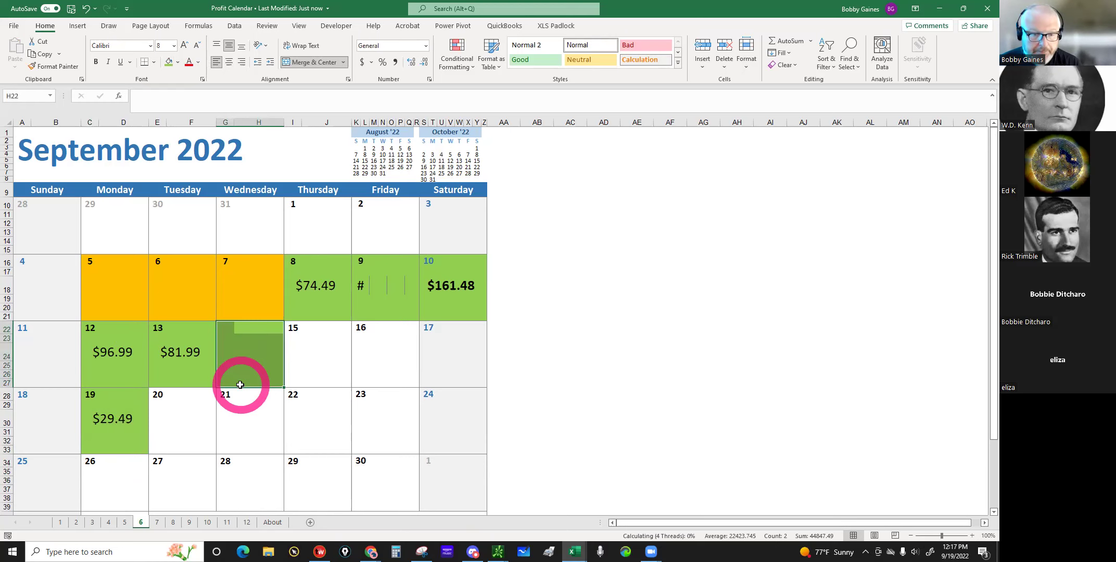
key("Delete")
left_click(177, 63)
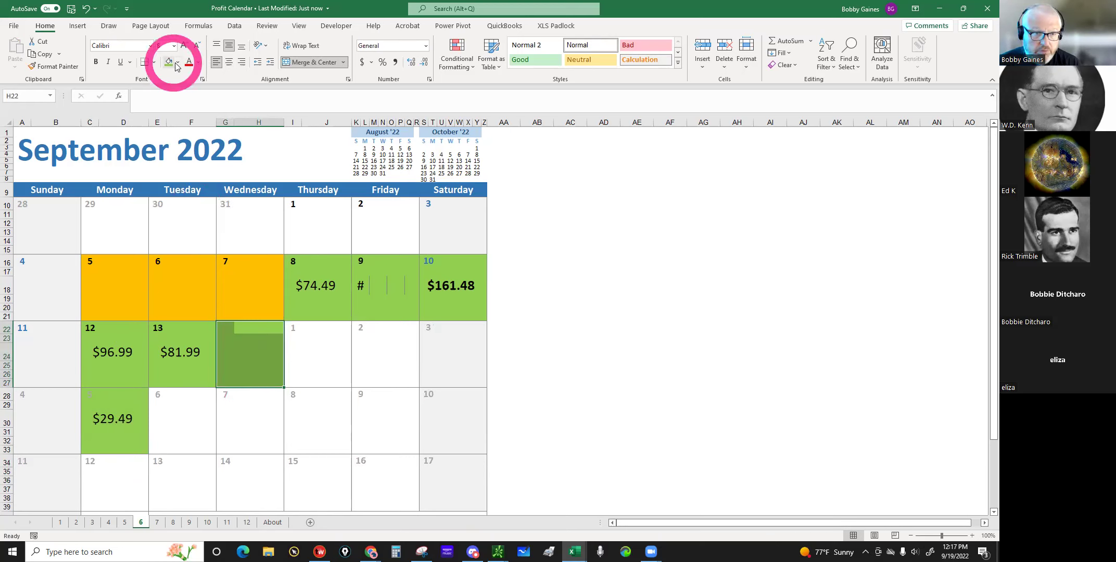
left_click(186, 159)
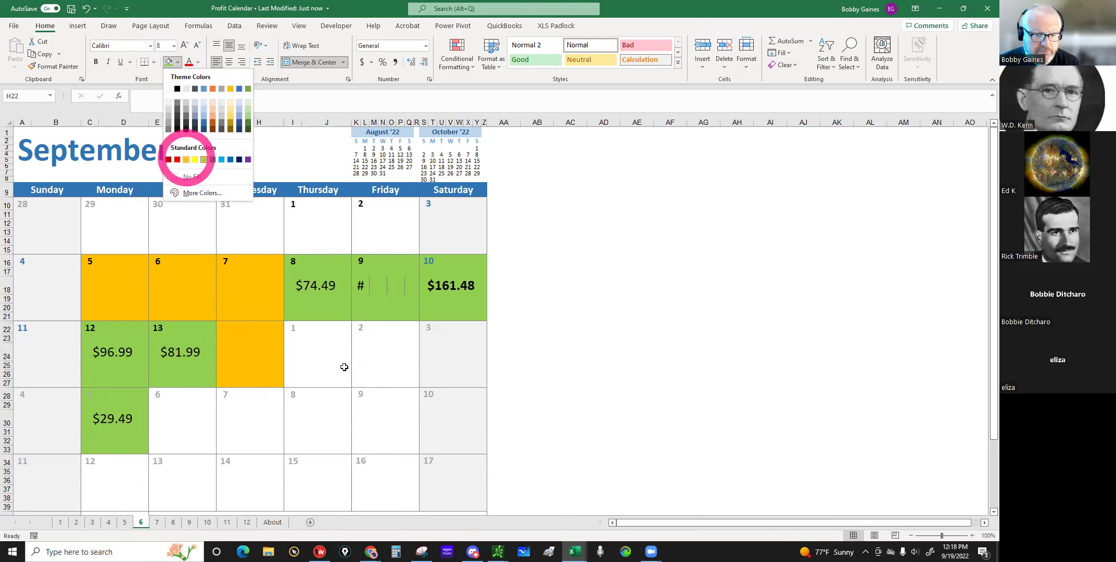
left_click(346, 387)
left_click(324, 331)
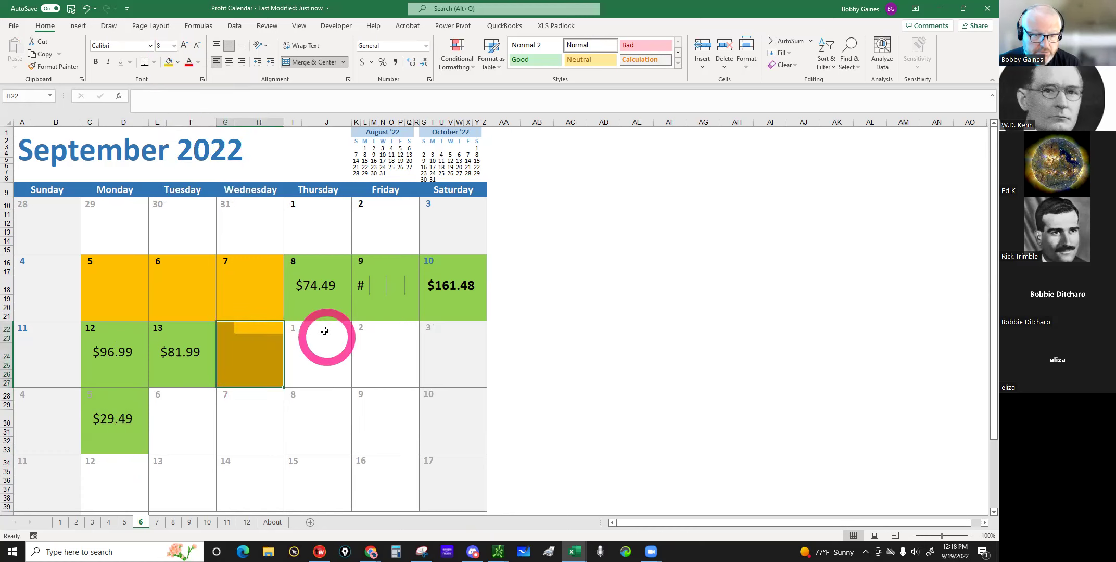
Step: Save the Profit Calendar workbook and close it
left_click(266, 380)
left_click(250, 417)
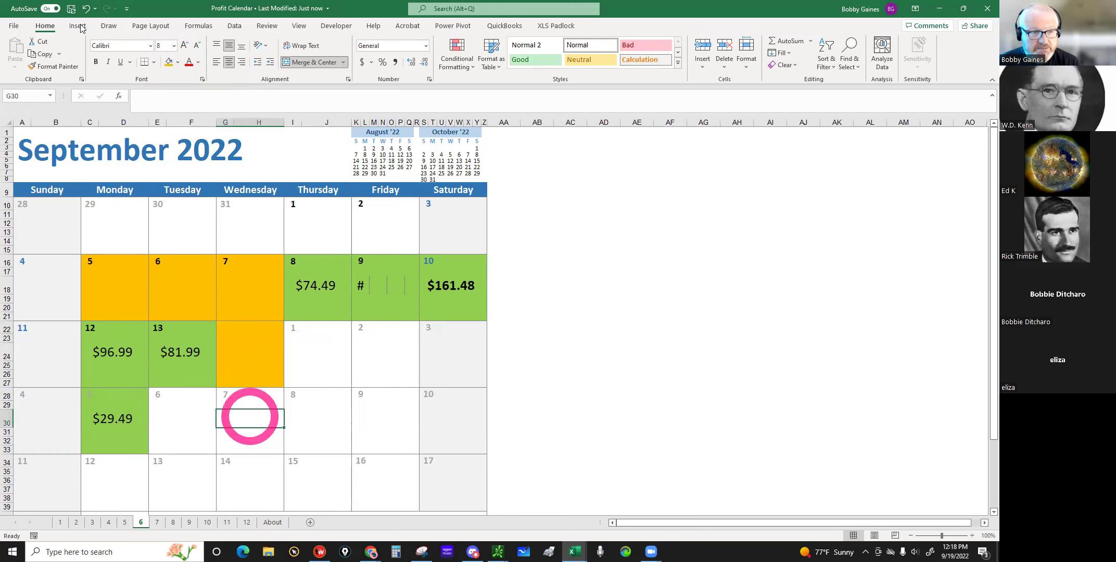
left_click(72, 9)
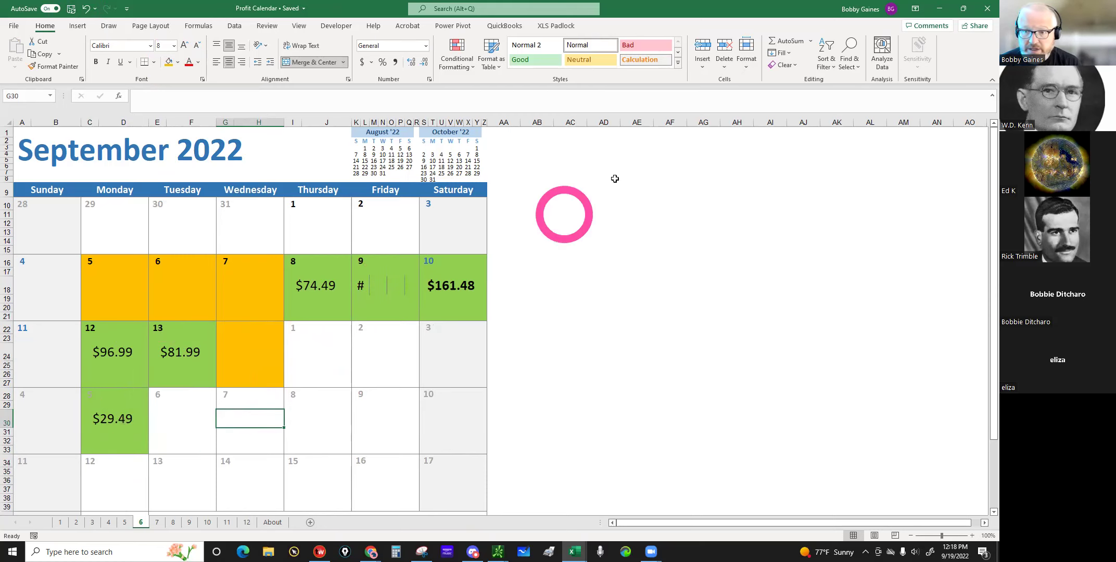
left_click(986, 9)
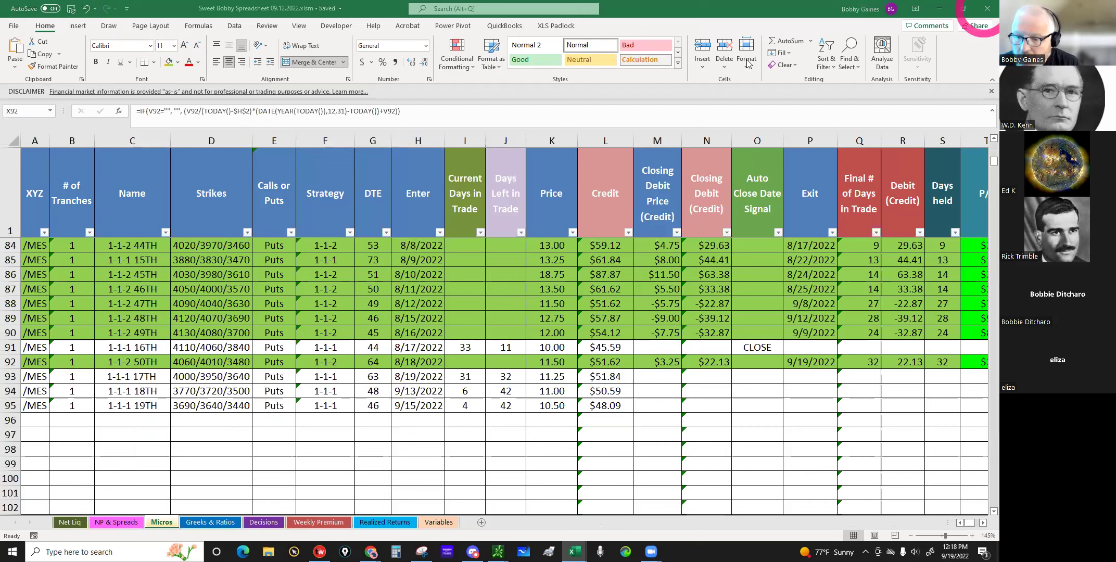
Step: Open the Weekly Premium sheet and examine the premium capture on closed trades and the projected yearly profit, yearly return and weekly profit
key("shift+space")
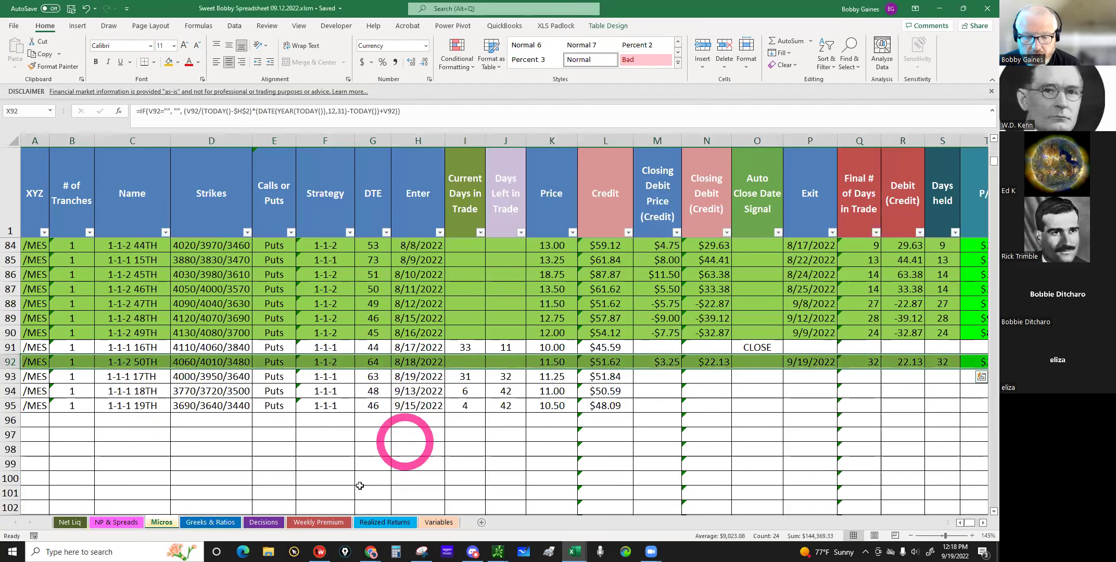
left_click(322, 522)
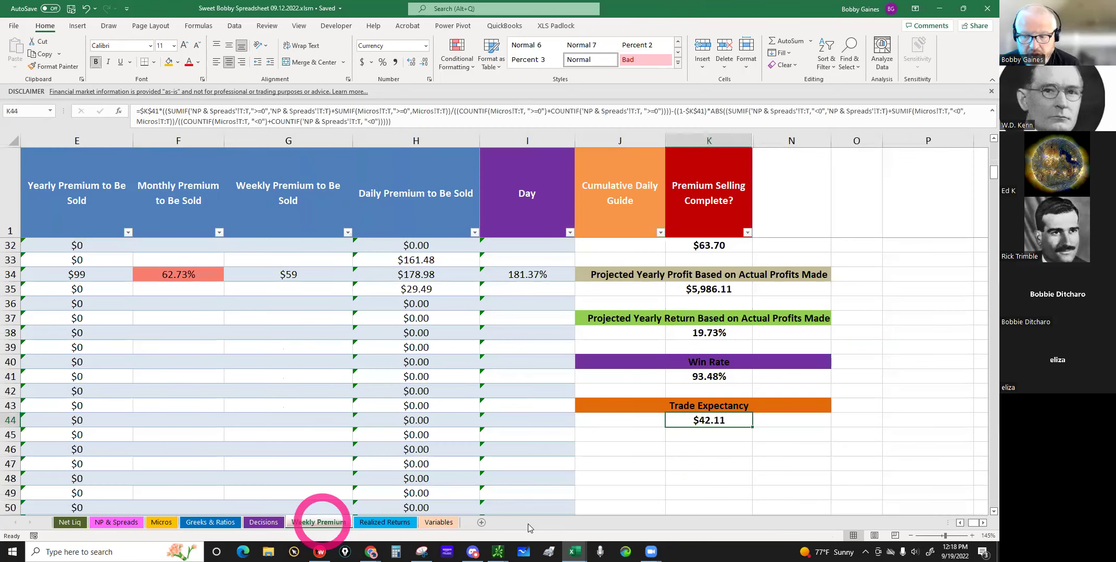
scroll(562, 507, "up", 1)
scroll(596, 510, "up", 8)
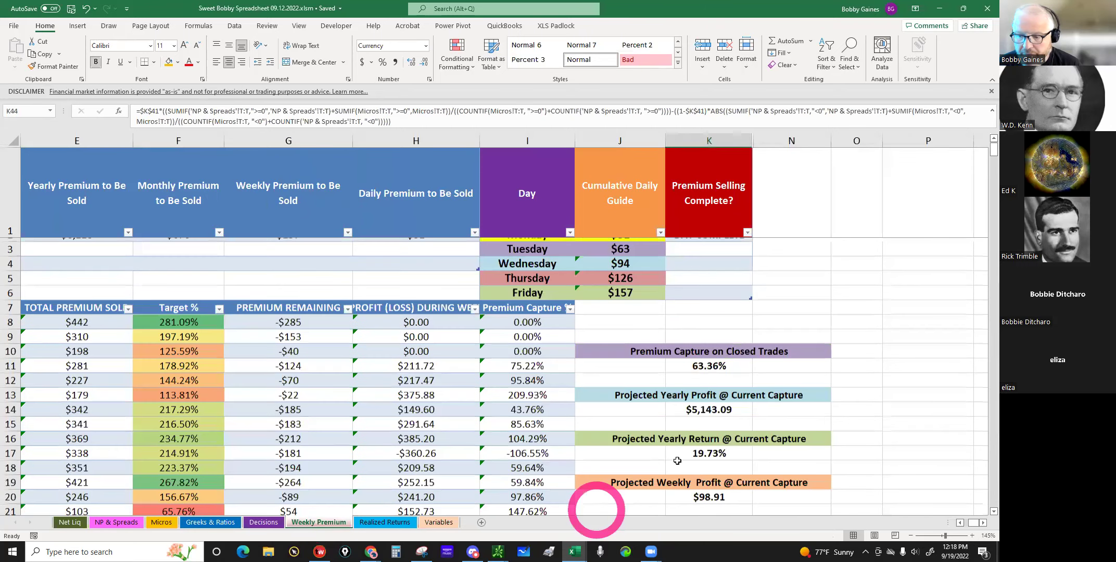
scroll(677, 461, "down", 1)
scroll(677, 461, "down", 1)
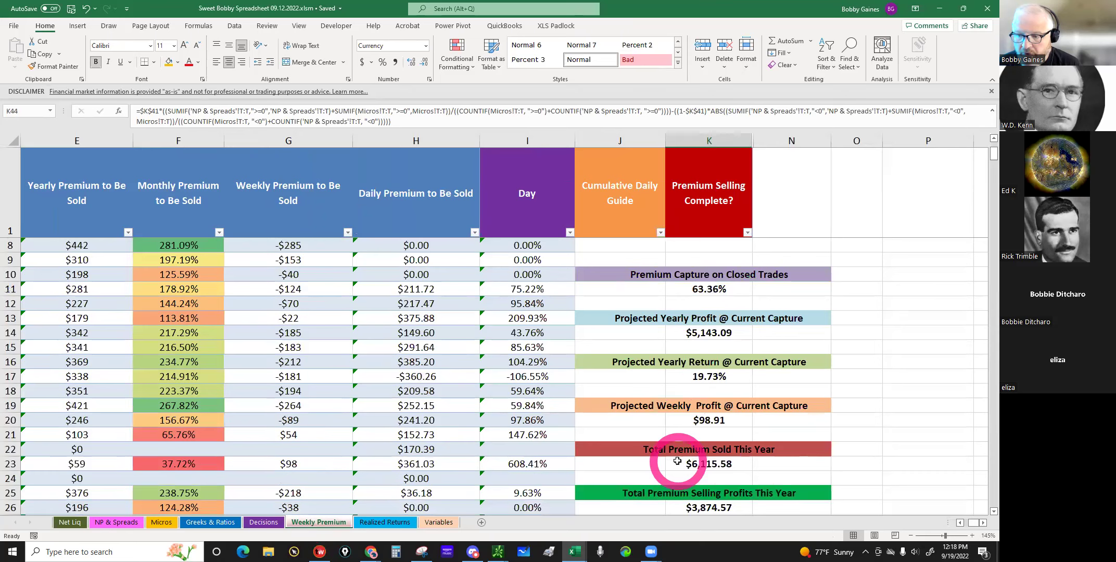
scroll(677, 461, "down", 1)
scroll(686, 298, "up", 1)
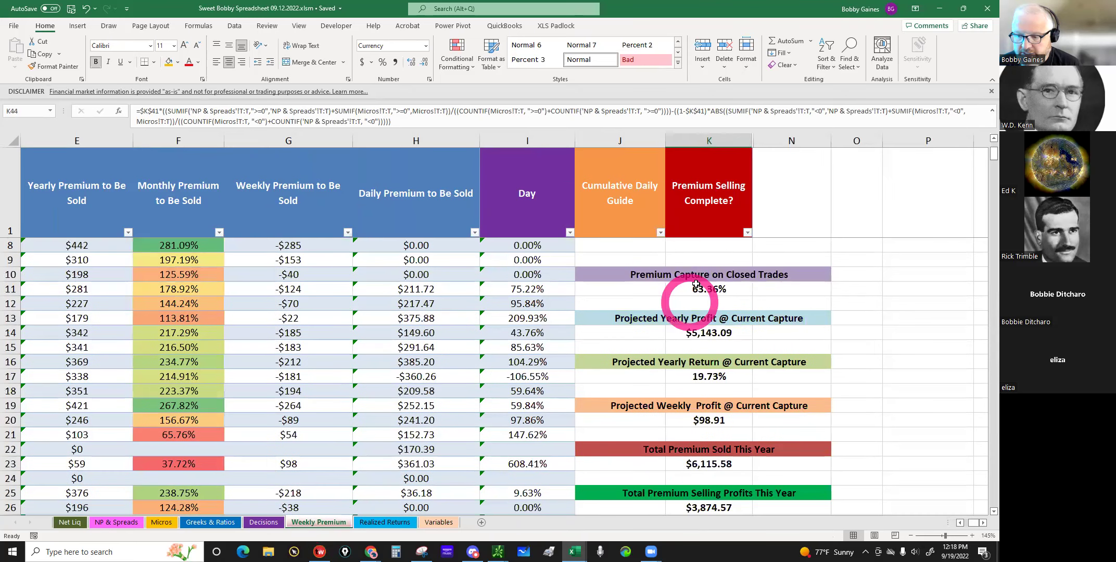
left_click(696, 284)
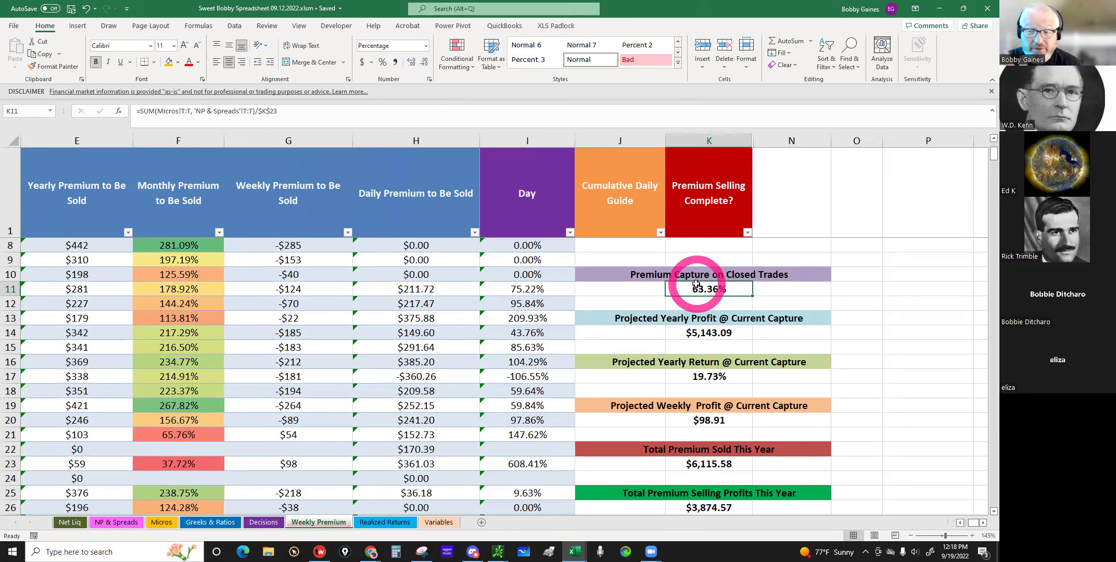
left_click(691, 330)
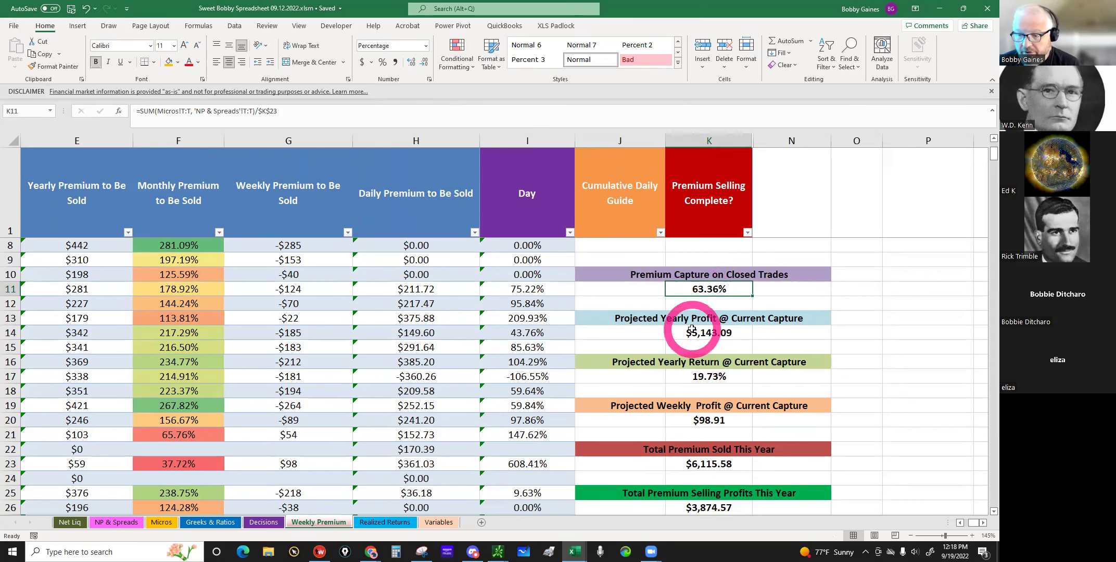
scroll(692, 329, "down", 1)
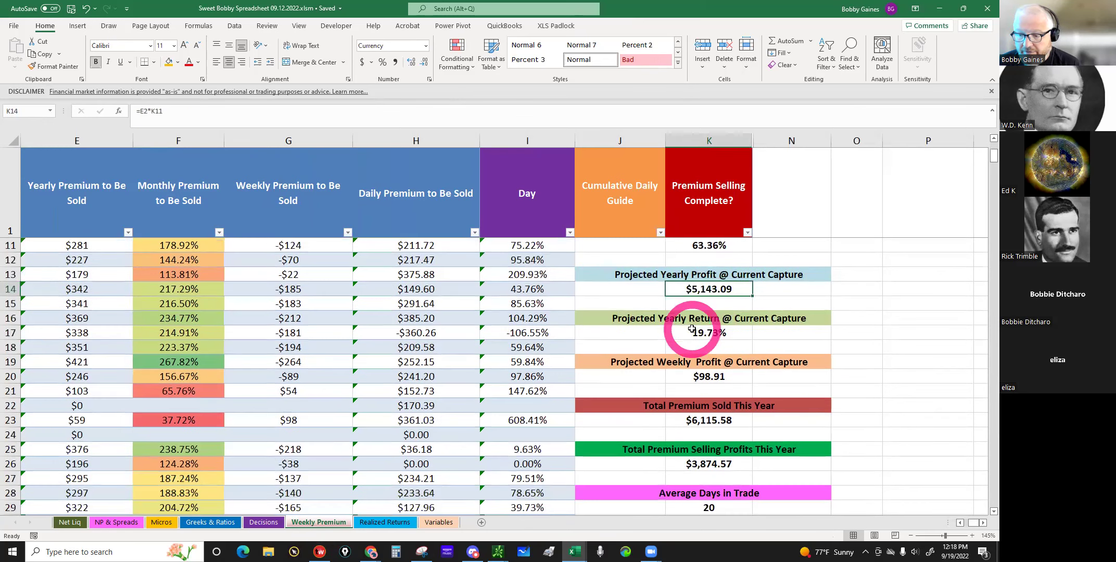
left_click(691, 333)
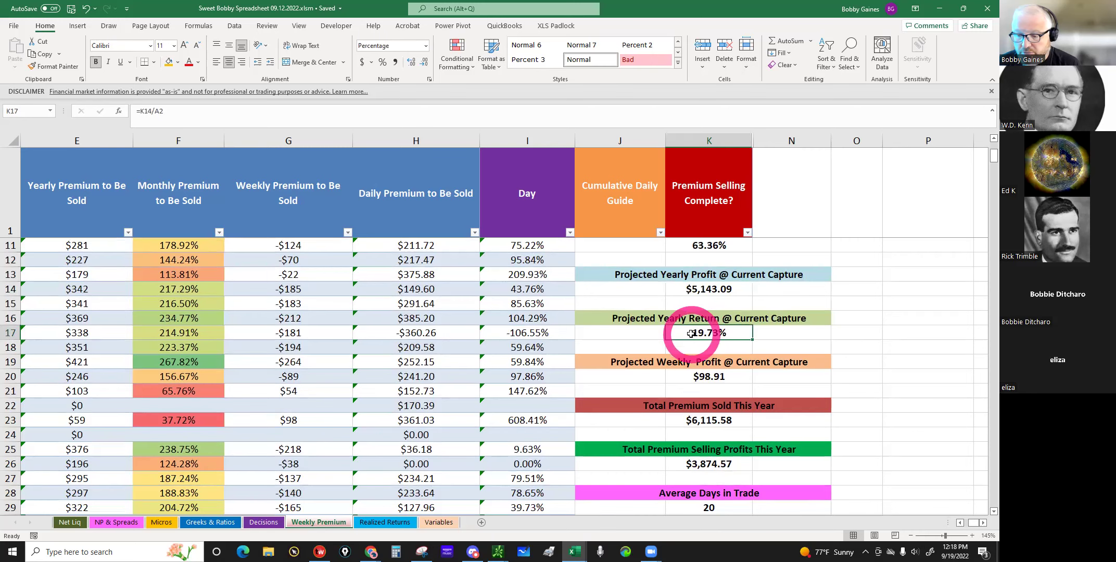
scroll(691, 334, "down", 1)
left_click(691, 333)
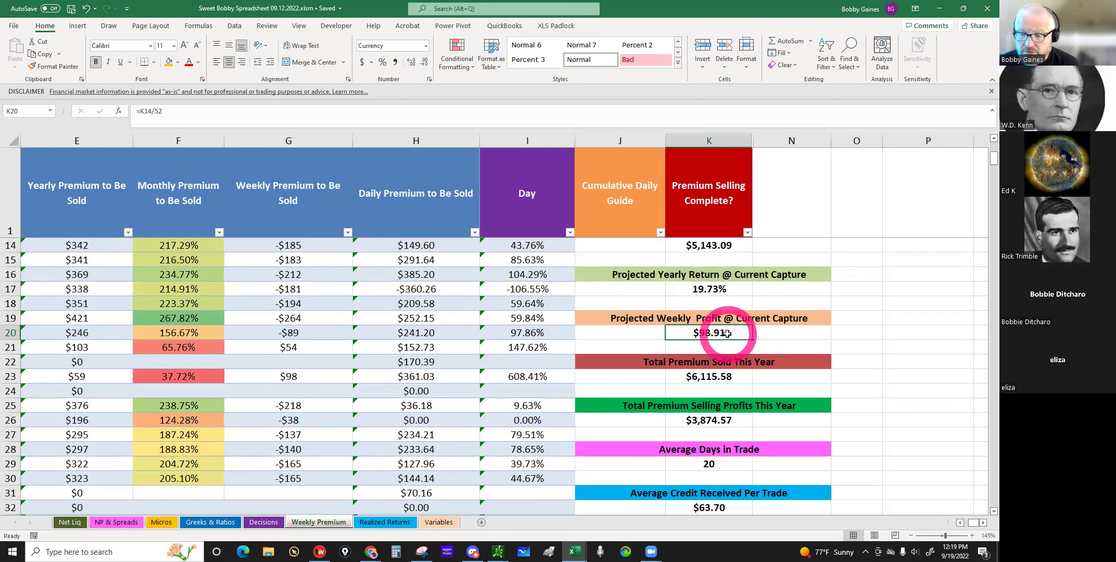
Step: Examine the year's total premium sold and selling profits, the average days in trade and the average credit per trade
left_click(714, 375)
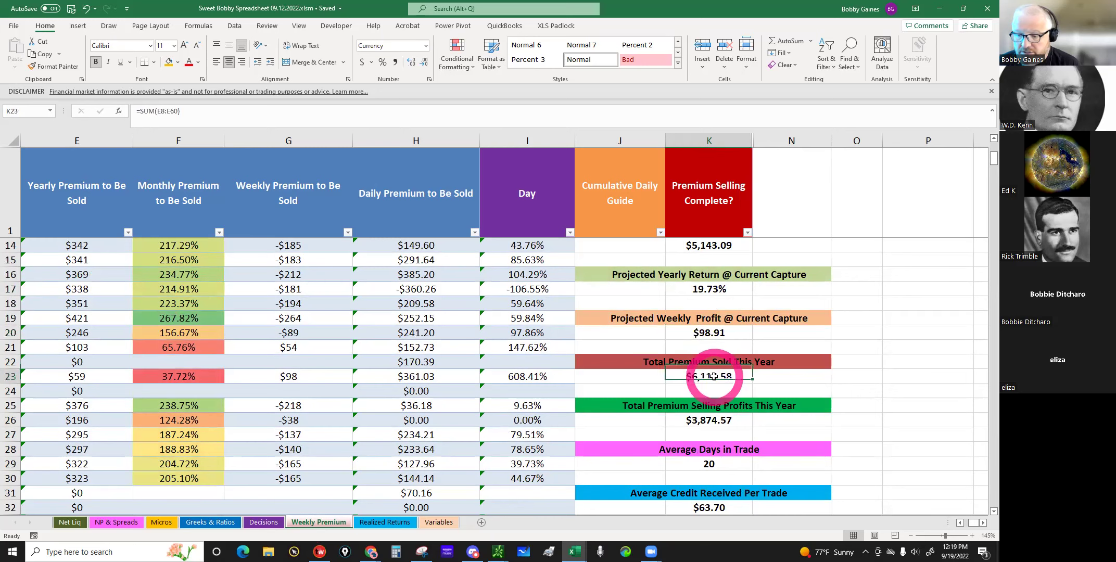
scroll(713, 376, "down", 1)
left_click(712, 378)
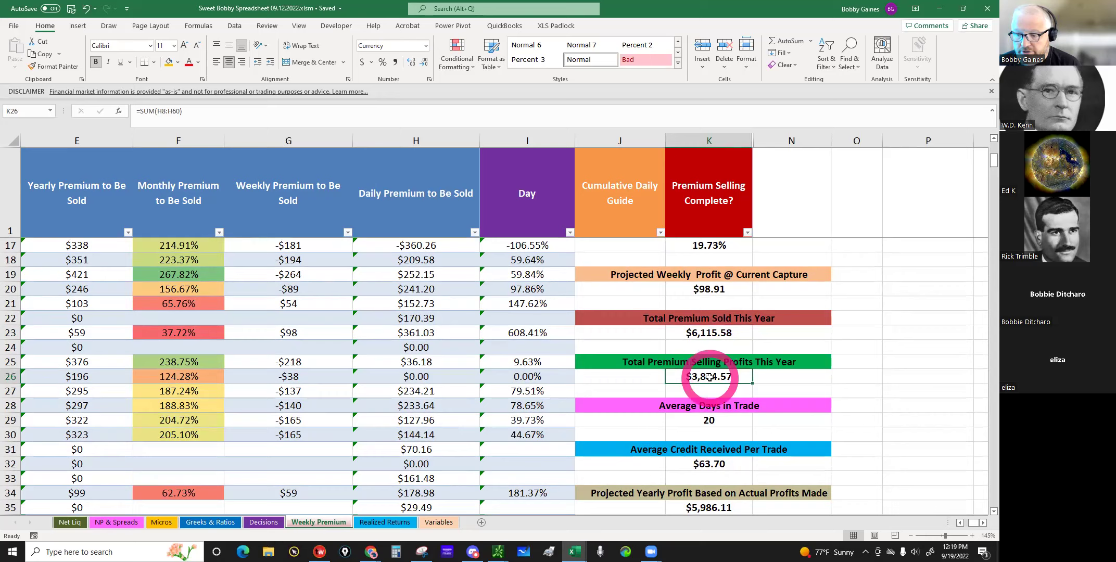
scroll(708, 364, "down", 2)
left_click(704, 335)
left_click(706, 376)
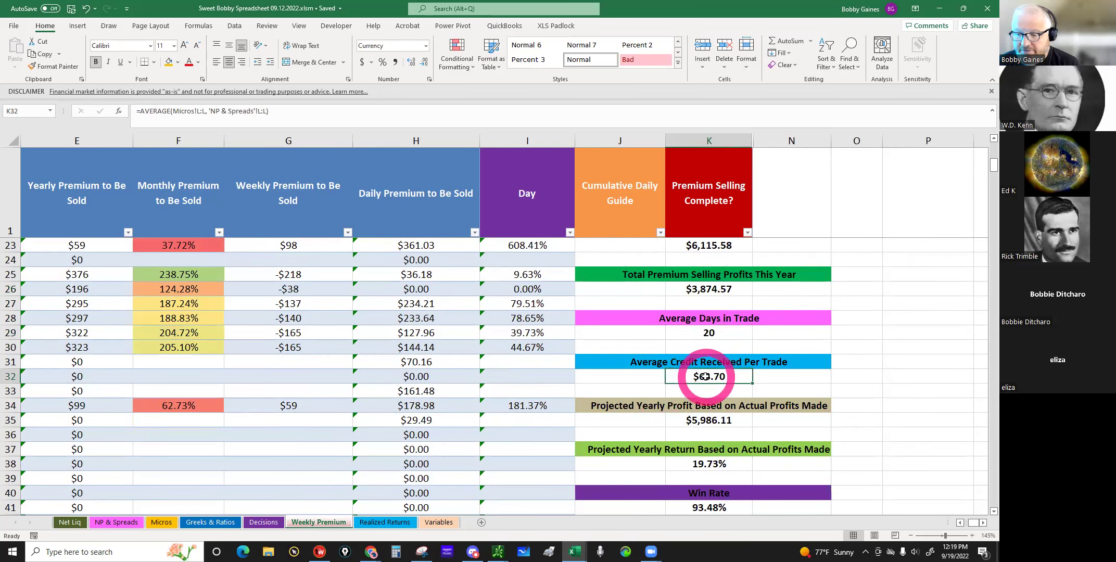
Step: Examine the projected yearly return based on actual profits, the win rate and the trade expectancy
scroll(709, 376, "down", 1)
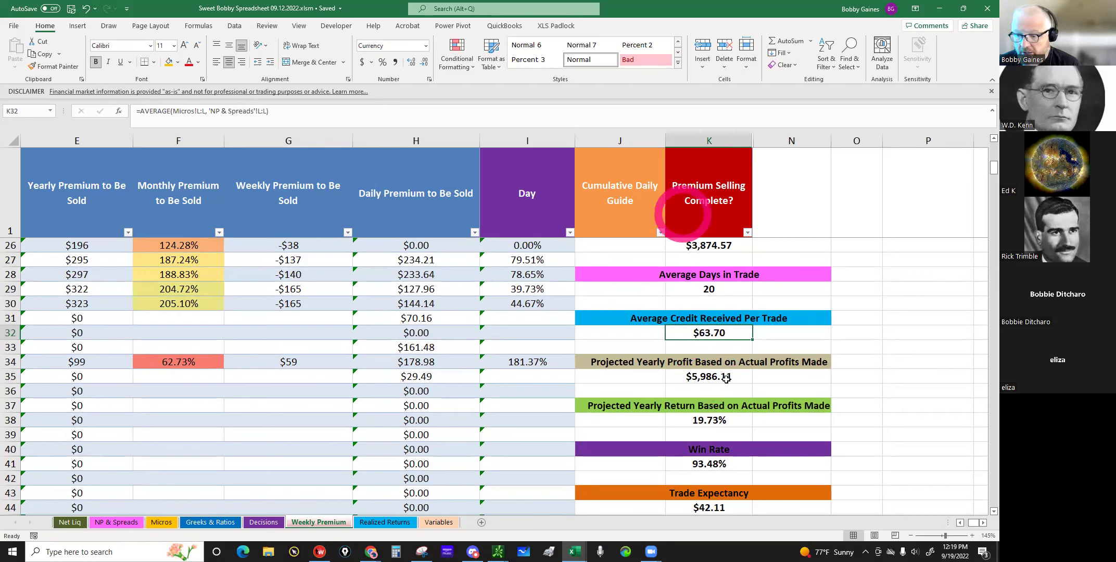
left_click(708, 420)
left_click(708, 461)
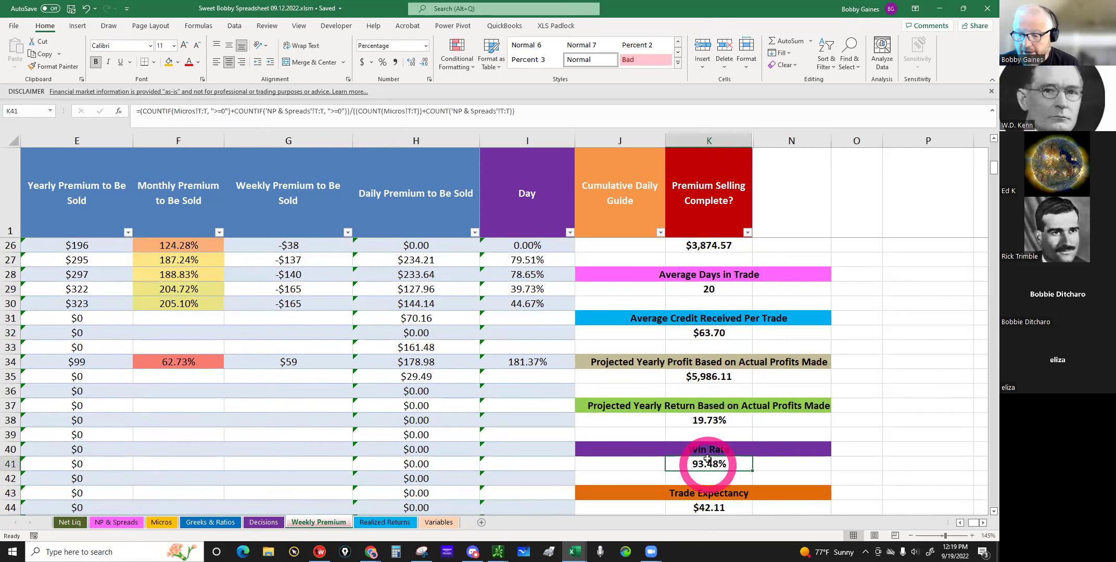
scroll(711, 456, "down", 4)
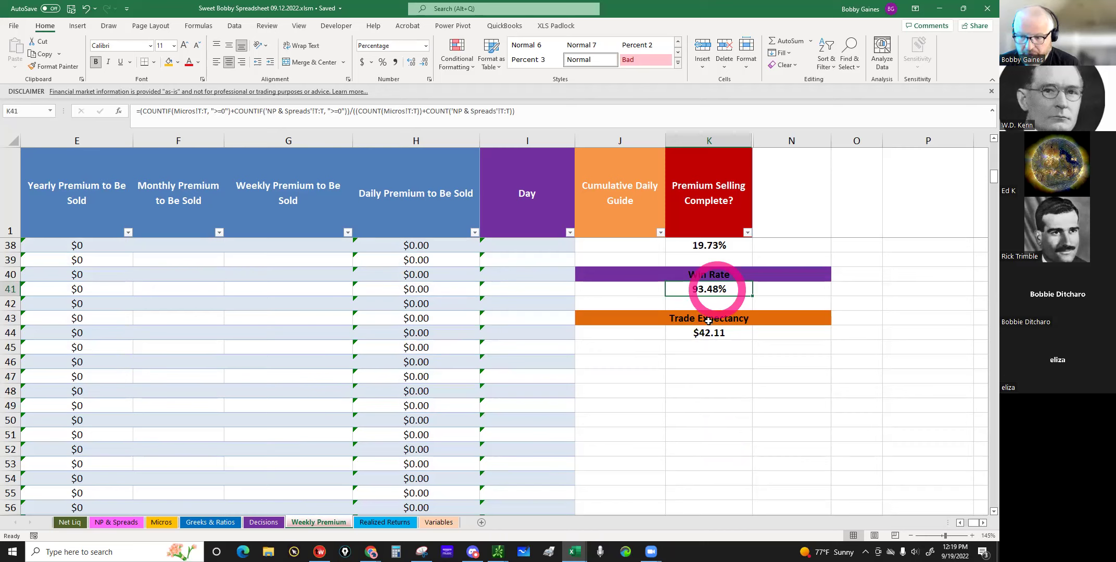
left_click(701, 334)
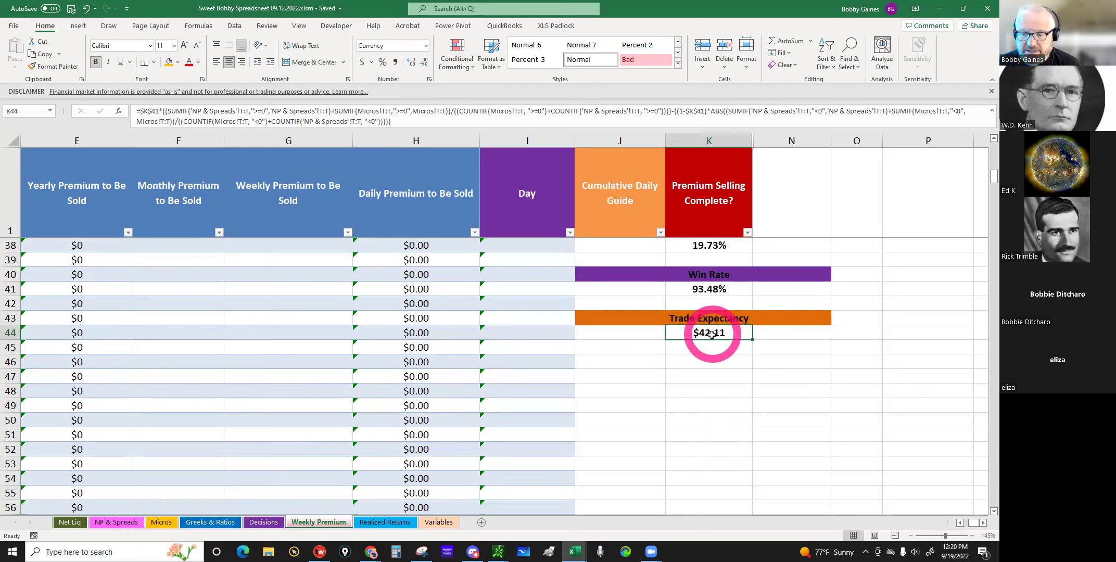
left_click(710, 332)
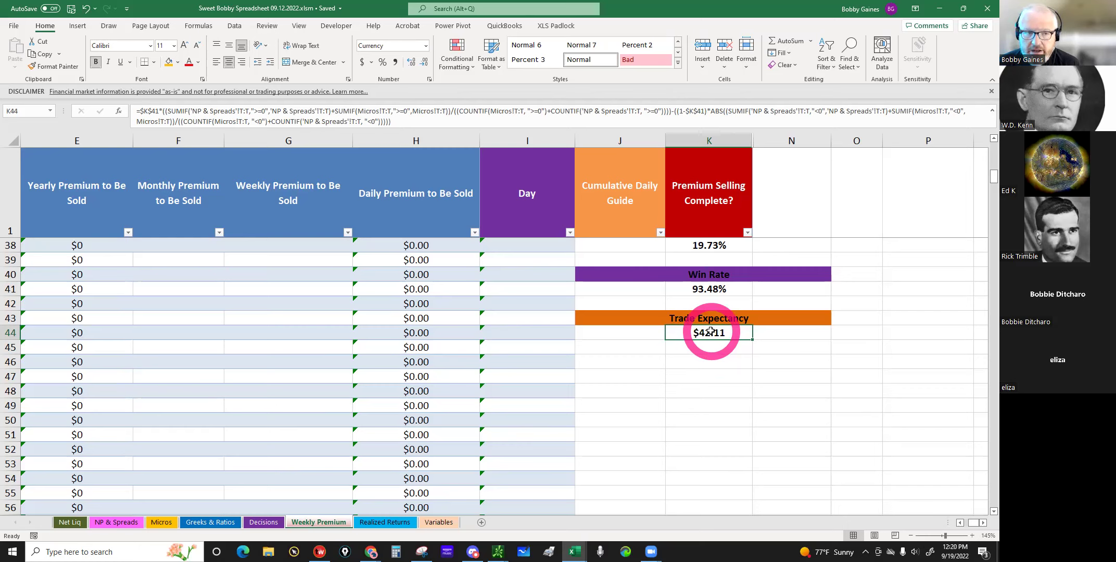
left_click(711, 347)
left_click(704, 332)
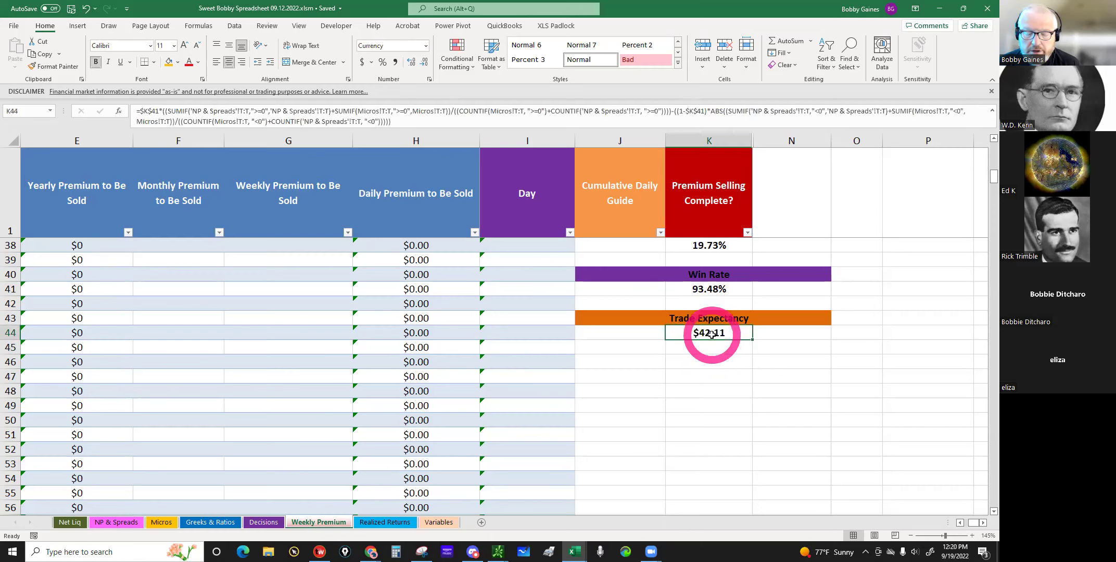
scroll(711, 334, "up", 9)
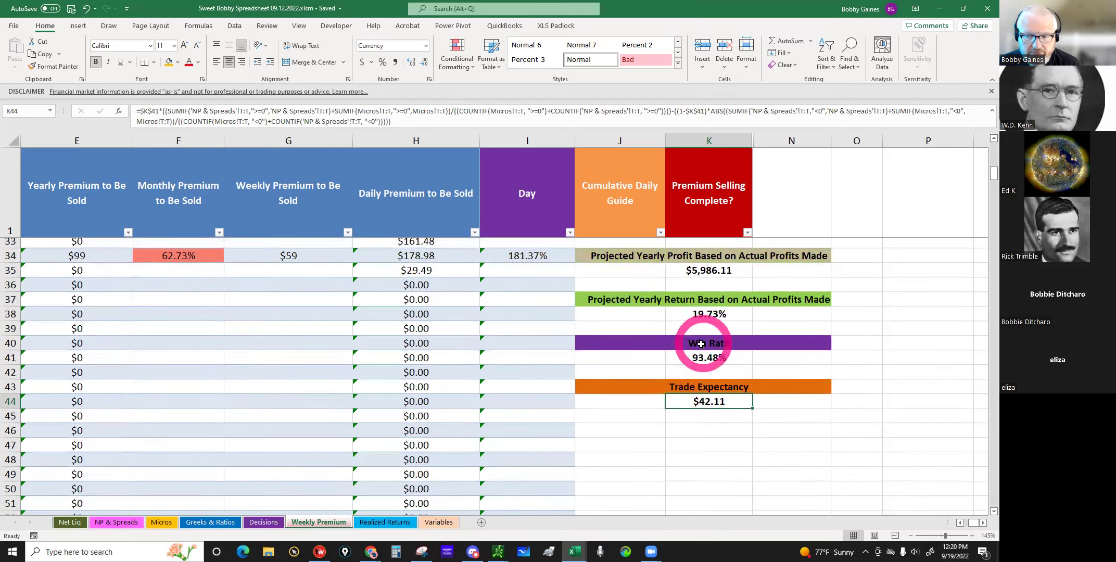
scroll(701, 344, "up", 4)
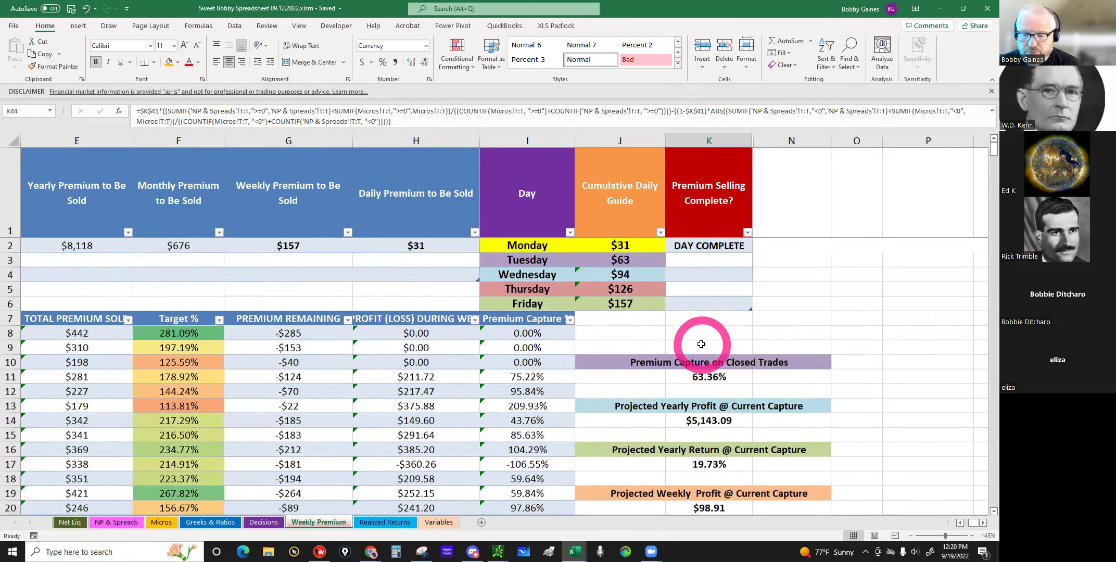
scroll(701, 344, "down", 11)
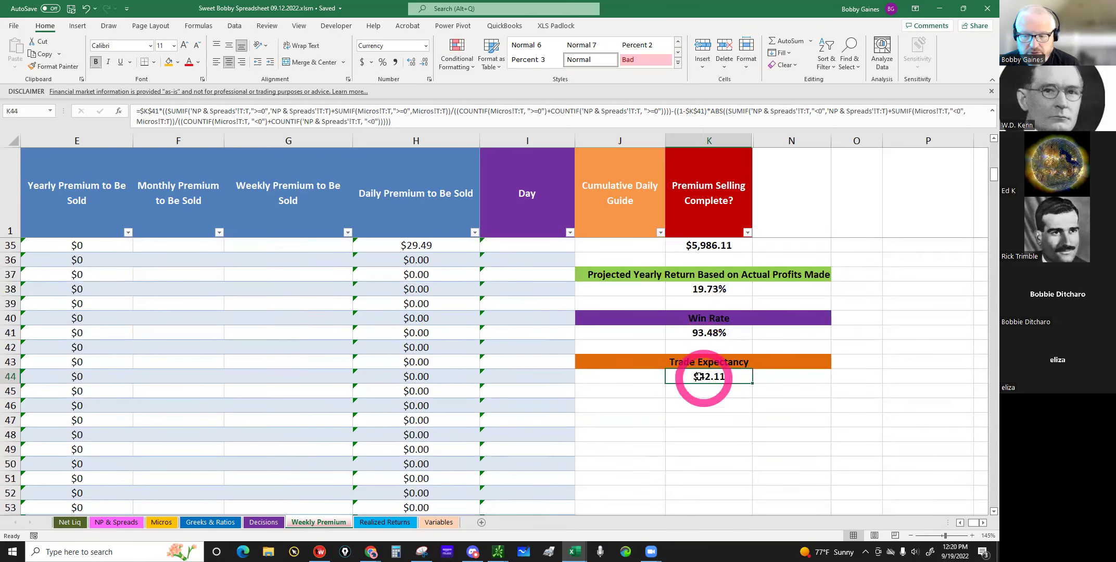
Step: Leave the trade expectancy cell on the Weekly Premium sheet and save the workbook
left_click(697, 390)
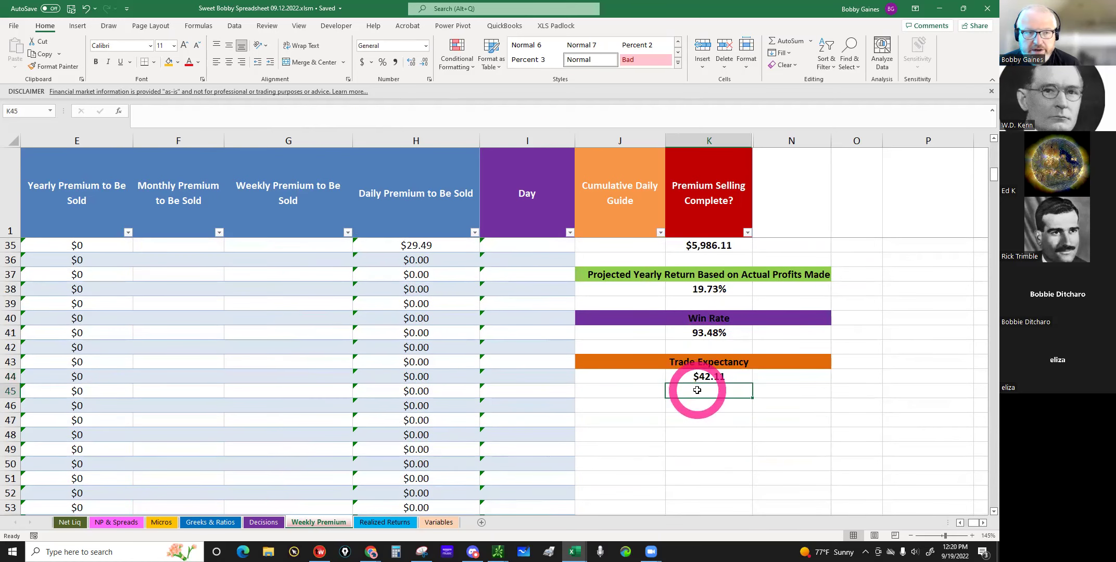
left_click(71, 8)
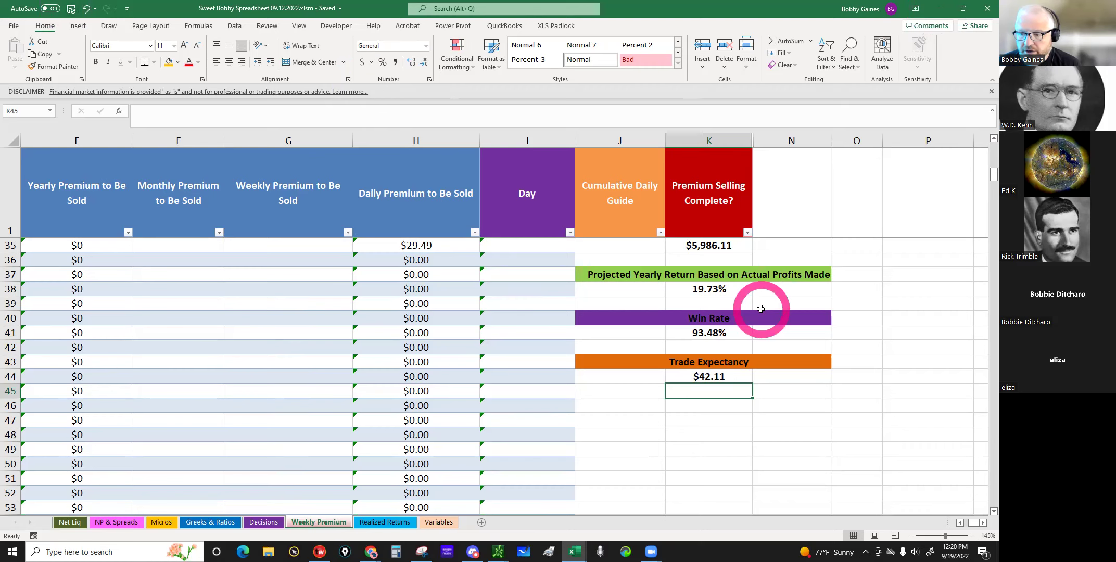
Step: Re-examine the Weekly Premium statistics from the premium capture on closed trades down to the win rate and trade expectancy
scroll(761, 309, "up", 3)
scroll(761, 309, "up", 6)
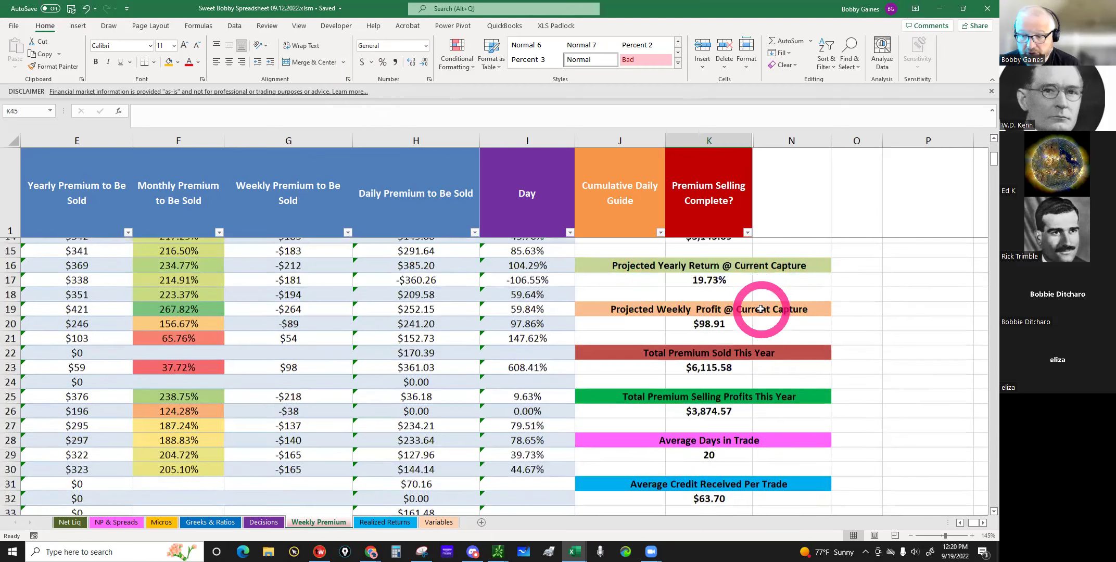
scroll(760, 309, "up", 2)
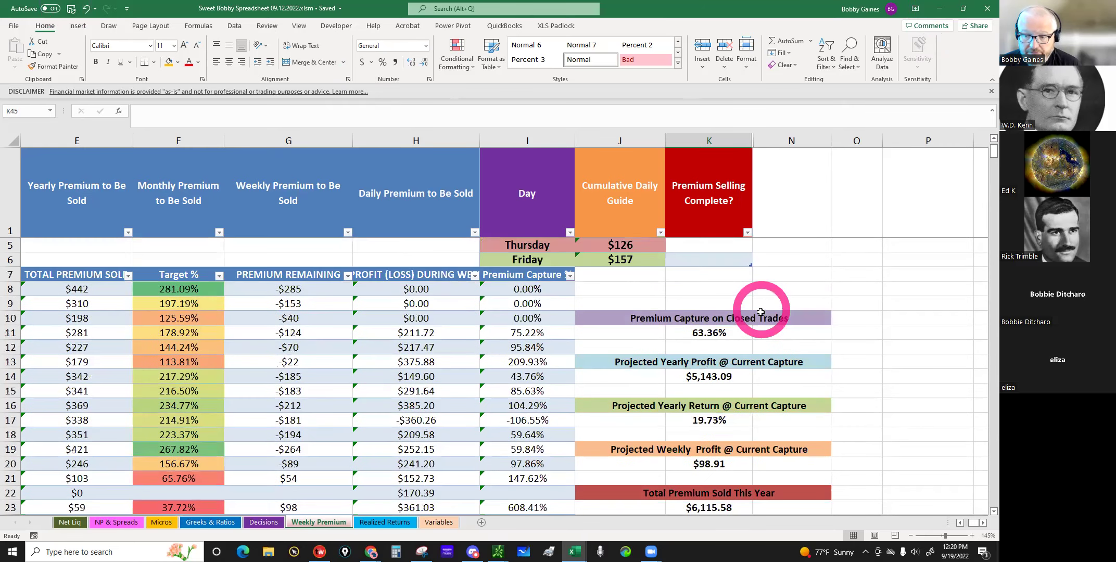
scroll(736, 417, "down", 5)
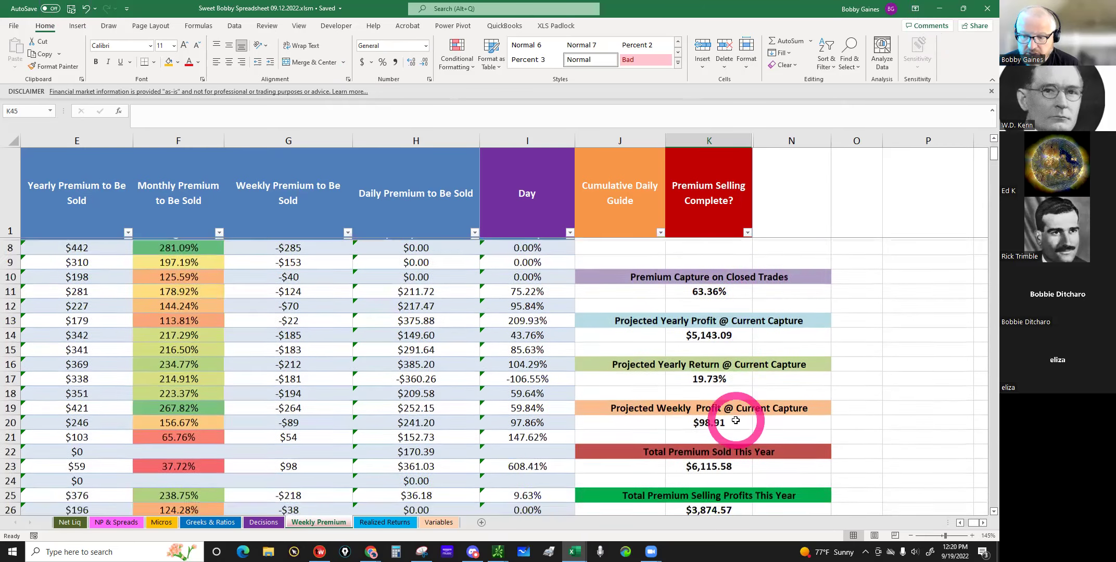
scroll(735, 420, "down", 5)
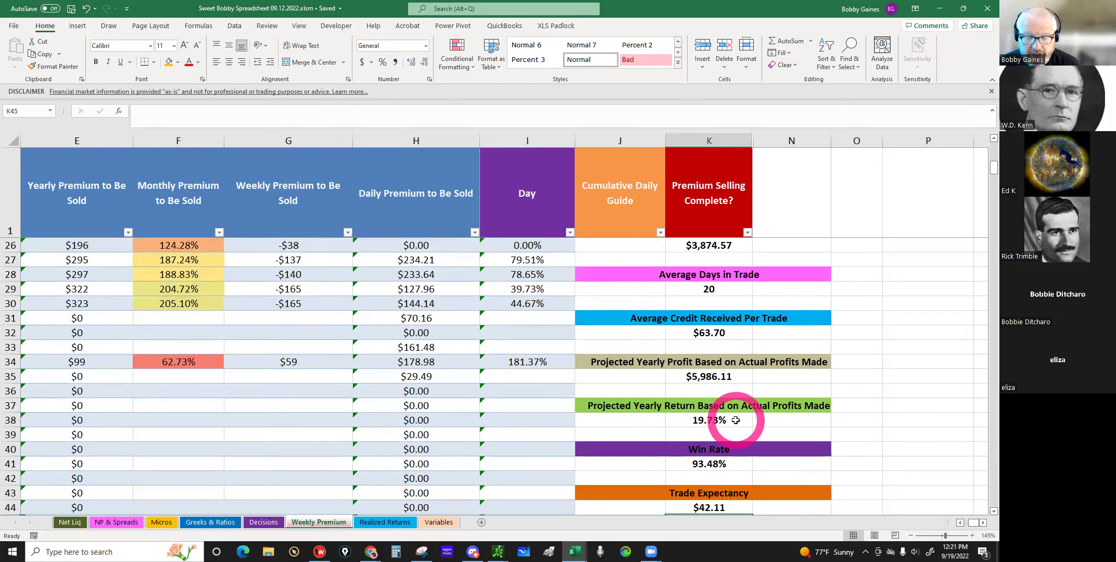
scroll(736, 420, "up", 2)
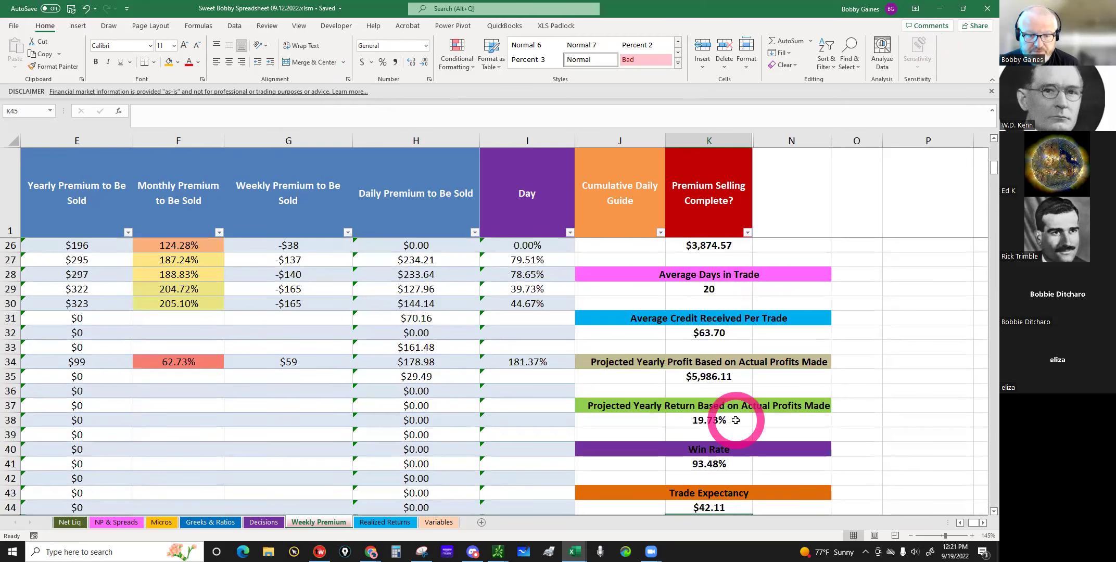
scroll(735, 420, "up", 4)
scroll(735, 420, "up", 2)
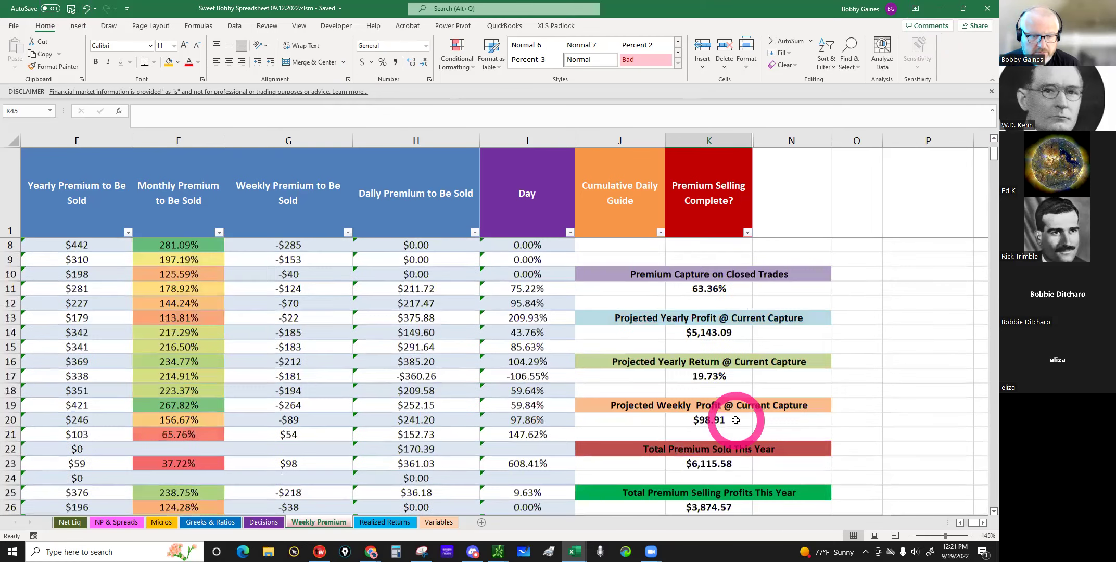
scroll(735, 420, "down", 2)
scroll(735, 420, "down", 3)
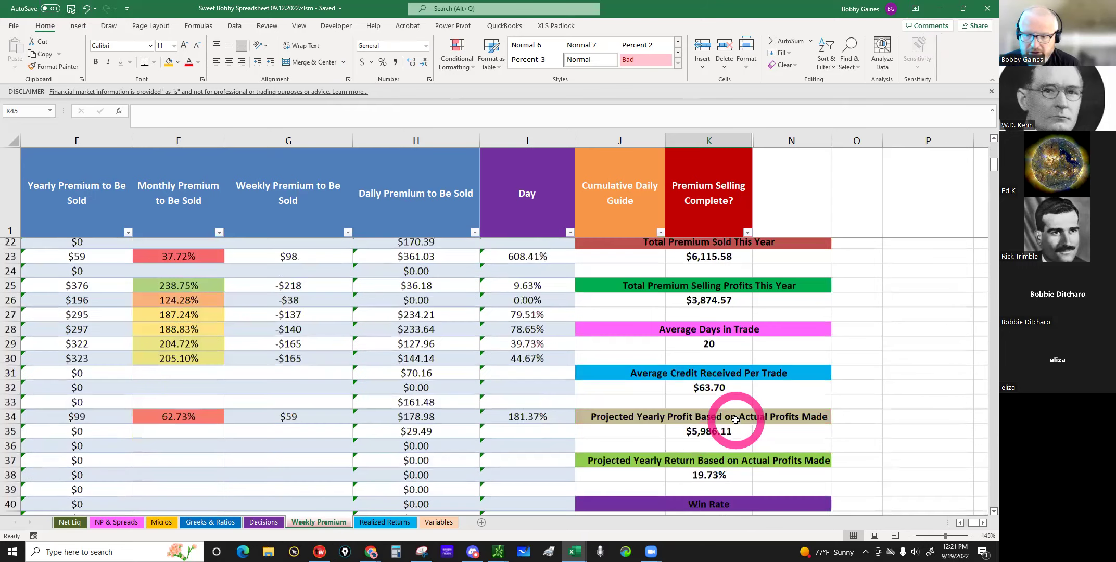
scroll(736, 420, "down", 1)
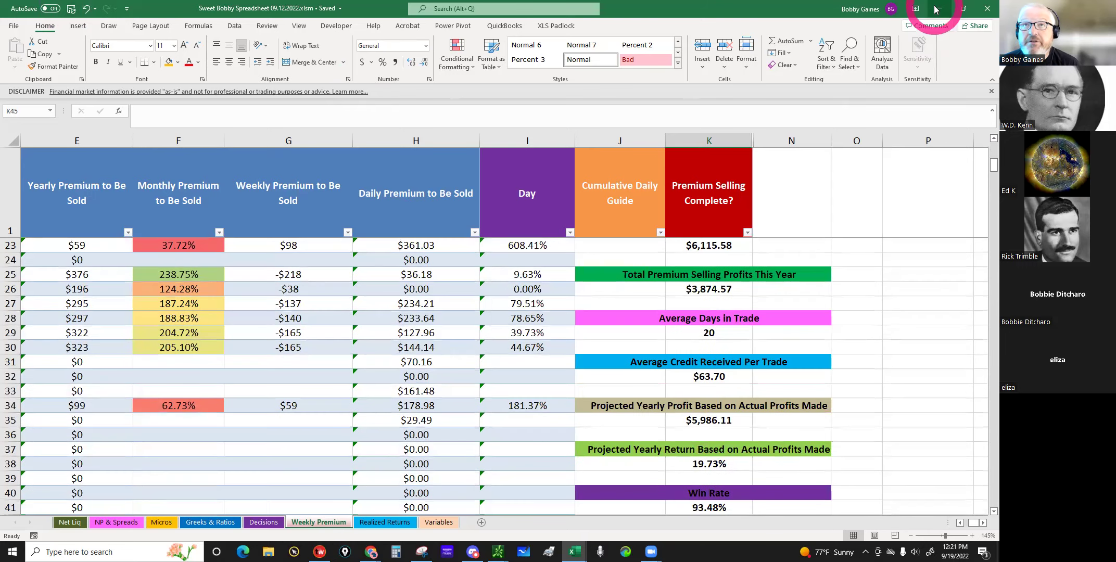
Step: Switch to thinkorswim and turn off the display of groups in the Position Statement
left_click(936, 9)
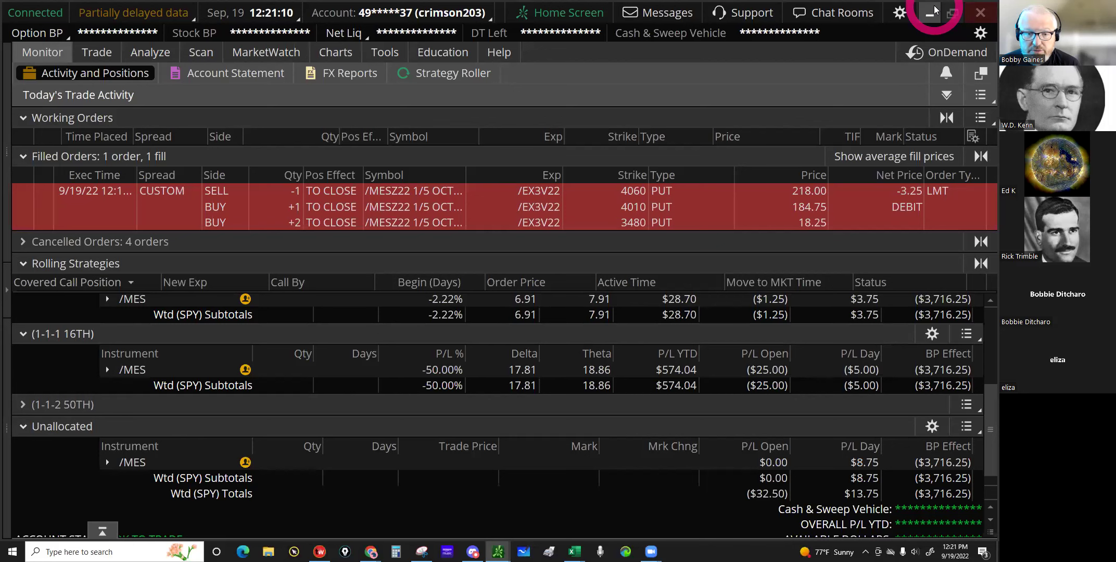
left_click(105, 185)
left_click(616, 127)
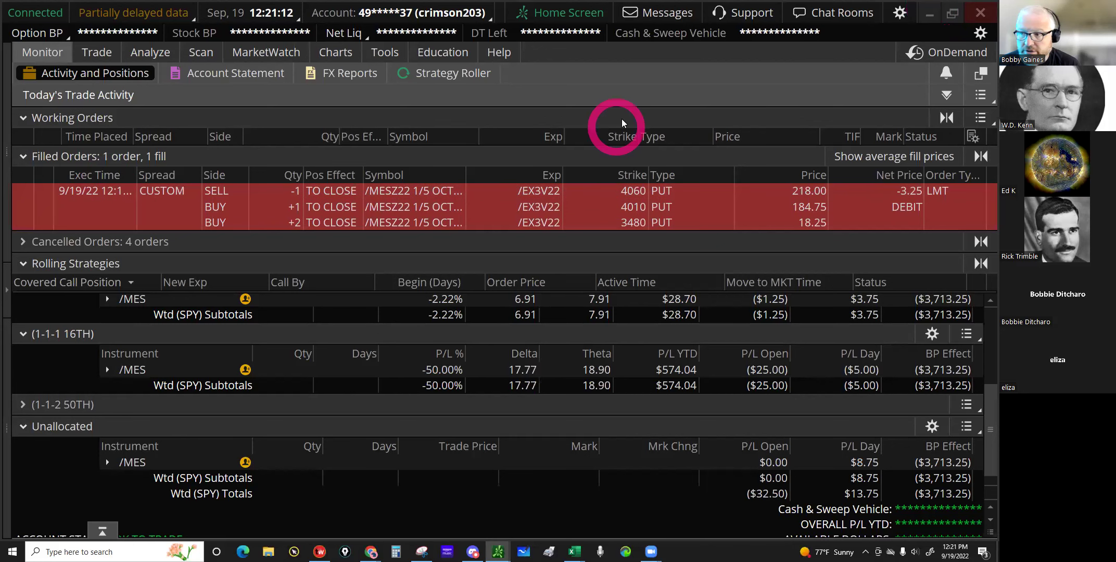
left_click(971, 300)
left_click(970, 302)
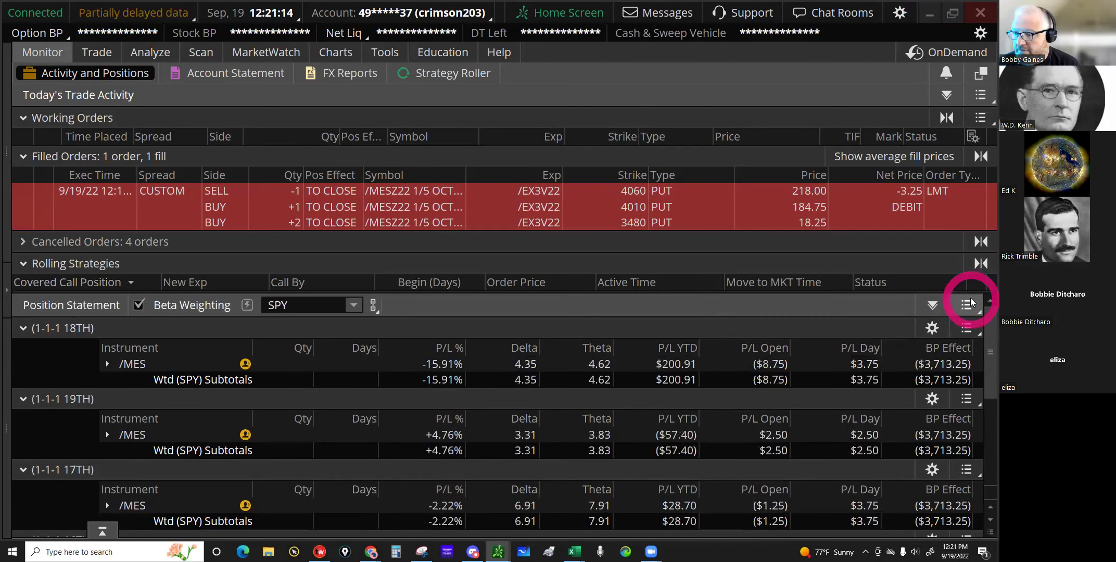
left_click(968, 305)
left_click(815, 77)
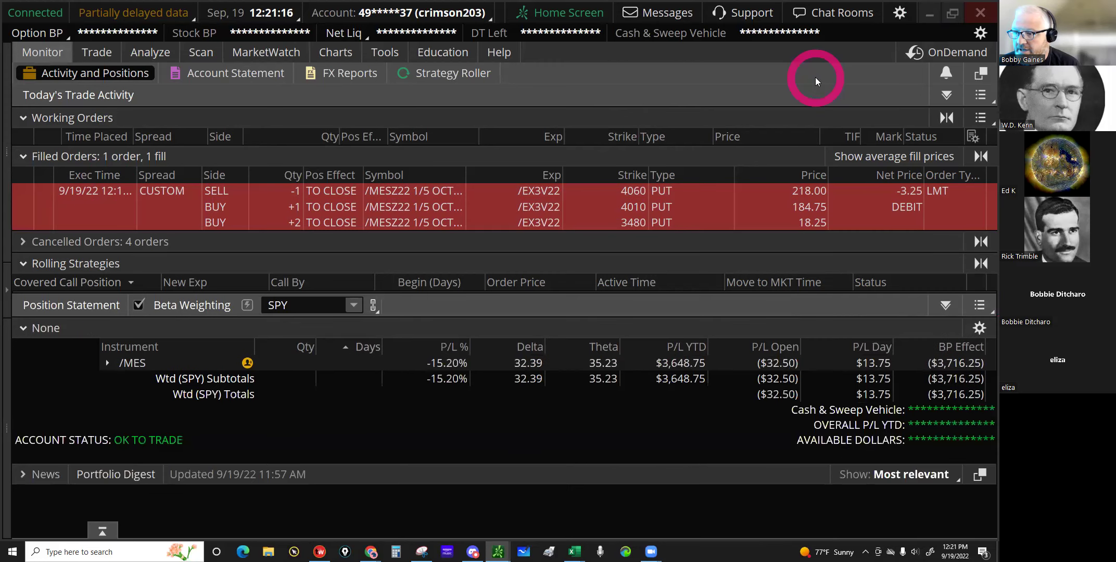
Step: Switch the monitored thinkorswim account to the IRA account, the last one in the account list
left_click(980, 307)
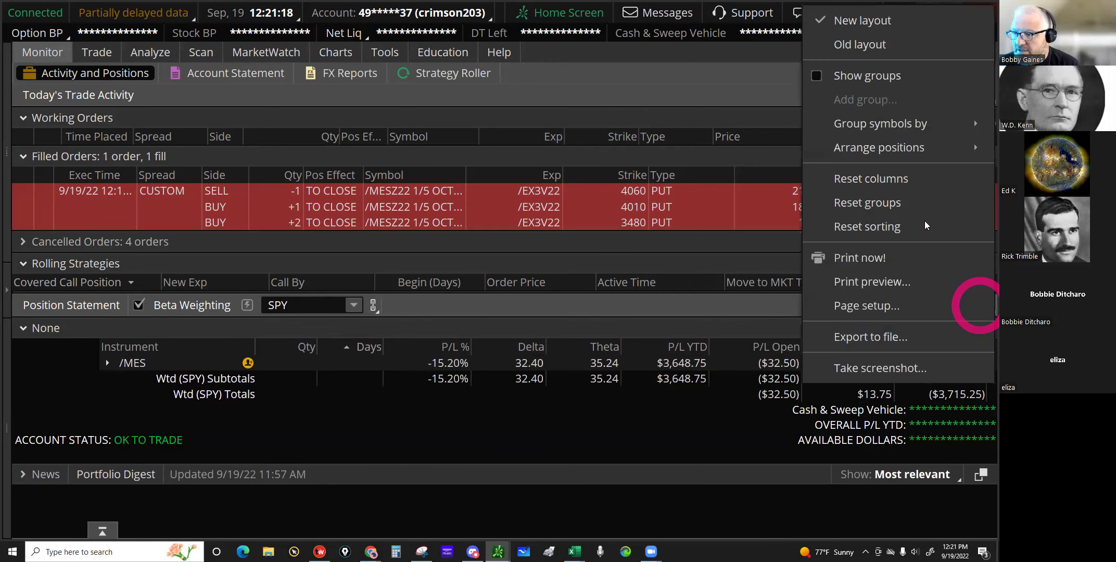
mouse_move(879, 147)
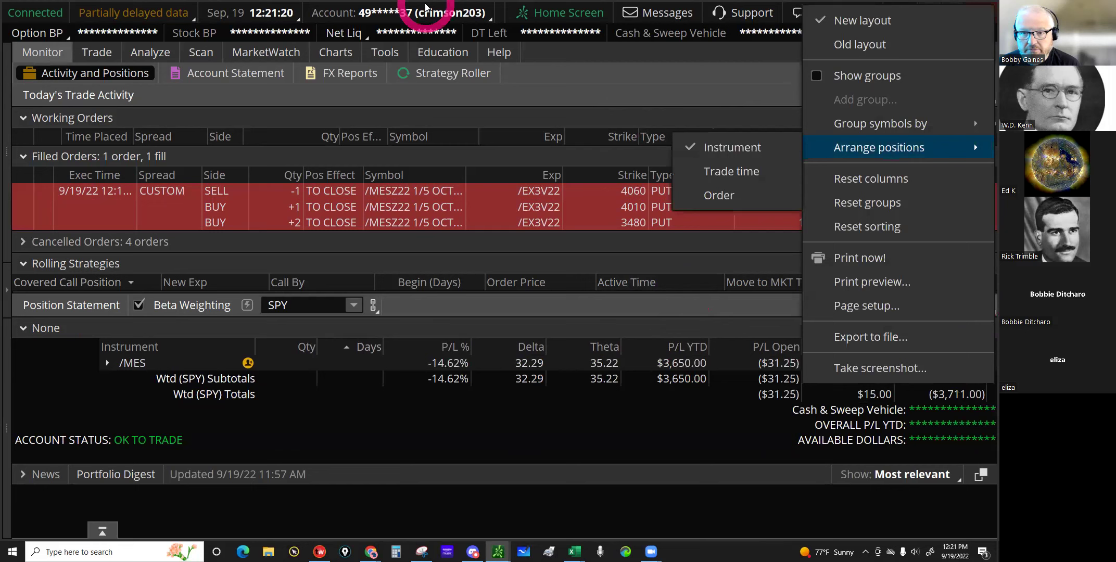
left_click(425, 13)
left_click(402, 110)
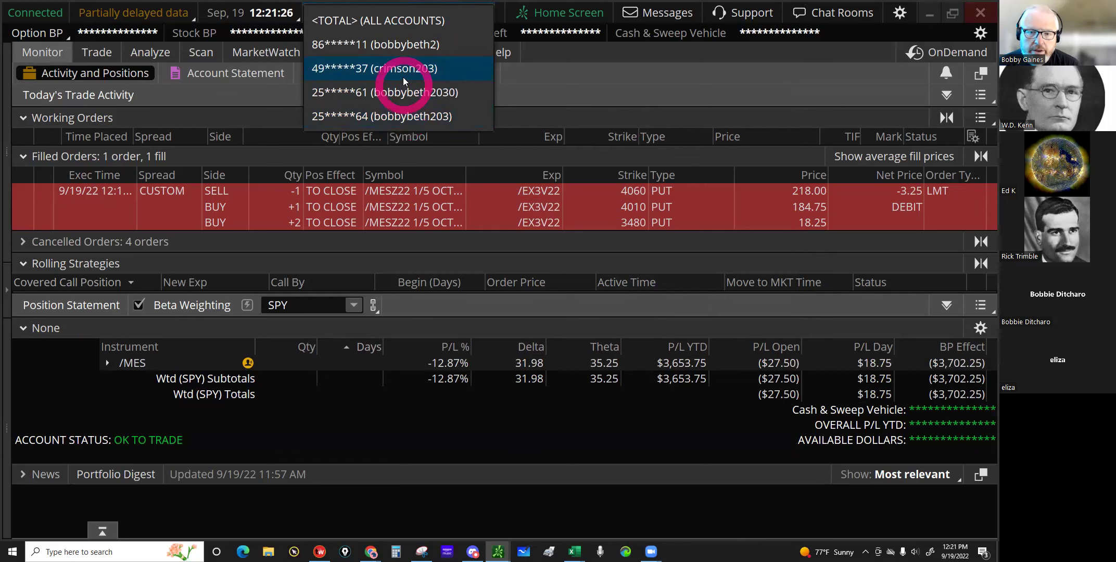
left_click(417, 117)
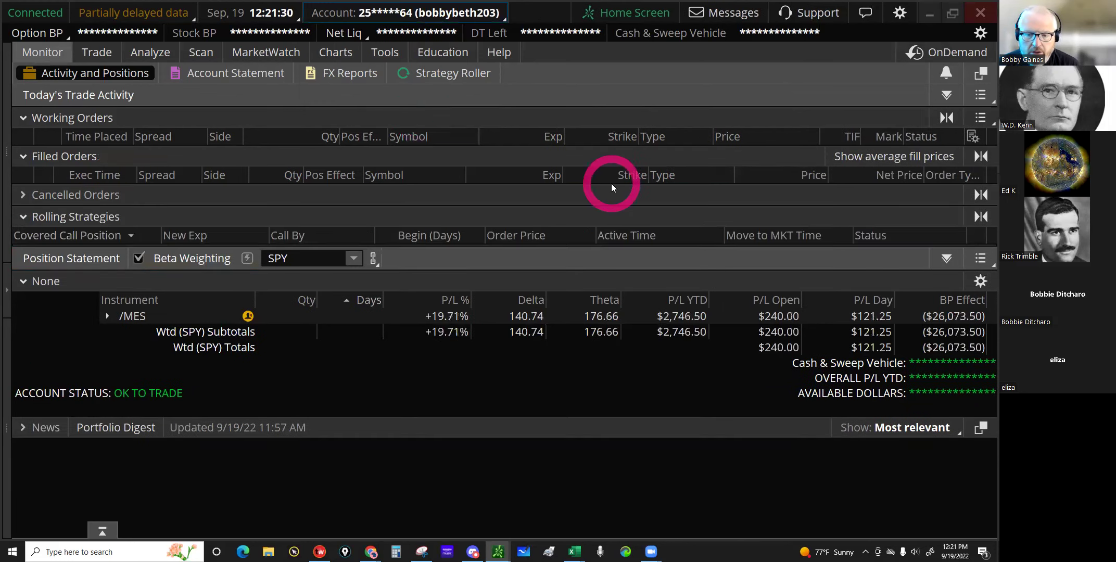
Step: Enter the /MES delta from thinkorswim, 140.74, as the 9/19/2022 weighted delta on the IRA spreadsheet's Greeks & Ratios sheet
left_click(440, 317)
left_click(536, 318)
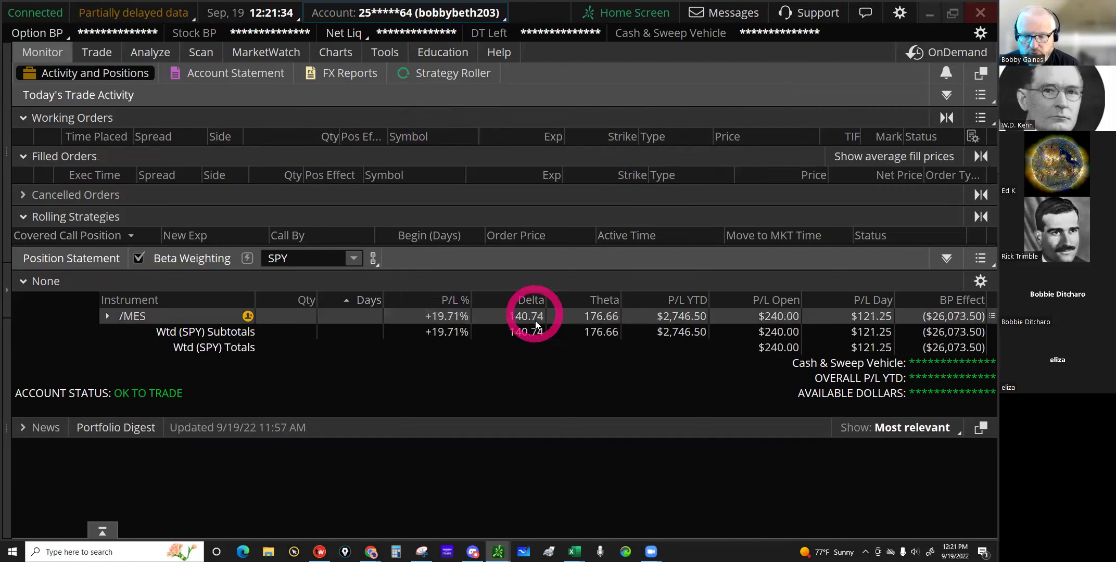
left_click(575, 552)
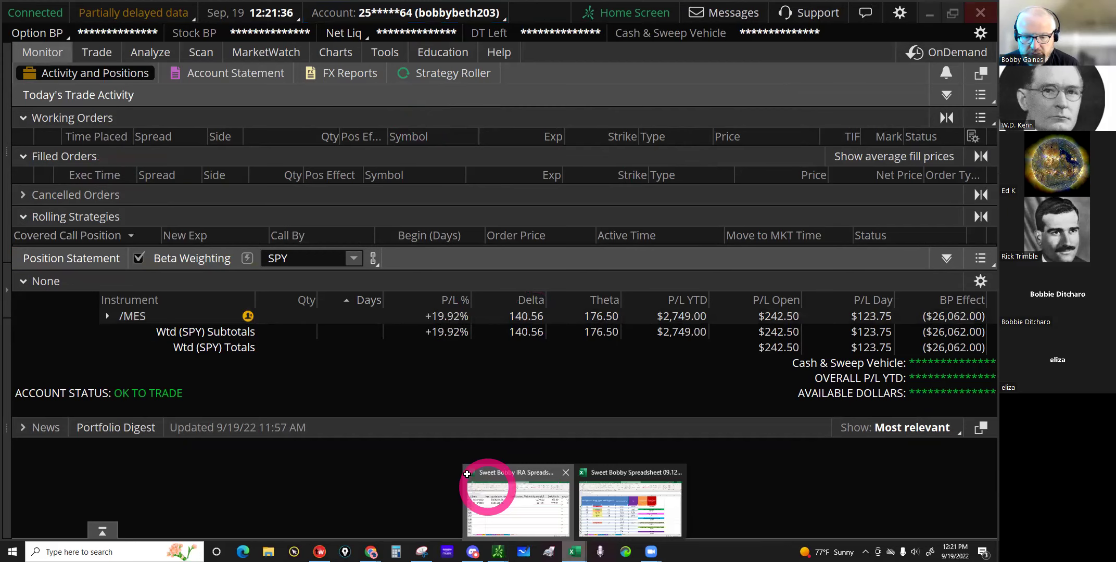
left_click(489, 489)
left_click(211, 523)
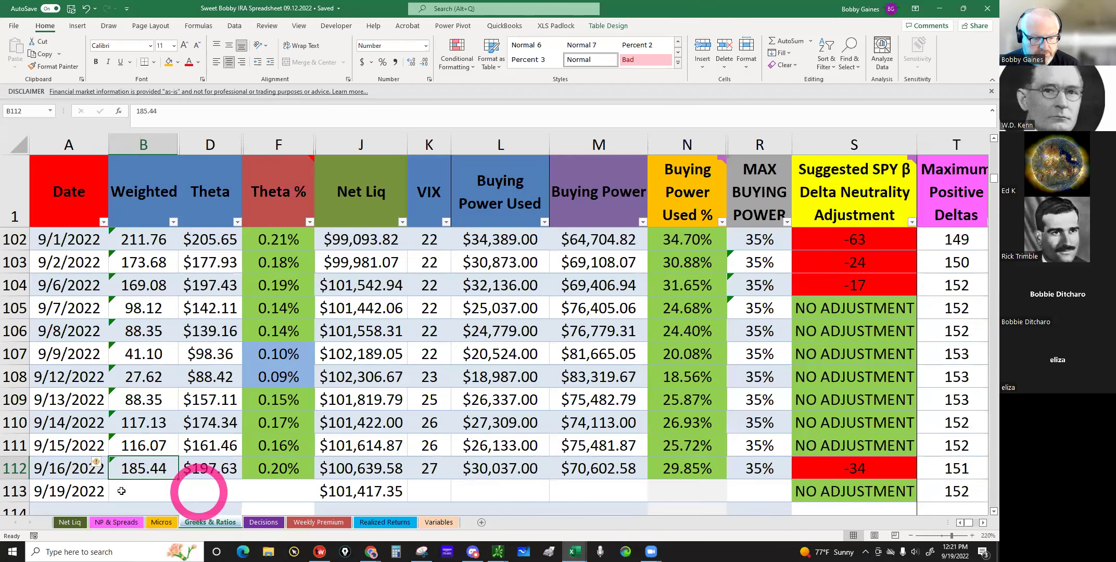
left_click(121, 491)
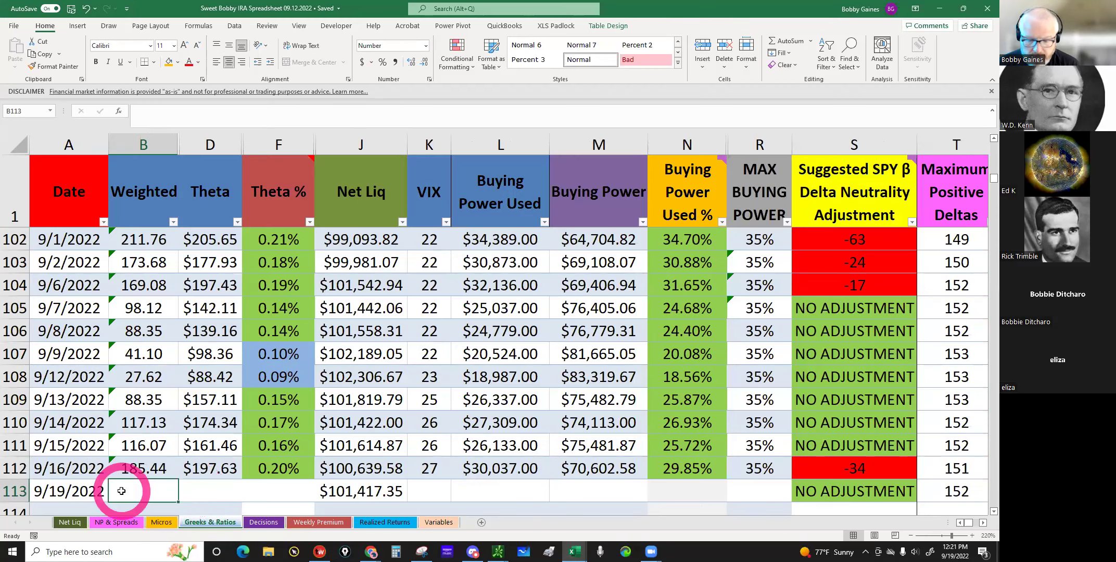
type("140.74")
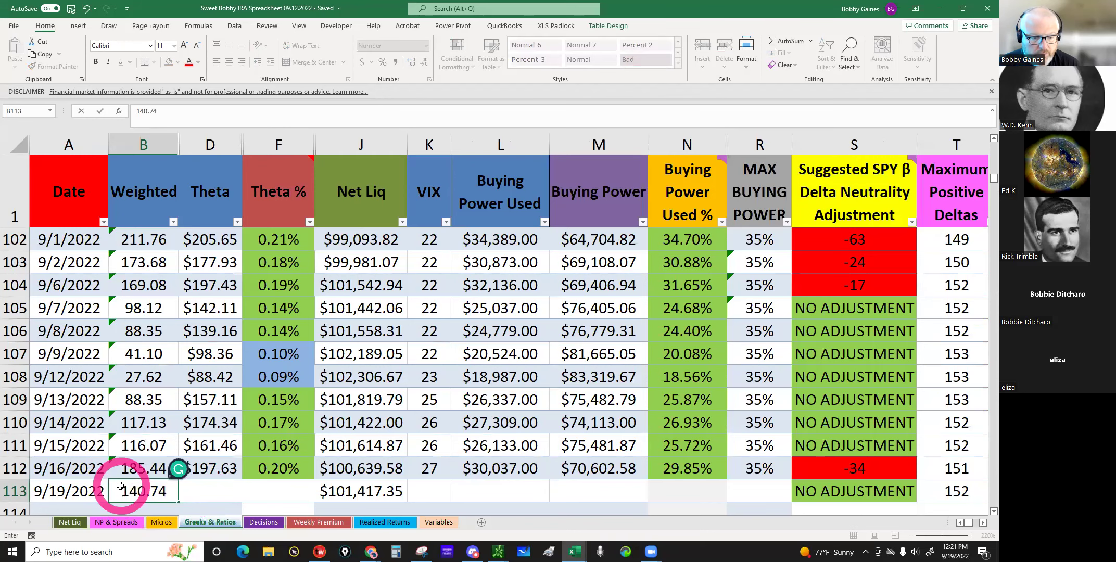
key("Return")
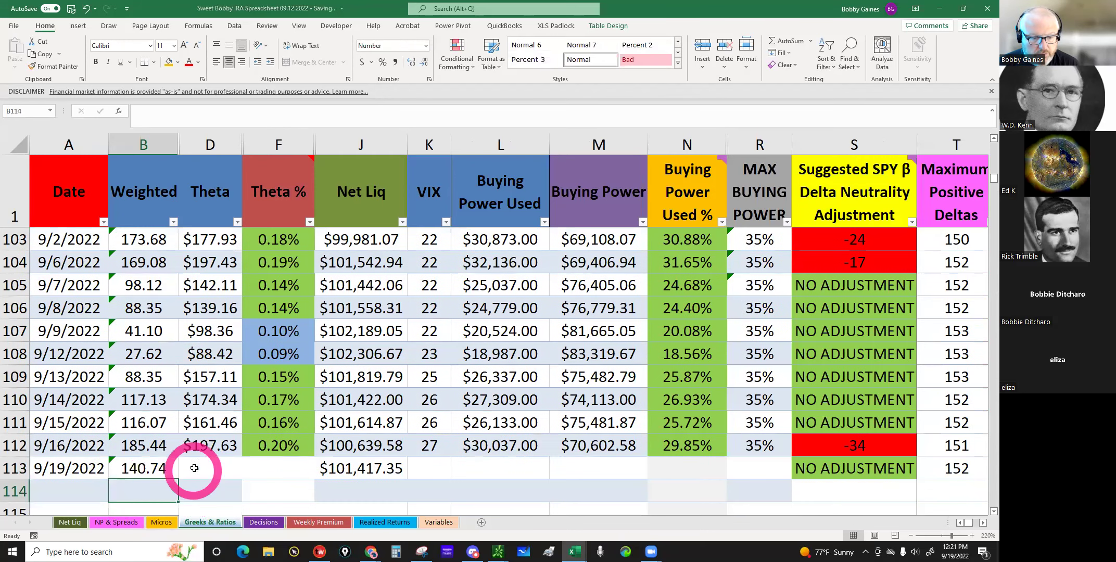
Step: Compare the 9/19/2022 weighted delta with that row's maximum positive deltas and suggested SPY delta neutrality adjustment
left_click(210, 469)
left_click(740, 502)
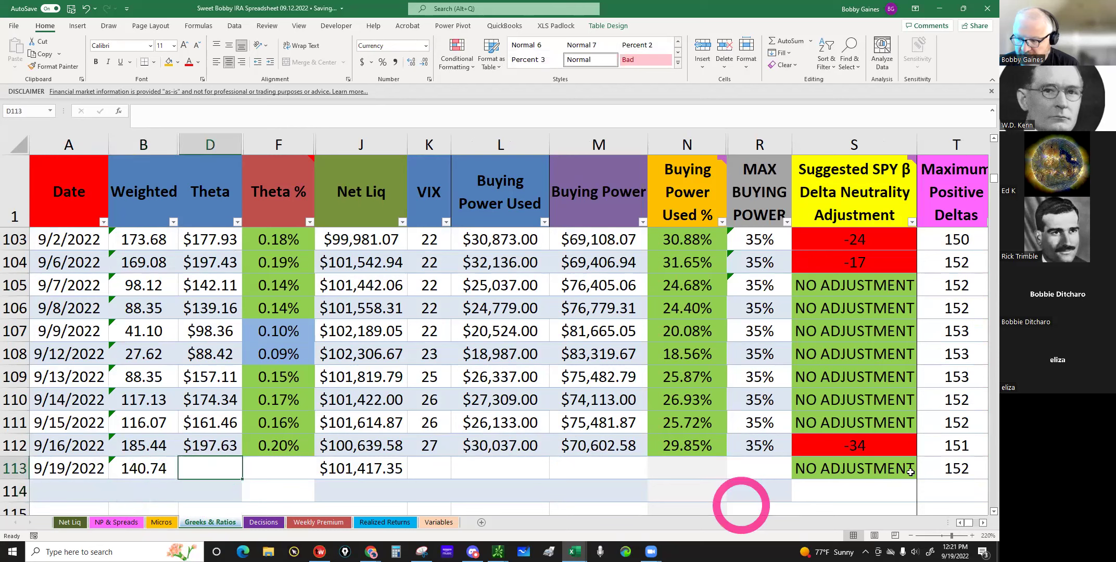
left_click(942, 468)
left_click(136, 480)
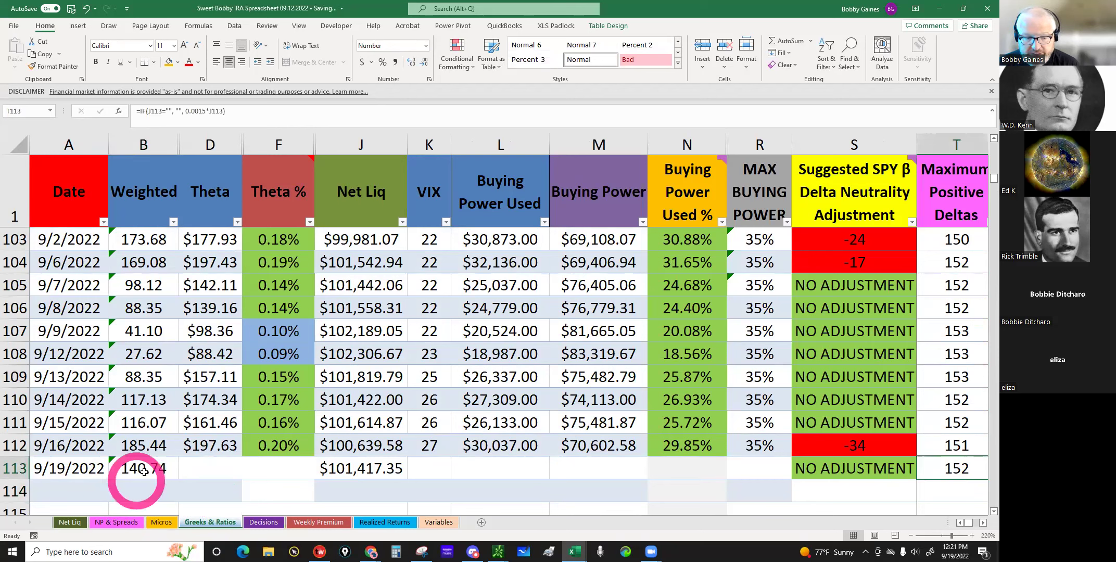
left_click(210, 471)
left_click(952, 472)
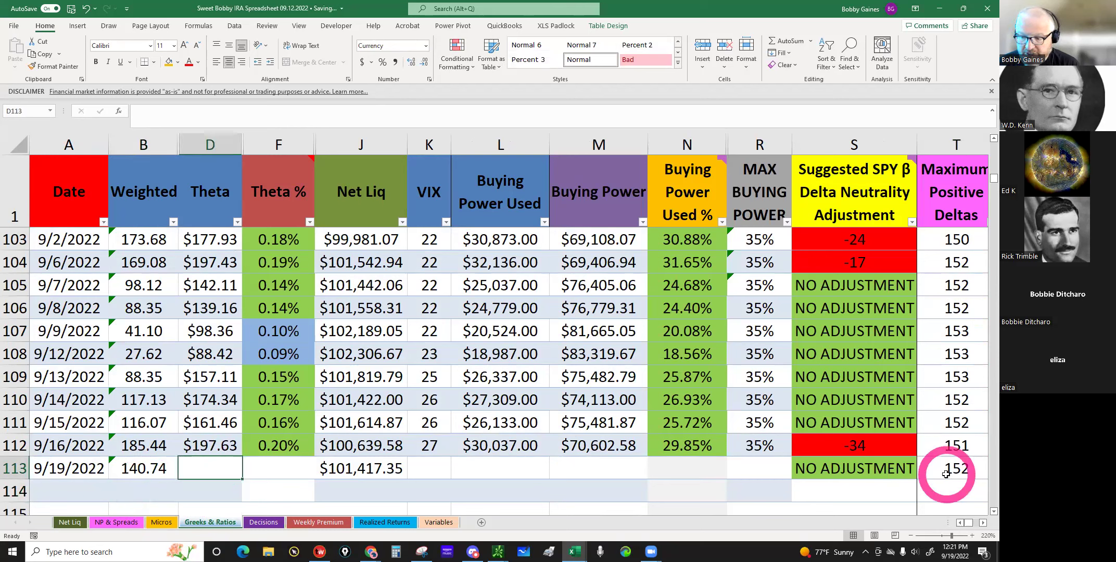
left_click(869, 469)
Step: Switch to thinkorswim and read the theta of the /MES position
left_click(499, 550)
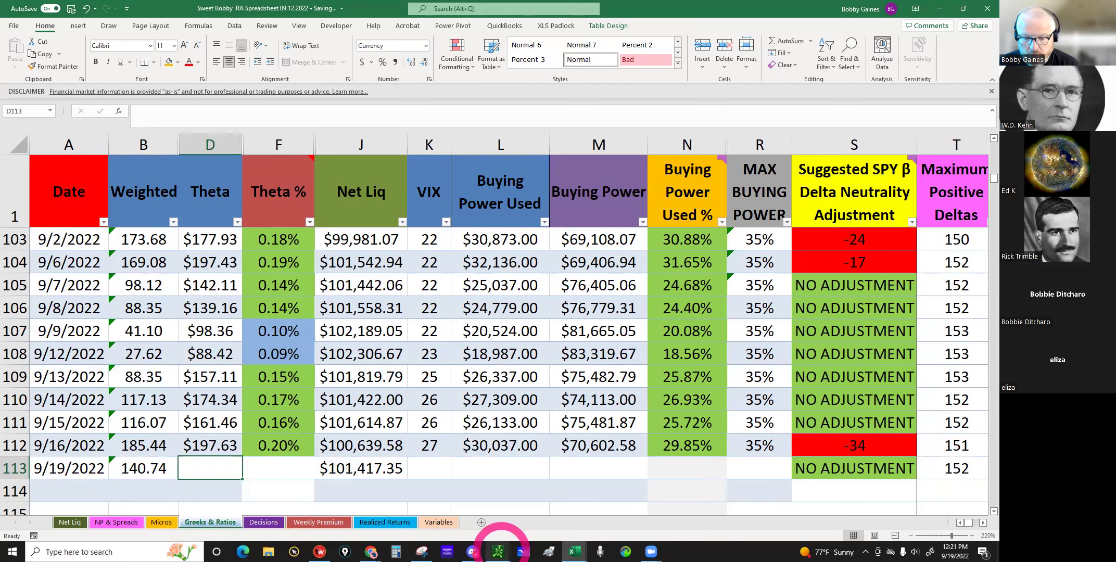
left_click(446, 504)
left_click(448, 395)
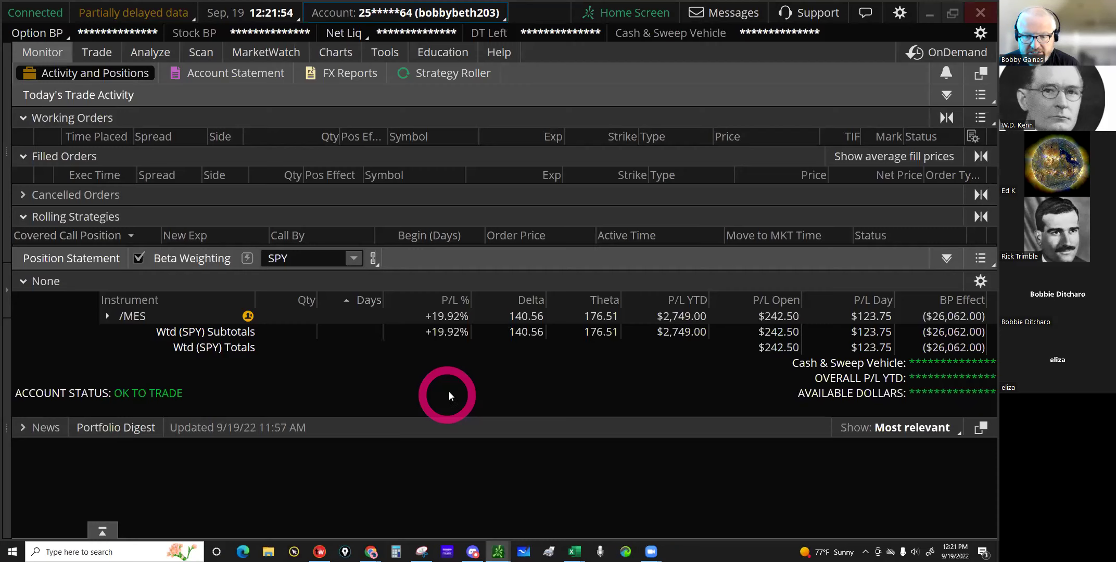
left_click(570, 316)
left_click(603, 315)
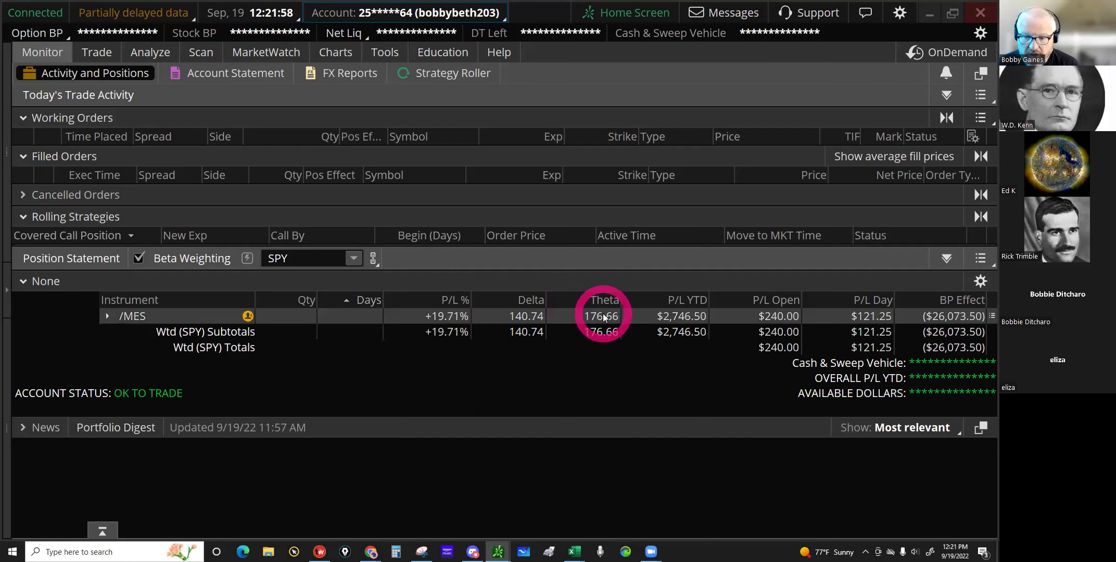
Step: Check the 9/19/2022 row on the IRA spreadsheet's Greeks & Ratios sheet and reread the /MES theta in thinkorswim
left_click(592, 539)
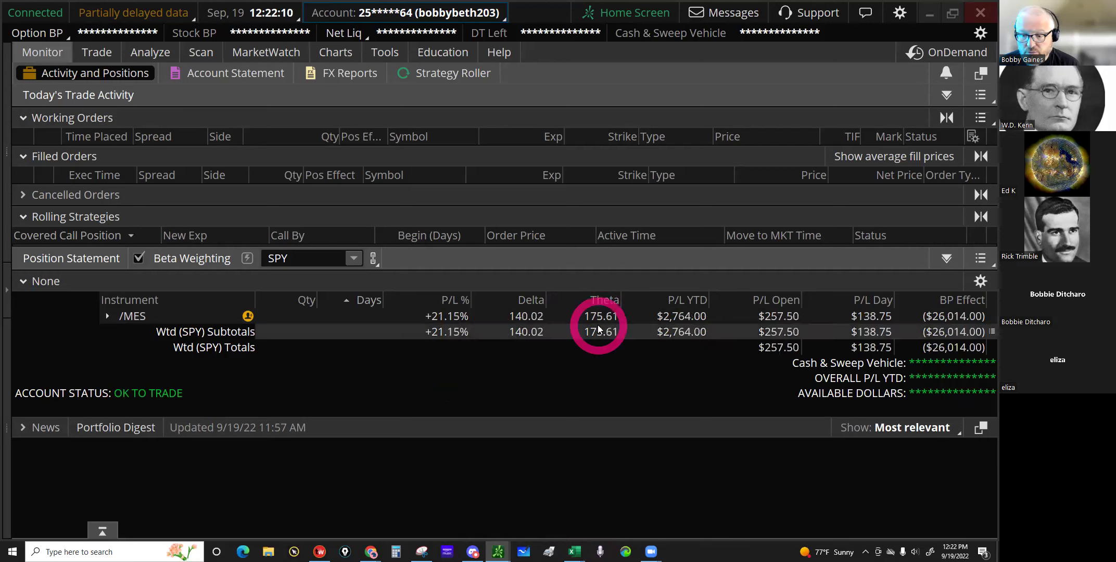
mouse_move(575, 549)
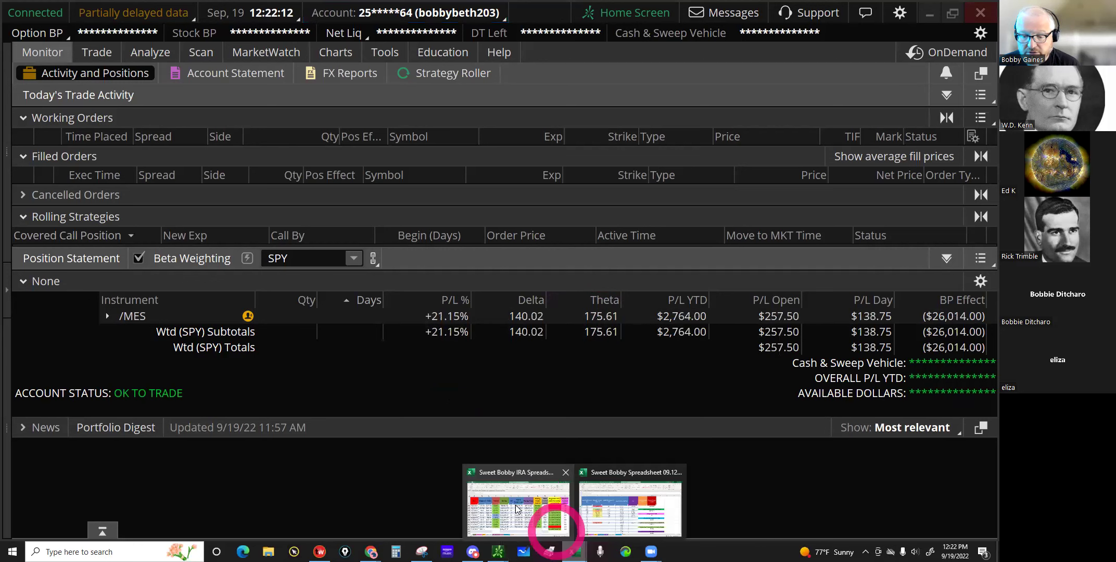
left_click(601, 506)
left_click(550, 551)
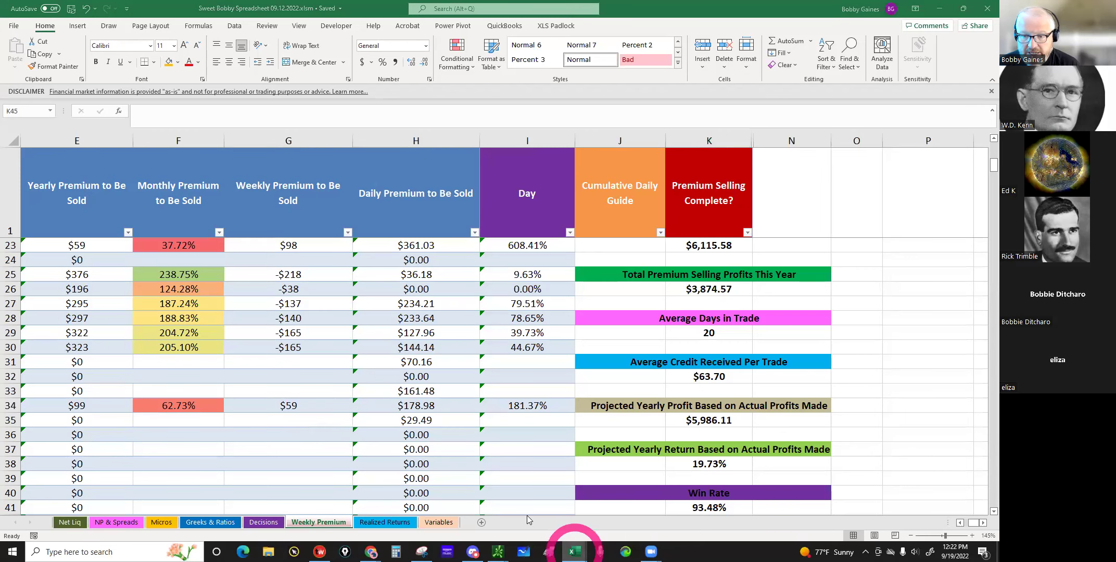
left_click(477, 505)
left_click(493, 553)
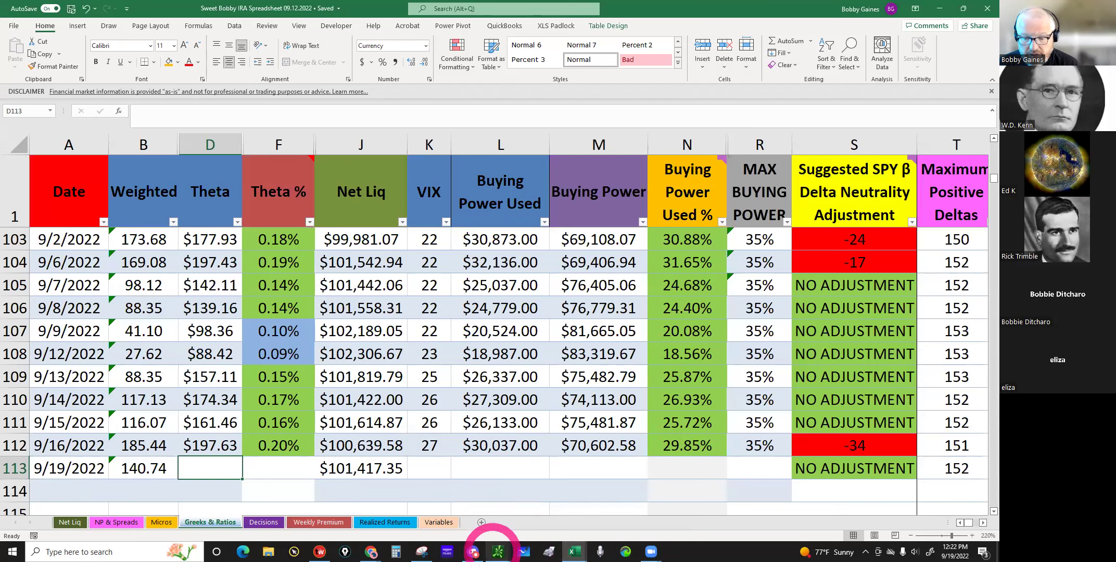
left_click(604, 326)
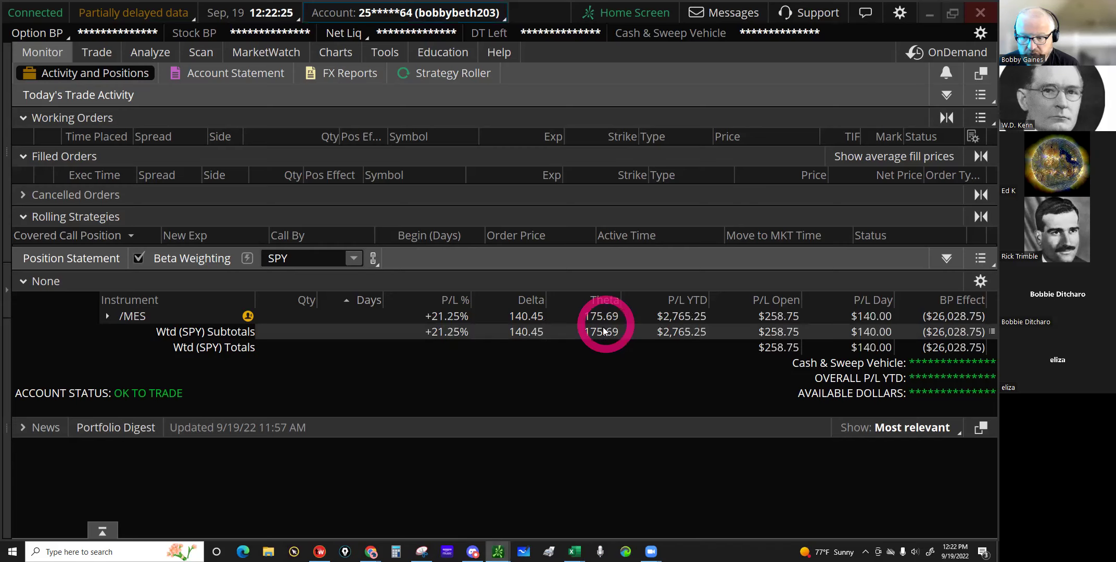
Step: Enter the /MES theta from thinkorswim, 175.61, as the 9/19/2022 theta on the IRA spreadsheet's Greeks & Ratios sheet
left_click(567, 552)
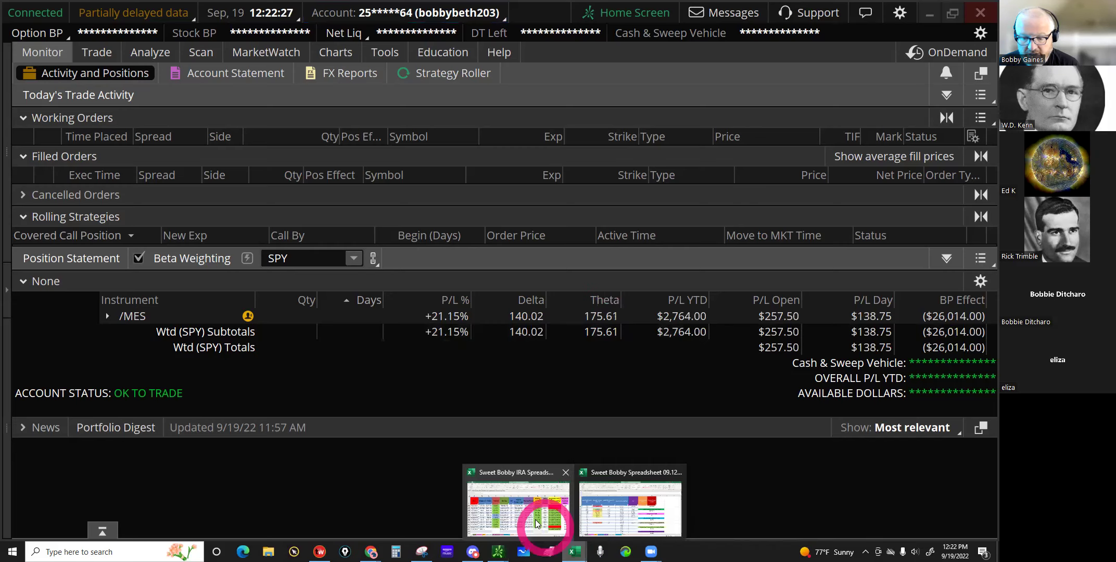
left_click(516, 484)
left_click(210, 464)
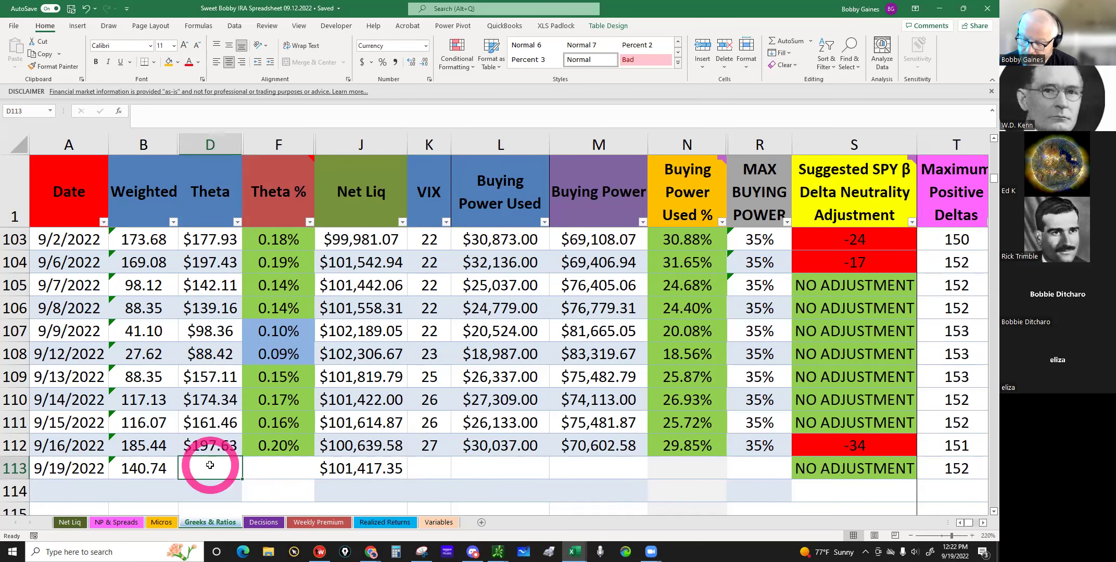
type("175.61")
key("Return")
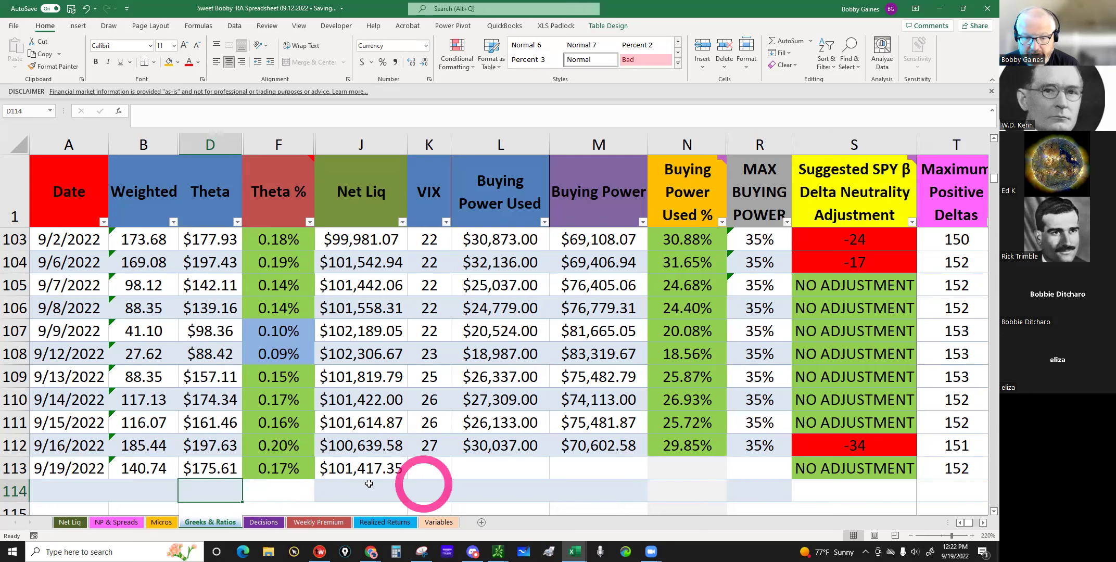
Step: Record a VIX of 26 in the 9/19/2022 row
left_click(426, 465)
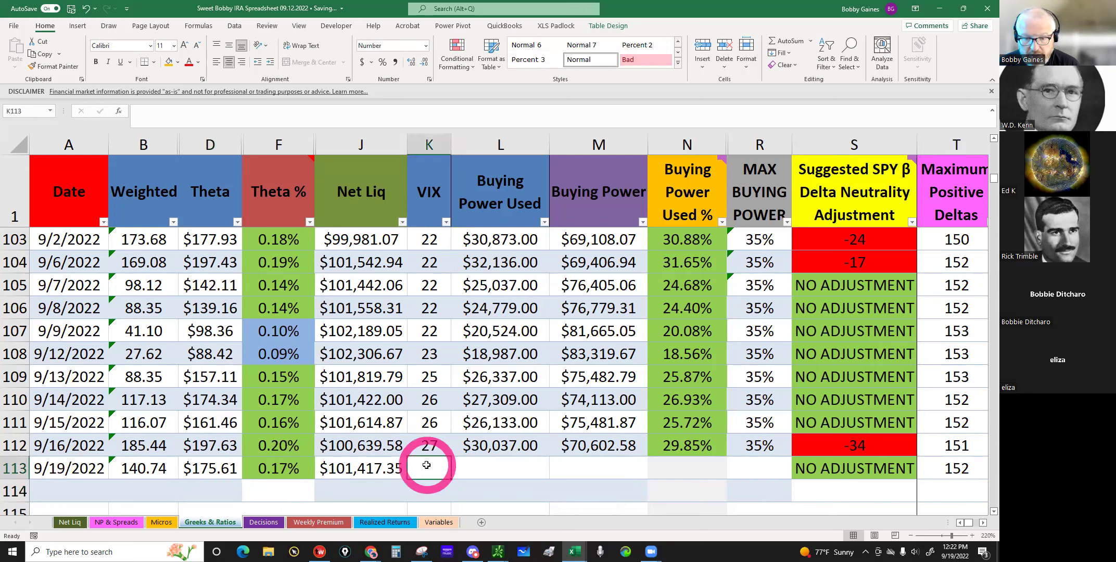
type("26")
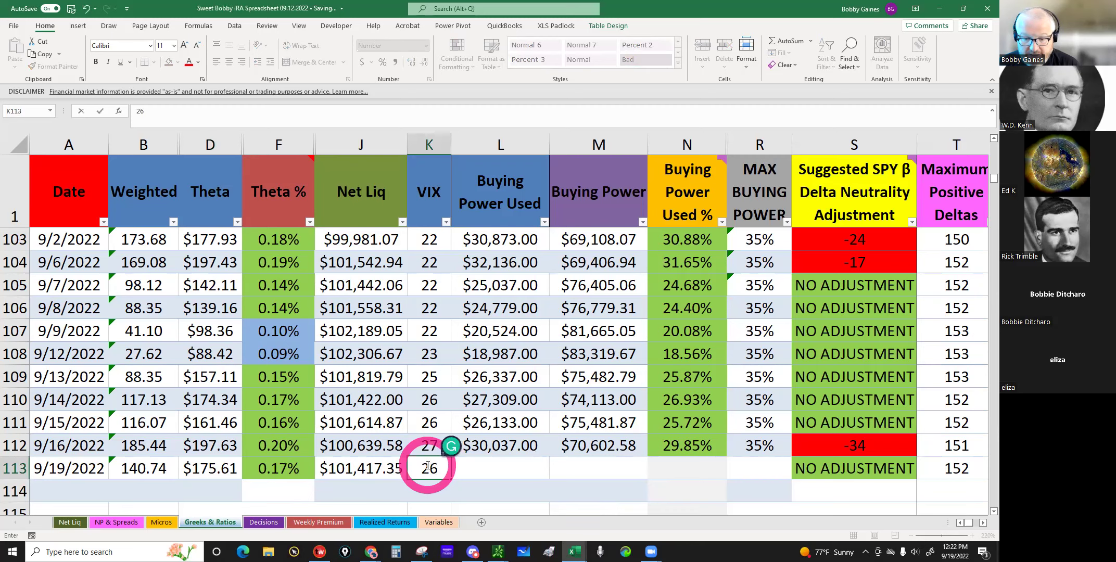
key("Return")
Step: Select the 9/19/2022 Buying Power Used cell and switch to thinkorswim to read the /MES buying power effect
left_click(473, 465)
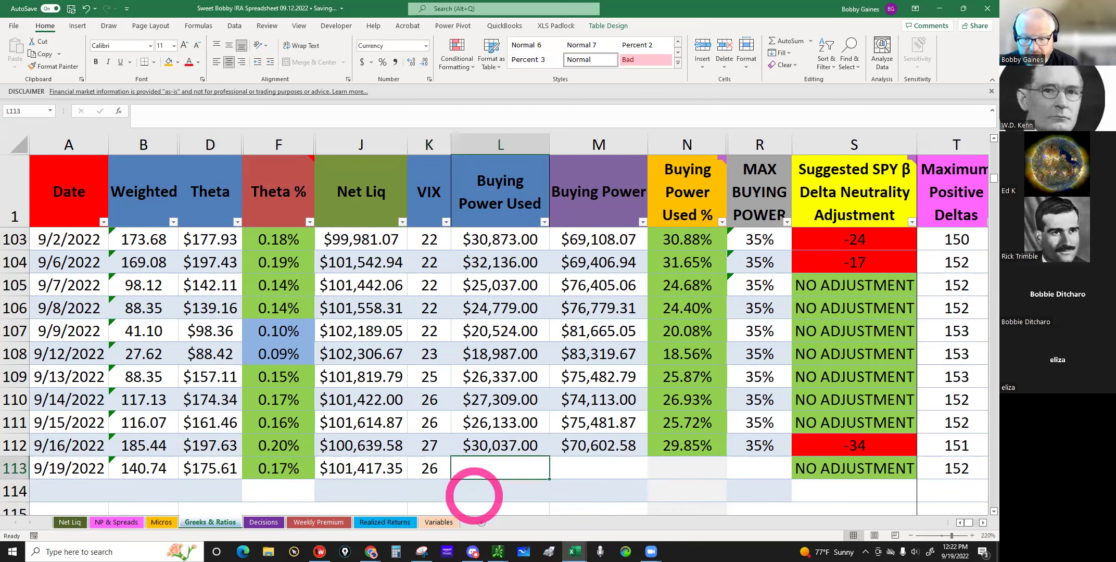
left_click(463, 534)
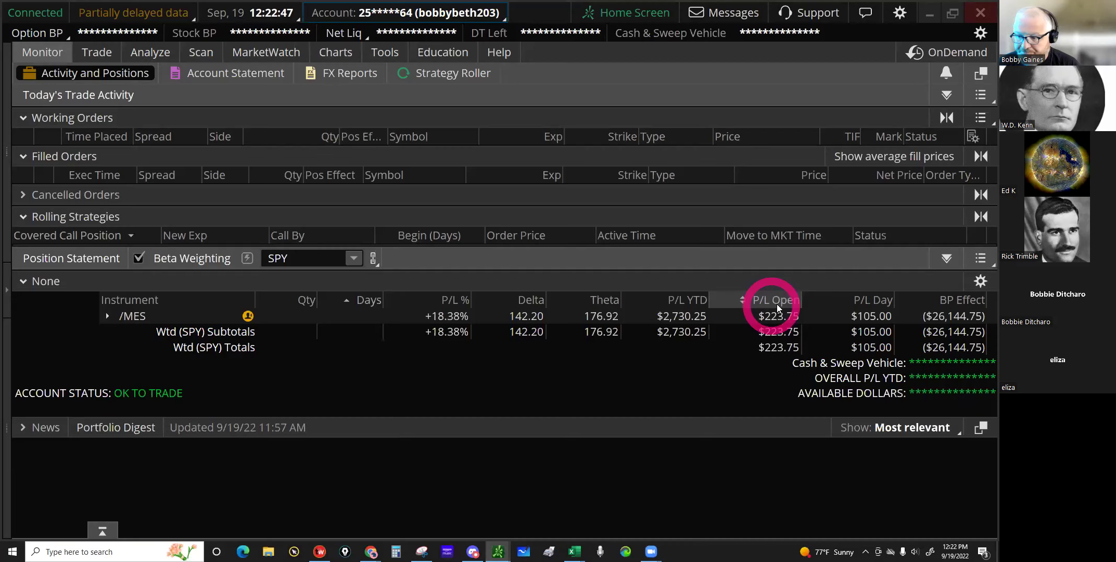
Step: Switch to the IRA spreadsheet in Excel and enter 26144 as the Buying Power Used for 9/19/2022 in cell L113
left_click(629, 536)
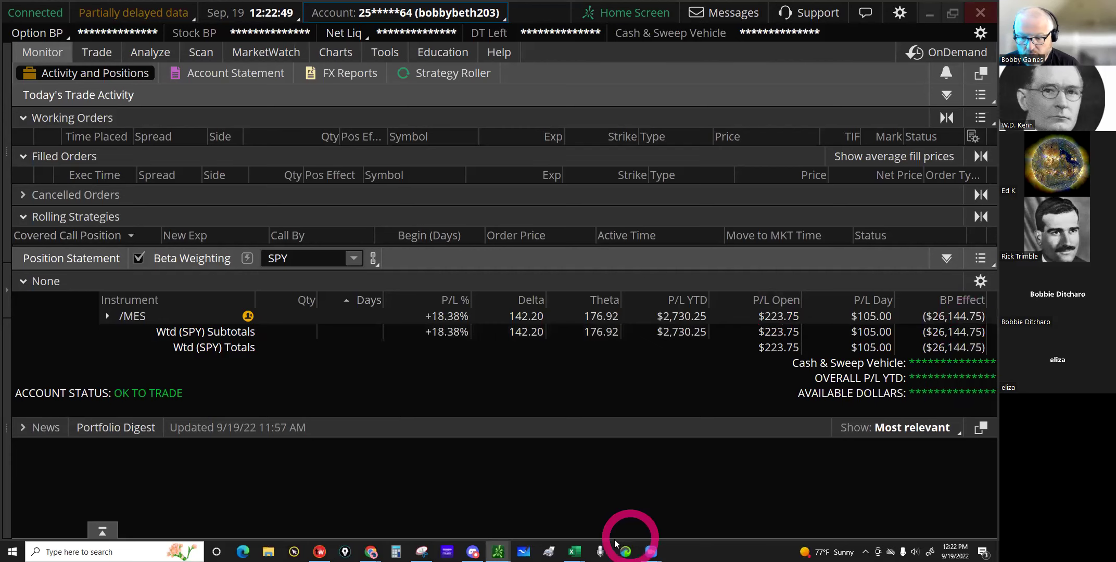
left_click(475, 486)
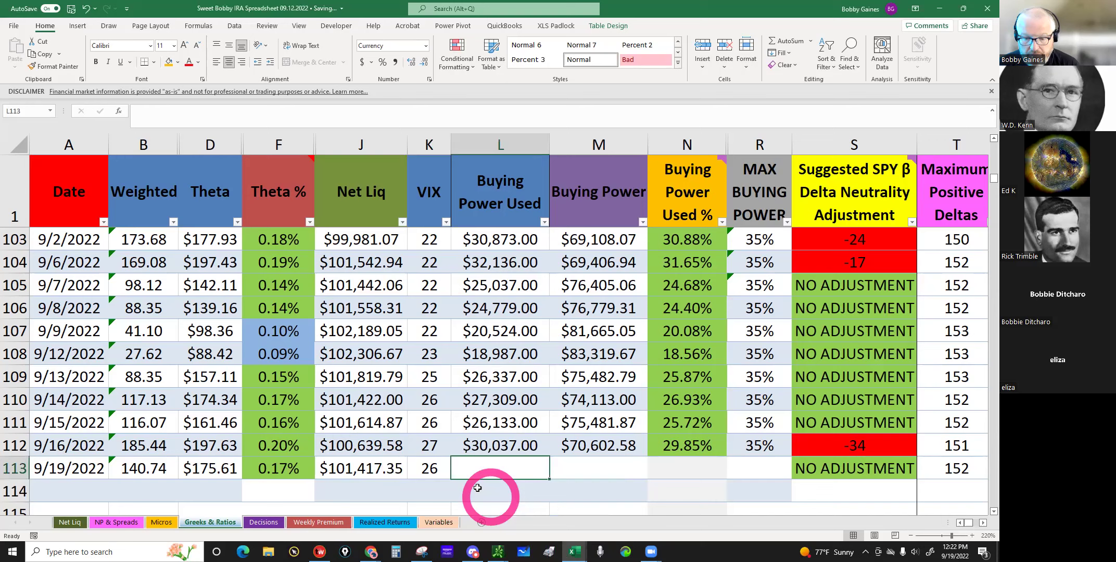
left_click(470, 469)
type("26,14")
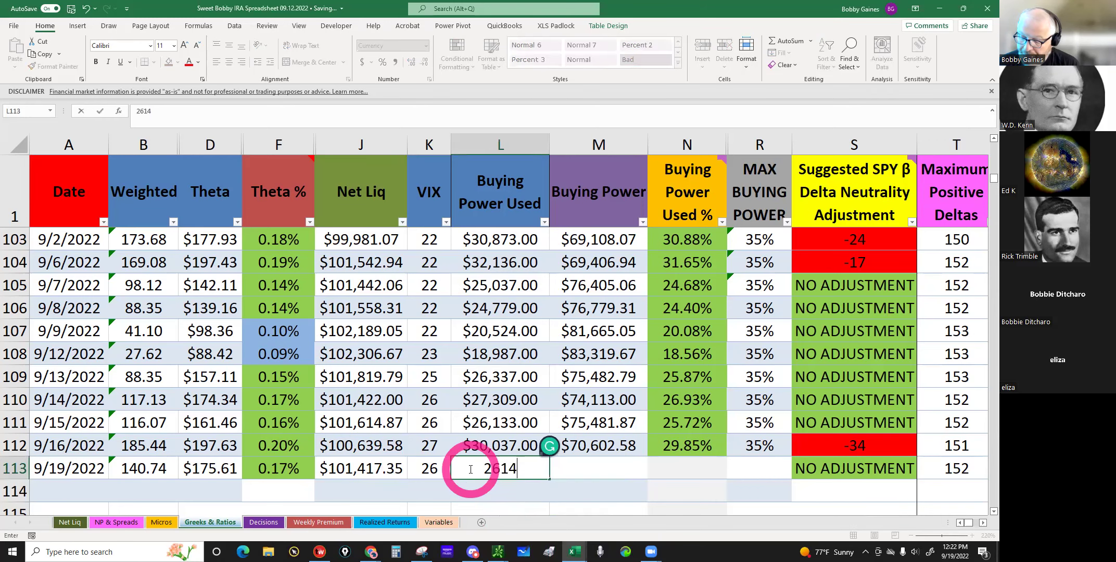
type("4")
key("Return")
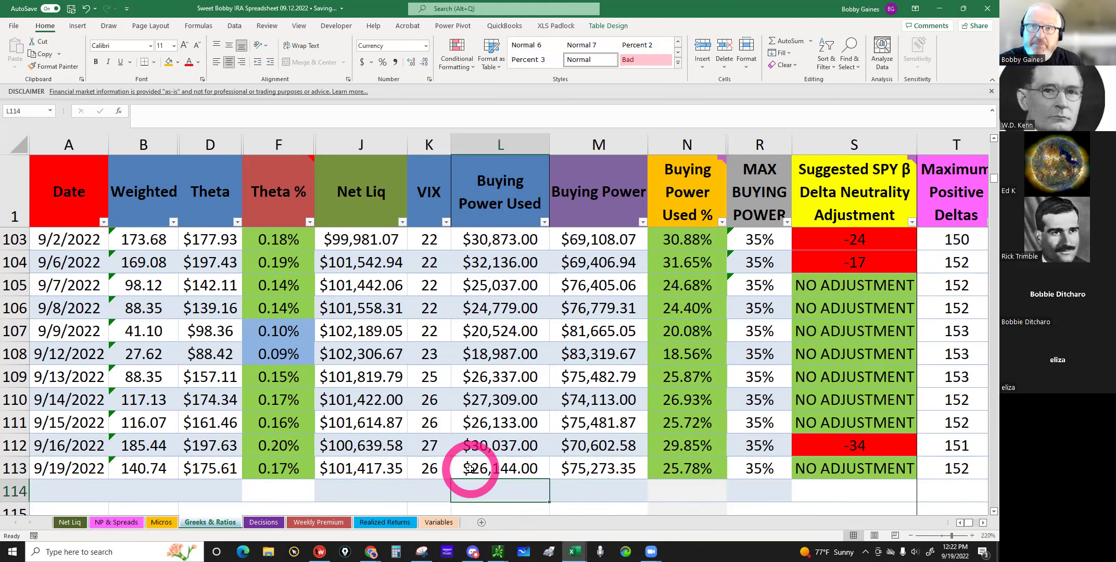
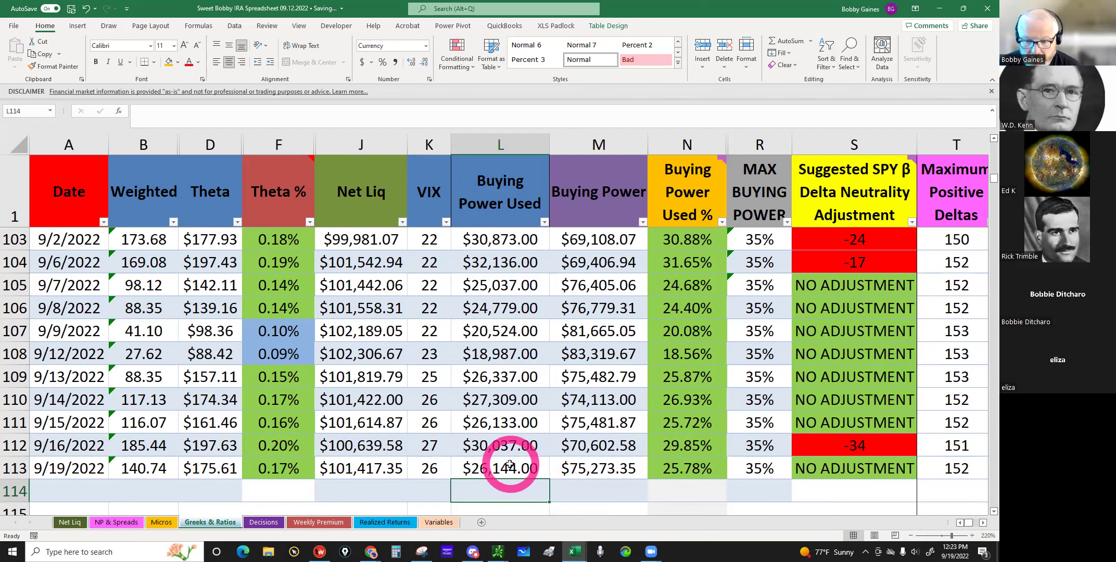
Step: Review the 9/19/2022 row's buying power used percentage, theta percentage and suggested SPY delta neutrality adjustment
left_click(833, 469)
left_click(714, 468)
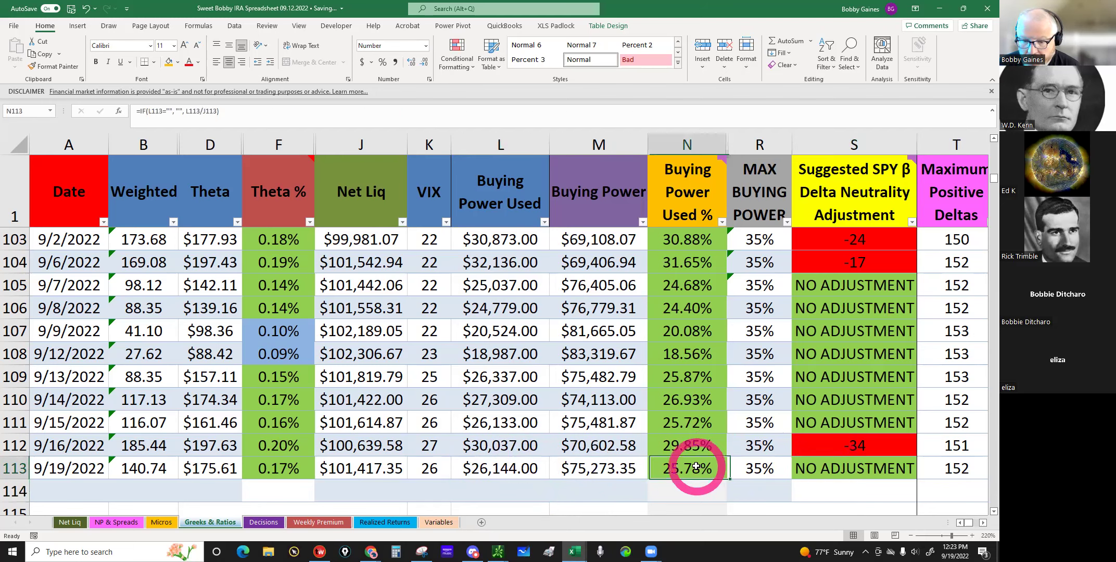
left_click(284, 469)
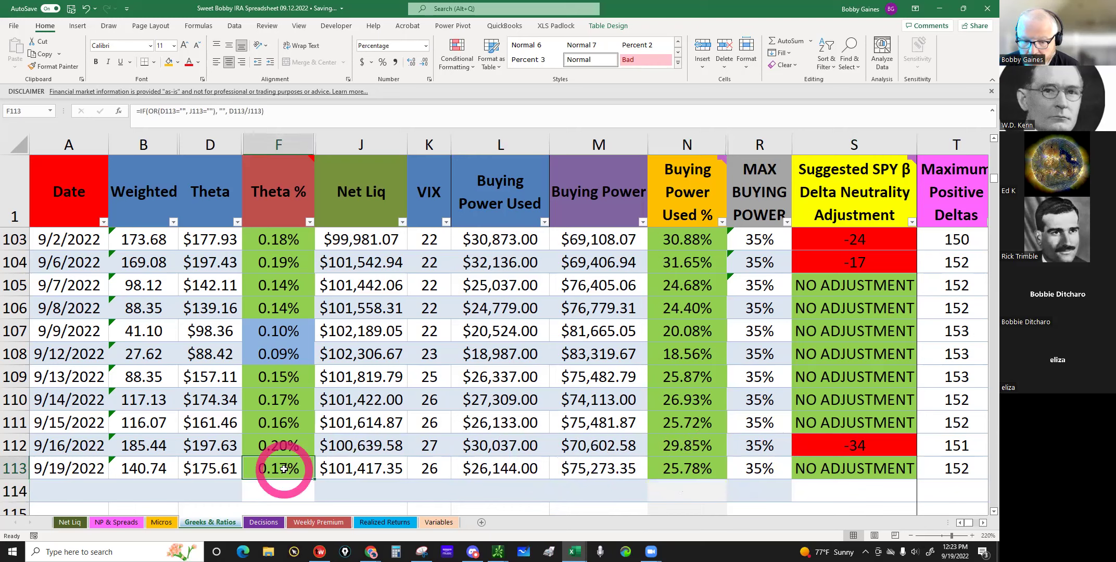
left_click(840, 470)
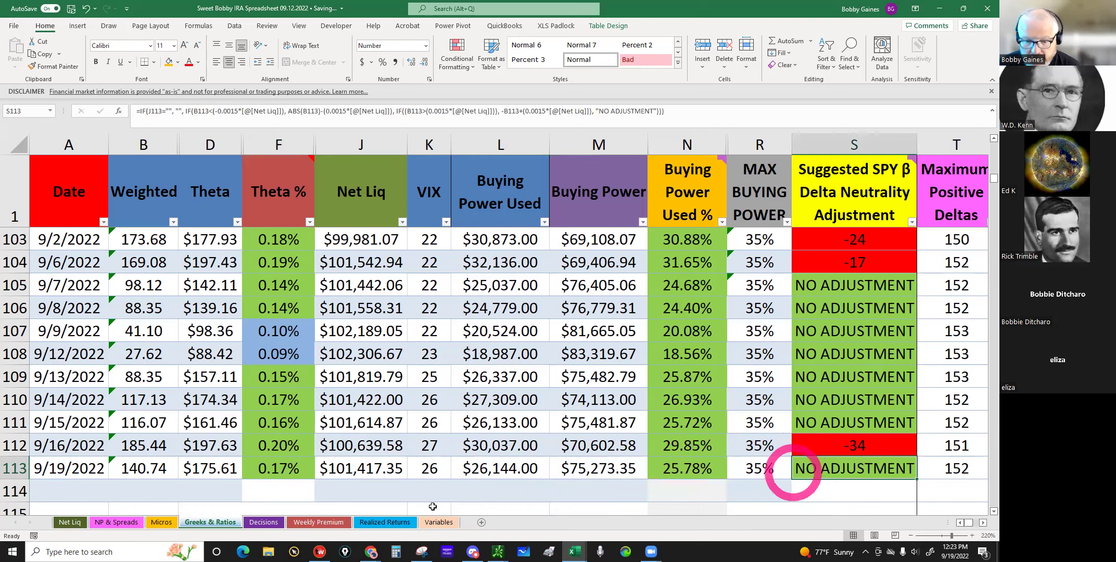
Step: On the Decisions sheet, clear the two yes/no answers in B5:B6 and check the new opening trade answer in B3
left_click(263, 523)
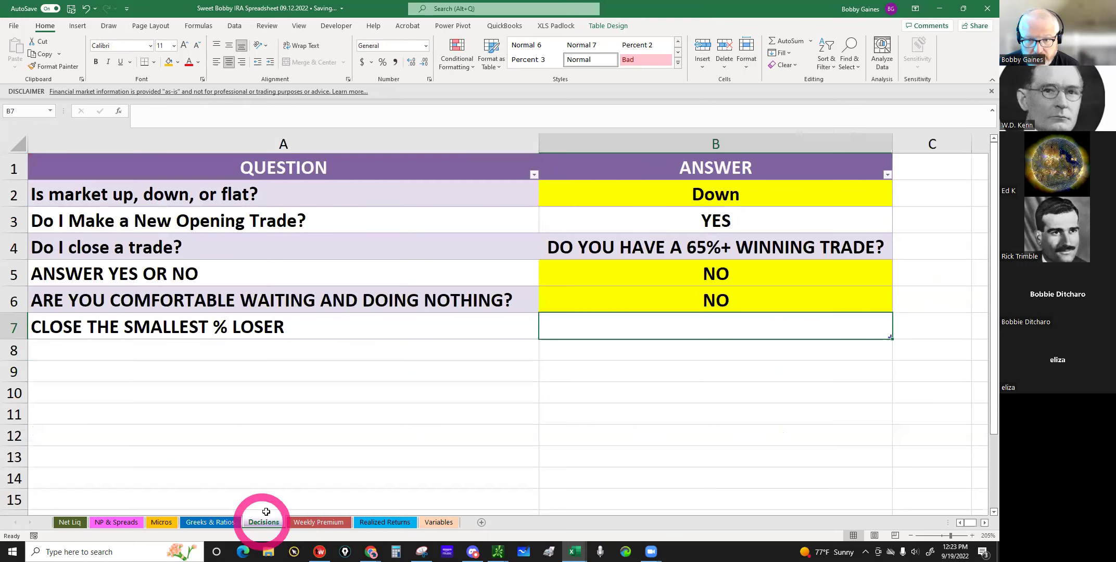
left_click(638, 195)
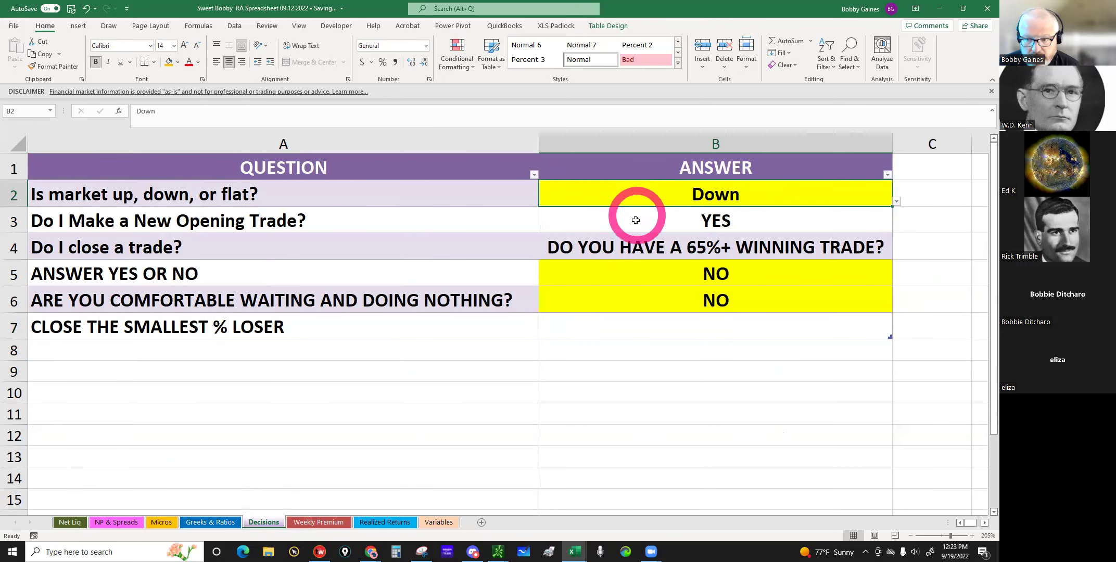
left_click(635, 220)
left_click_drag(662, 269, 673, 308)
key("Delete")
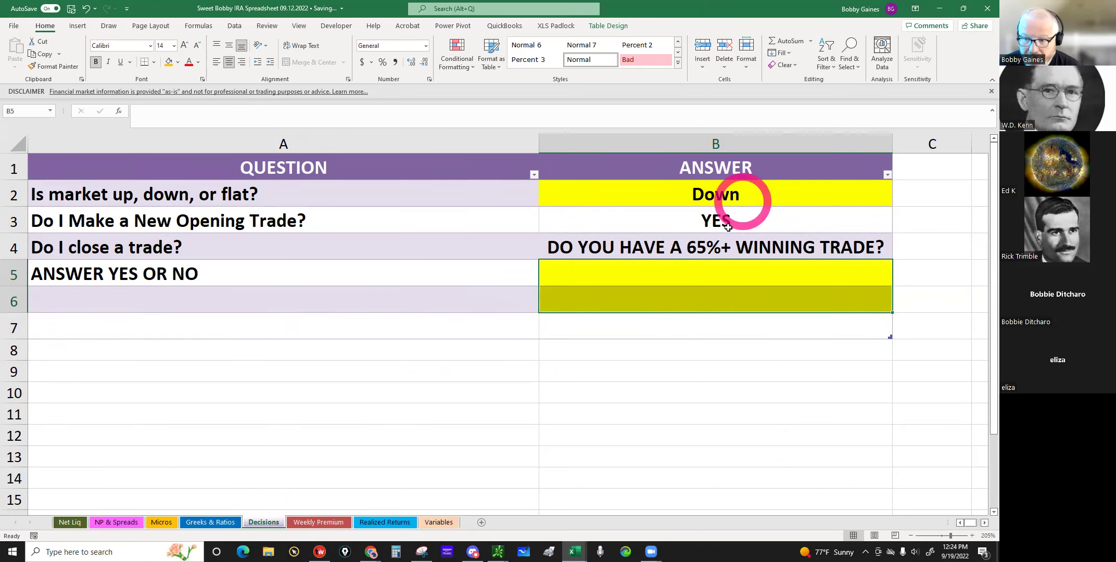
left_click(723, 227)
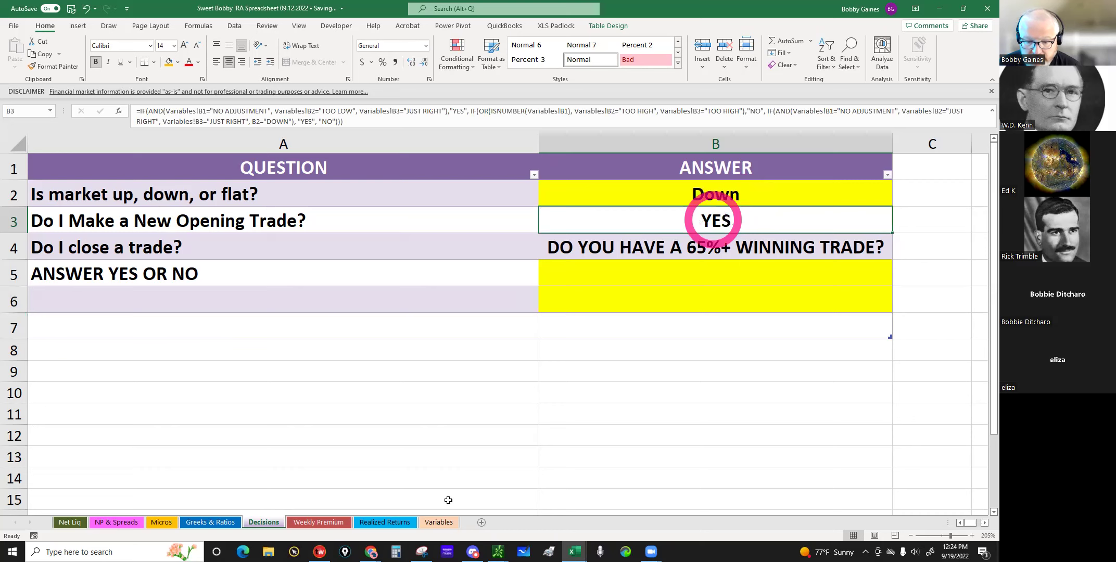
Step: Switch to the main thinkorswim window, show its charts and enlarge the volume pane beneath the /ES chart
mouse_move(498, 549)
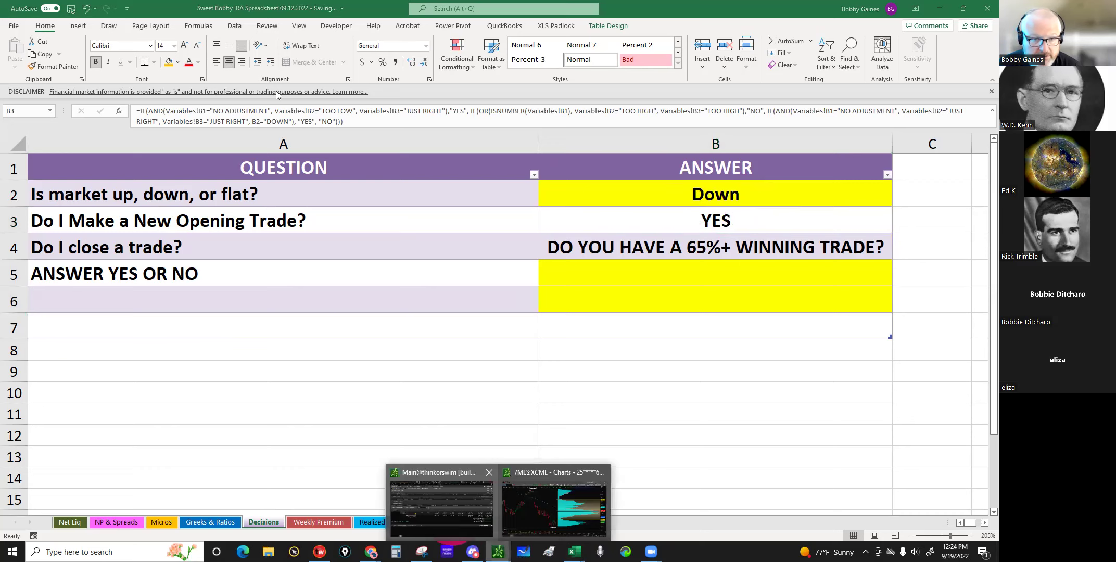
left_click(441, 507)
left_click(339, 54)
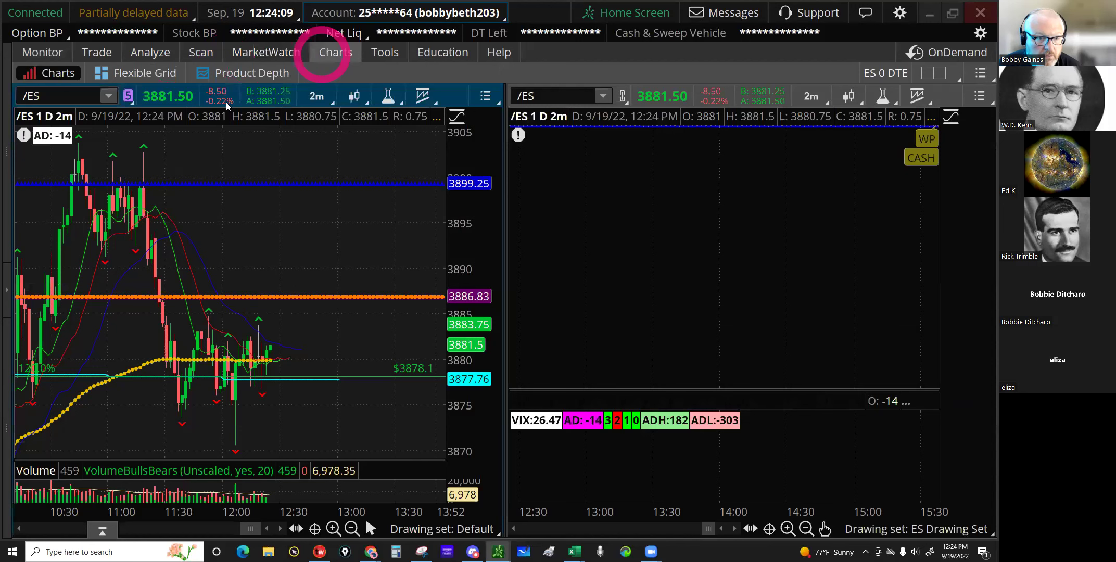
left_click(224, 102)
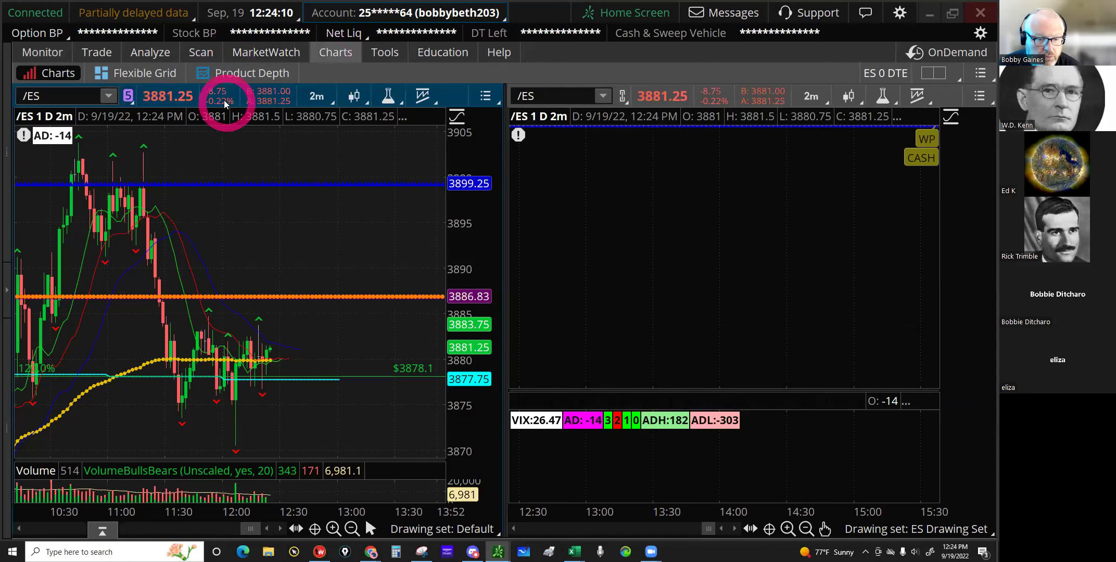
left_click(283, 396)
left_click(277, 458)
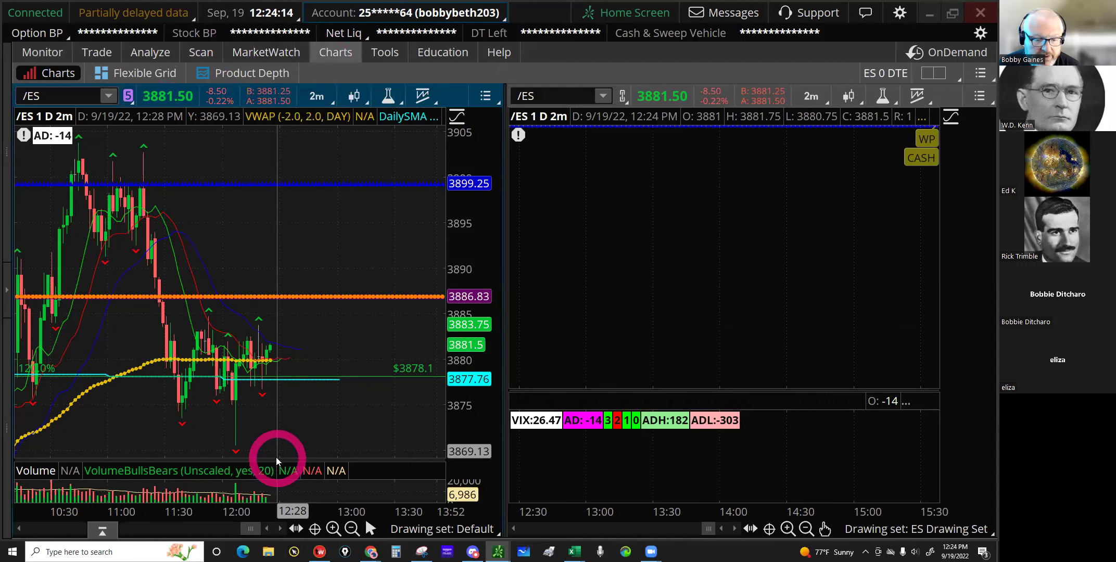
left_click_drag(276, 391, 276, 391)
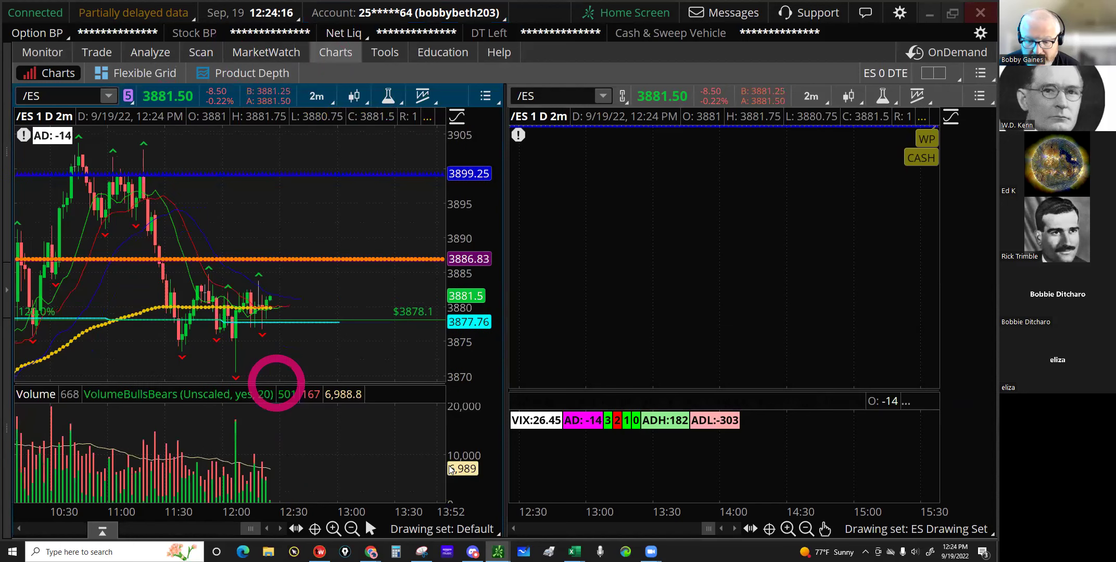
left_click(497, 552)
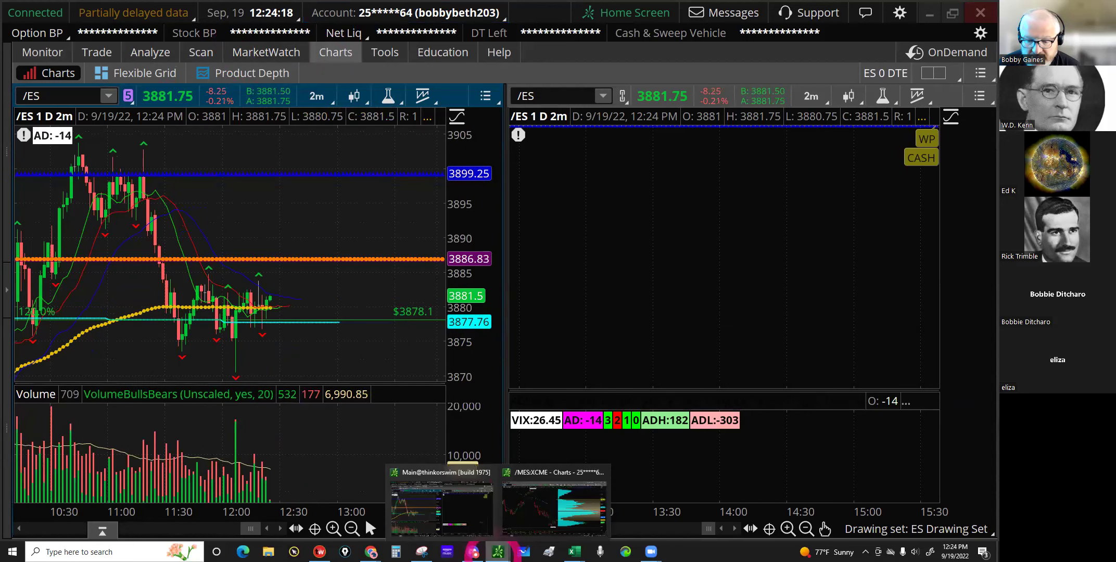
left_click(573, 552)
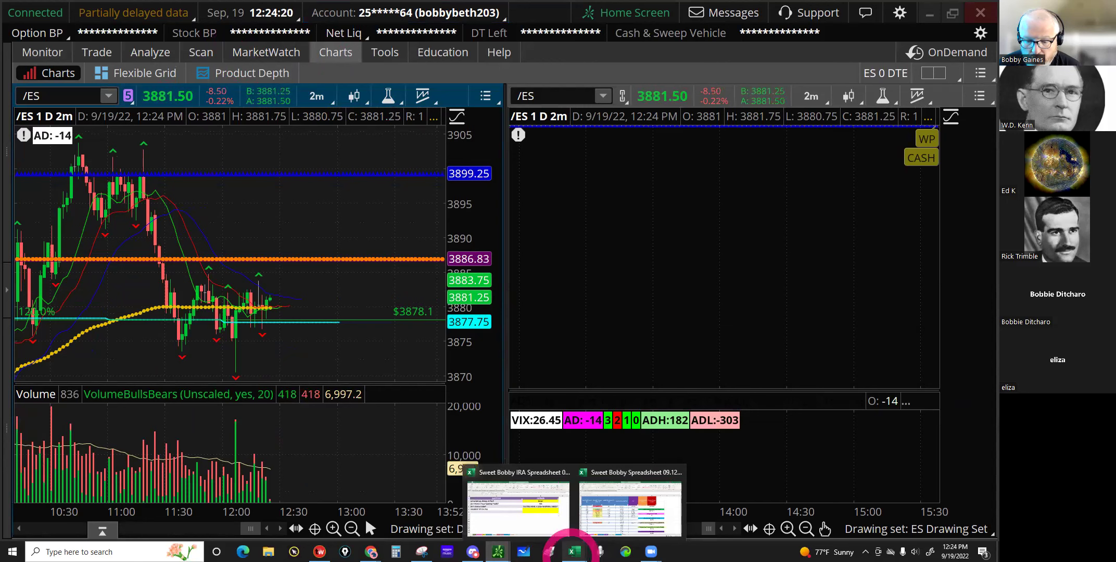
mouse_move(498, 551)
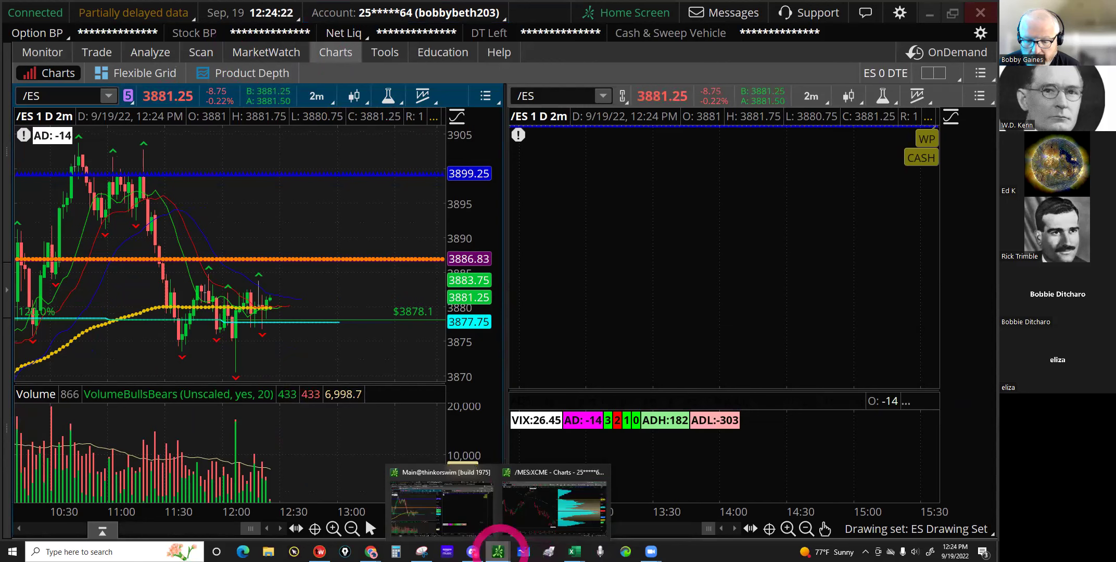
Step: Switch to the tastyworks trading platform and maximize its window
mouse_move(319, 552)
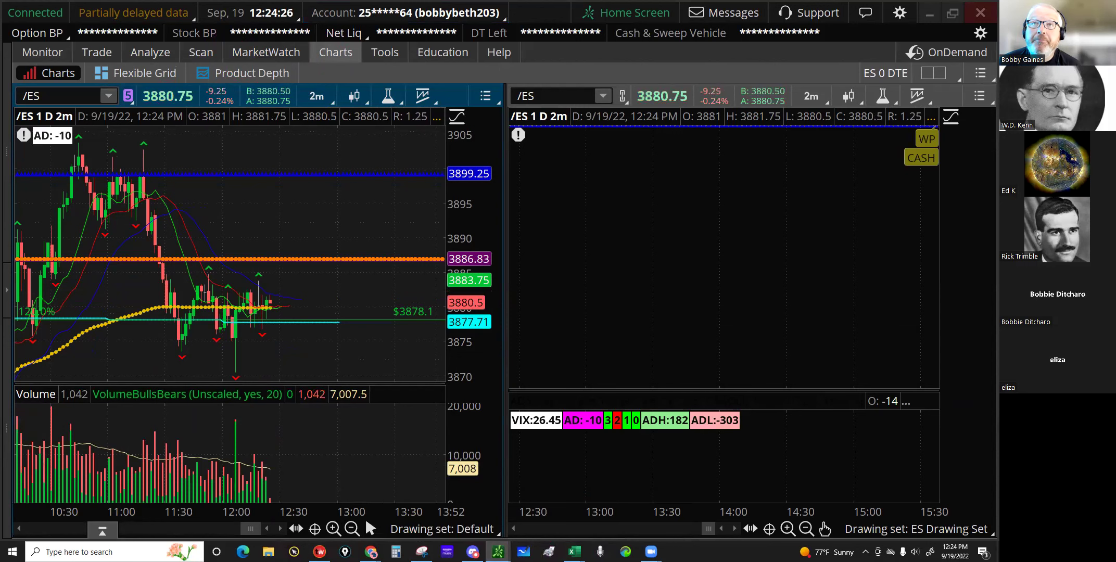
key("alt+Tab")
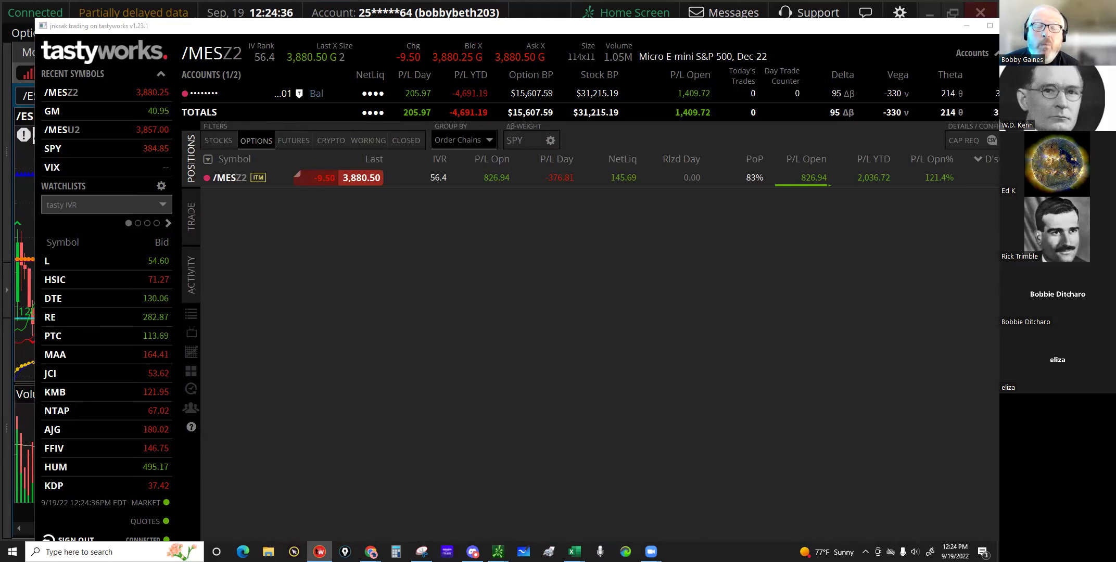
left_click(571, 165)
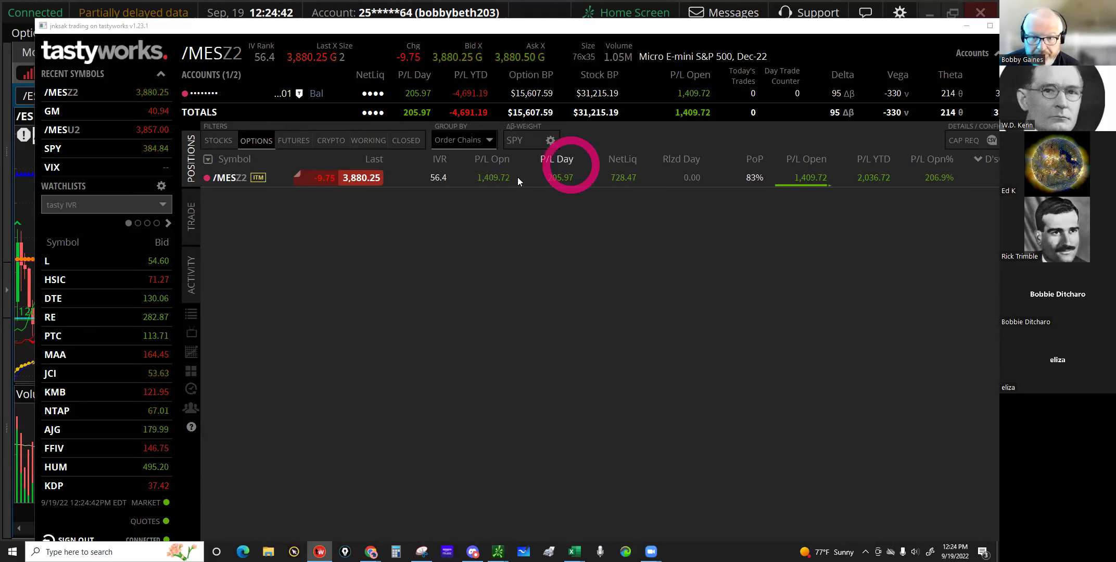
left_click(982, 30)
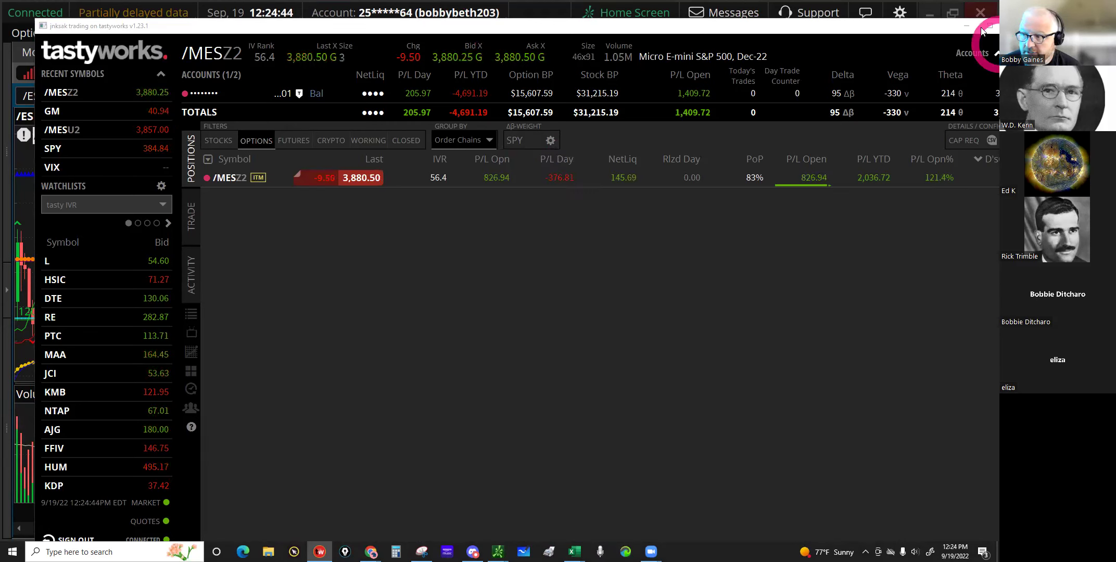
left_click(251, 187)
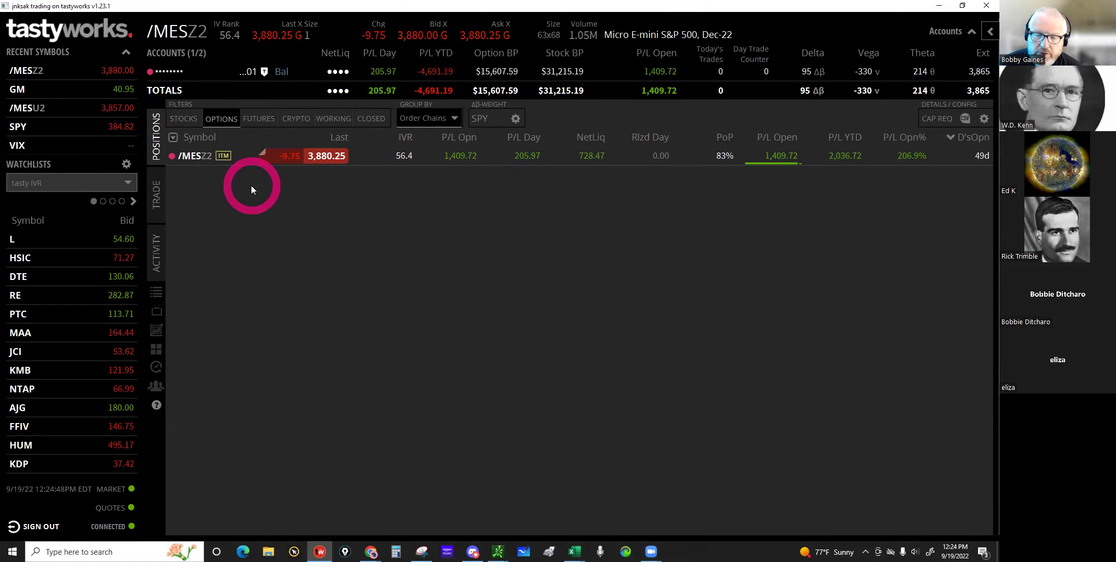
Step: Expand the /MESZ2 entry in the options positions to list its individual put contracts
left_click(125, 29)
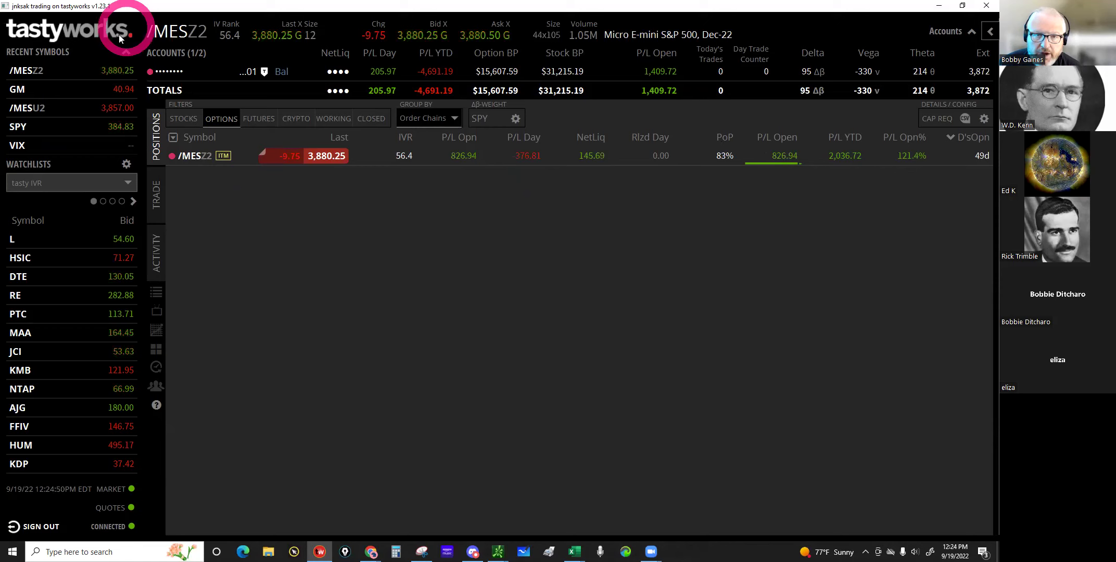
left_click(222, 147)
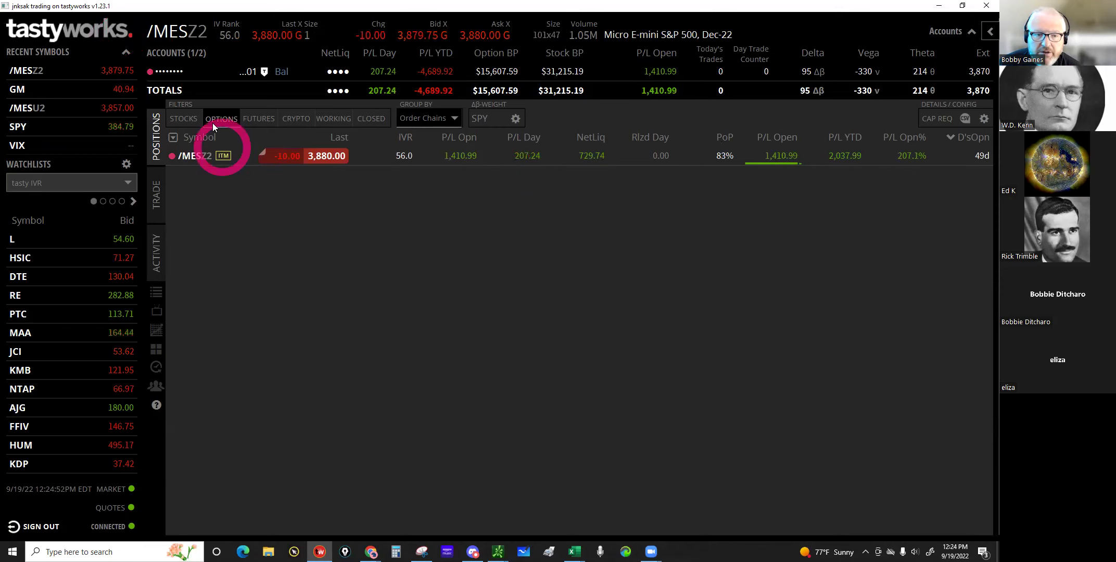
left_click(168, 171)
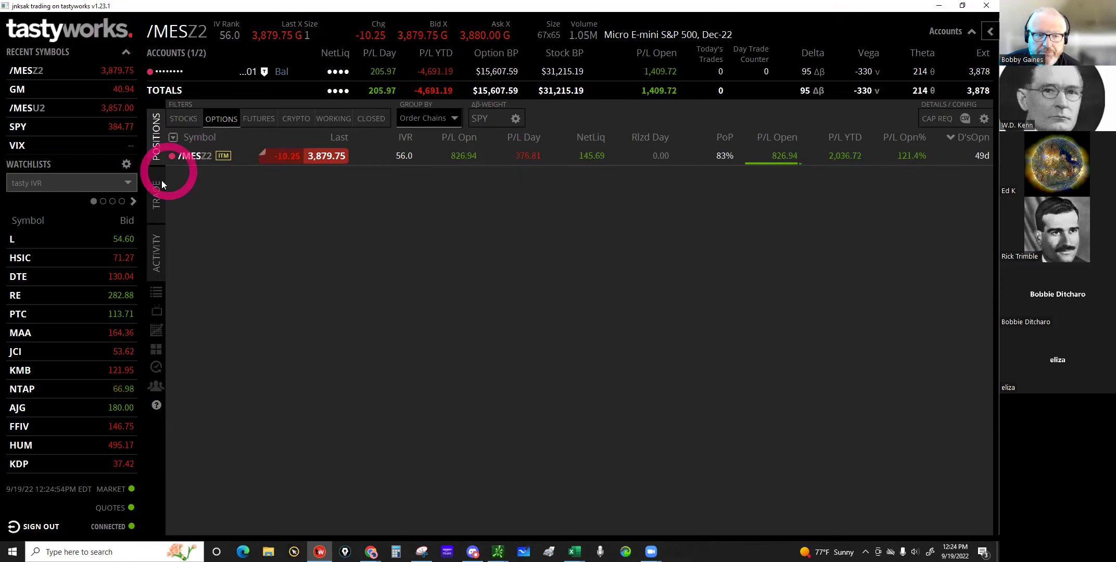
left_click(155, 139)
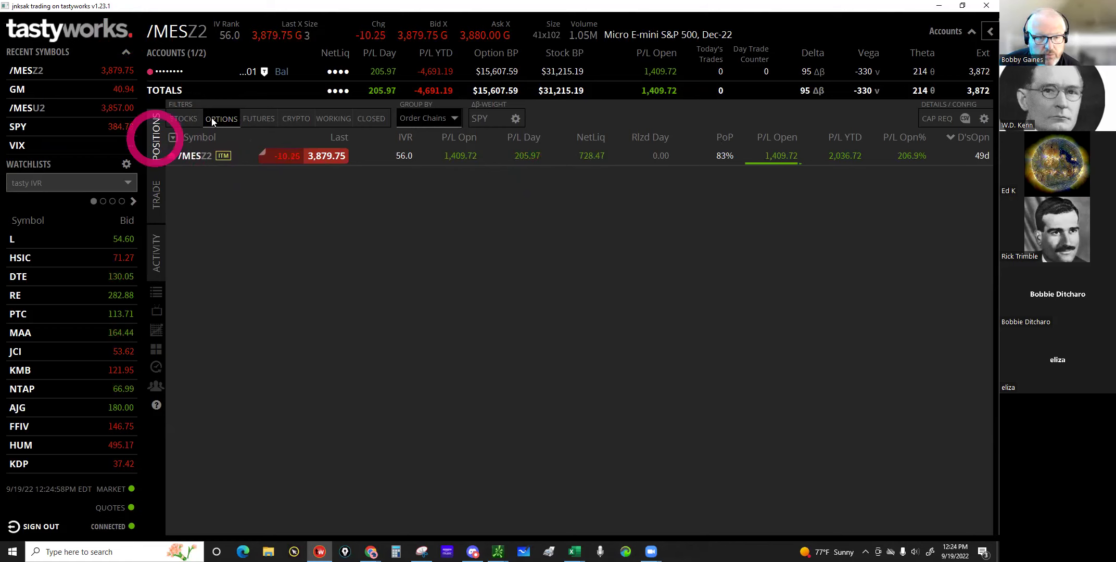
left_click(194, 156)
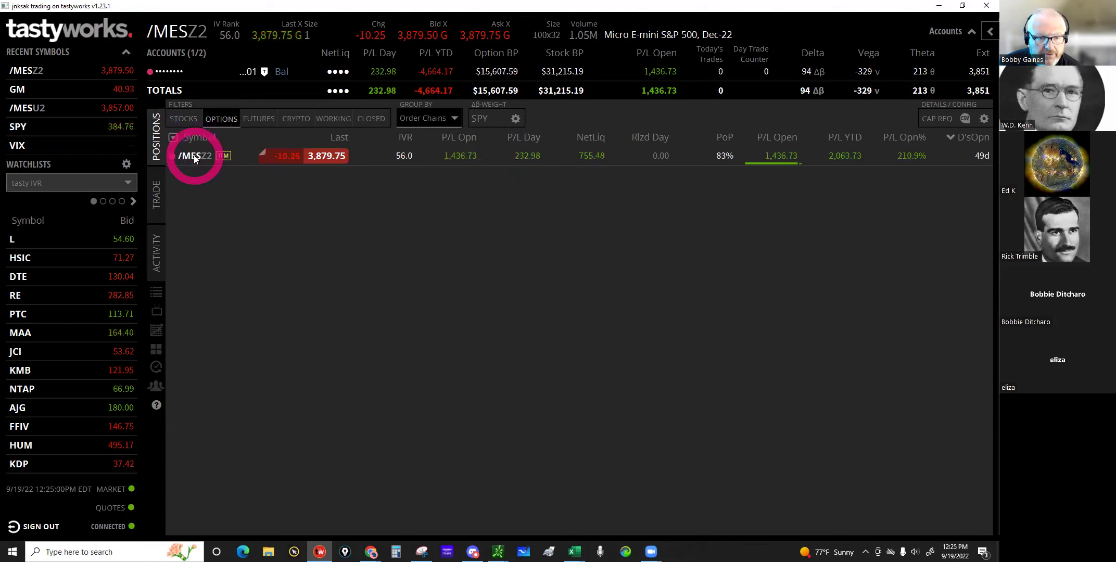
left_click(319, 201)
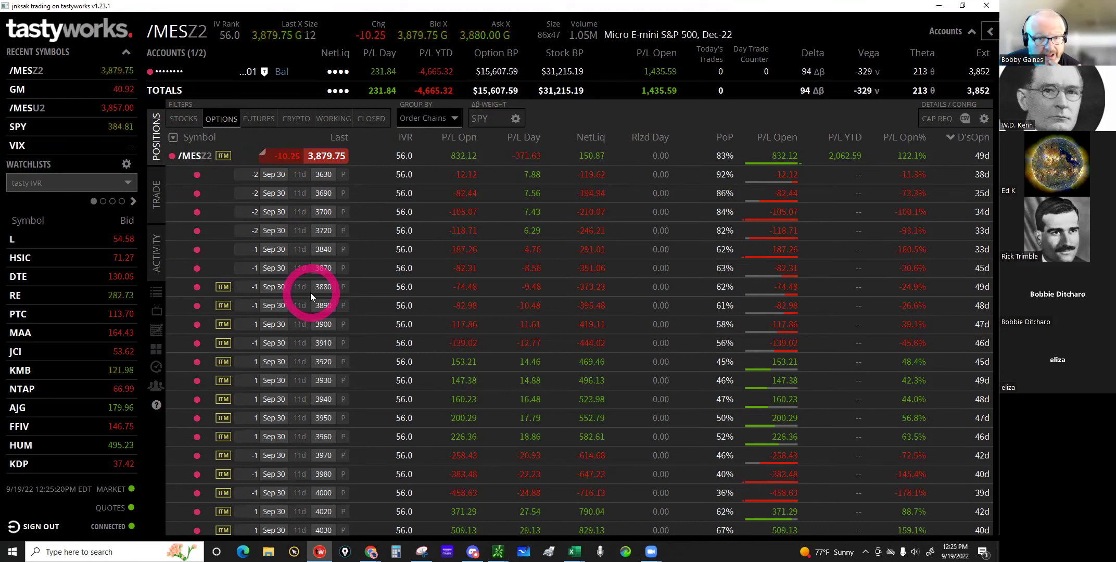
Step: Filter the account positions to show futures instead of options
left_click(261, 117)
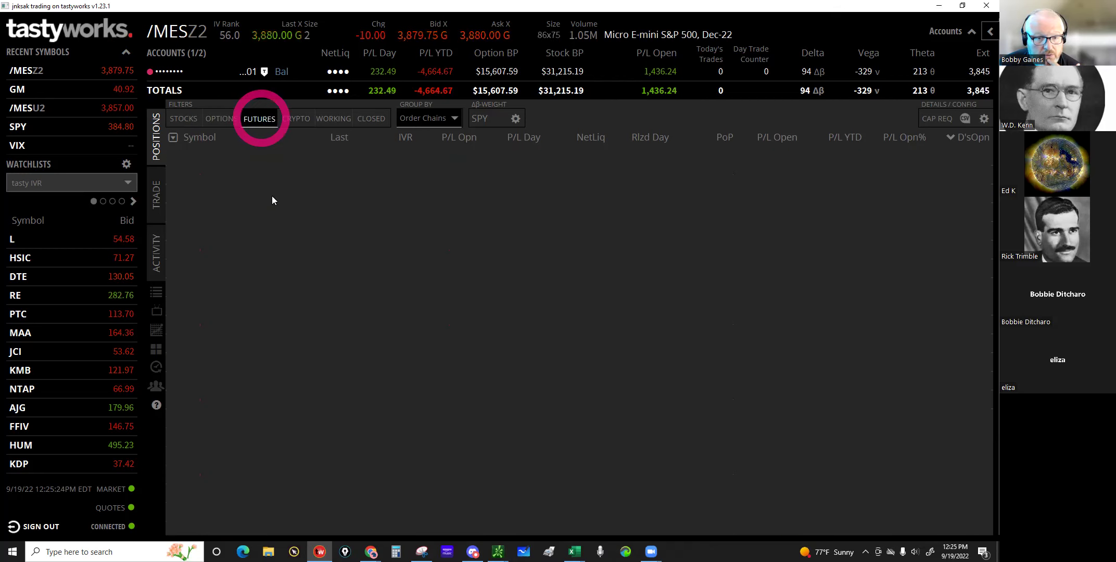
left_click(267, 127)
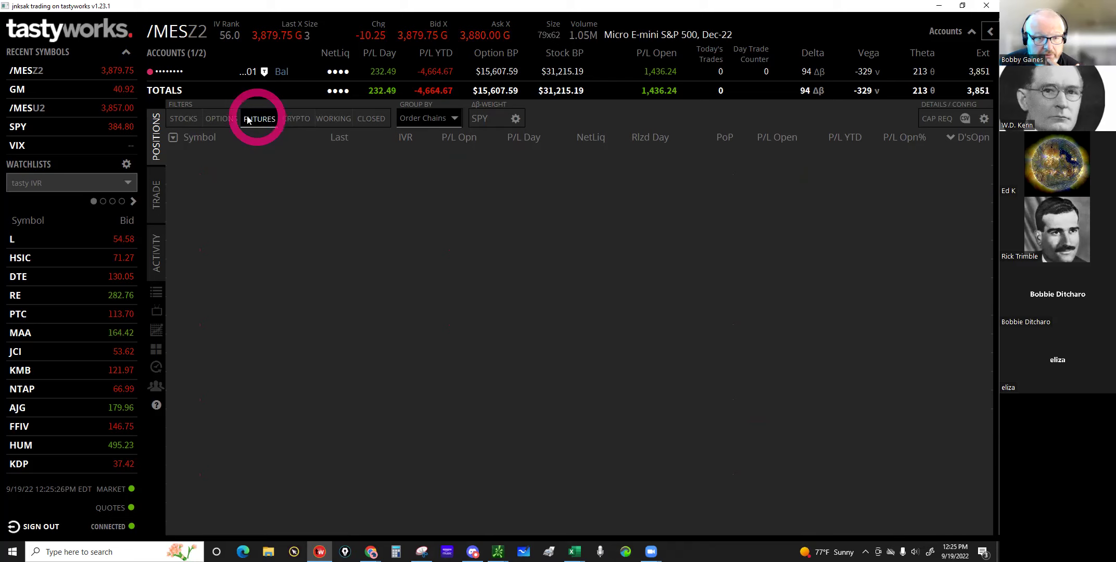
left_click(285, 119)
left_click(264, 119)
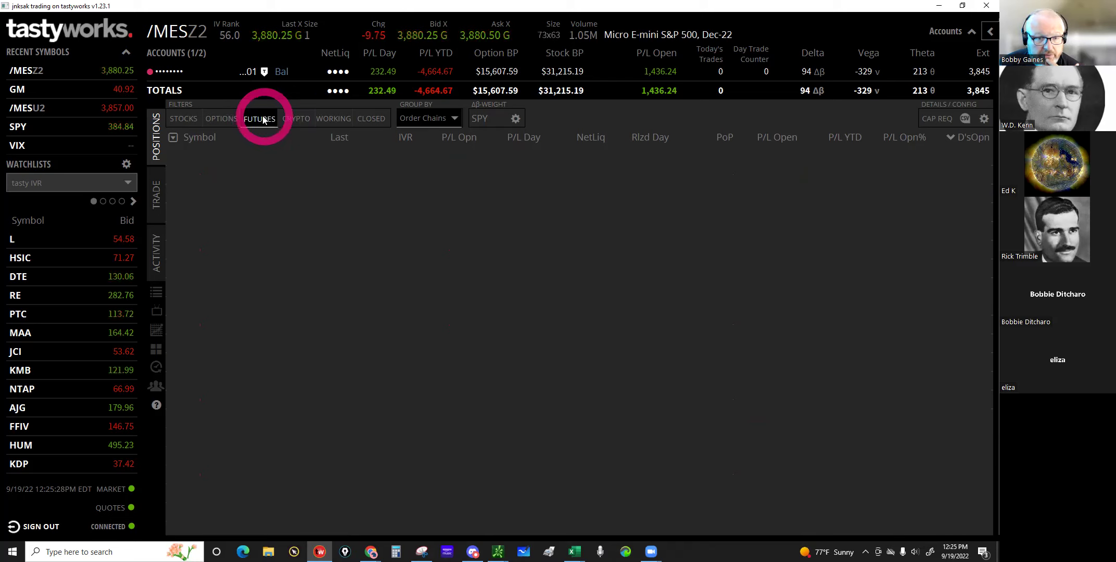
left_click(662, 280)
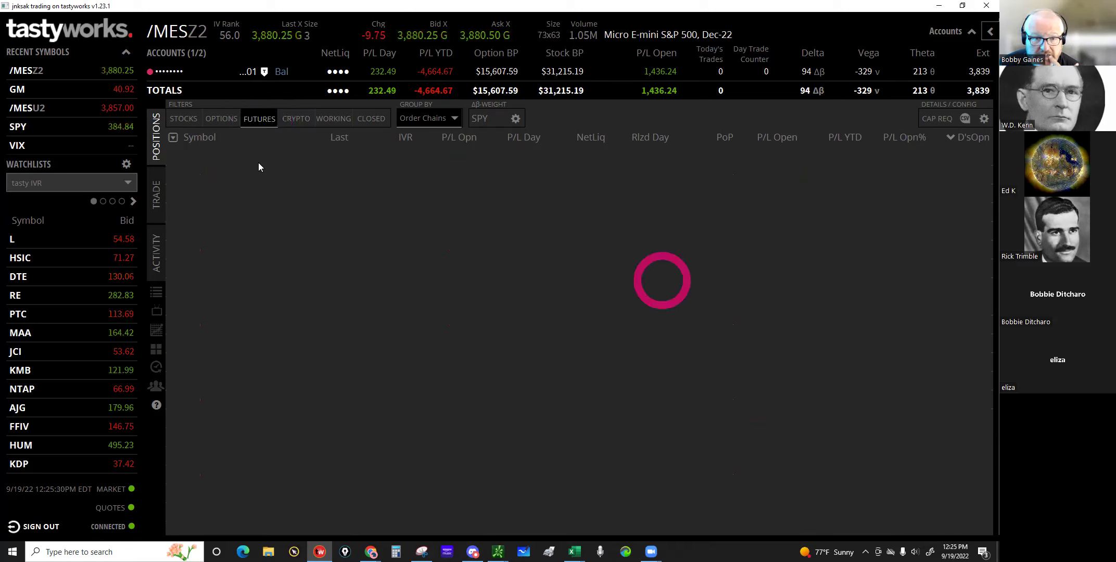
Step: Filter the positions to options again and examine the individual /MESZ2 put contracts and the account's daily profit/loss
left_click(239, 138)
left_click(256, 120)
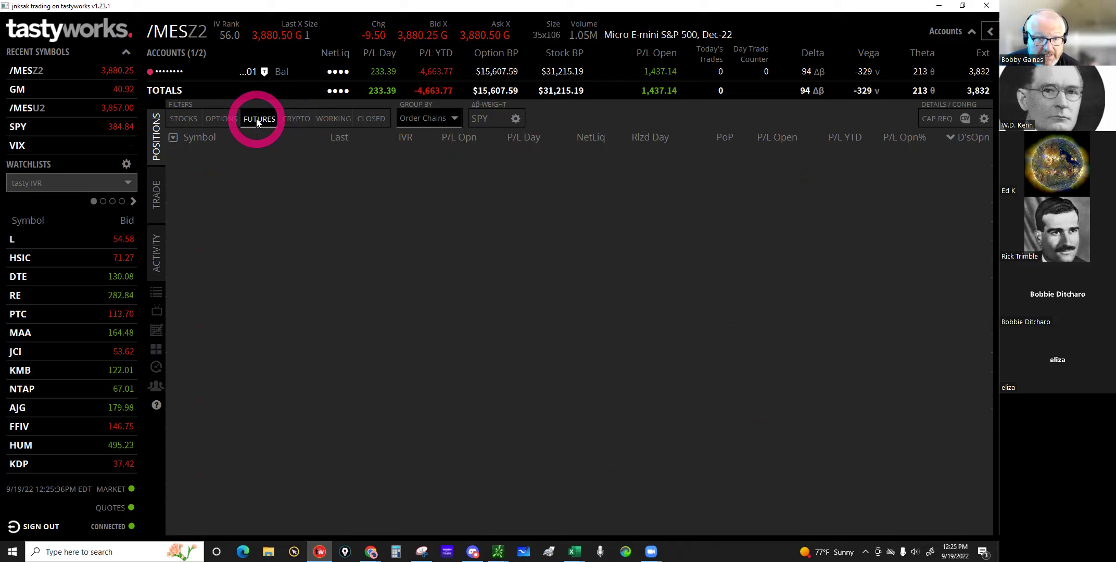
left_click(221, 118)
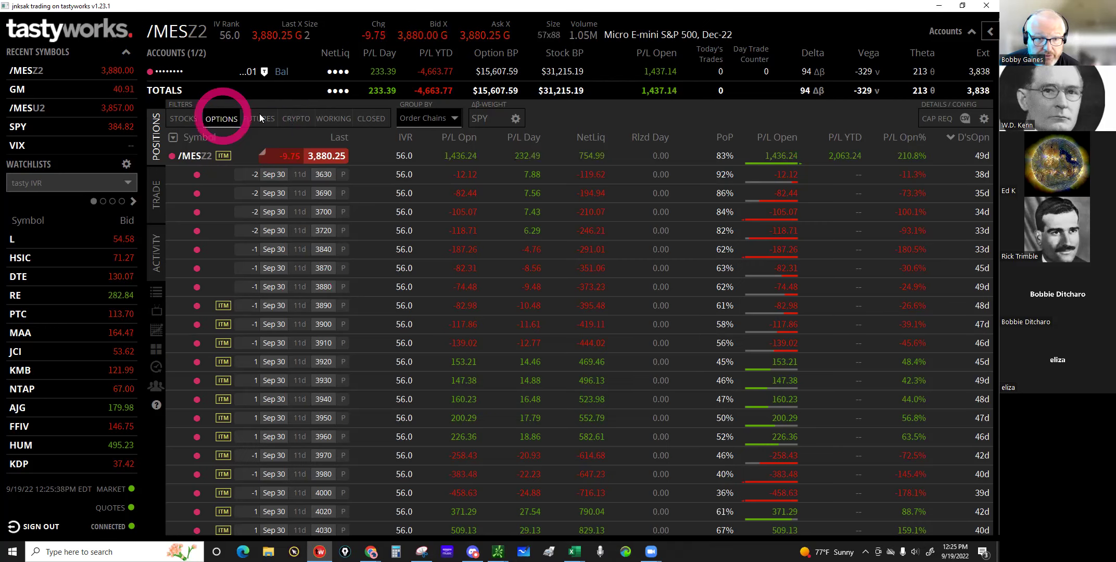
left_click(300, 189)
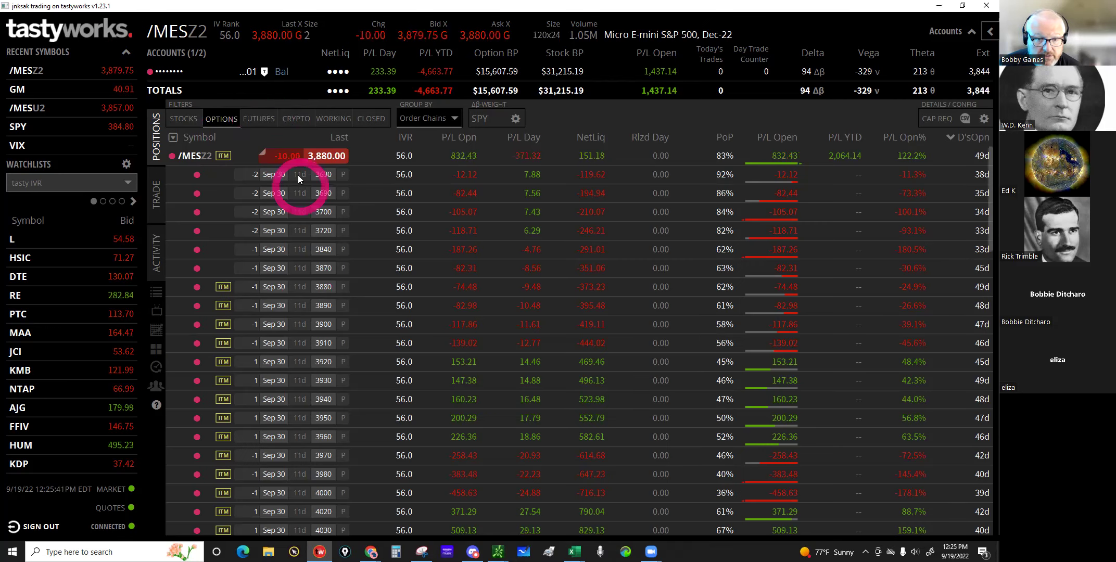
left_click(303, 275)
left_click(308, 187)
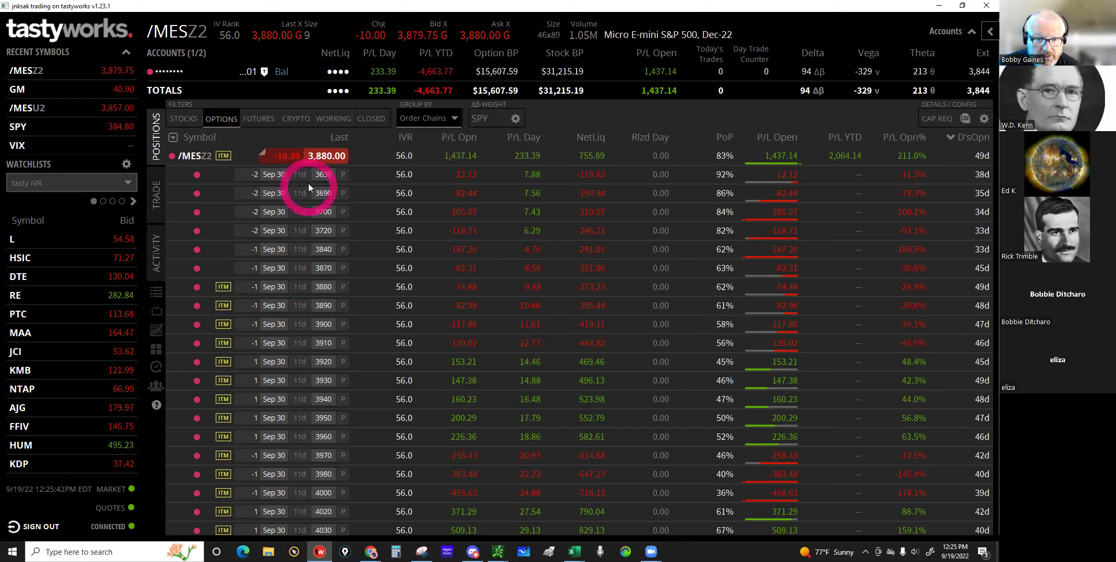
left_click(444, 175)
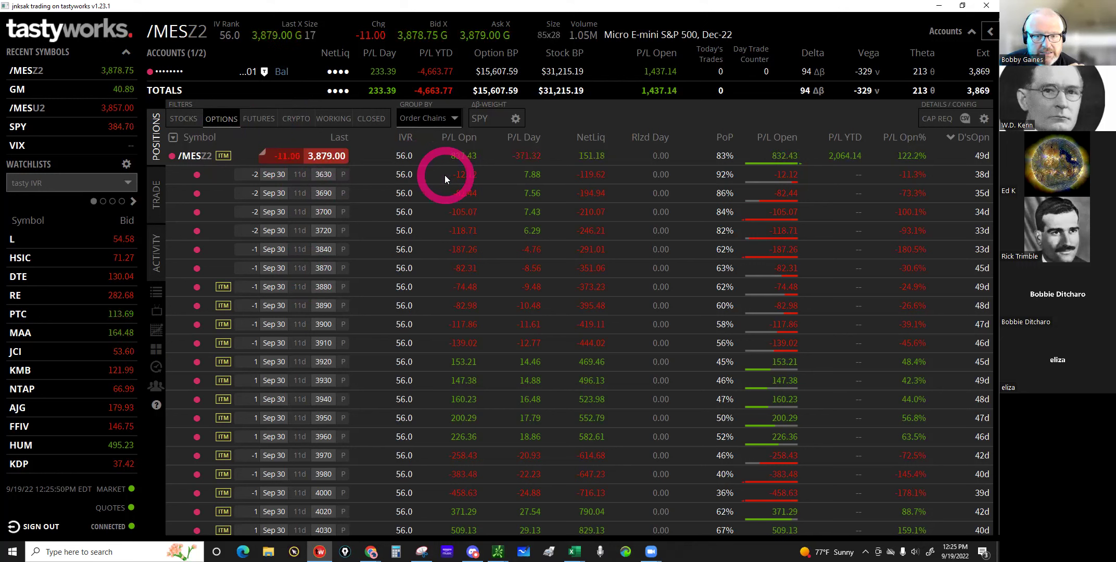
left_click(372, 66)
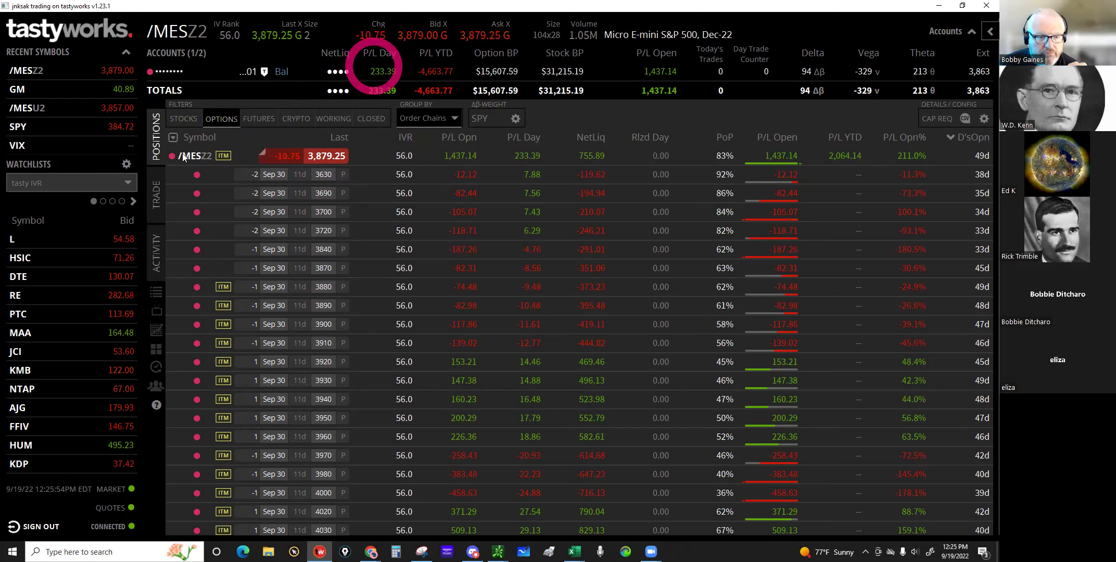
Step: Show the /MESZ2 option chain for trading and expand the Nov 18, 2022 expiration
left_click(157, 195)
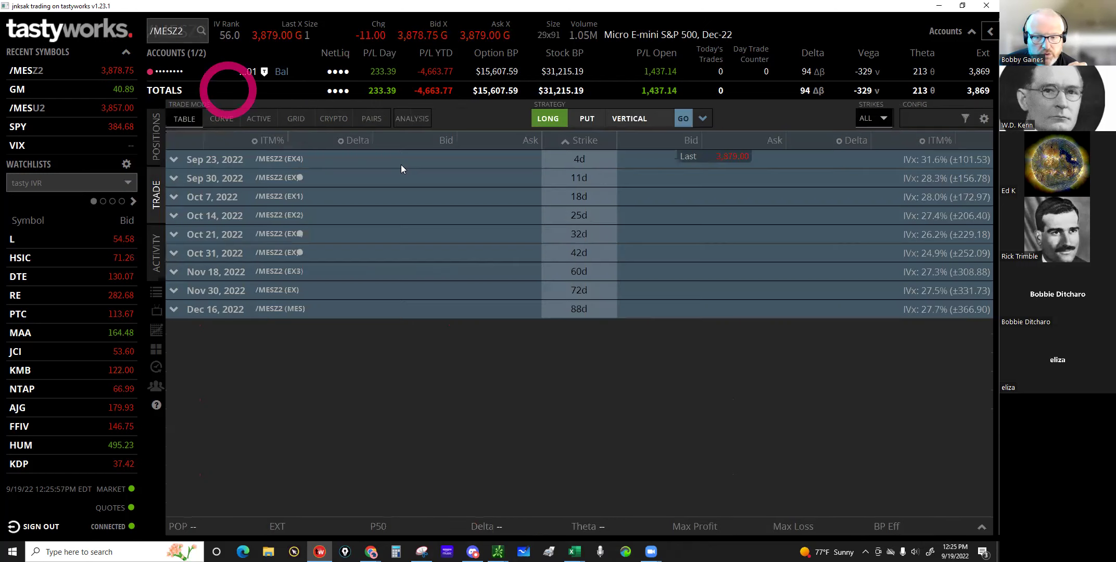
left_click(528, 212)
left_click(578, 274)
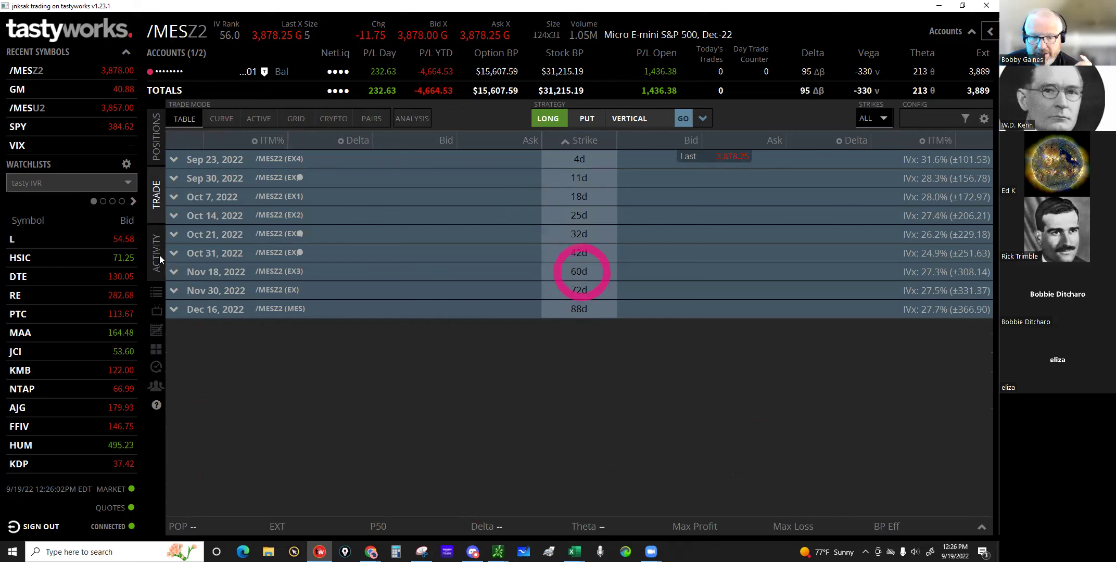
left_click(178, 272)
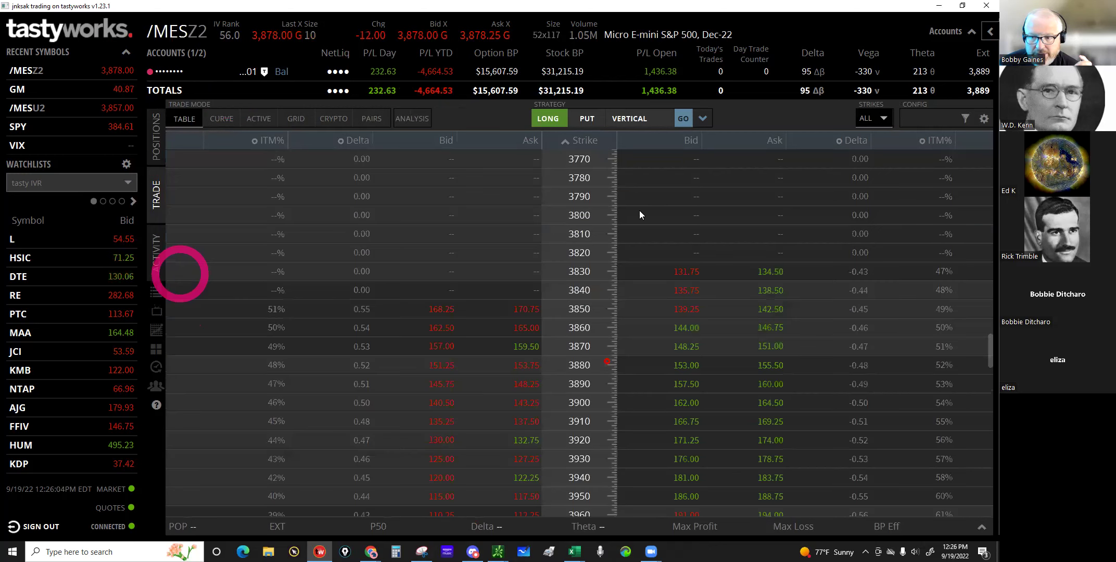
Step: Create a long put vertical in the Nov 18 expiration, moving its sold strike to 3820 to pair with the bought 3870 put
left_click(685, 117)
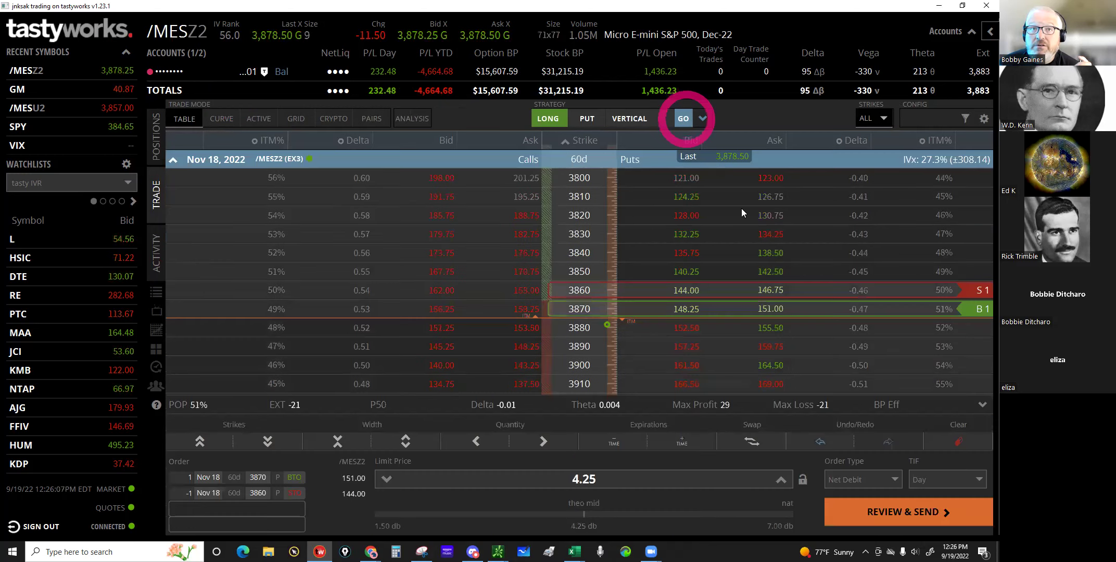
left_click(757, 290)
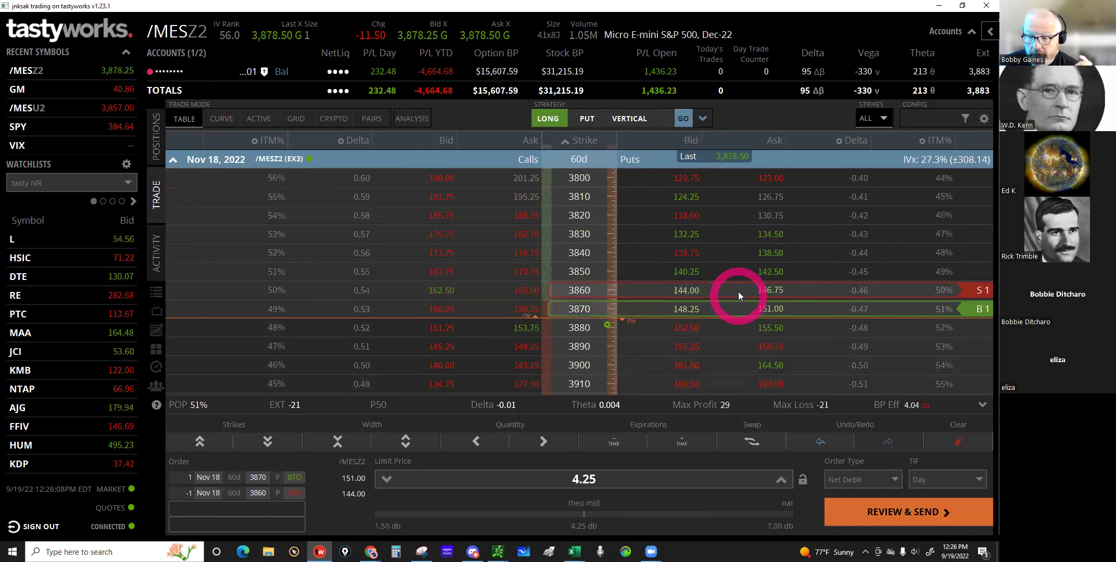
left_click(734, 224)
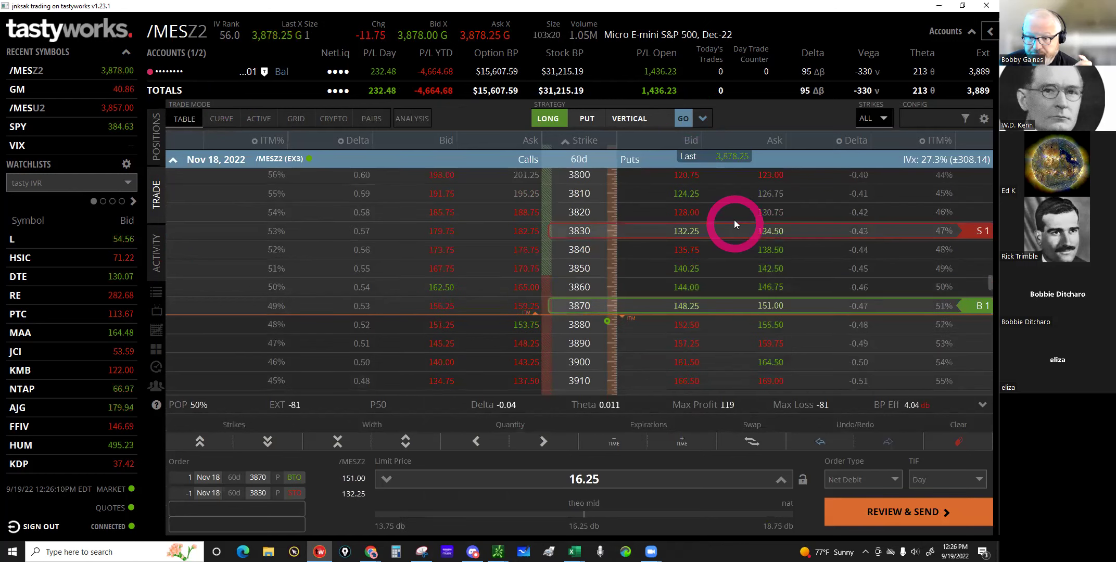
left_click(733, 216)
left_click(395, 474)
left_click(224, 448)
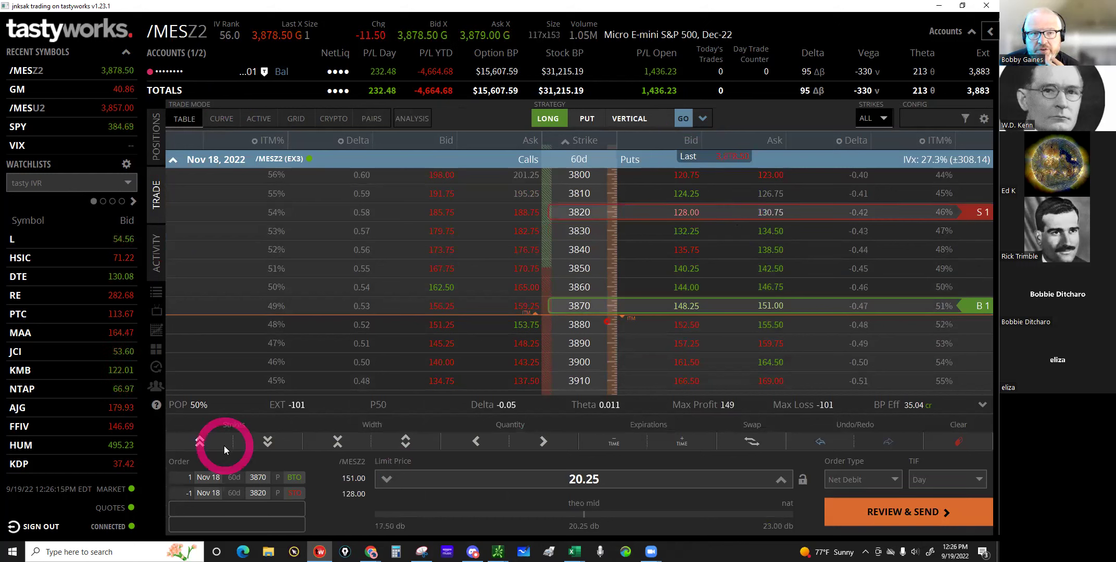
left_click(477, 447)
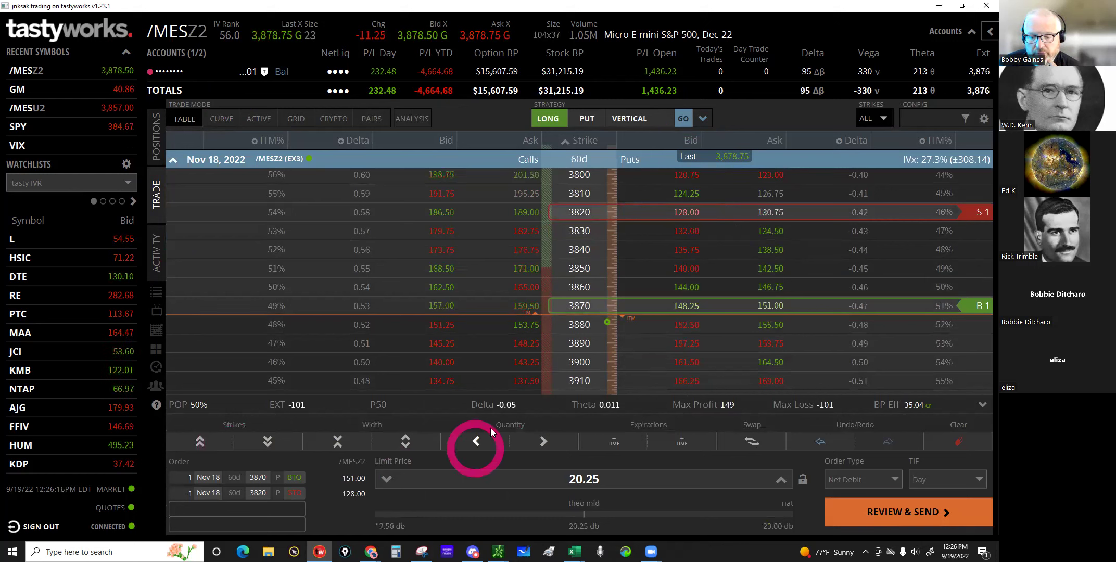
left_click(586, 447)
left_click(235, 434)
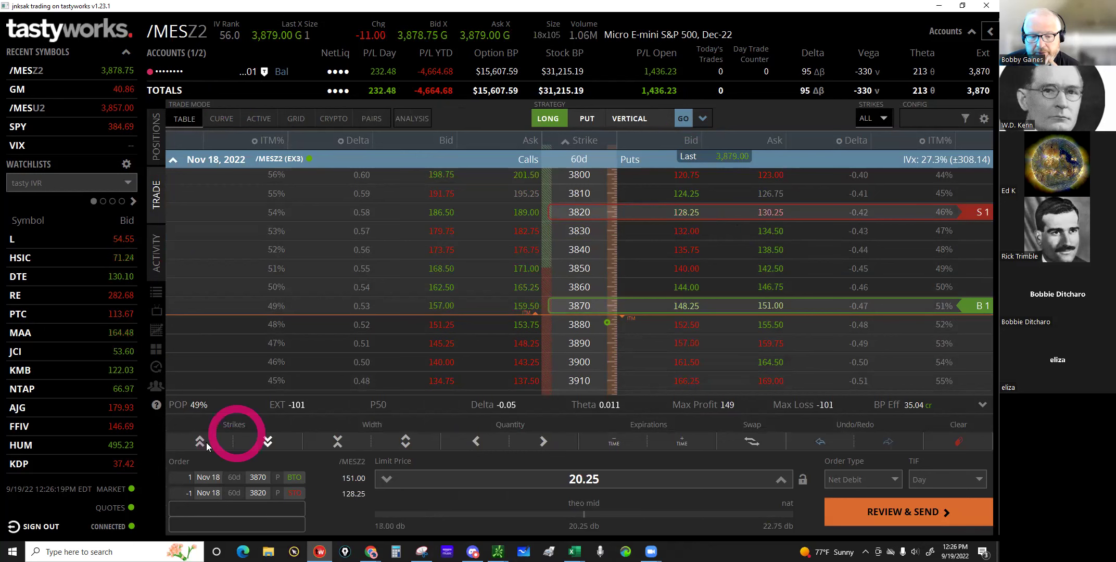
Step: Shift both strikes of the Nov 18 put vertical down together until it buys the 3590 put and sells the 3540 put
left_click(200, 441)
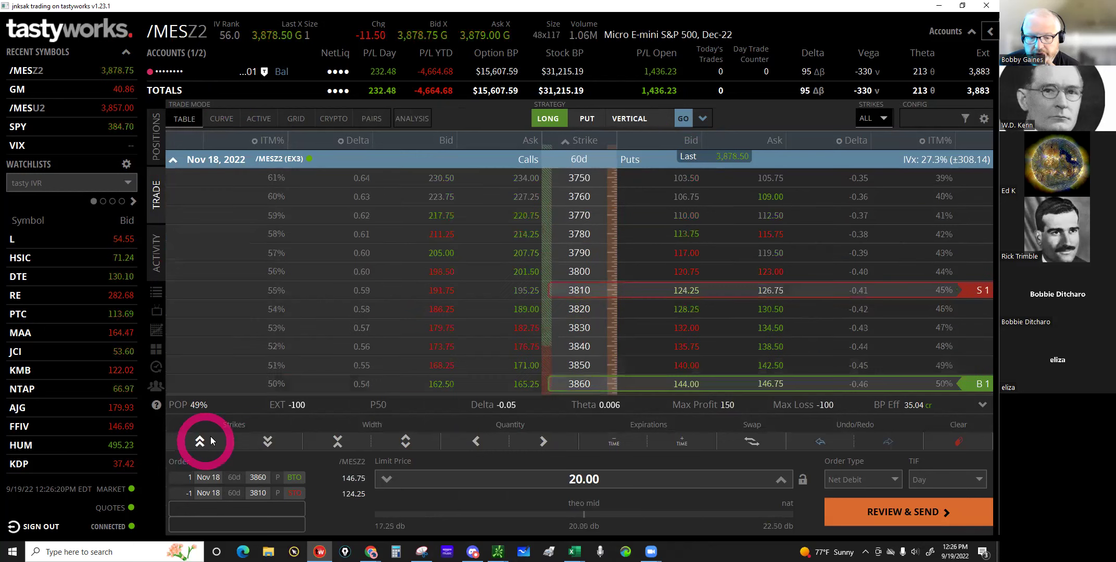
left_click(199, 440)
left_click(198, 440)
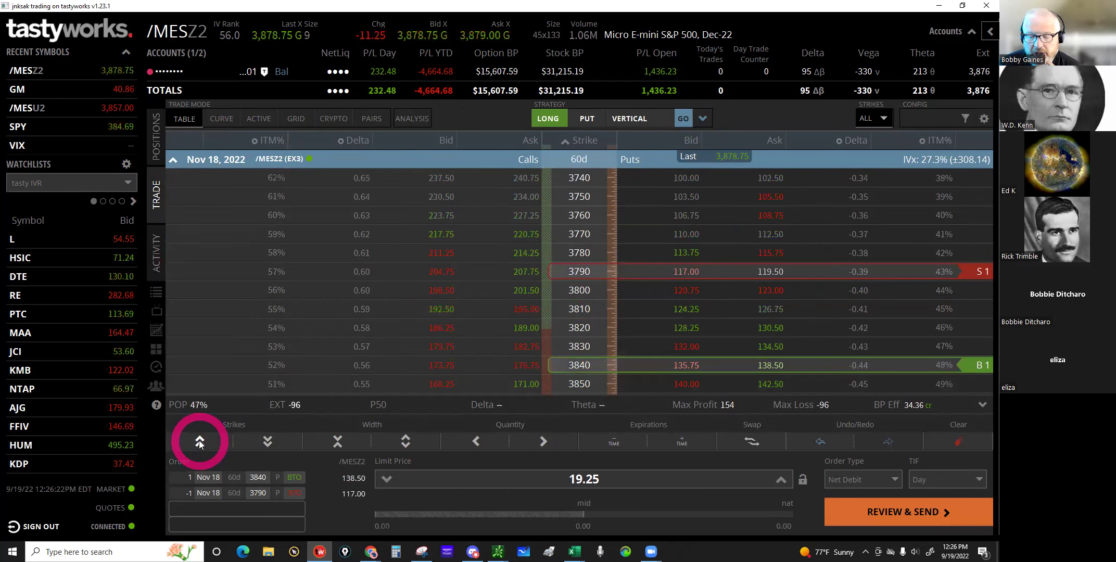
left_click(199, 441)
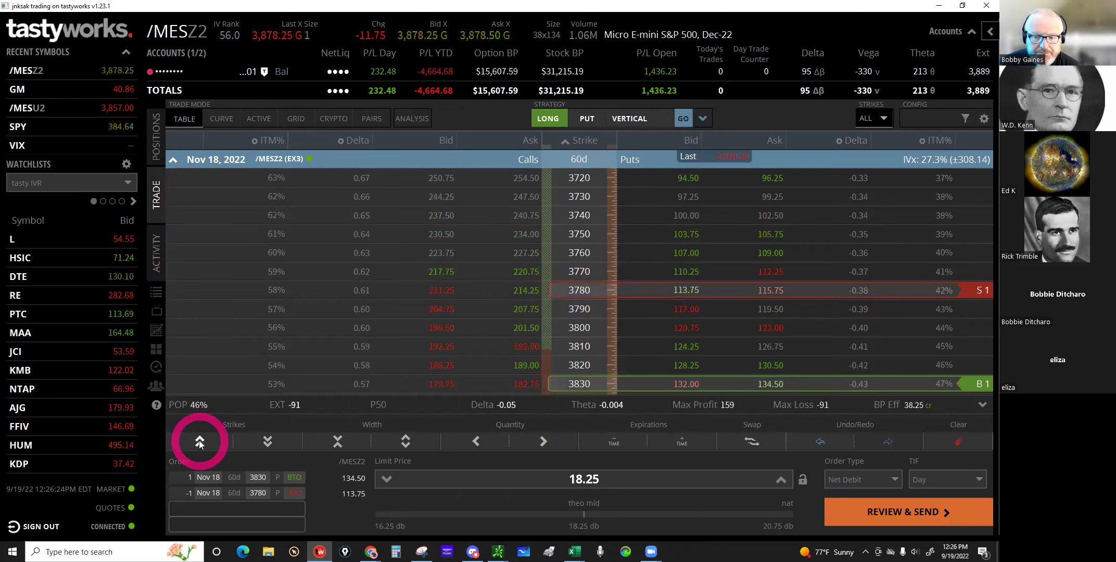
left_click(199, 440)
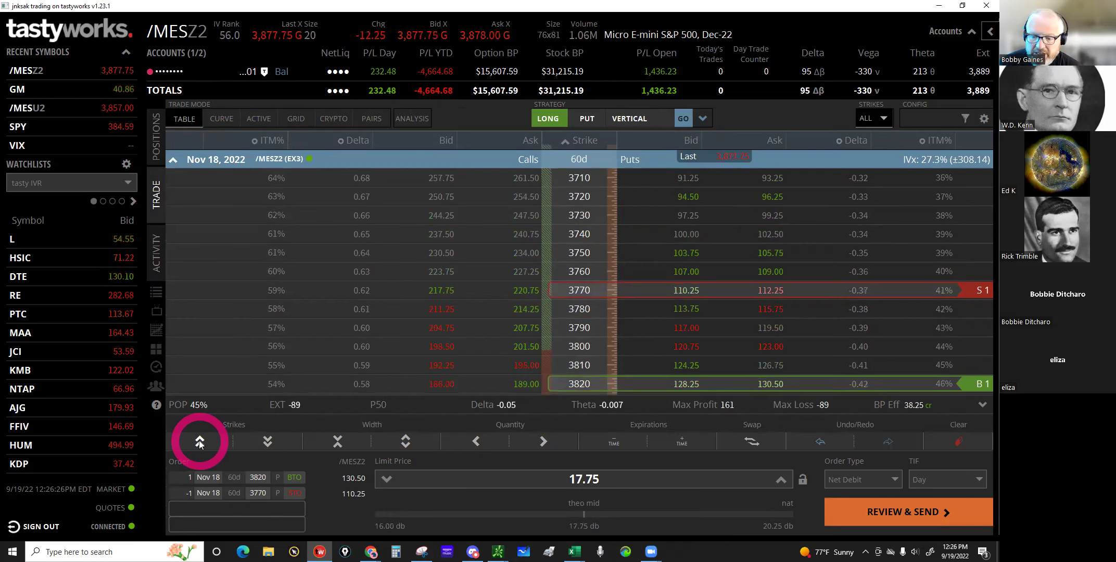
left_click(199, 441)
left_click(199, 441)
left_click(199, 440)
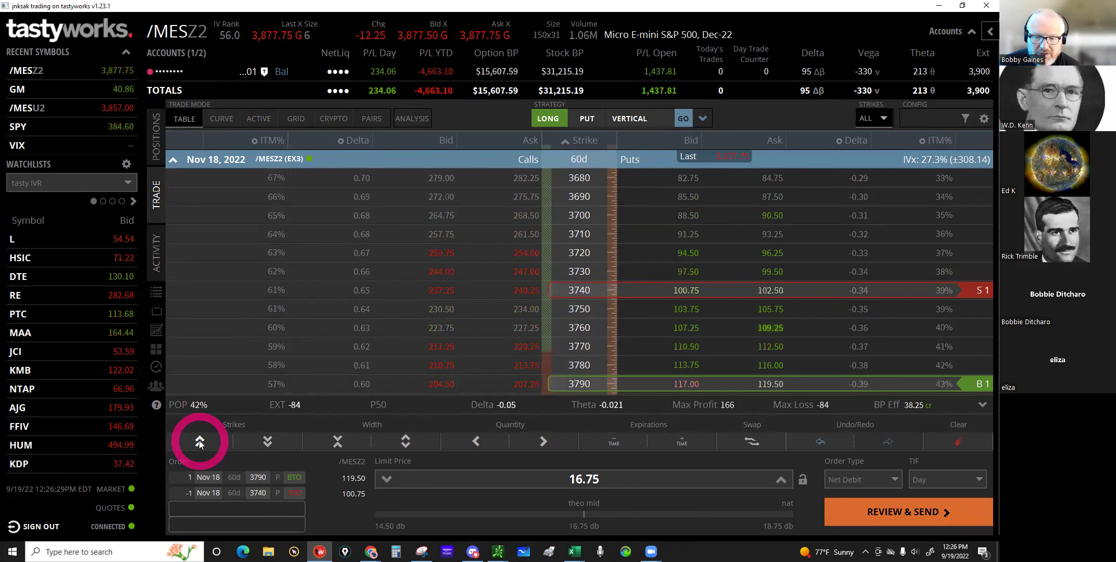
left_click(199, 440)
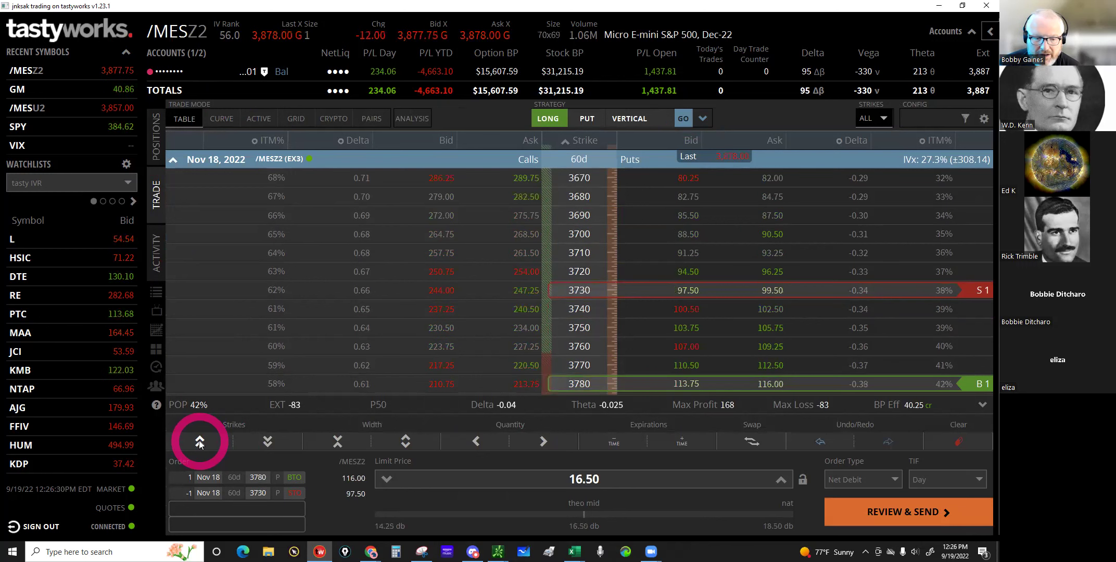
left_click(199, 441)
left_click(199, 441)
left_click(199, 440)
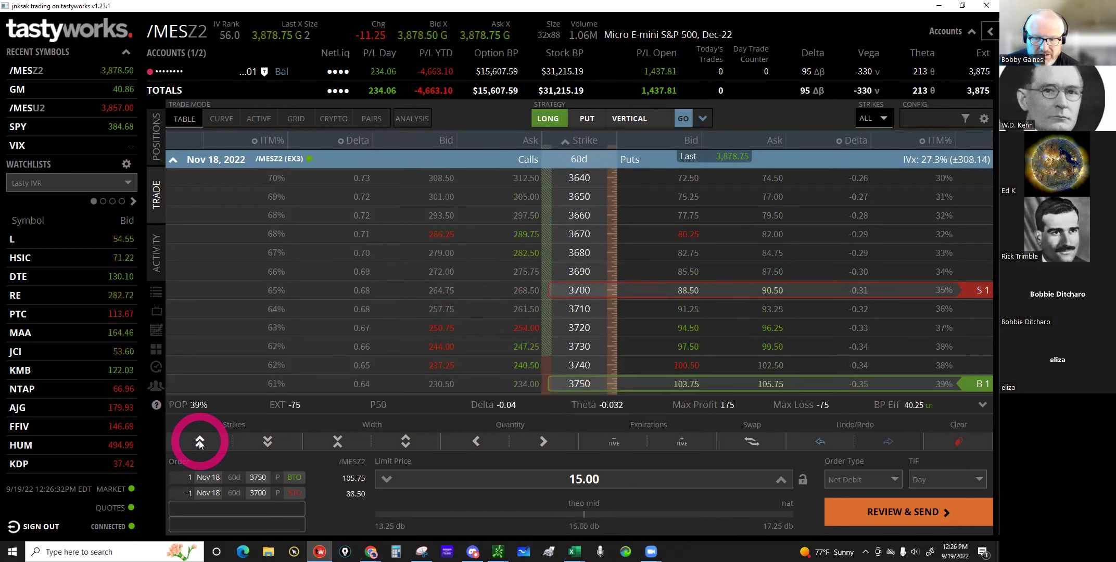
left_click(199, 440)
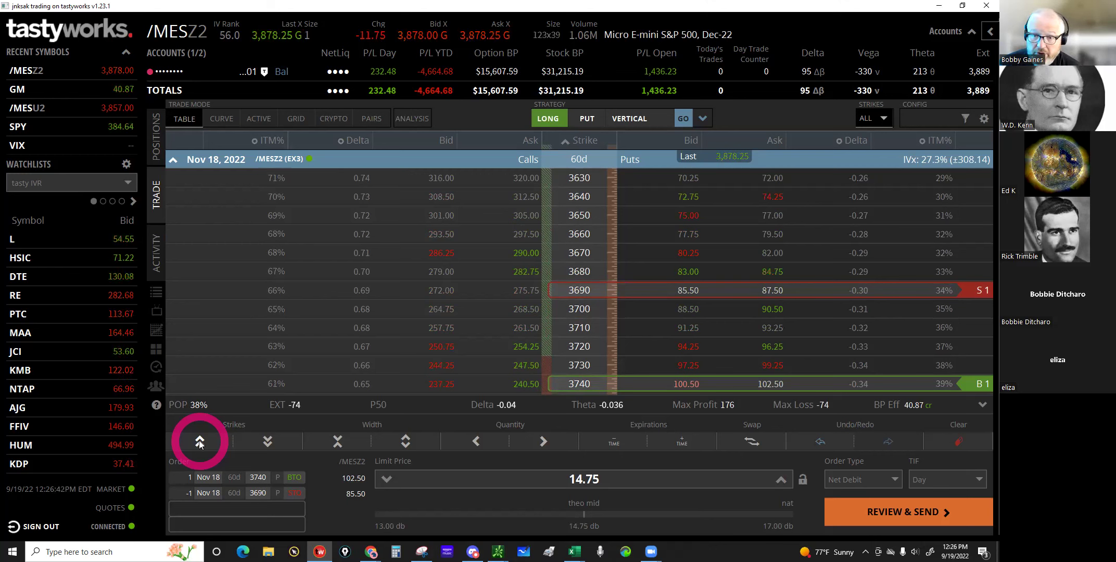
left_click(198, 440)
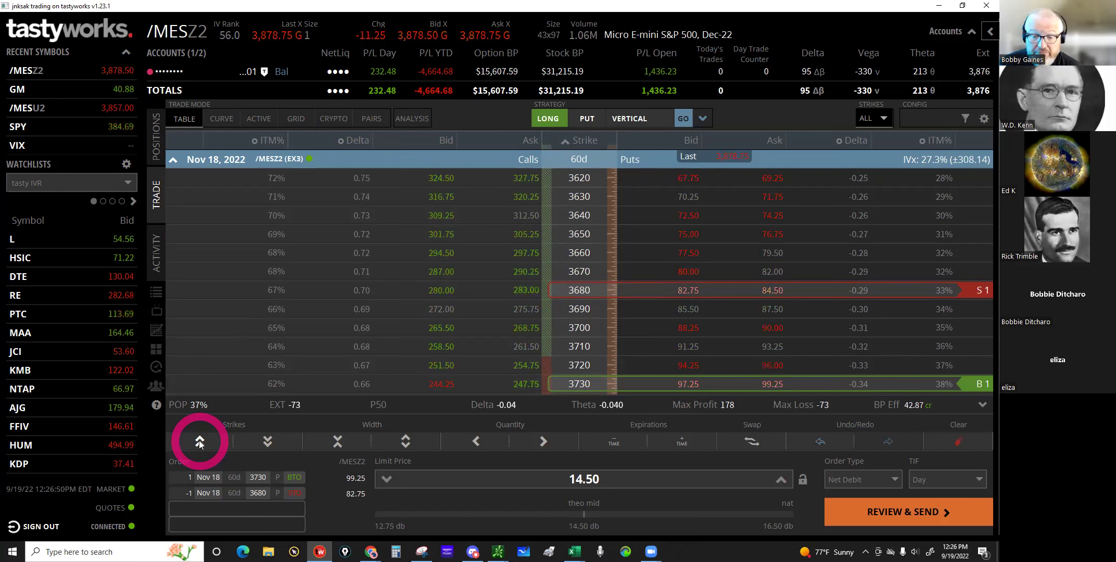
left_click(199, 440)
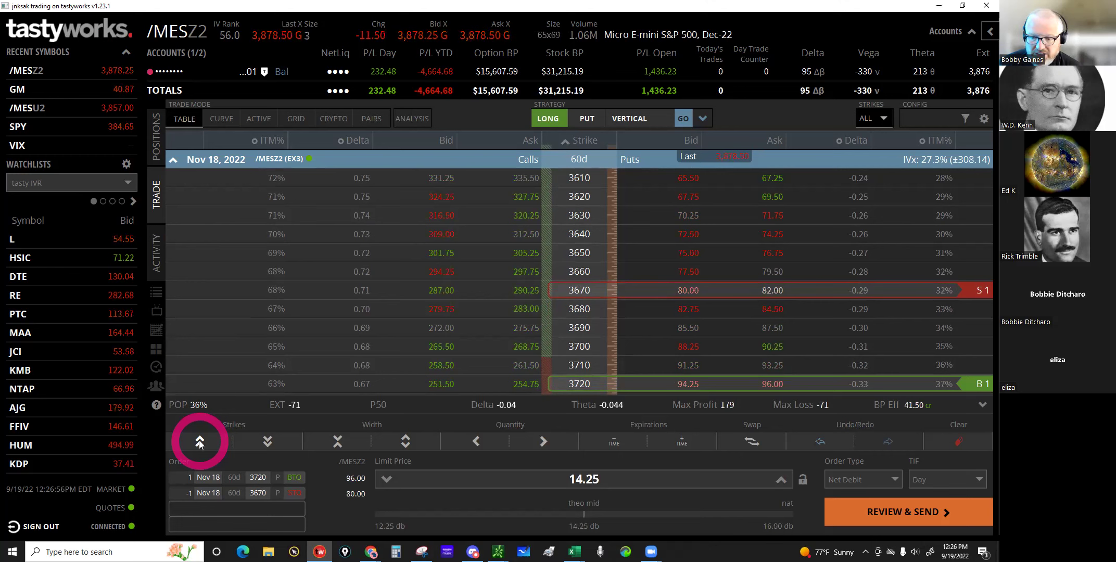
double_click(198, 440)
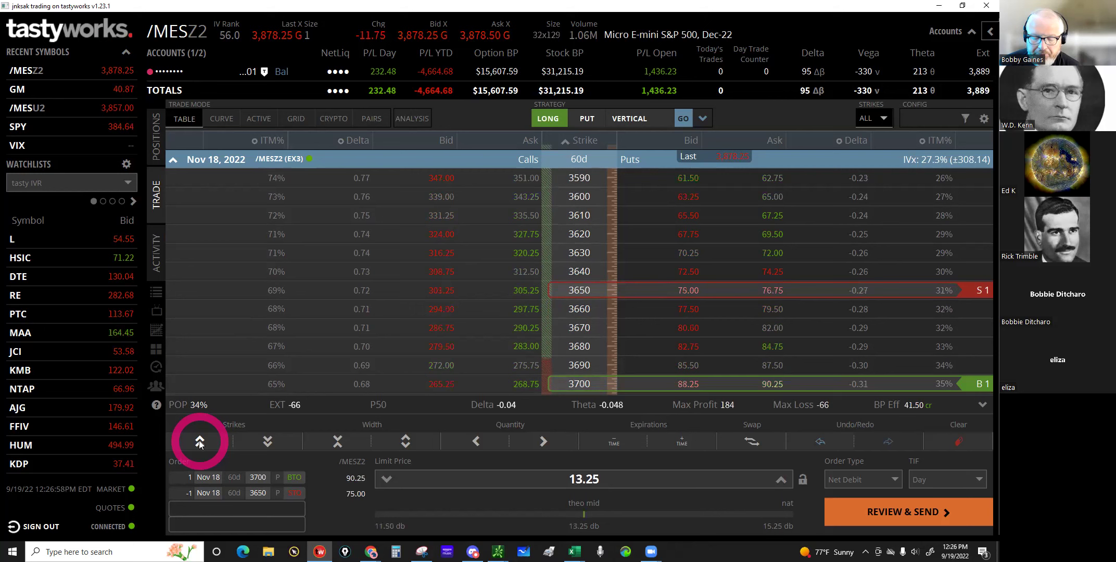
double_click(198, 441)
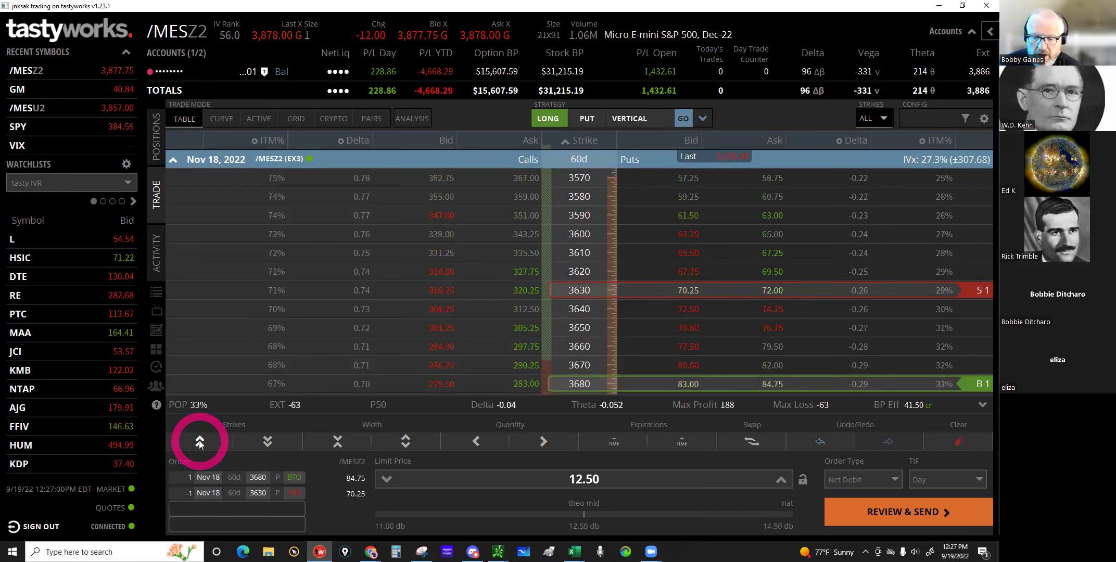
left_click(199, 440)
left_click(199, 441)
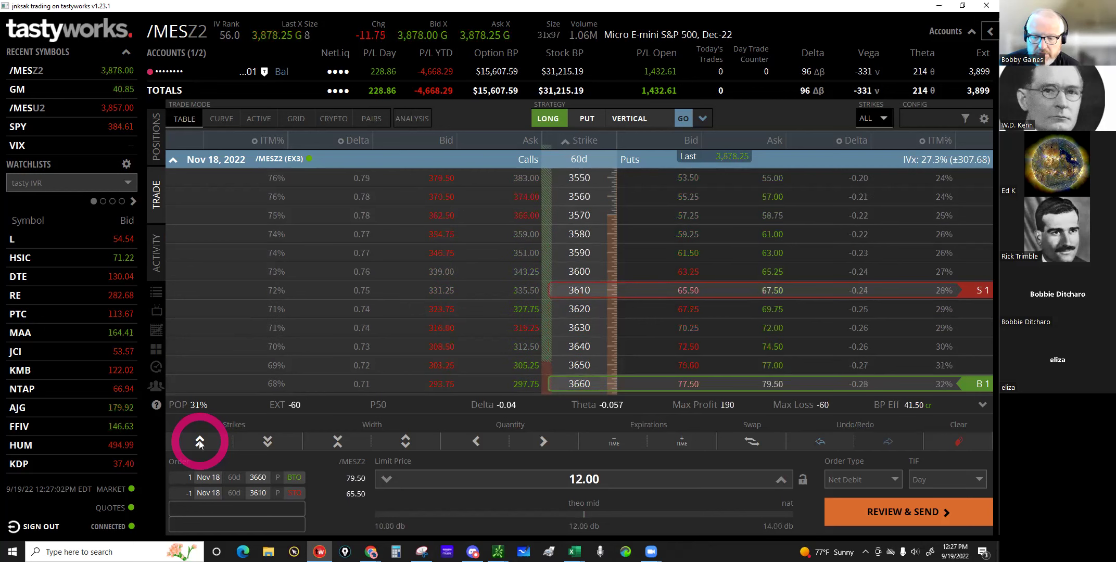
double_click(199, 441)
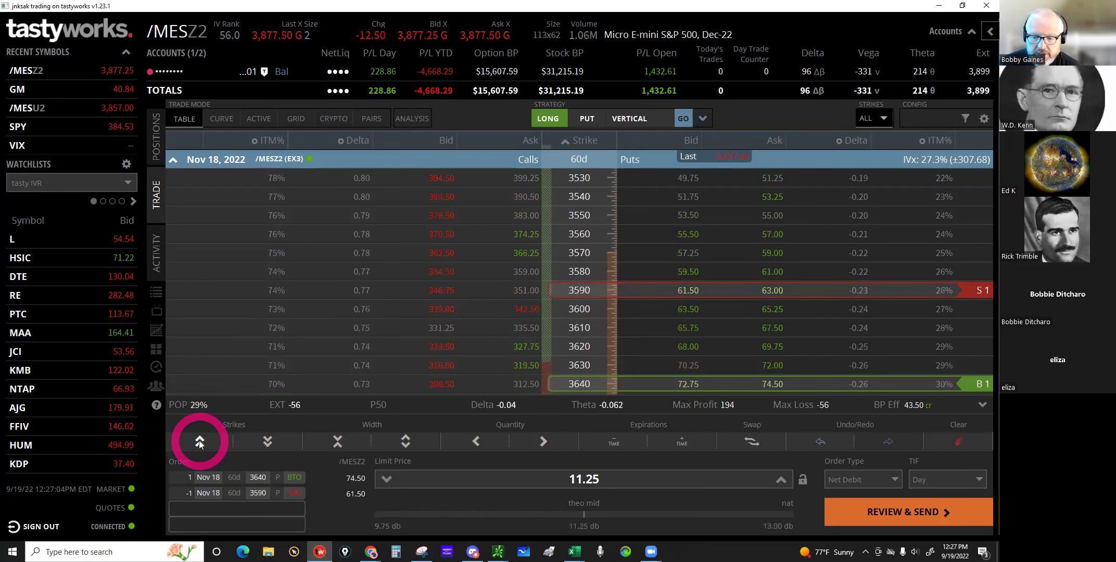
left_click(198, 440)
left_click(199, 441)
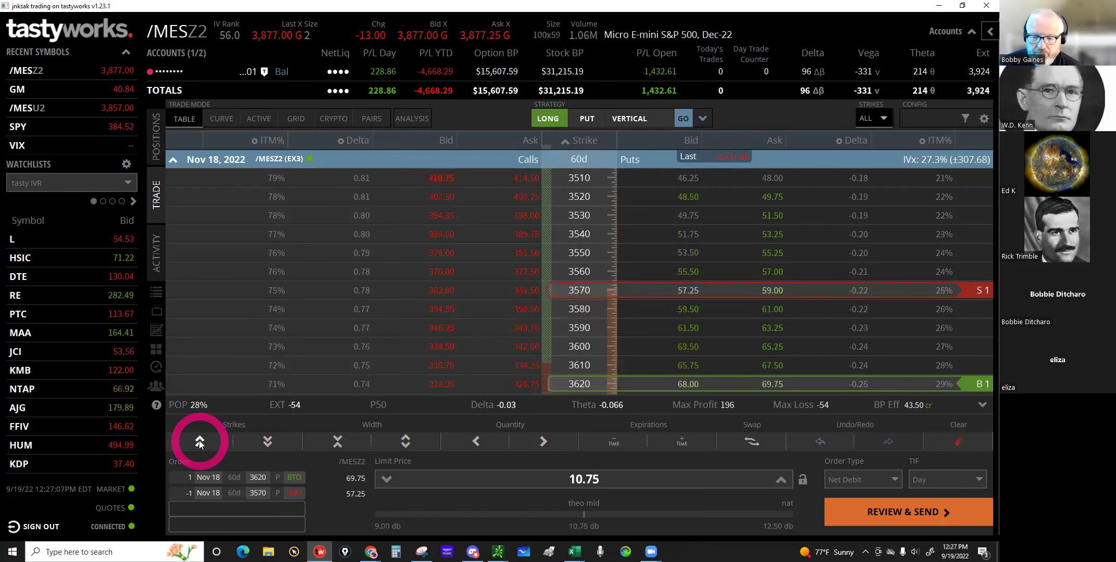
double_click(199, 440)
left_click(198, 440)
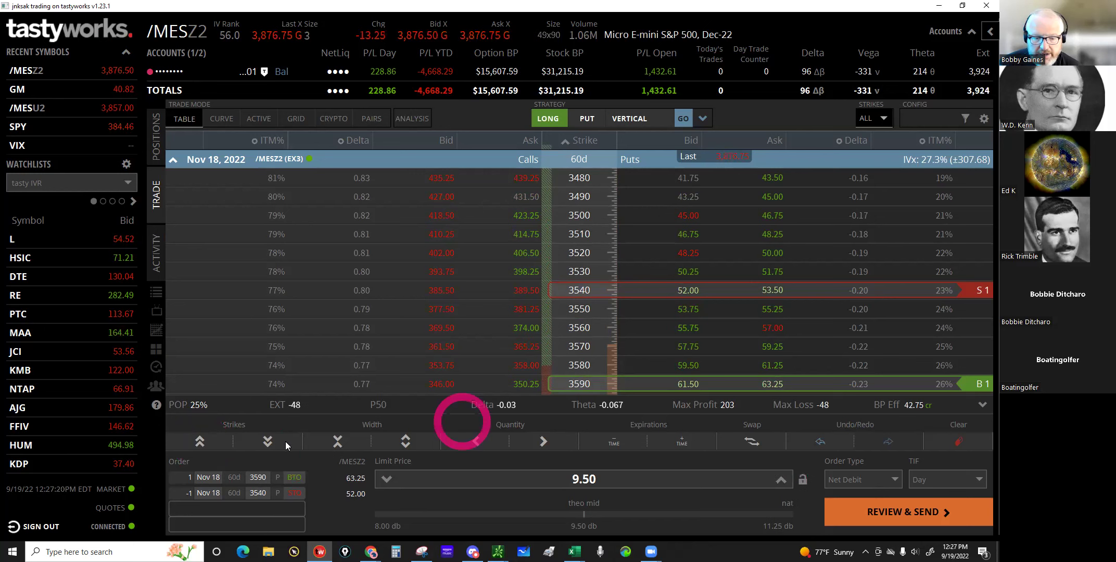
left_click(266, 441)
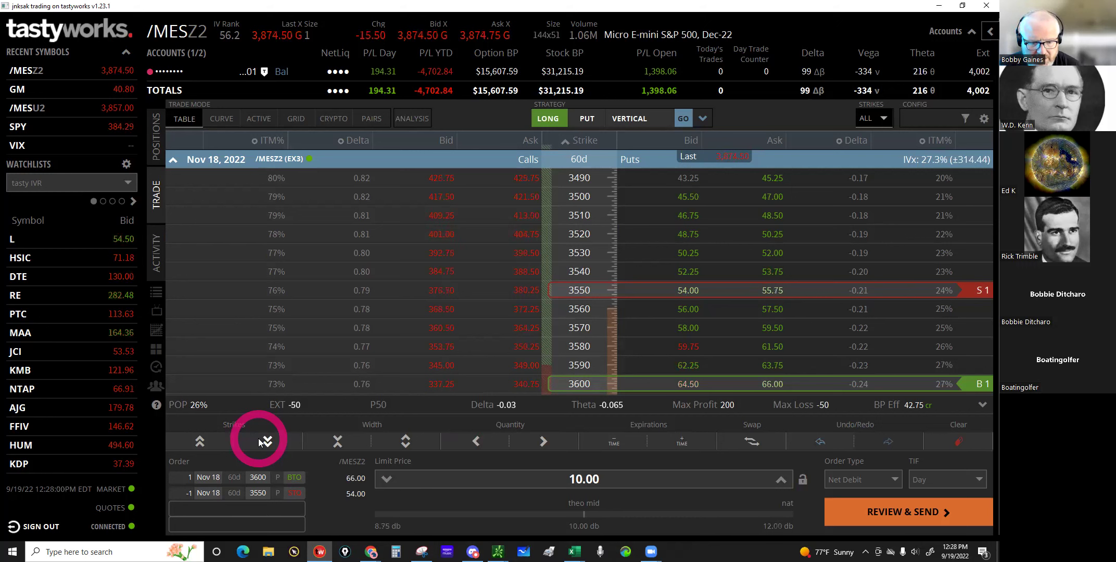
left_click(201, 442)
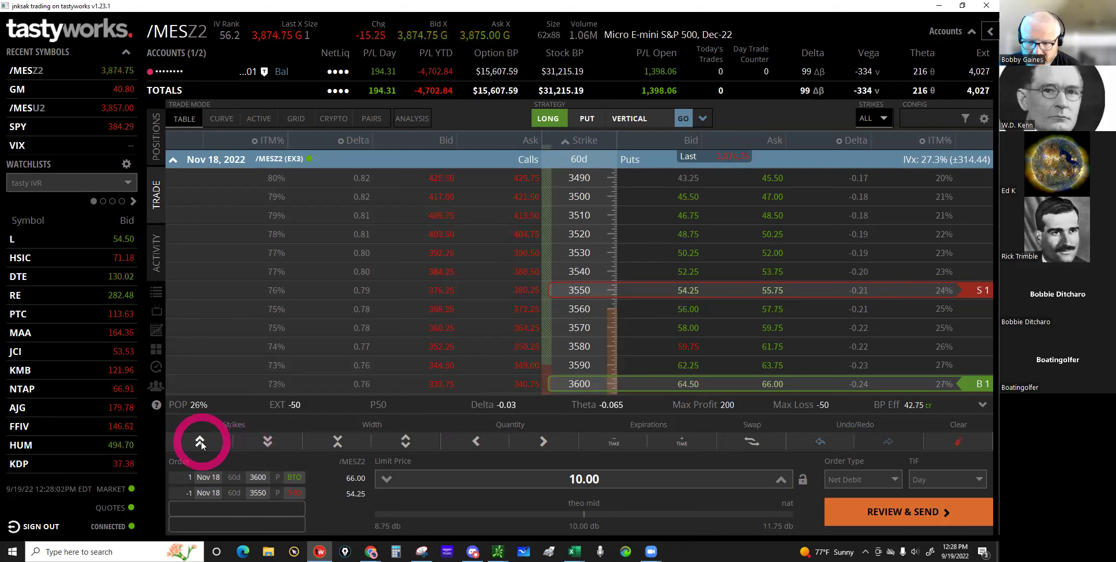
Step: Raise the put vertical's limit price to a 10.00 net debit and bring up the order for review
left_click(514, 402)
left_click(779, 479)
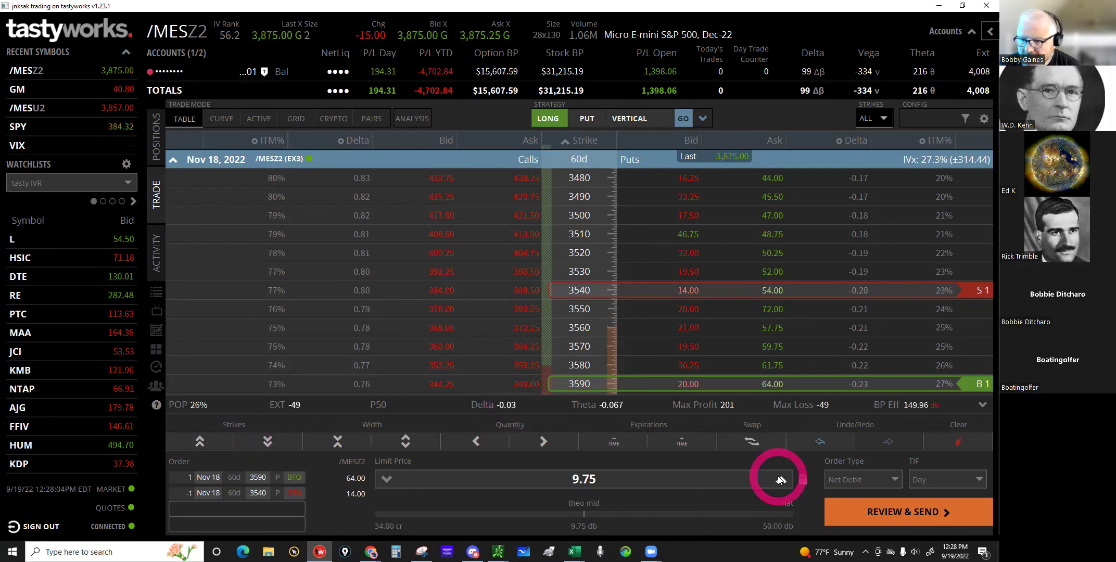
left_click(905, 515)
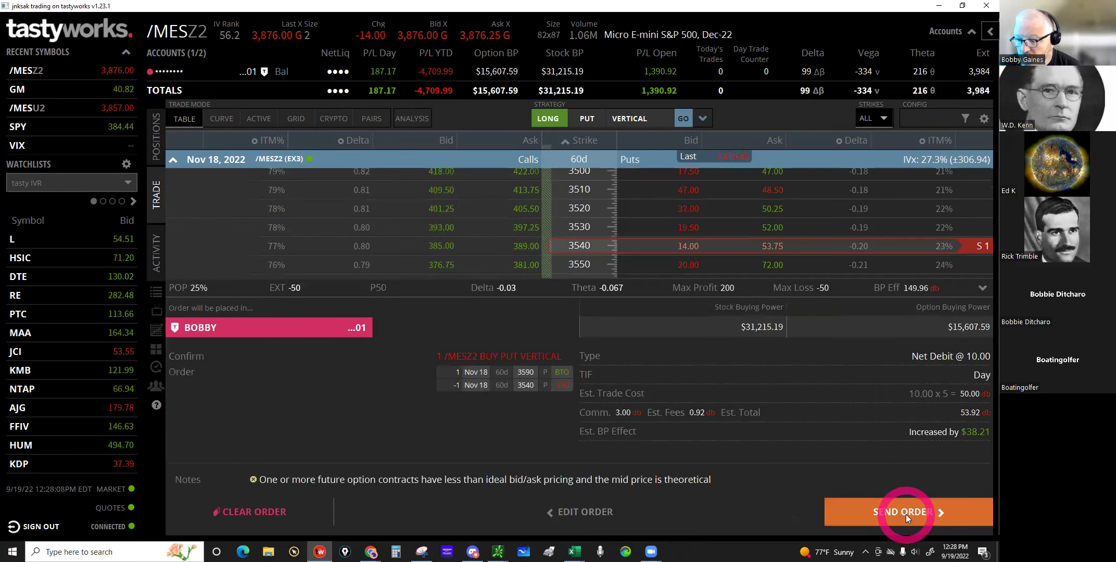
Step: Send the /MESZ2 put vertical order and clear its order notifications
left_click(906, 515)
left_click(144, 126)
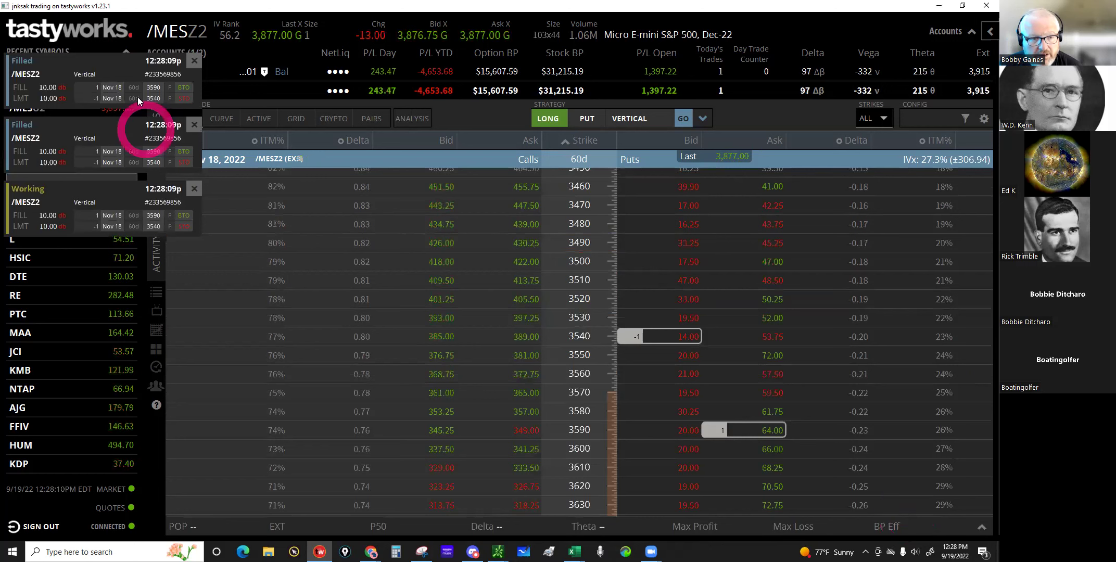
left_click(115, 57)
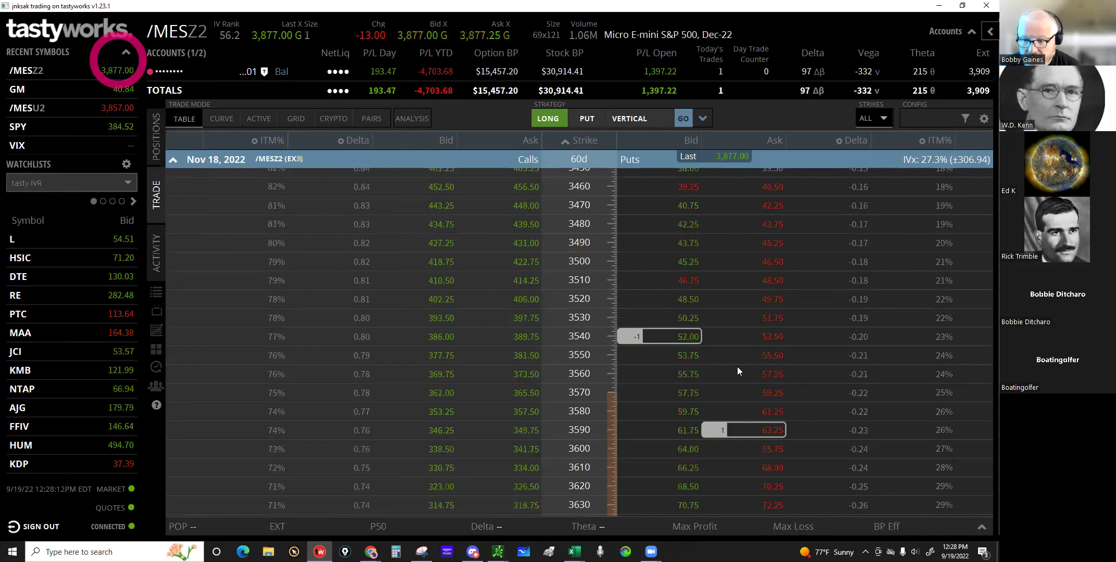
left_click(737, 394)
left_click(774, 433)
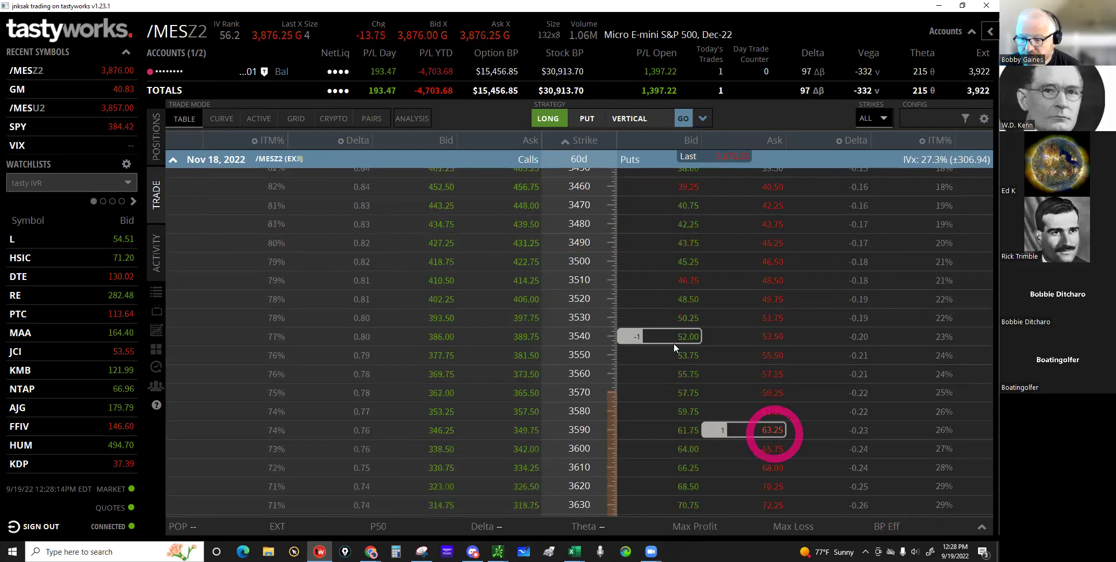
left_click(671, 334)
left_click(769, 433)
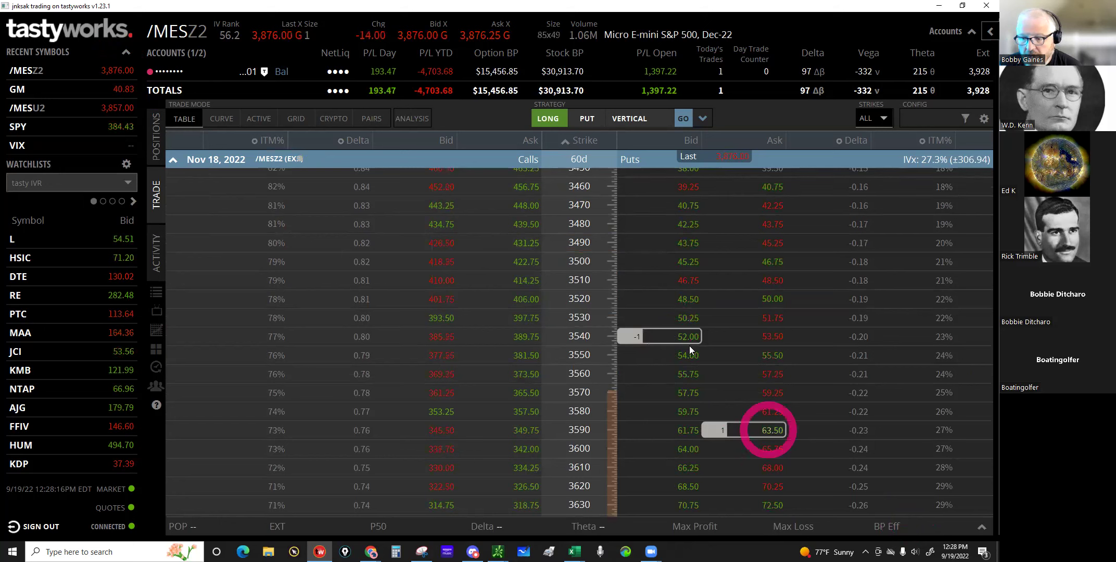
left_click(684, 336)
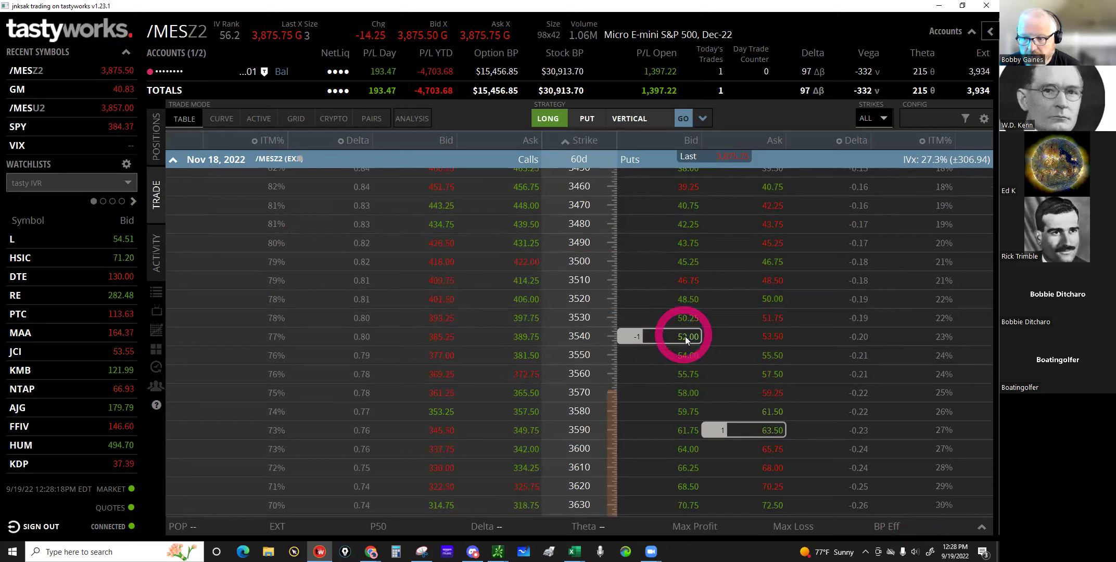
Step: Create an order selling one Nov 18 3250 put and raise its limit price to 20.00
scroll(685, 338, "up", 4)
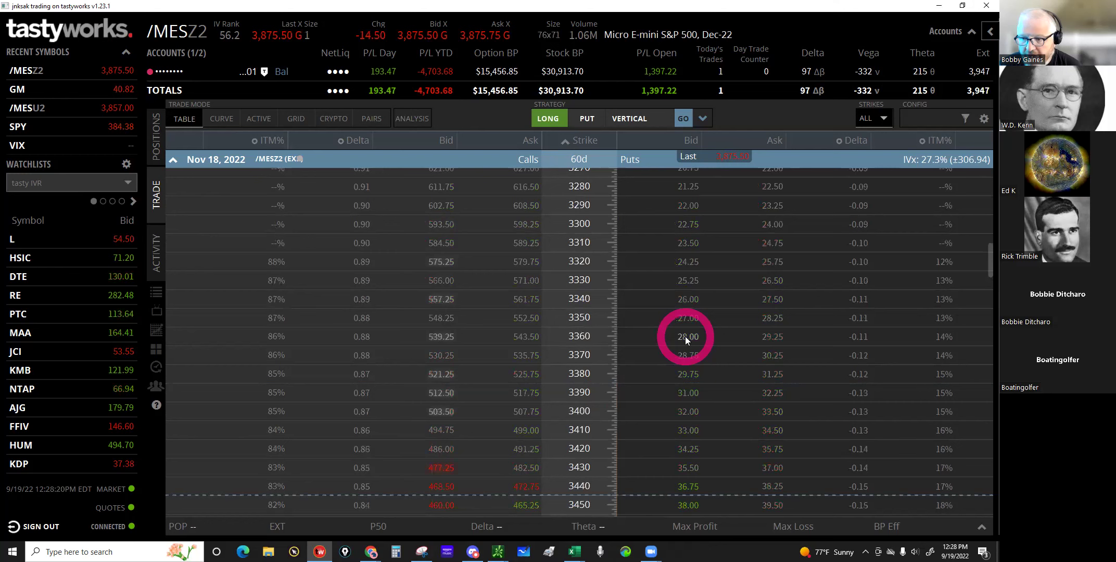
scroll(685, 337, "up", 5)
left_click(685, 225)
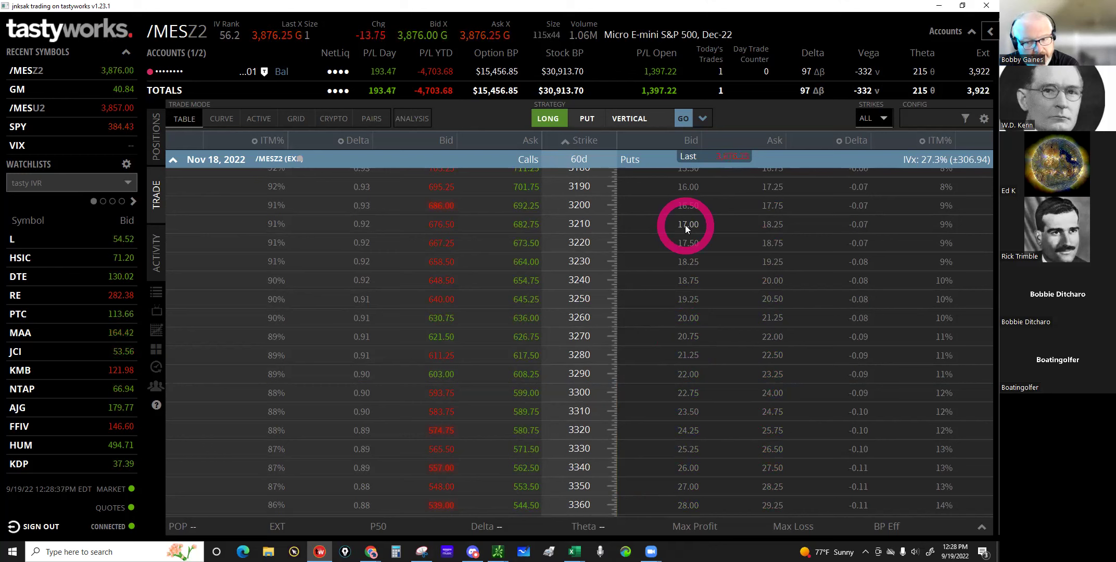
left_click(687, 300)
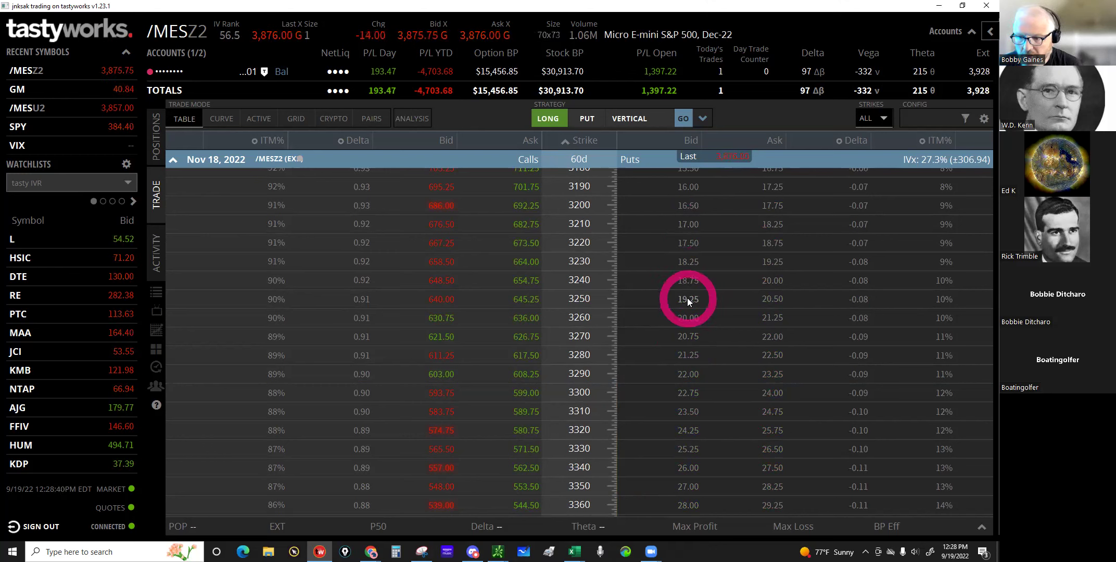
left_click(780, 478)
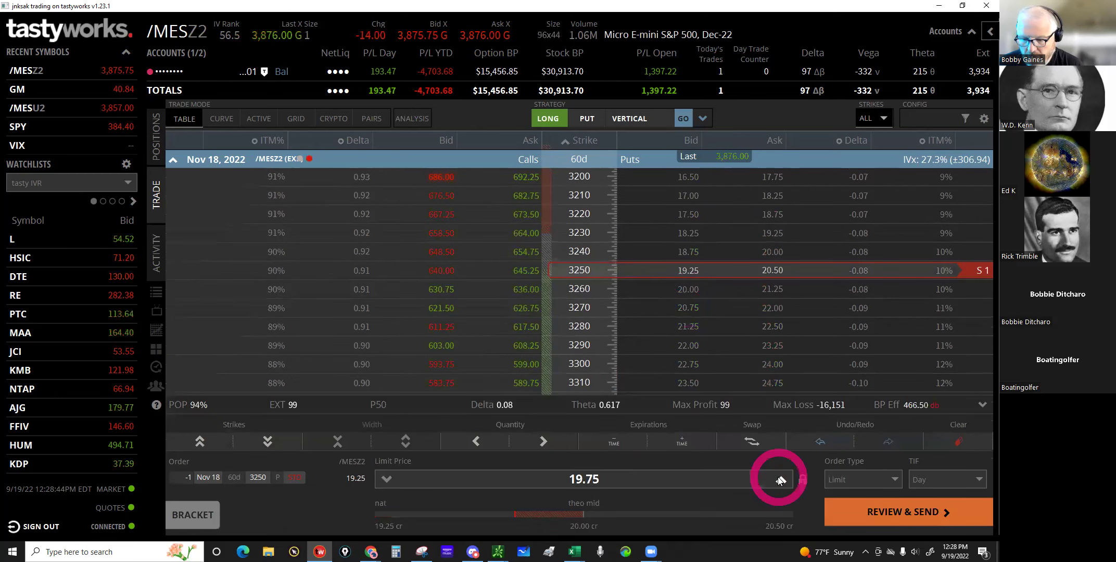
left_click(779, 479)
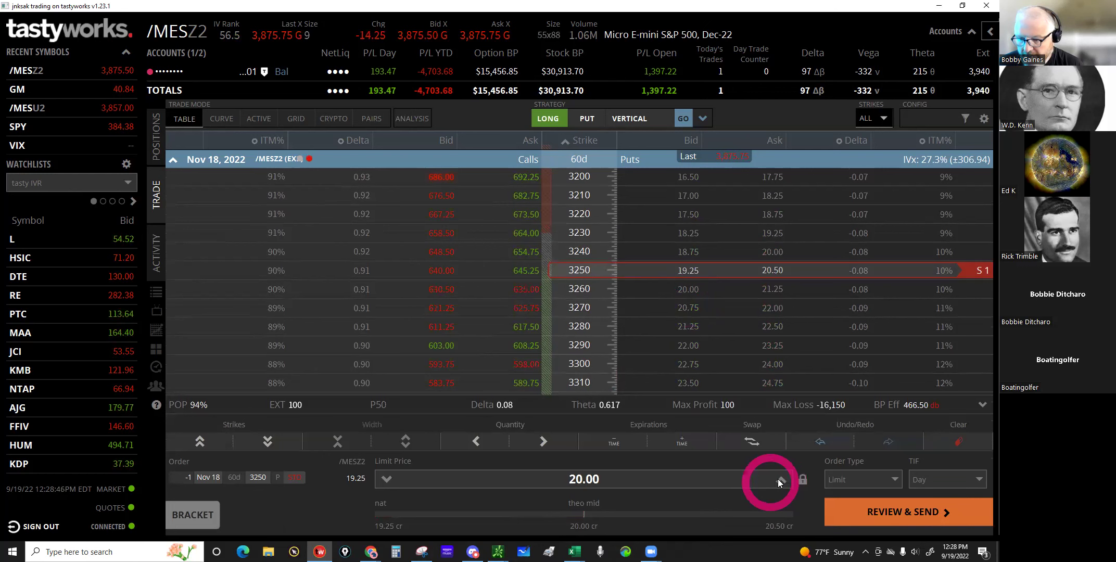
Step: Move the sold put up to the 3270 strike and raise its limit price to 21.25
left_click_drag(699, 276, 698, 288)
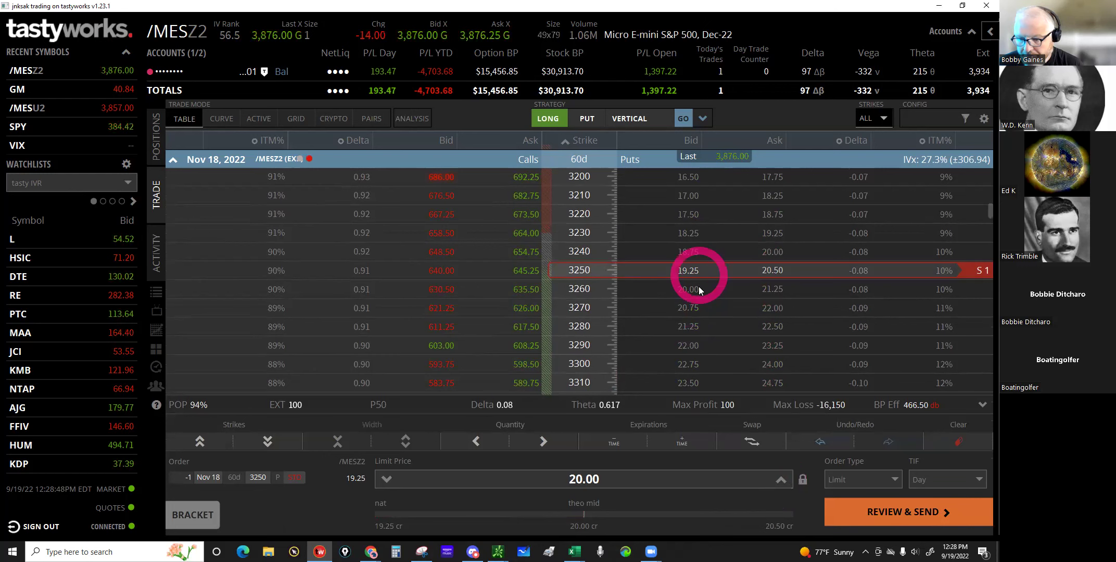
left_click(783, 478)
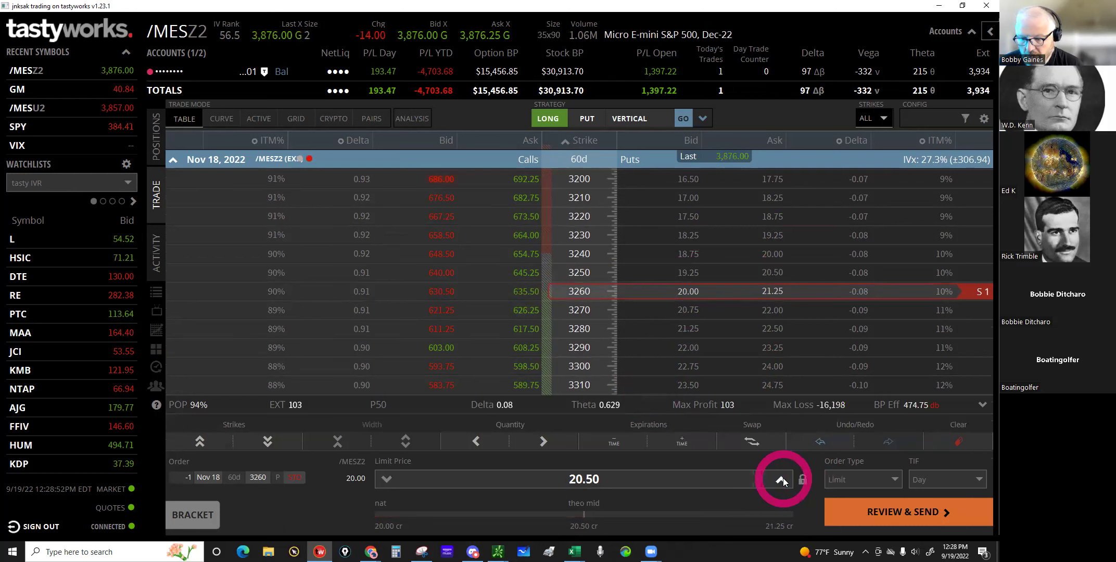
left_click_drag(720, 294, 723, 313)
left_click(619, 405)
left_click(782, 479)
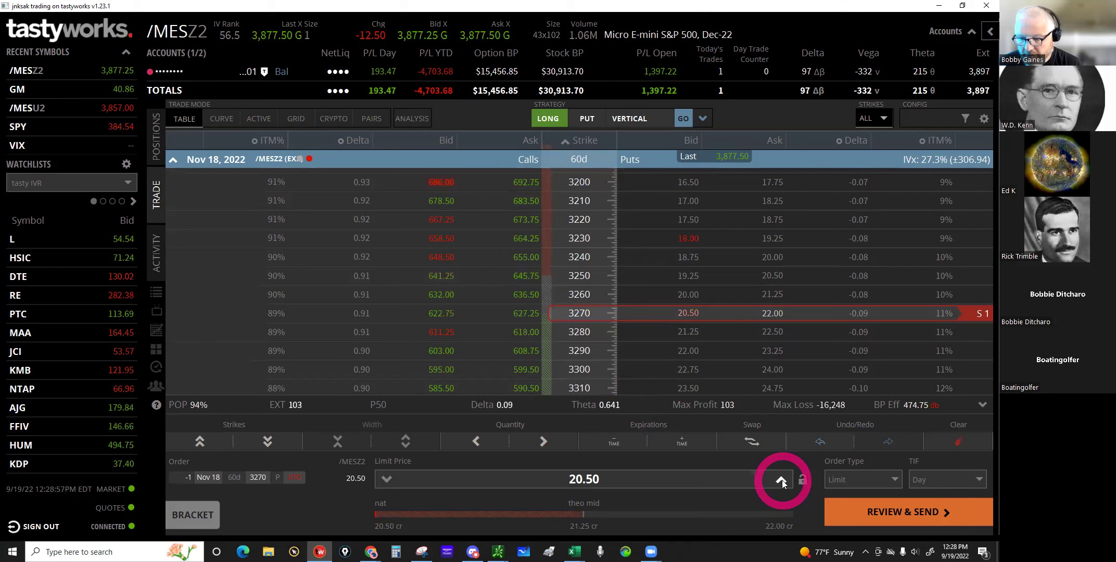
left_click(782, 479)
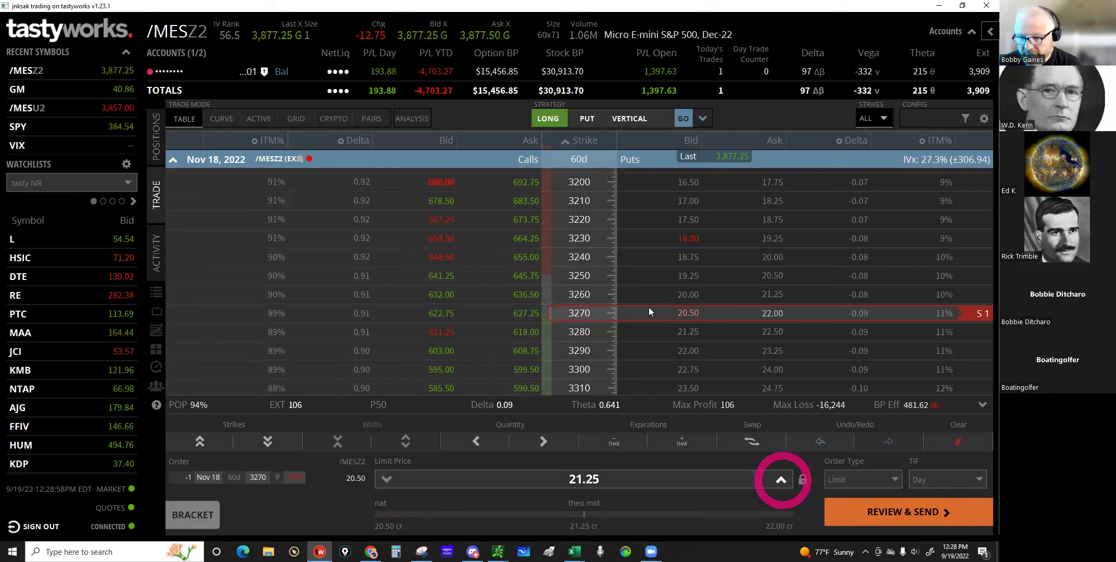
Step: Review and send the order selling one Nov 18 3270 put at a 21.25 limit
left_click(641, 315)
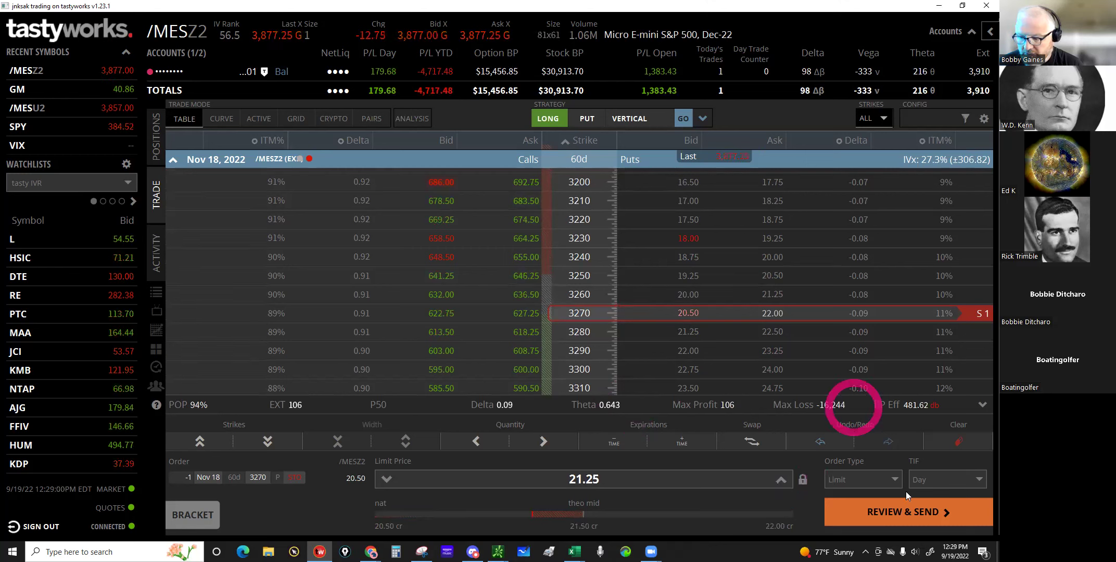
left_click(912, 517)
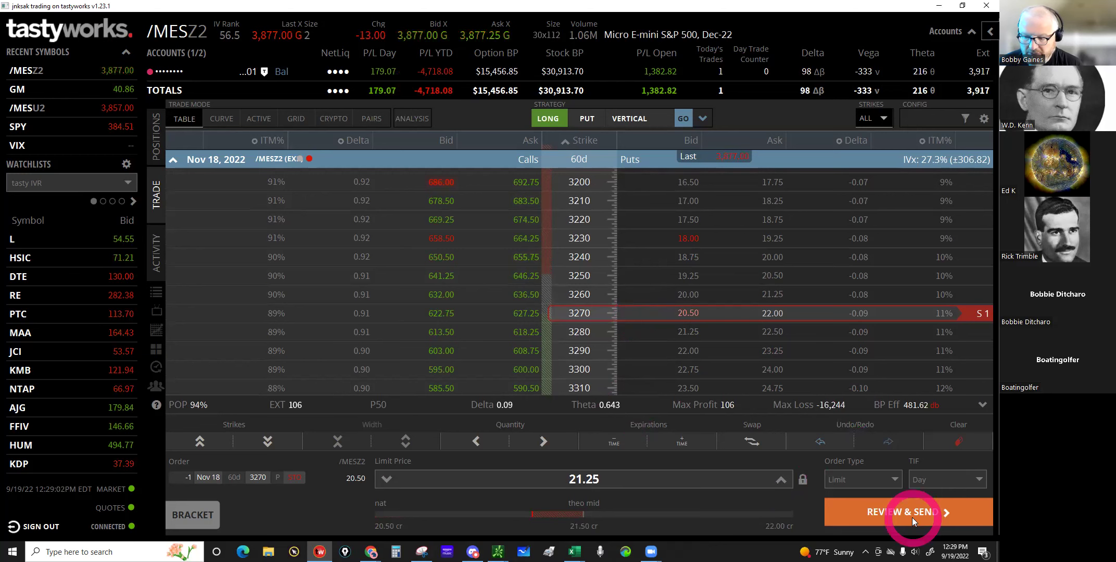
left_click(912, 517)
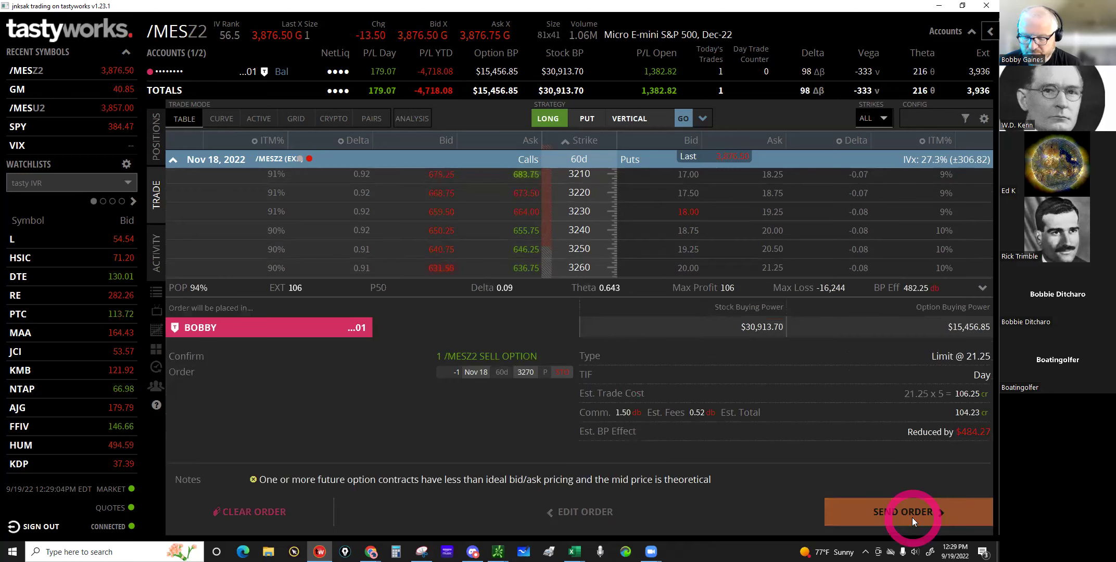
left_click(303, 134)
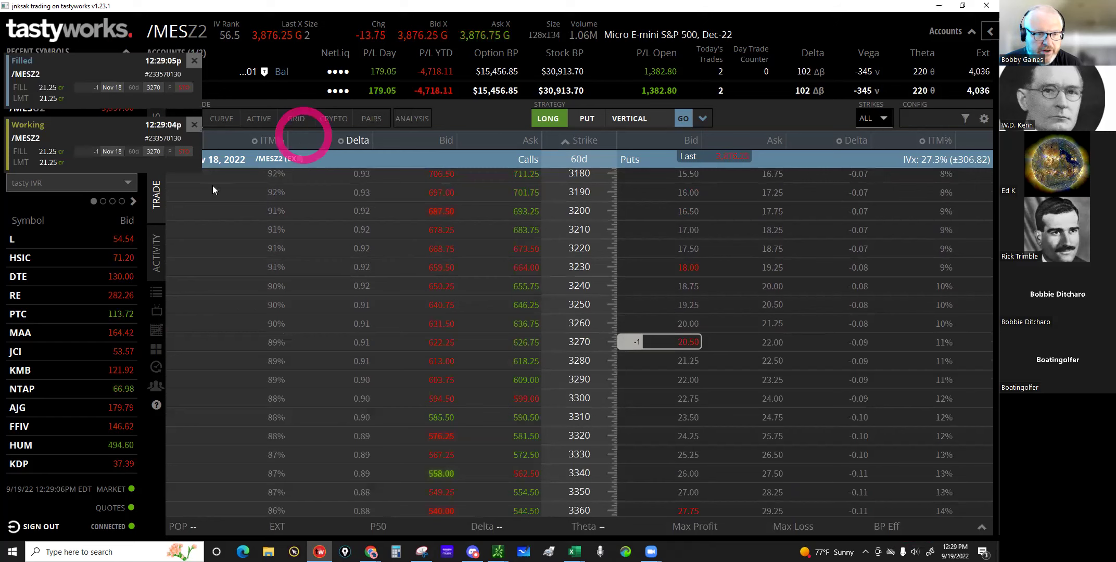
Step: Open the account's order activity and check the filled /MESZ2 orders
left_click(158, 232)
left_click(160, 253)
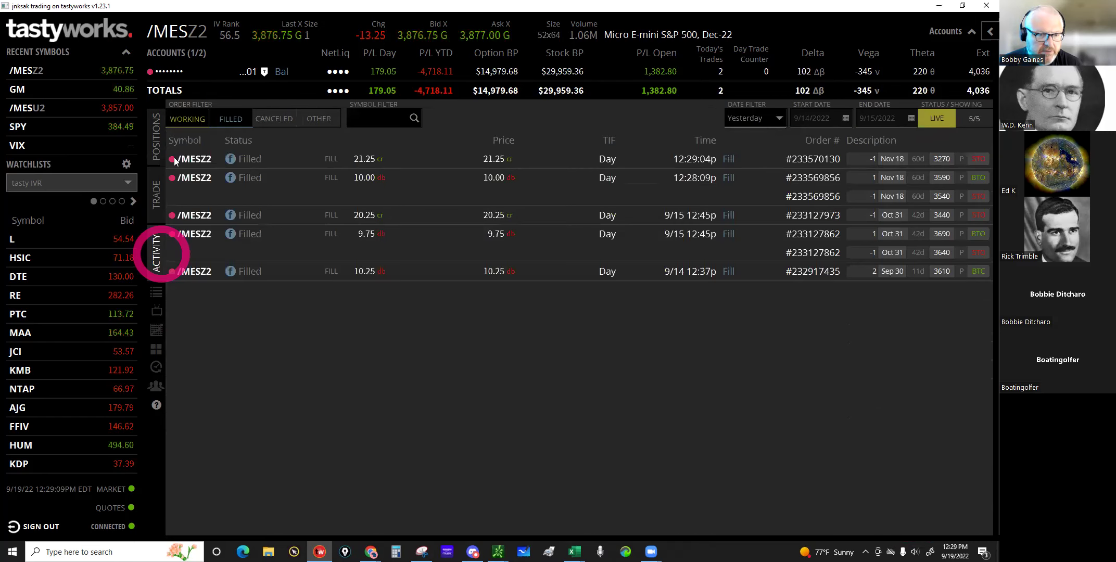
left_click(233, 117)
left_click(187, 117)
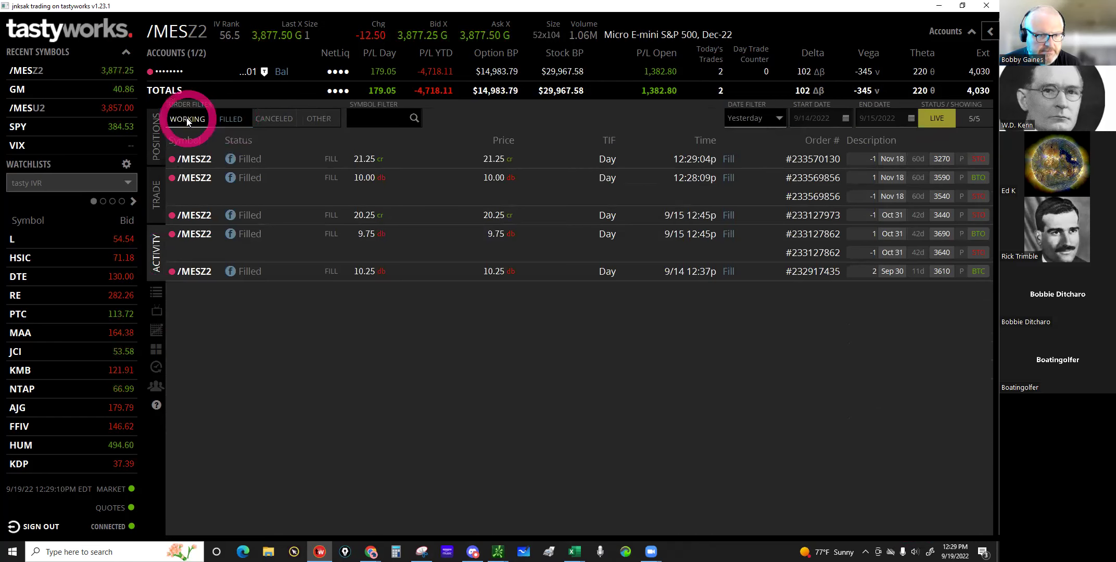
Step: Switch to thinkorswim and bring its window into focus
left_click(345, 4)
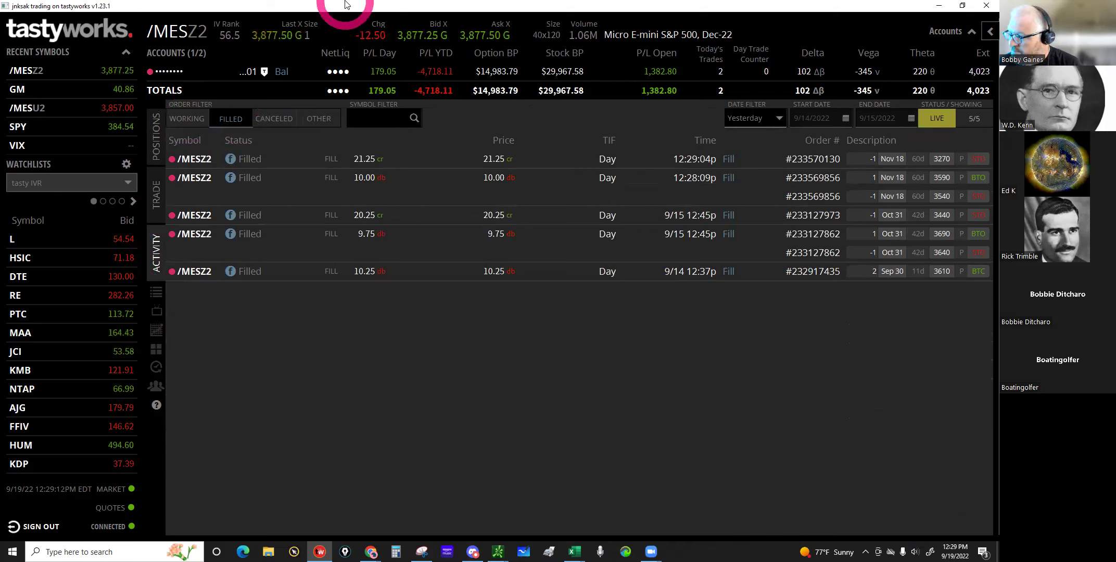
key("alt+Tab")
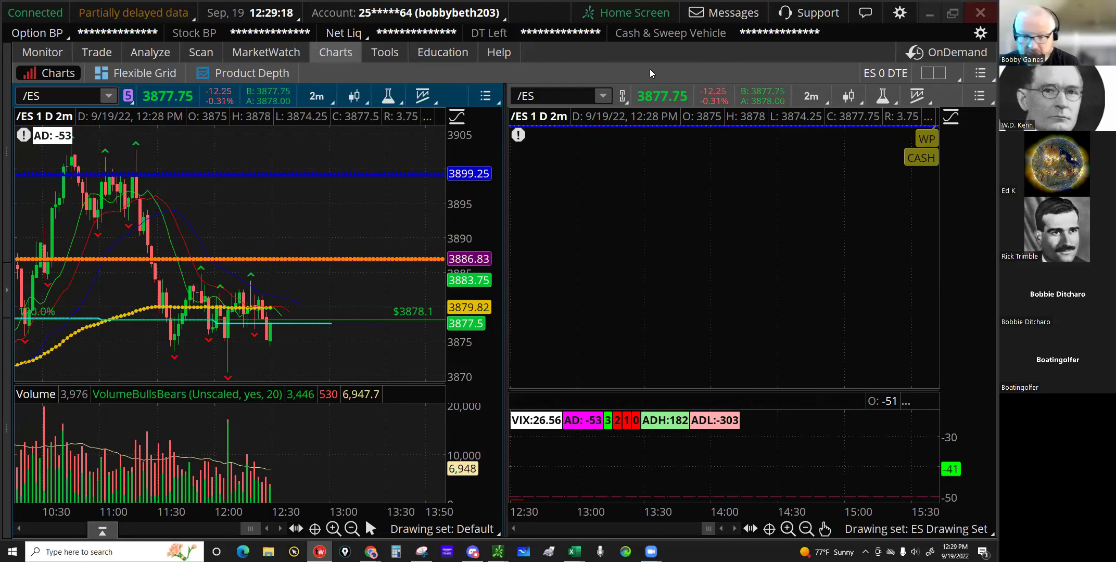
left_click(389, 53)
left_click(510, 534)
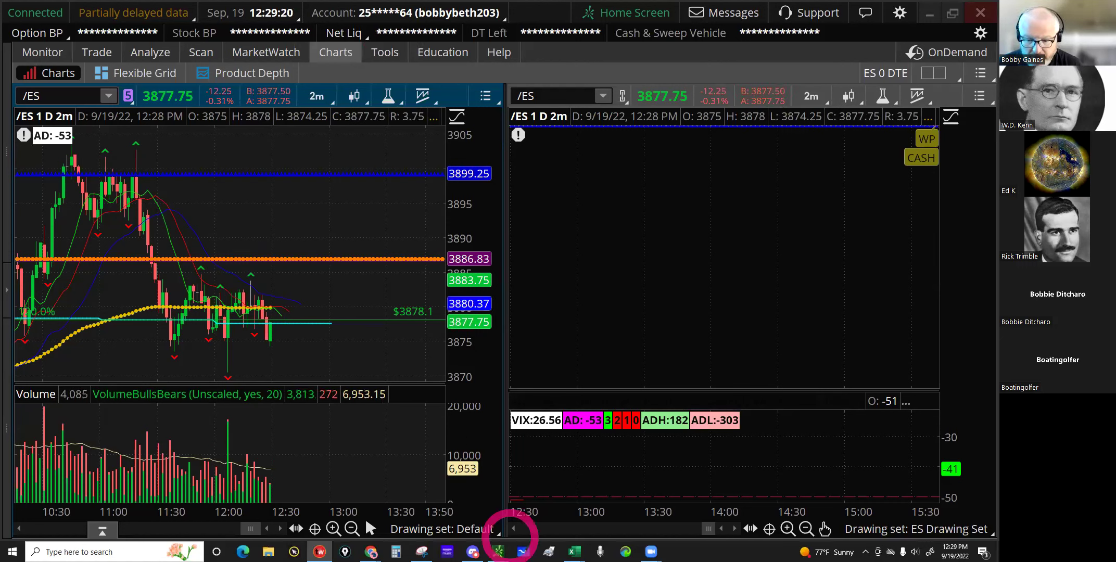
left_click(573, 545)
left_click(497, 551)
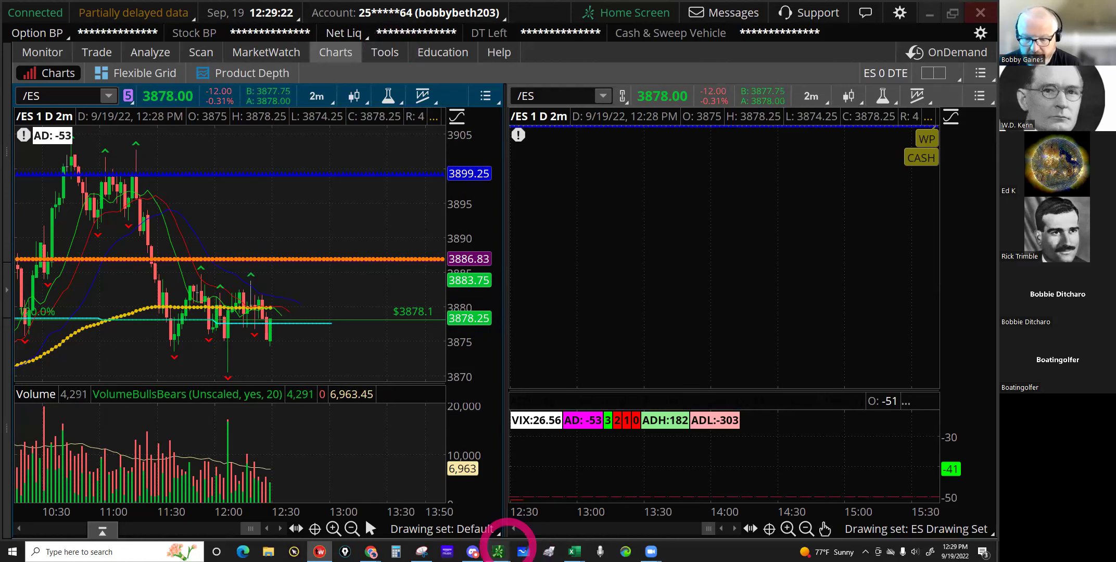
left_click(441, 507)
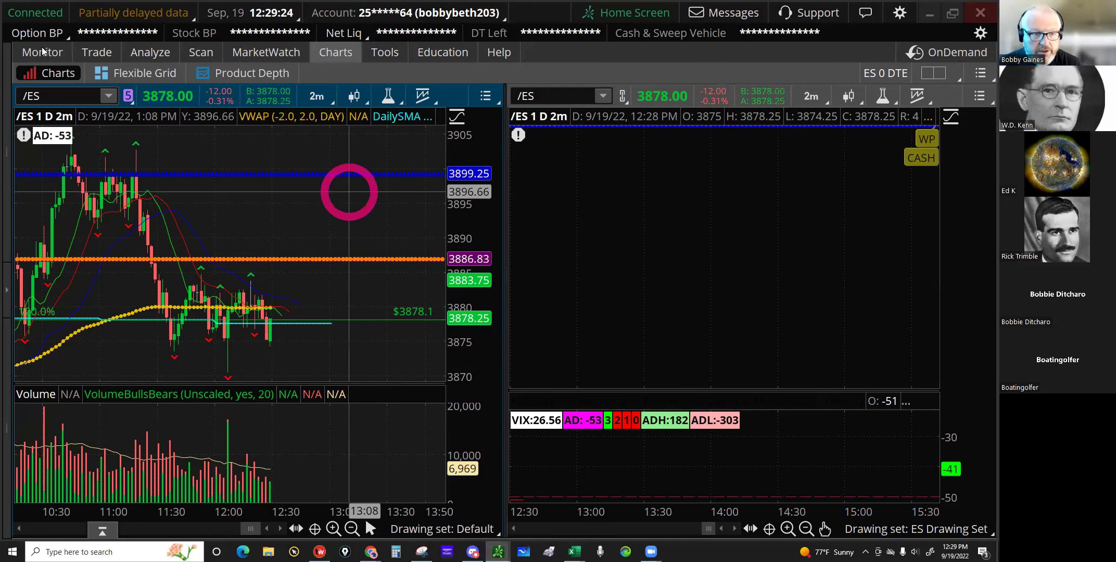
Step: Show the /MES option chain for trading and expand the 60-day NOV 22 expiration
left_click(104, 56)
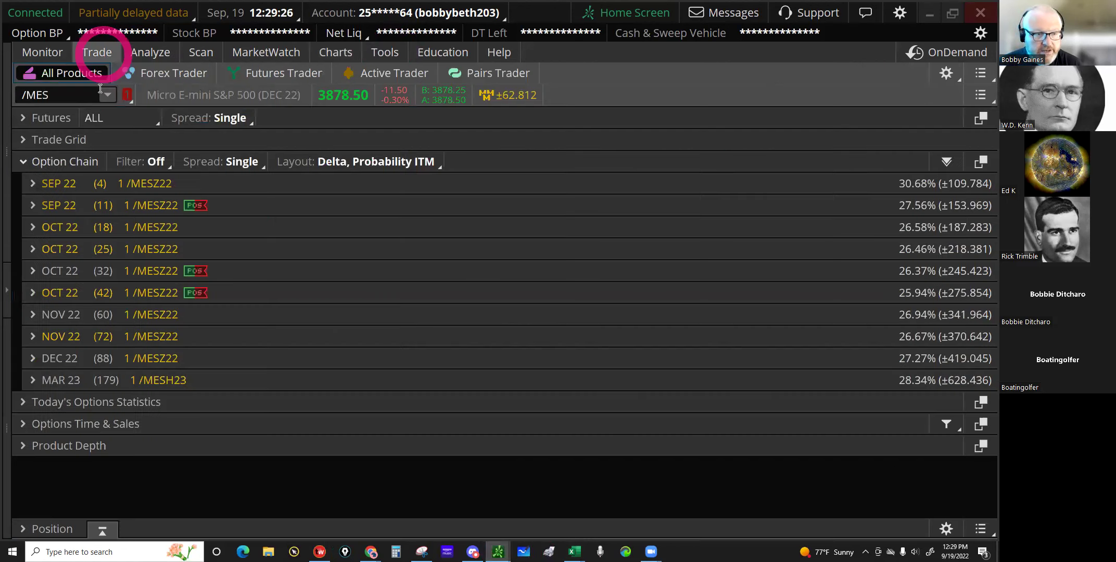
left_click(118, 208)
left_click(55, 313)
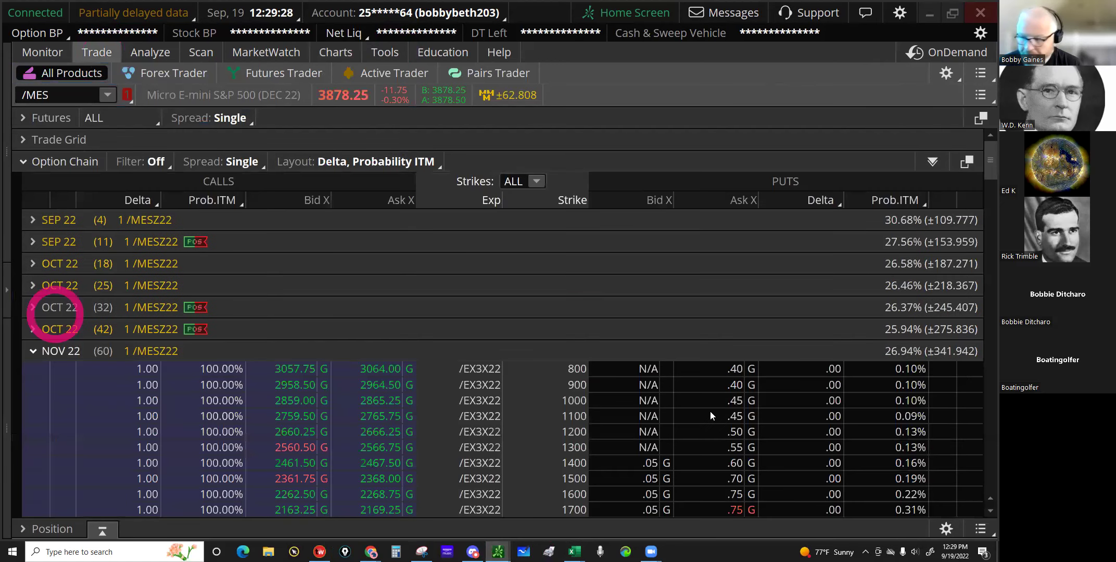
Step: Create an order selling one 3270 put from the NOV 22 chain
scroll(719, 414, "down", 2)
left_click(719, 414)
scroll(720, 414, "down", 1)
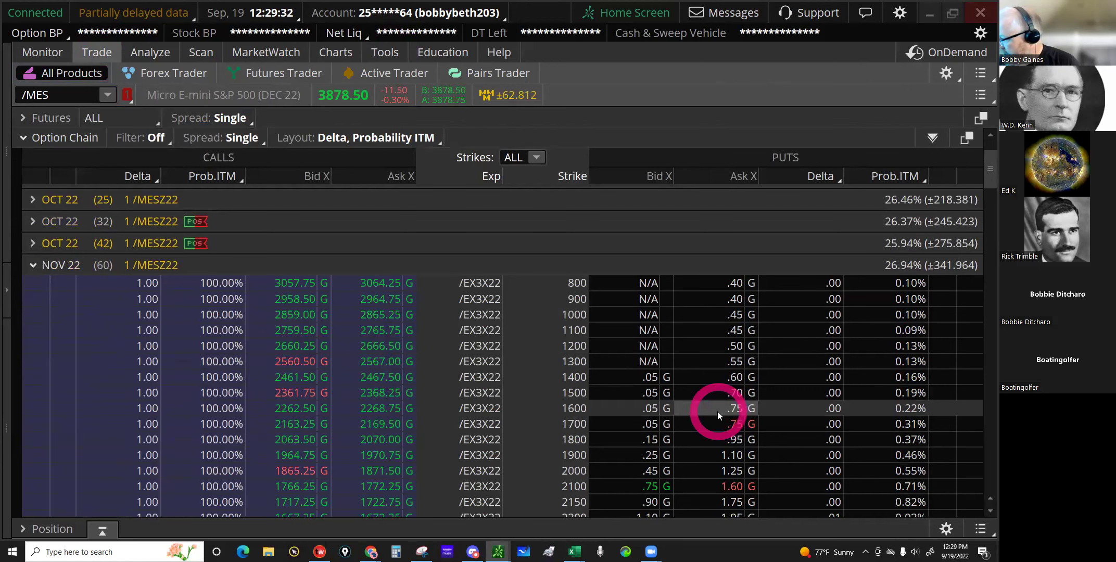
scroll(715, 417, "down", 3)
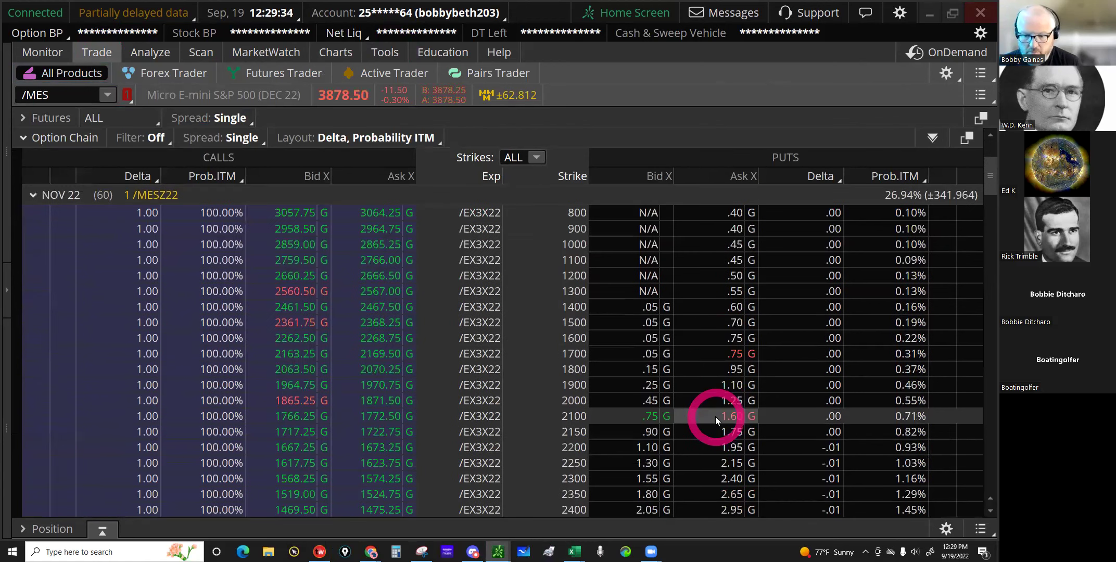
scroll(716, 417, "down", 6)
scroll(716, 417, "down", 4)
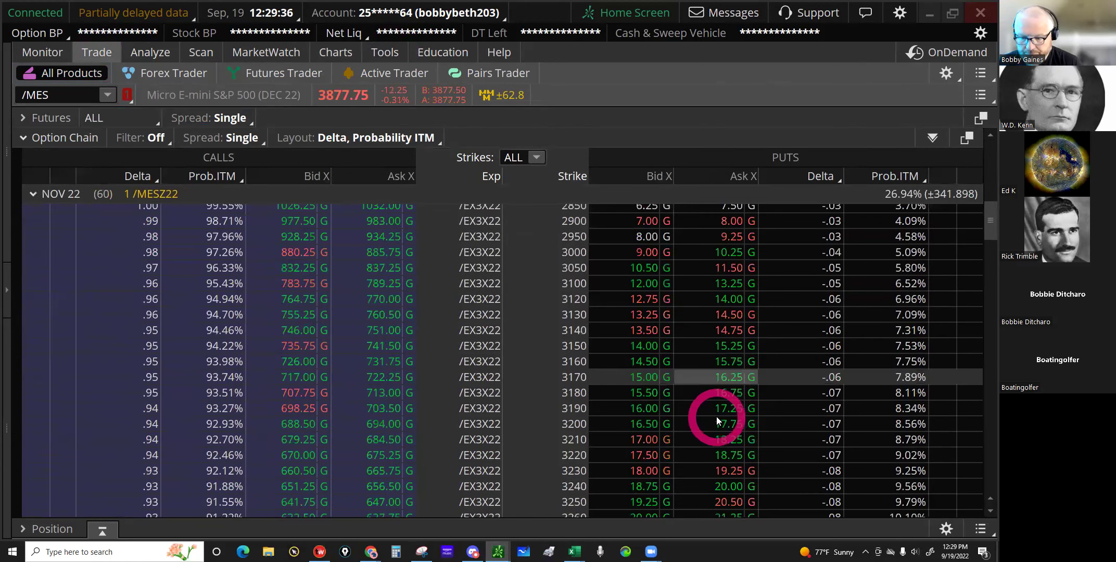
scroll(717, 421, "down", 2)
left_click(635, 481)
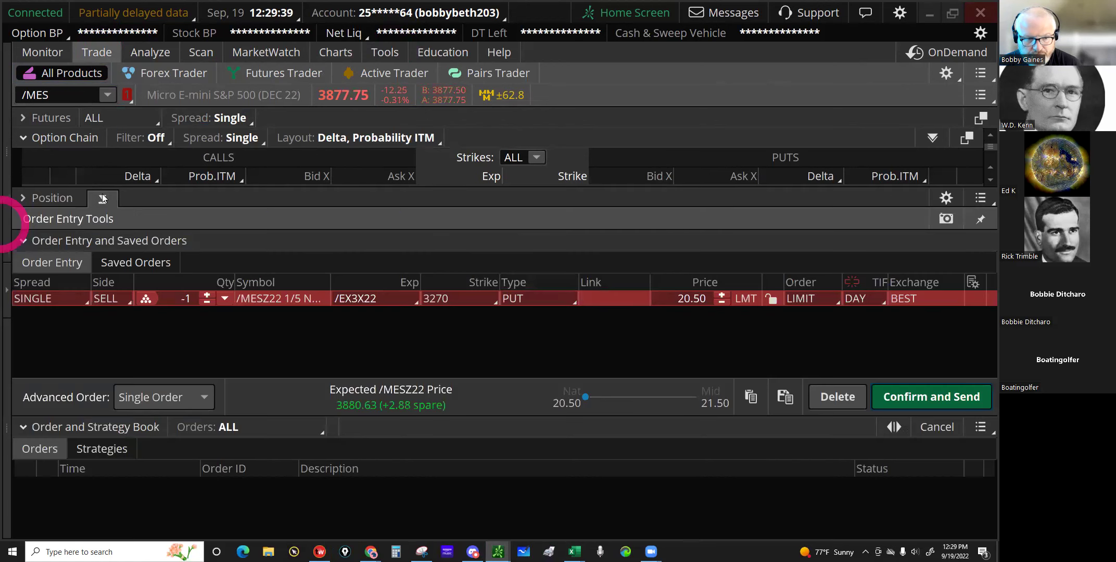
Step: Add a bought 3590 put from the 60-day NOV 22 chain to the order with the short 3270 put
left_click(103, 199)
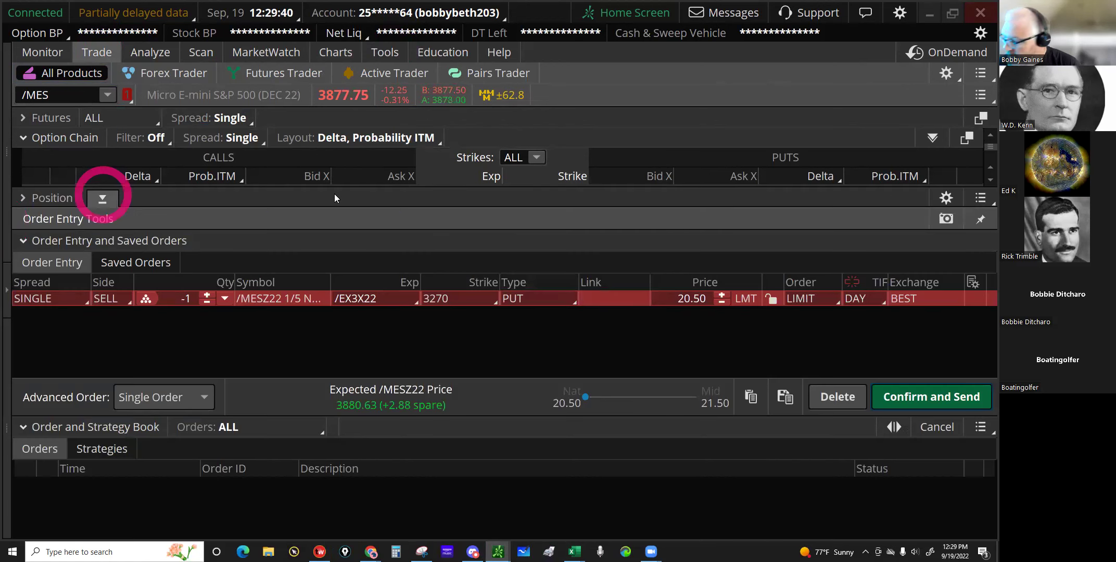
left_click(557, 220)
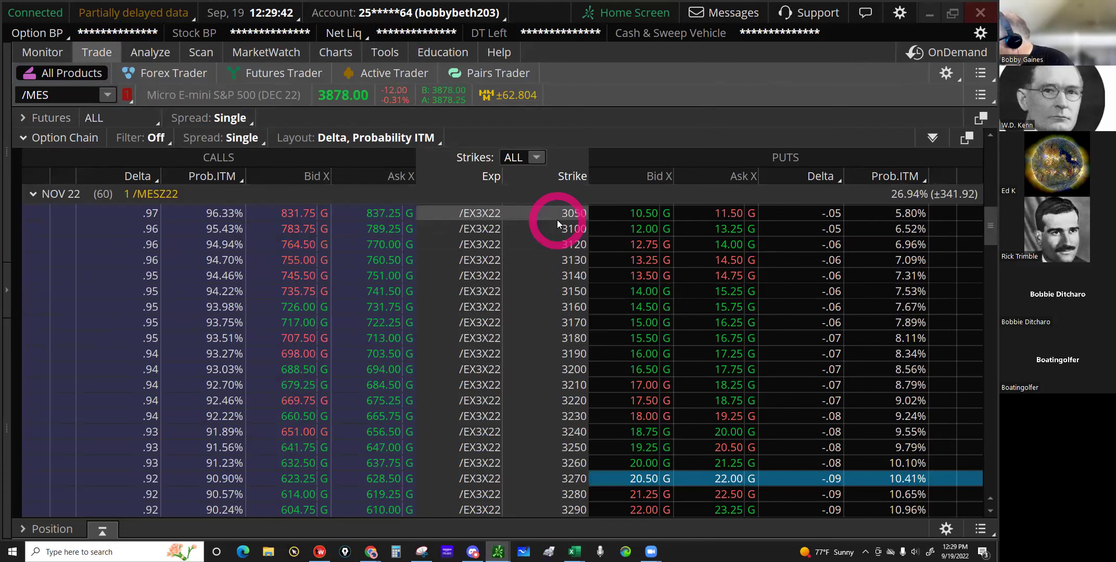
left_click(579, 292)
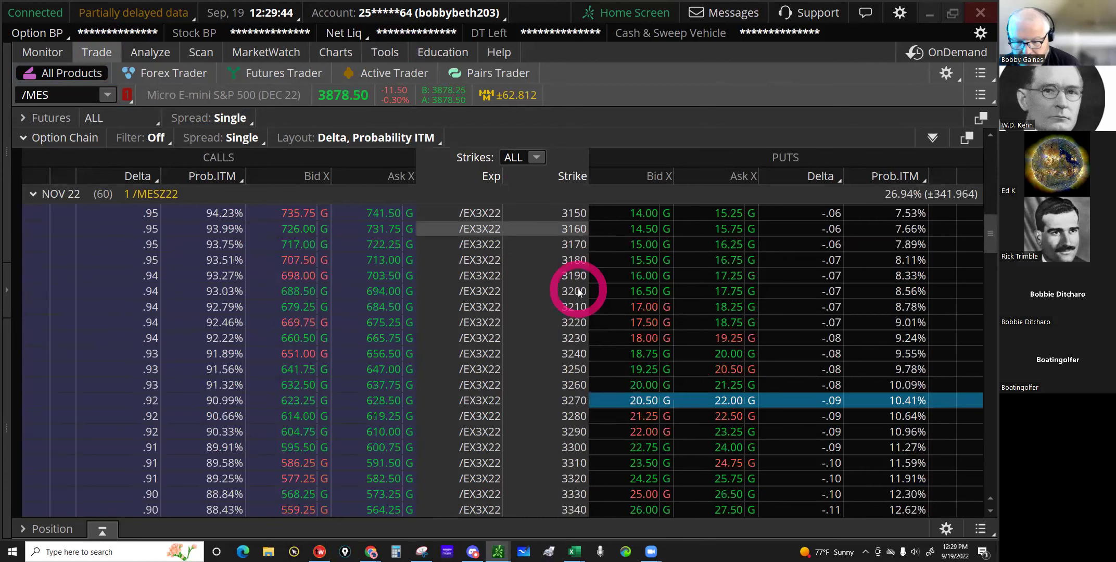
scroll(580, 294, "down", 5)
scroll(581, 297, "down", 3)
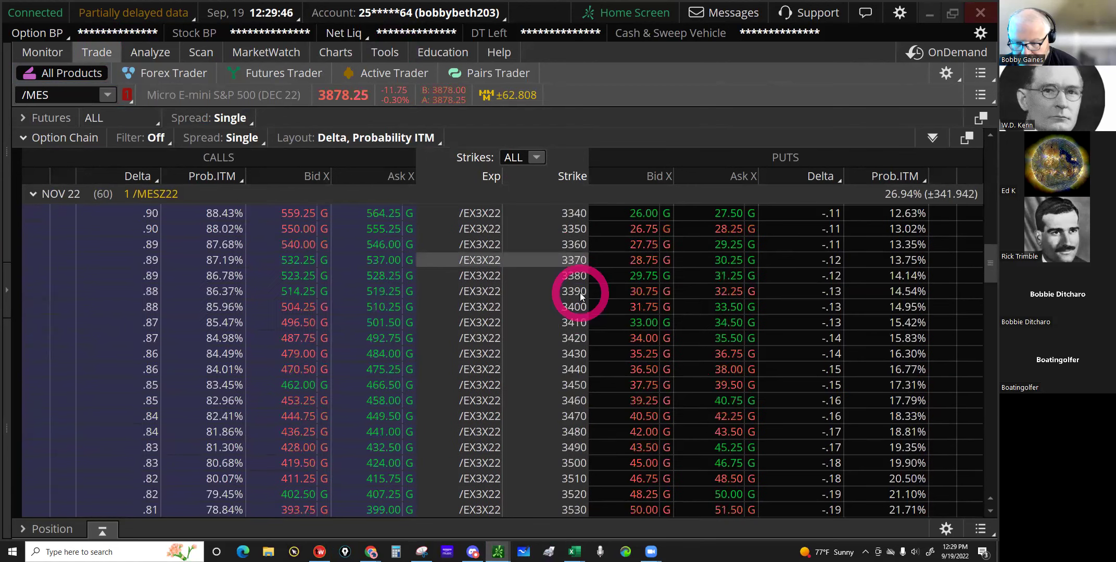
left_click(597, 322)
scroll(597, 325, "down", 3)
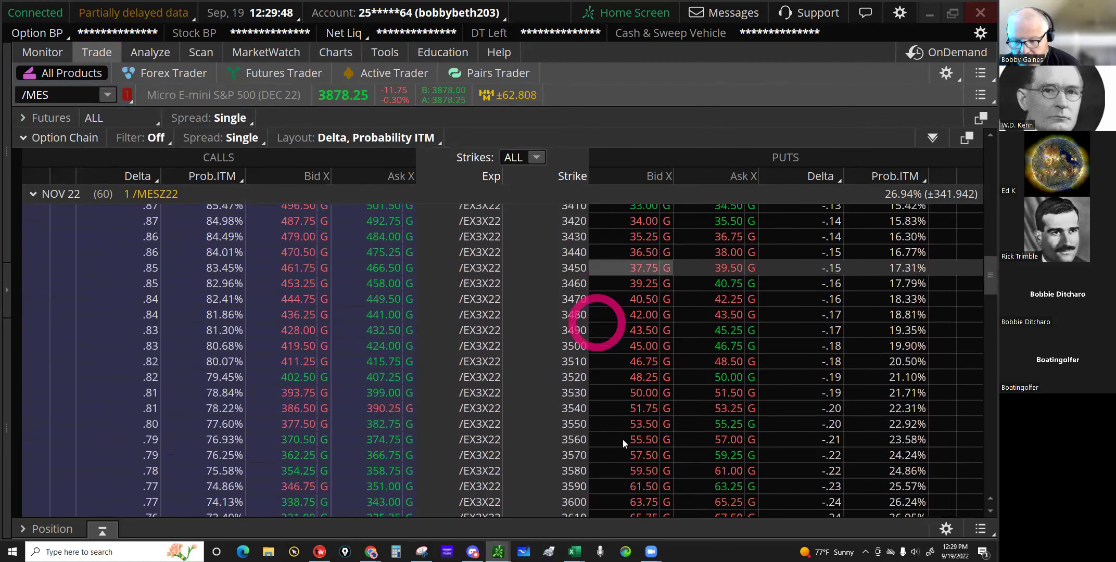
left_click(632, 476)
left_click(735, 490)
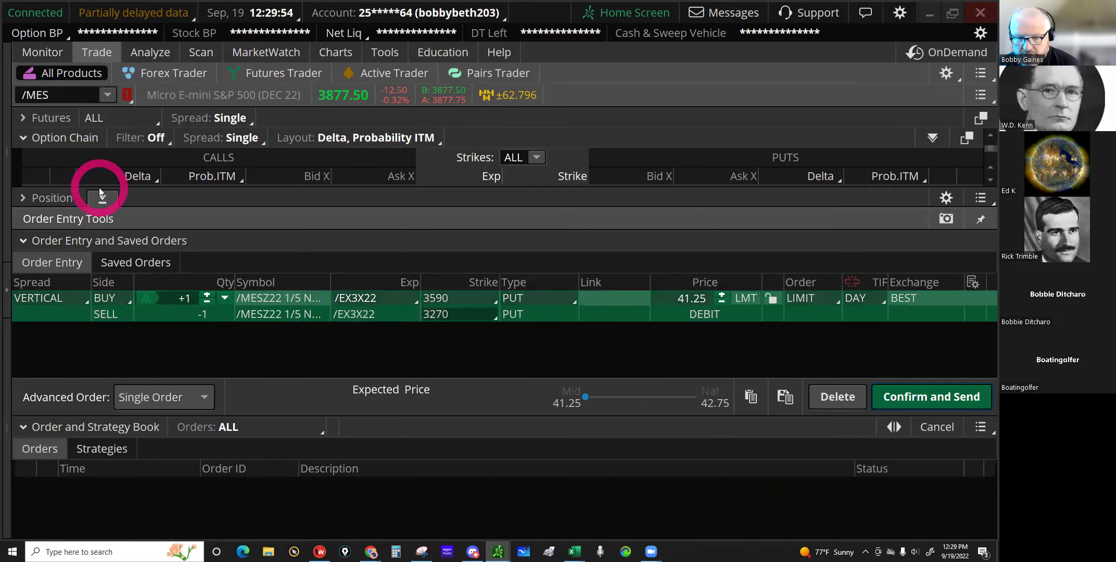
Step: Add a sold 3540 put from the NOV 22 chain as the third leg of the order
left_click(104, 198)
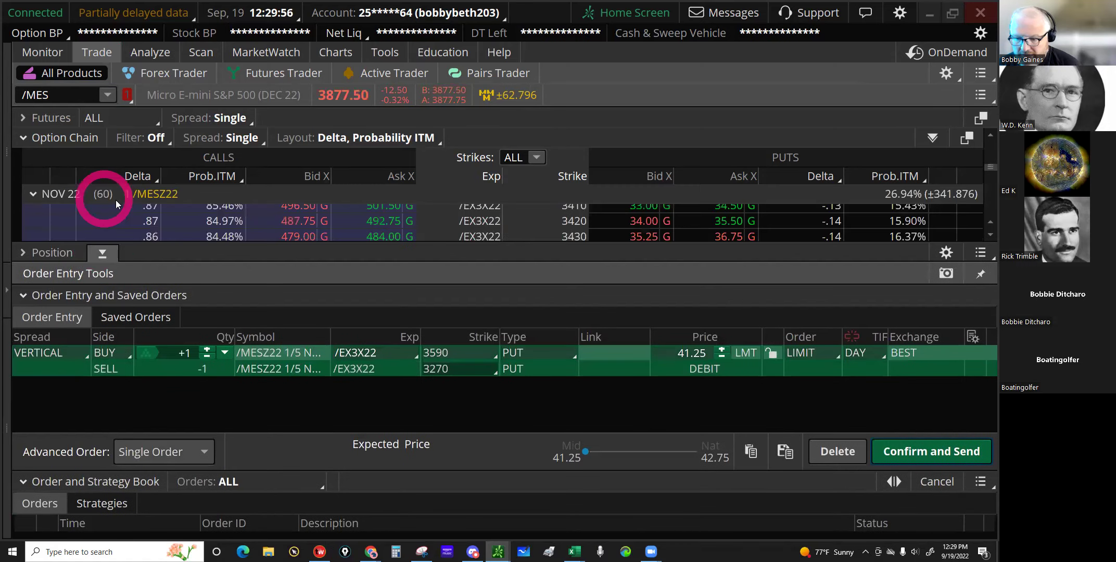
left_click(648, 411)
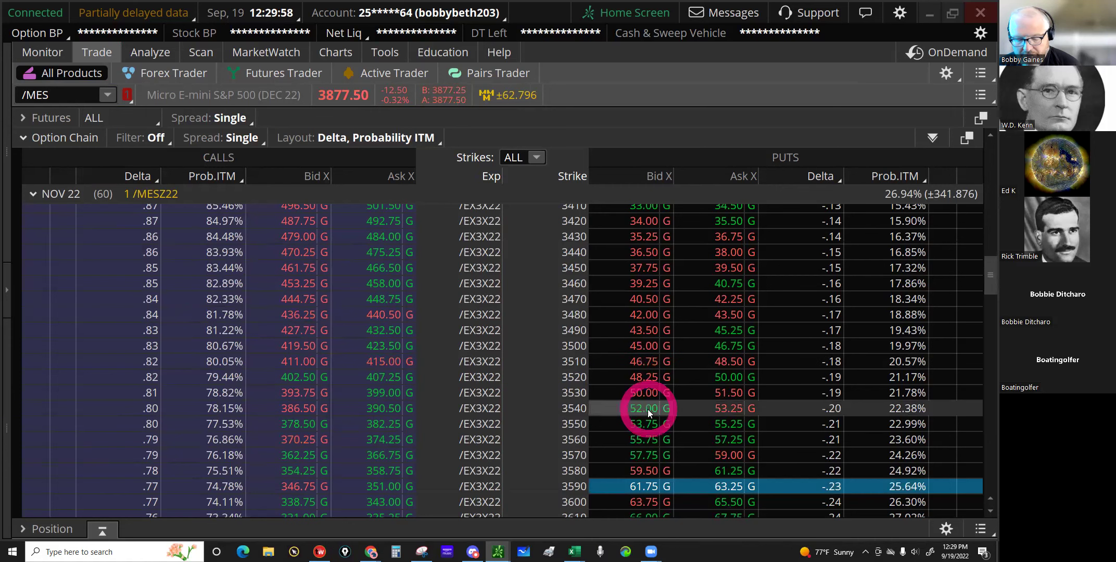
key("alt")
left_click(648, 409)
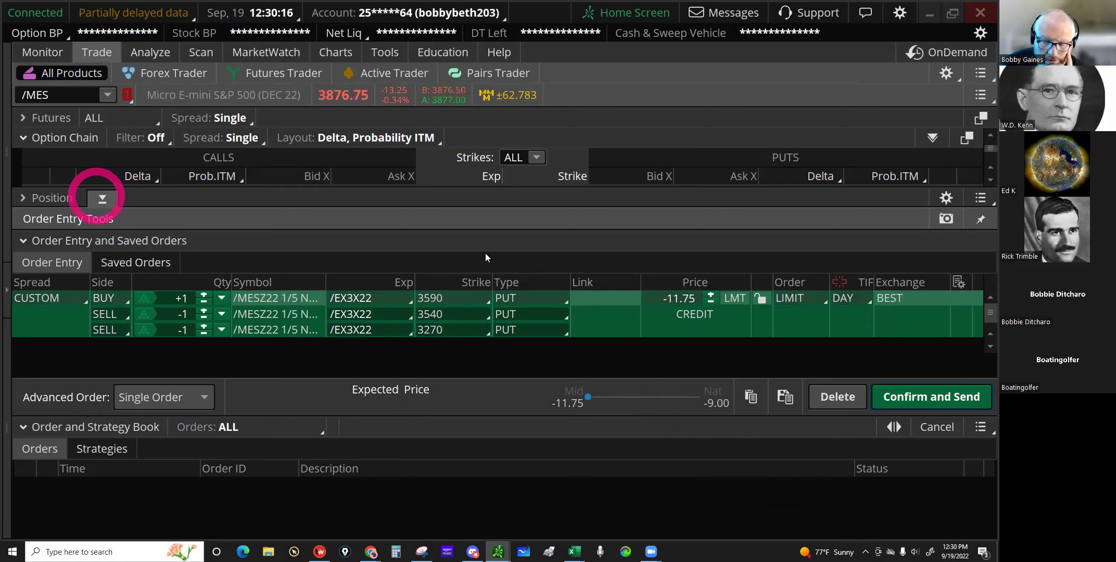
Step: Submit the custom 3590/3540/3270 put order as a day limit order at an 11.25 credit
left_click(711, 298)
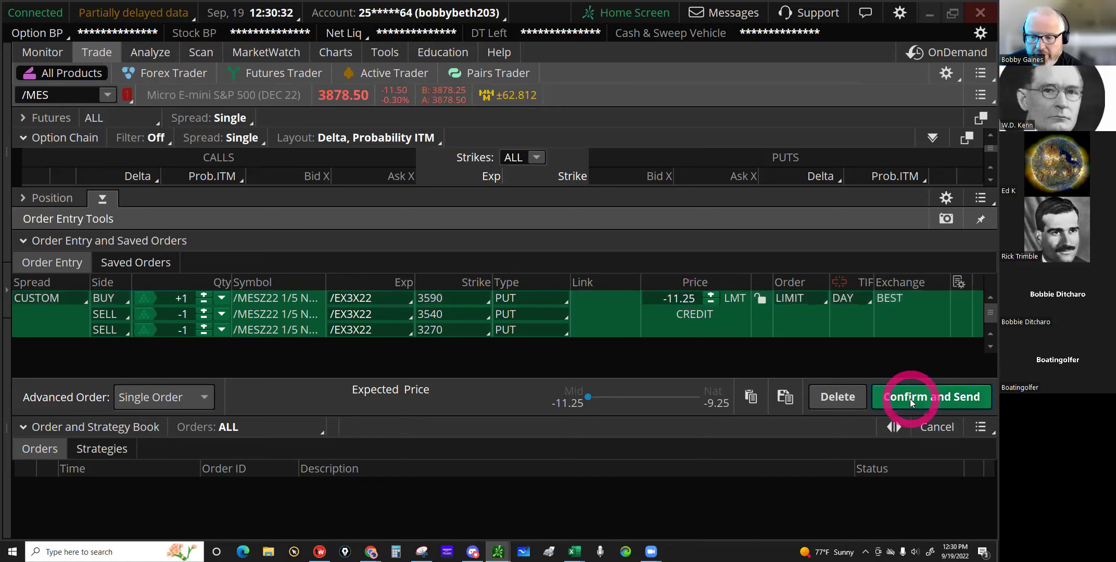
left_click(911, 404)
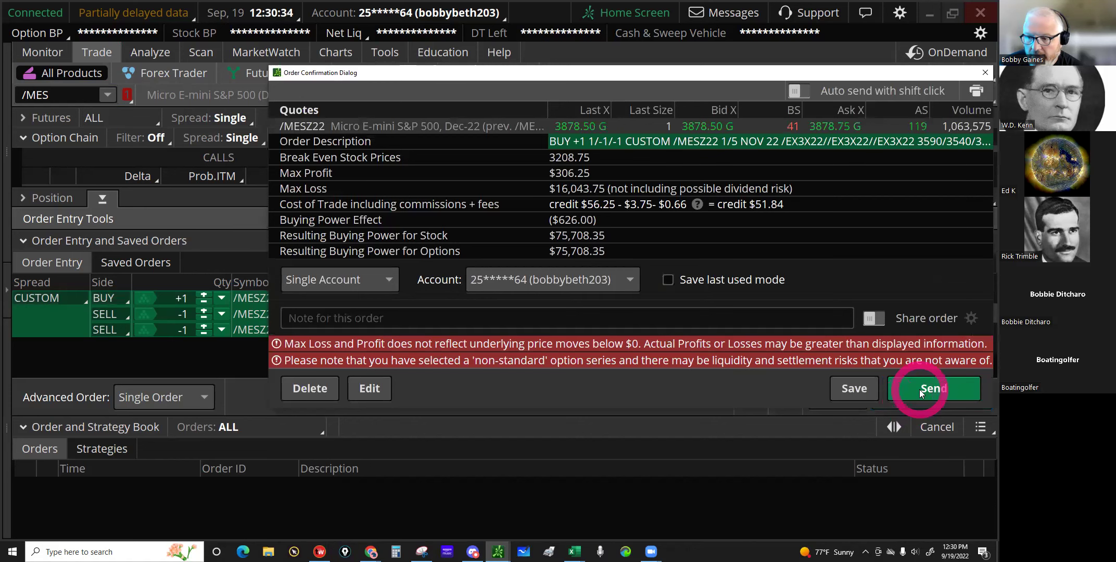
left_click(920, 393)
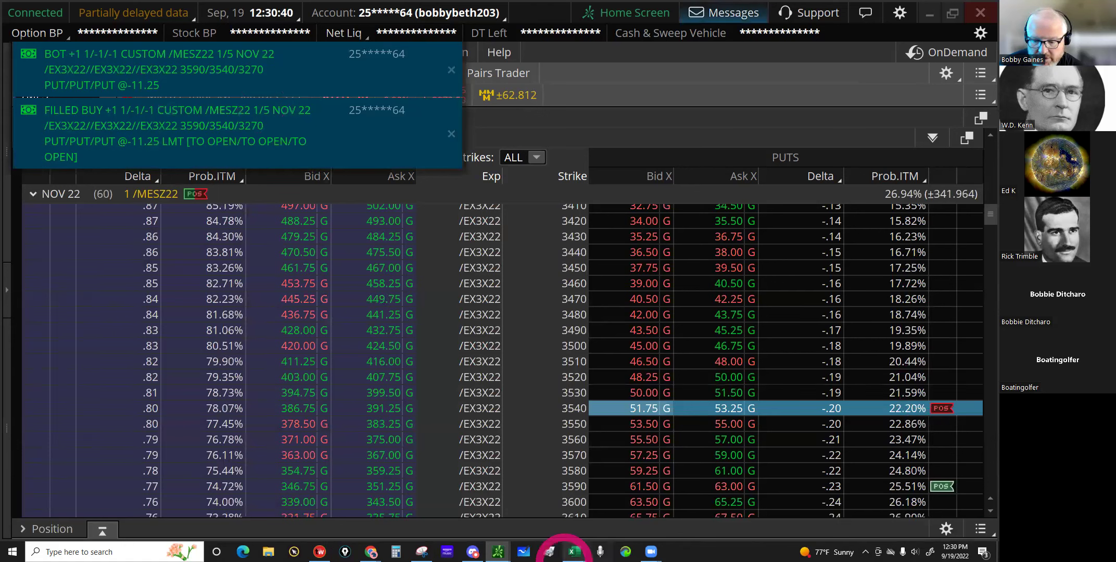
Step: Switch to the IRA spreadsheet in Excel and find the first empty trade row on the Micros sheet
mouse_move(574, 551)
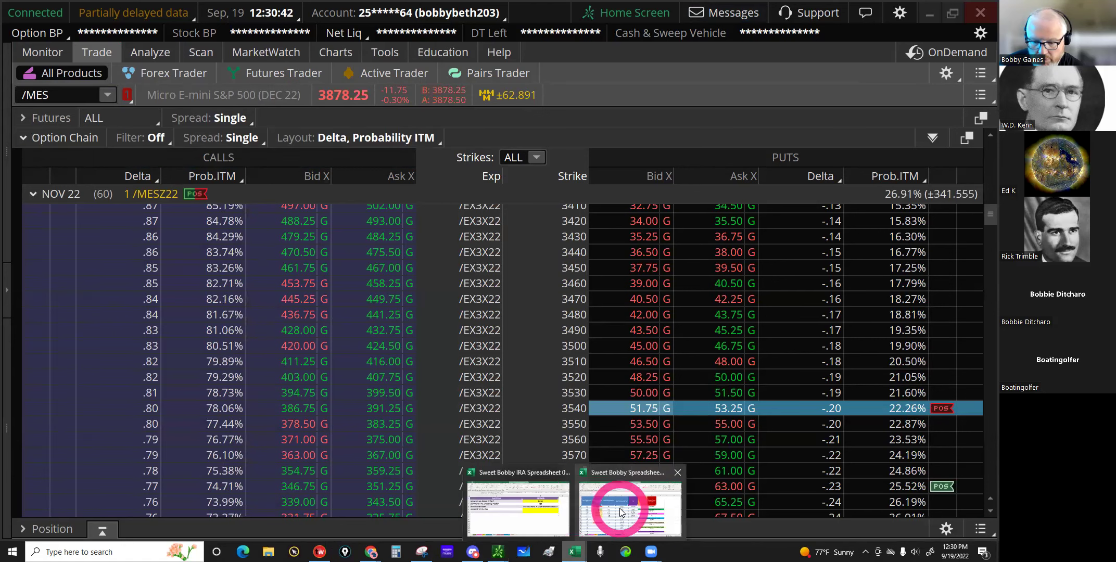
left_click(545, 516)
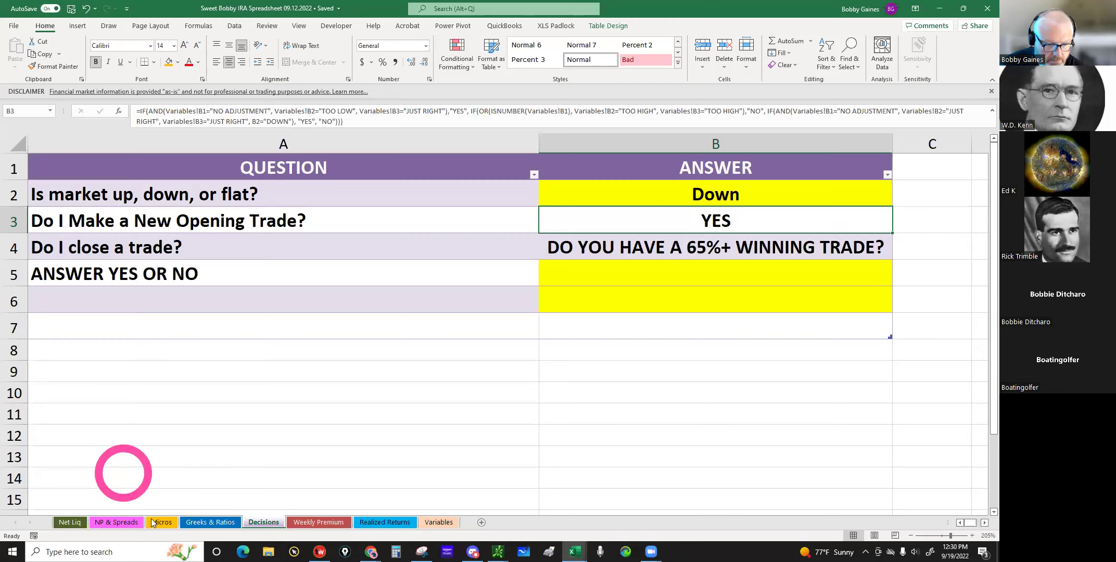
left_click(161, 522)
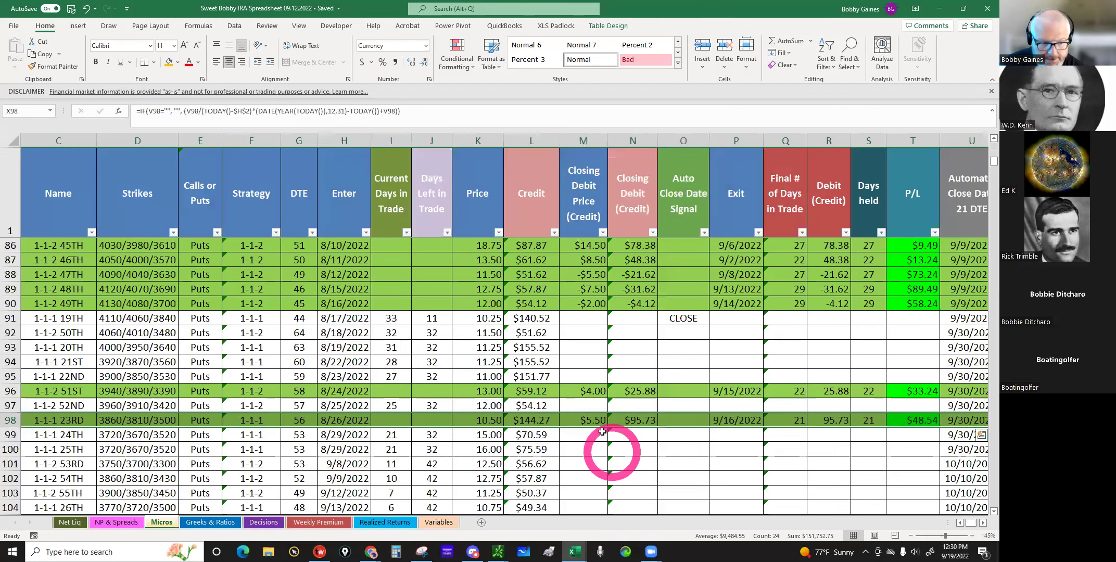
scroll(603, 432, "down", 3)
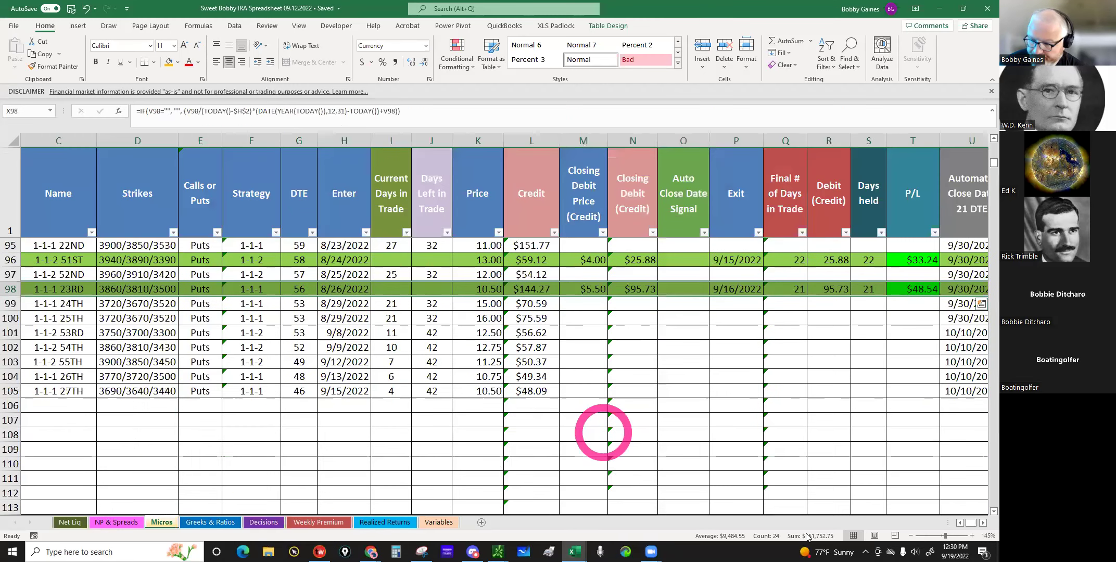
left_click(960, 523)
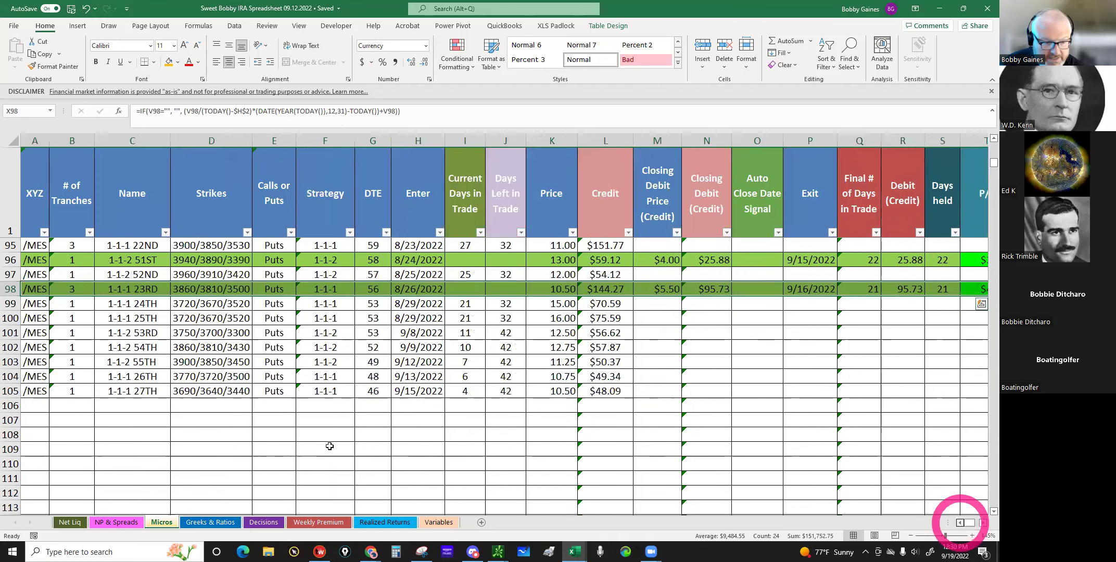
Step: Start the new trade in row 106 with /MES as the underlying and 1 tranche
left_click(36, 404)
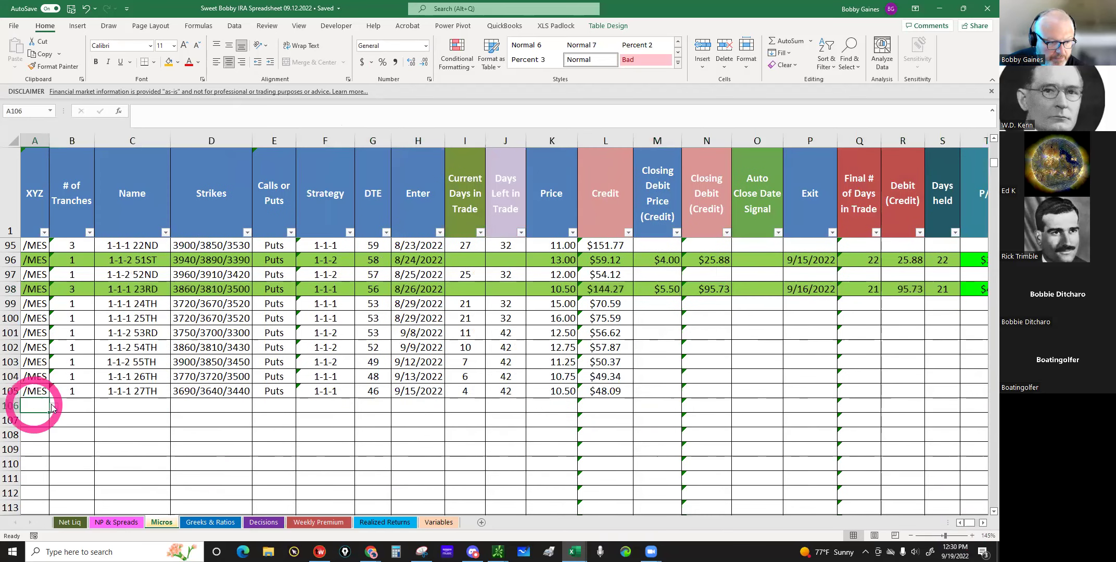
left_click(54, 406)
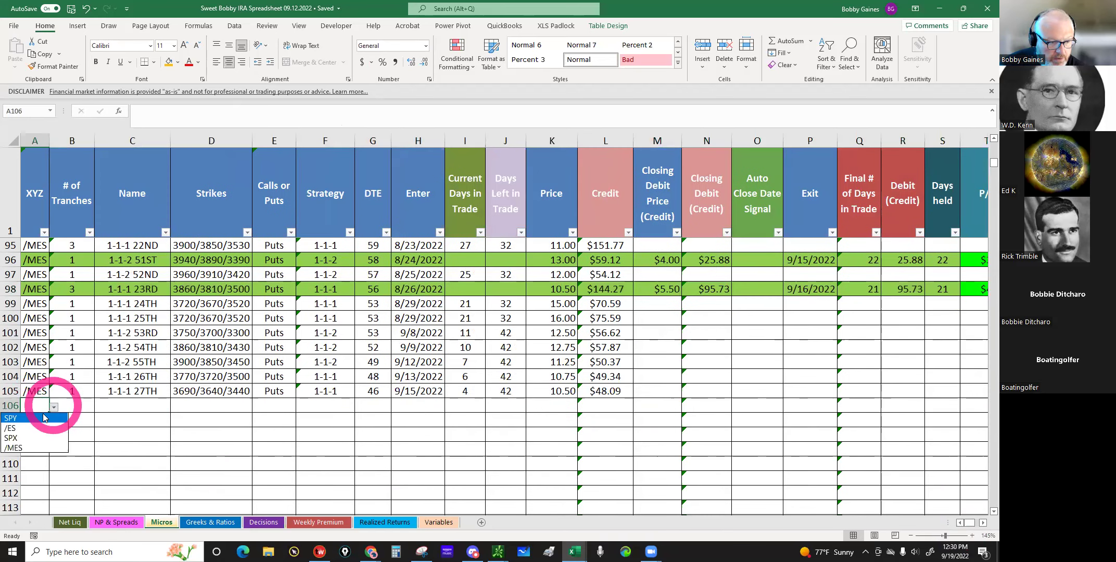
left_click(38, 446)
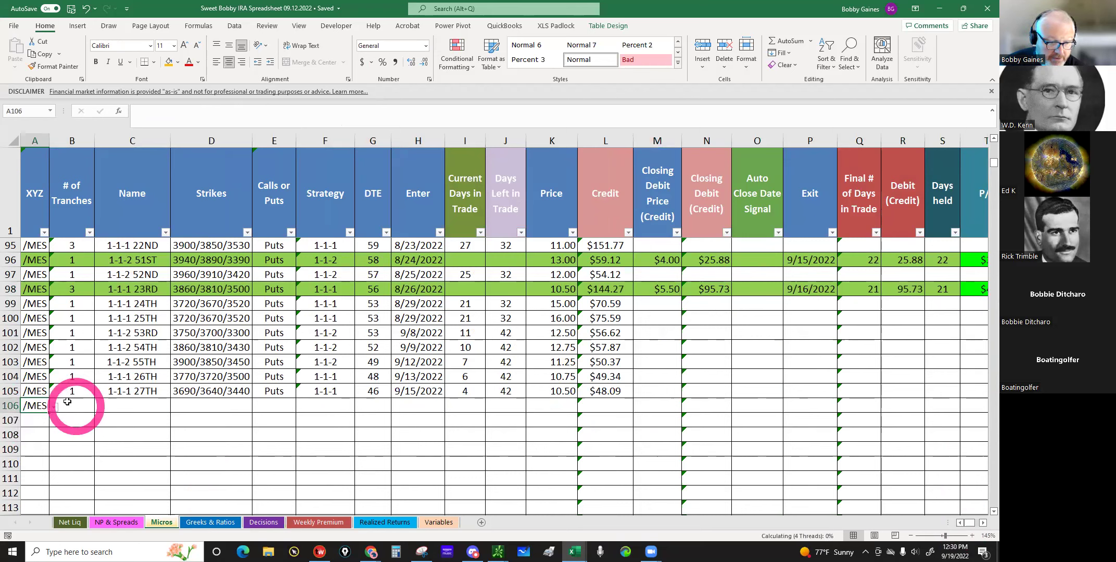
left_click(67, 402)
type("1")
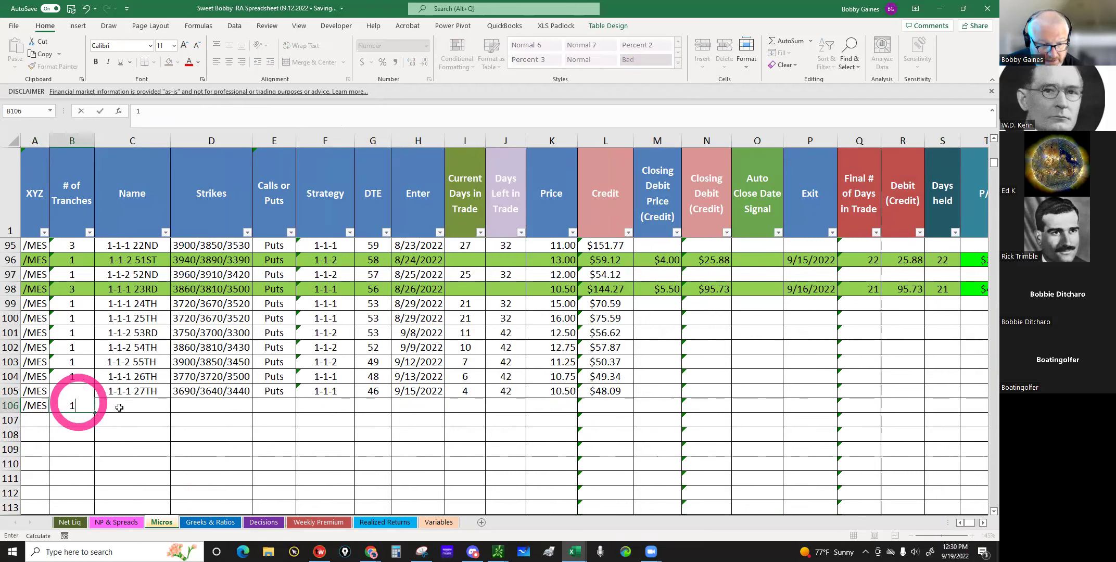
Step: Name the trade in row 106 "1-1-1 28TH"
left_click(120, 408)
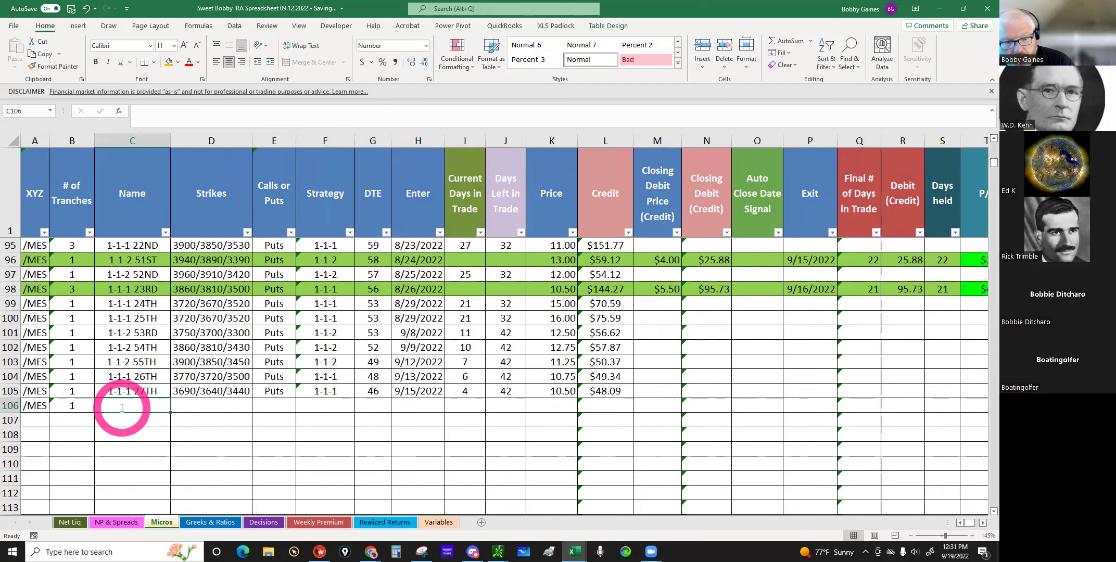
type("10")
key("BackSpace")
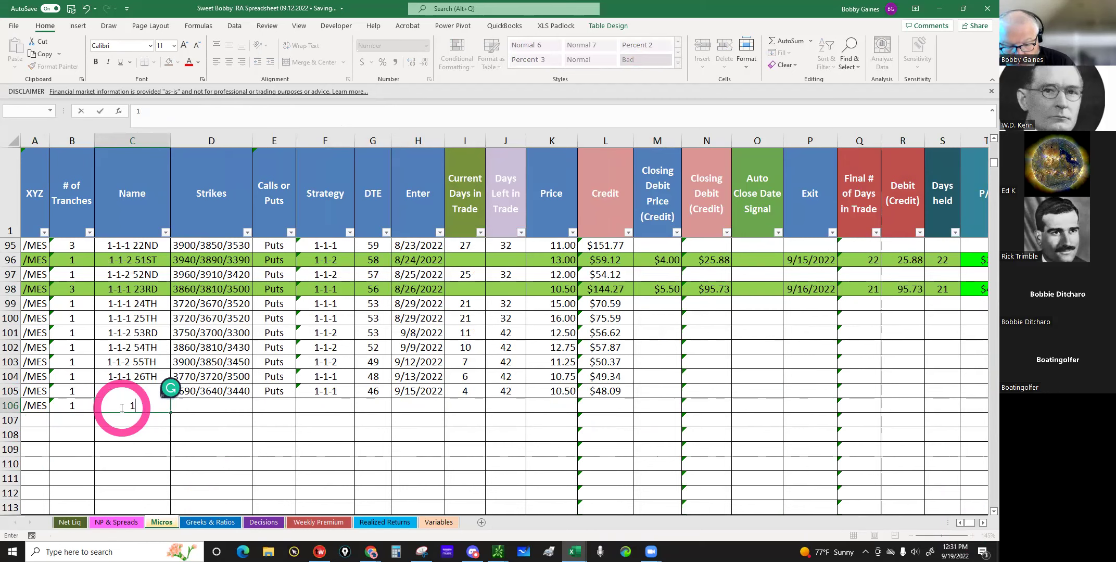
type("-1-1")
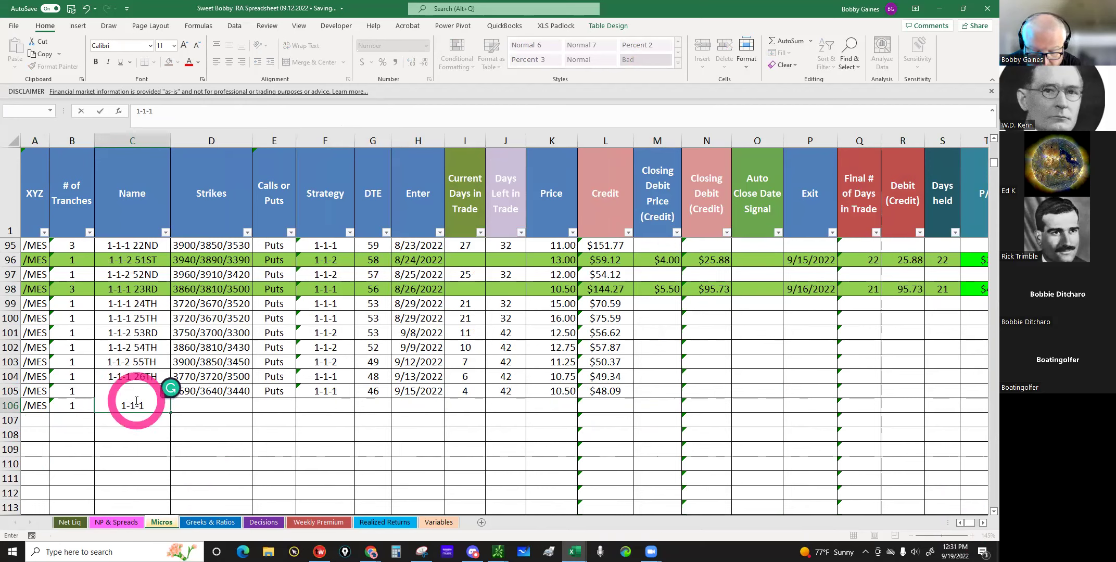
type(" 28t")
key("BackSpace")
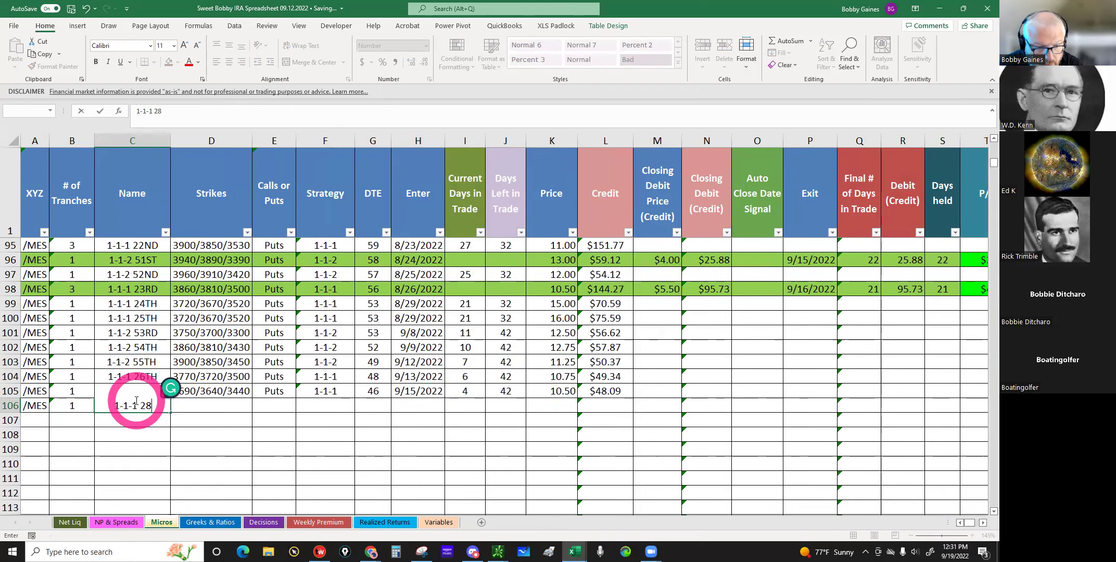
type("TH")
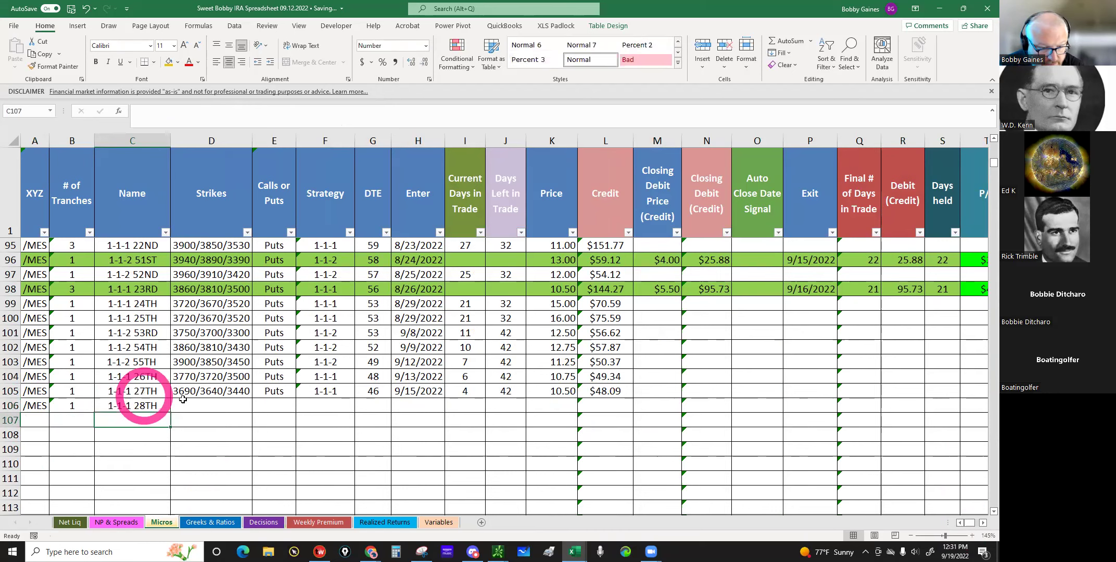
Step: Enter the strikes 3590/3540/3270 for the 28TH trade and mark it as Puts
left_click(183, 399)
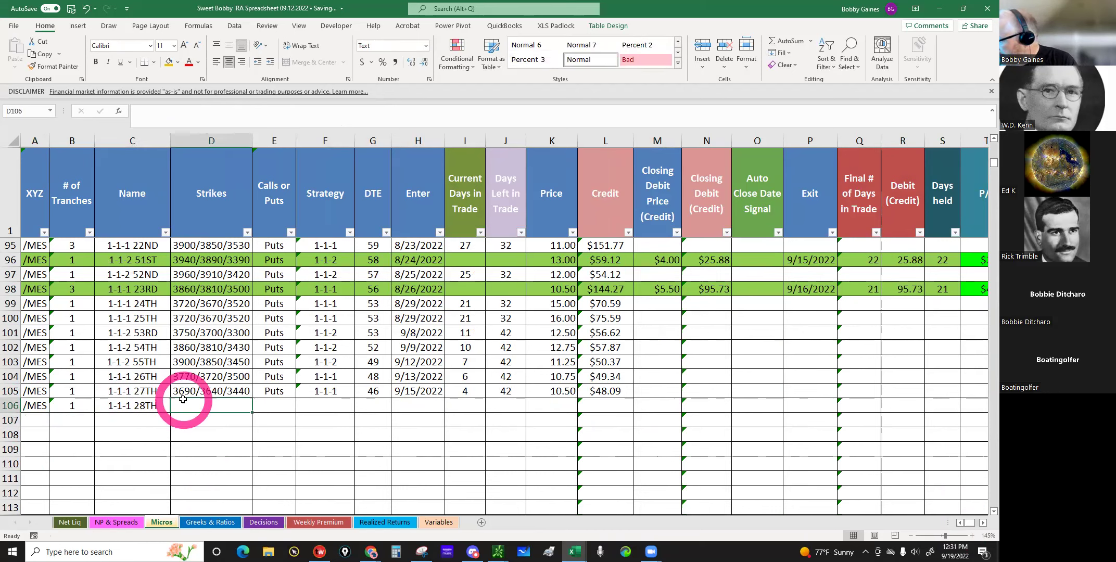
type("35")
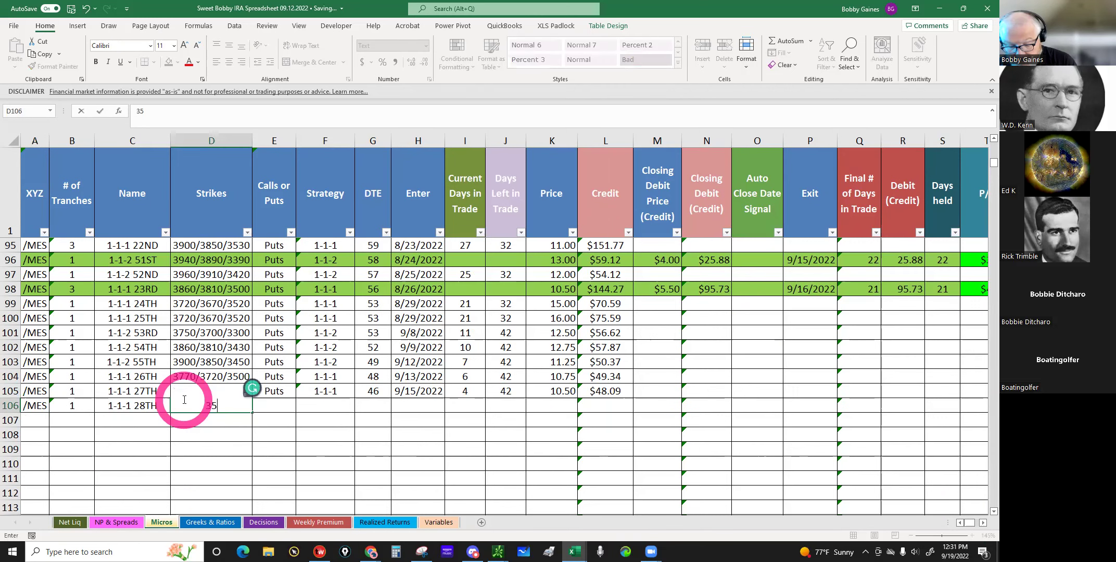
type("90/3")
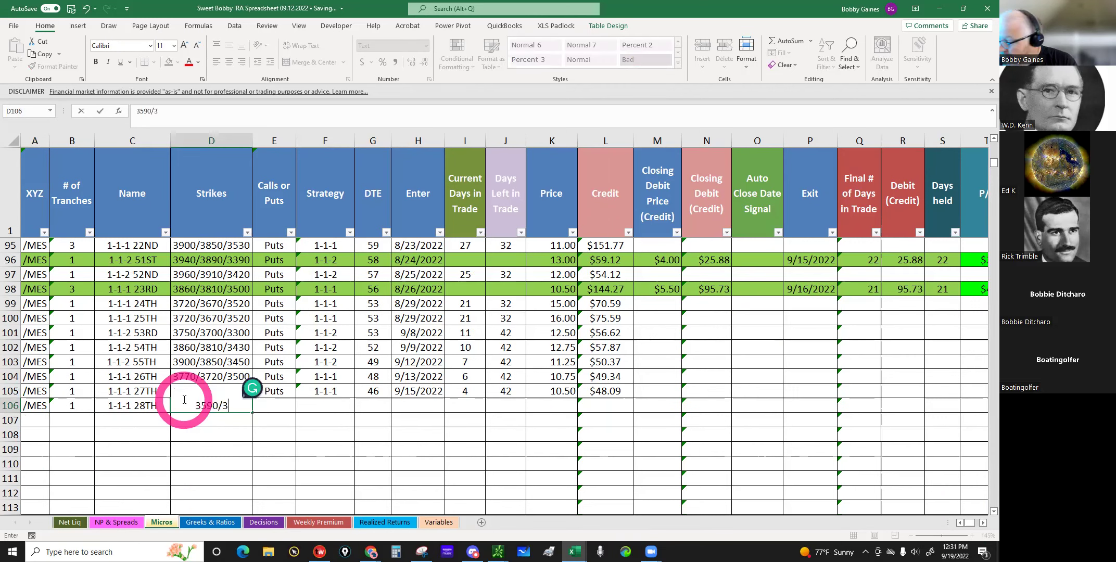
type("540/3270")
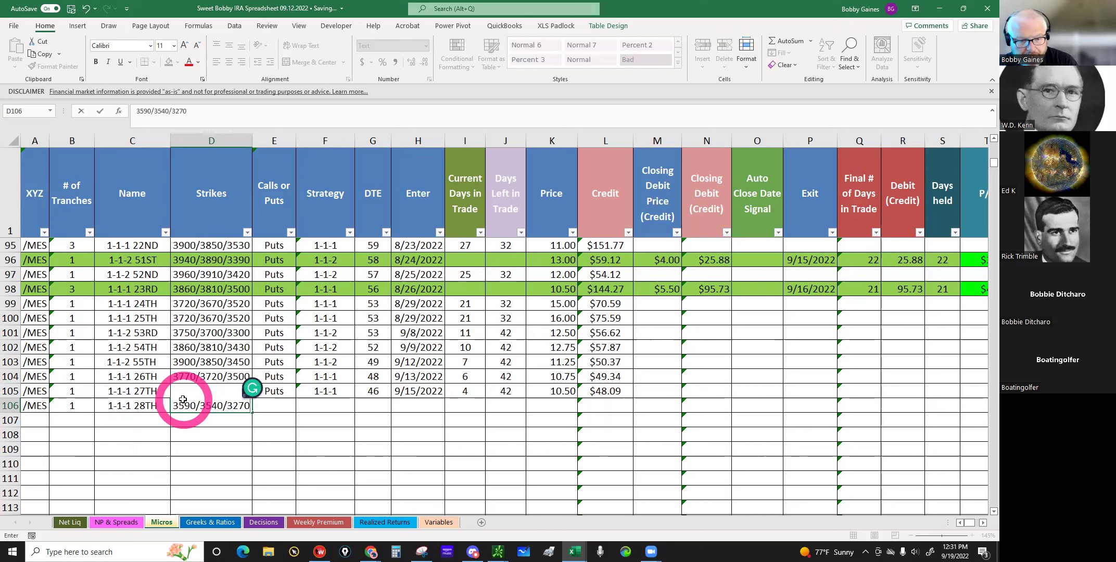
key("Tab")
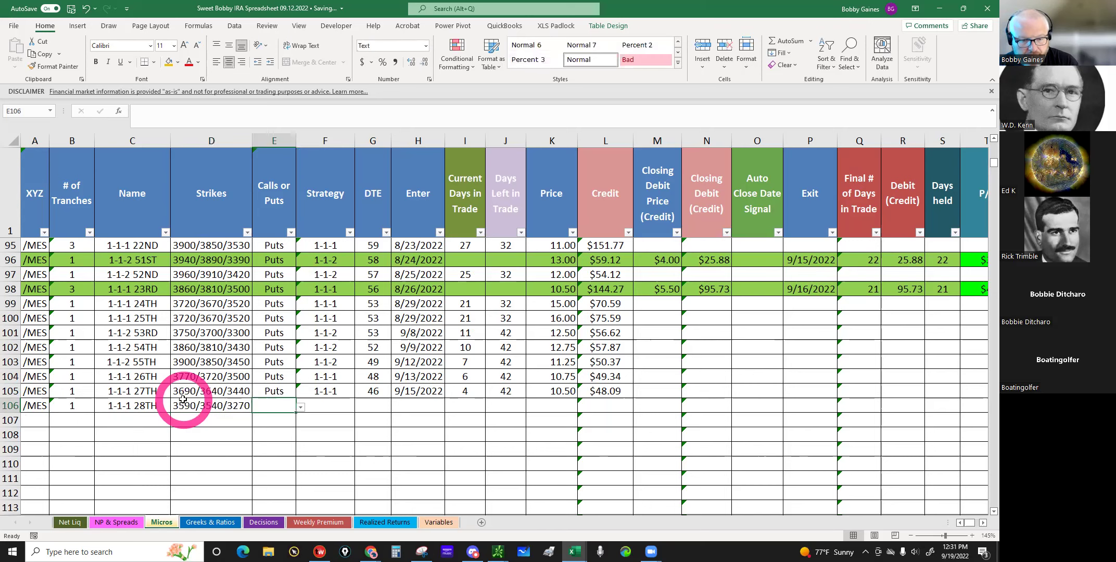
type("Puts")
Step: Set the 28TH trade's strategy to 1-1-1 and its DTE to 60
left_click(341, 408)
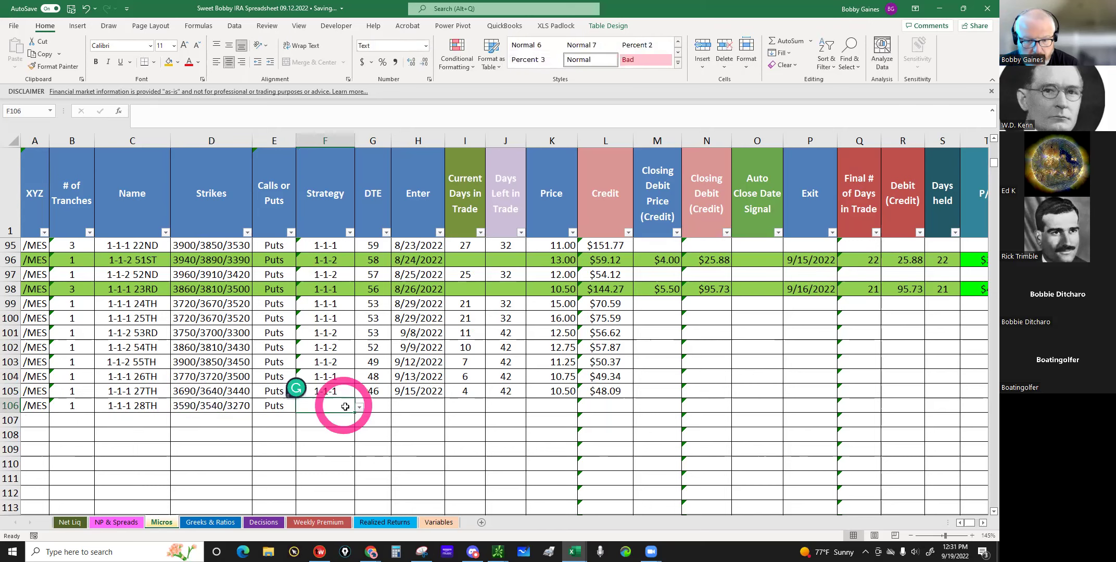
left_click(361, 409)
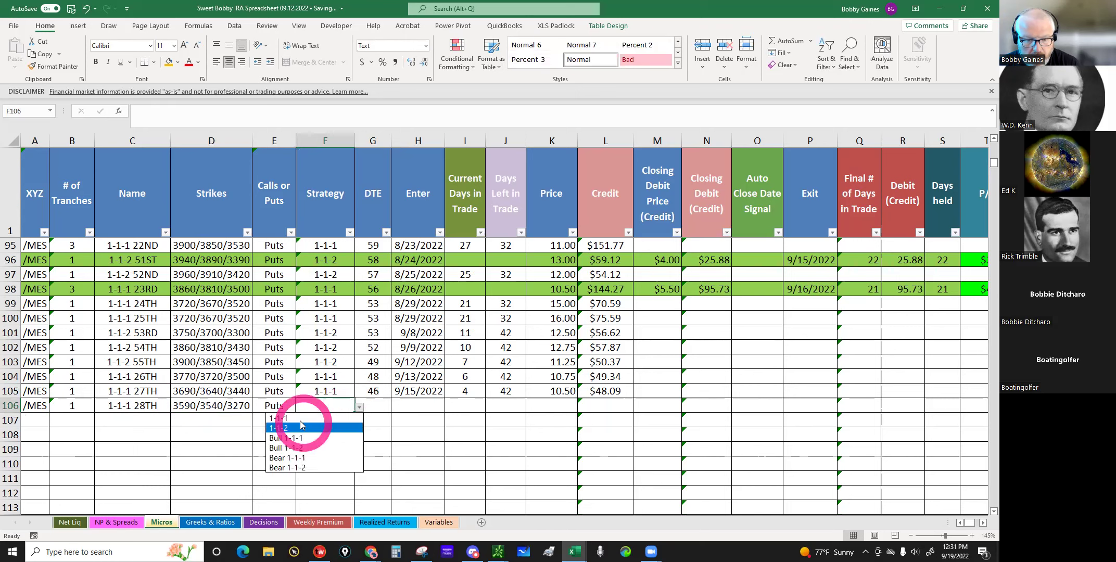
left_click(328, 422)
left_click(371, 405)
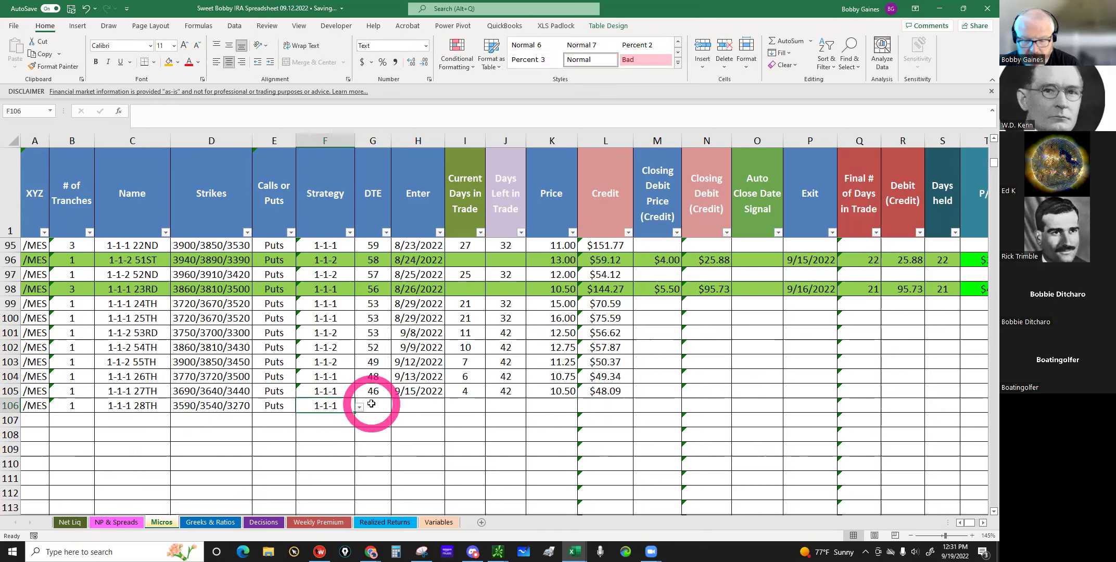
type("60")
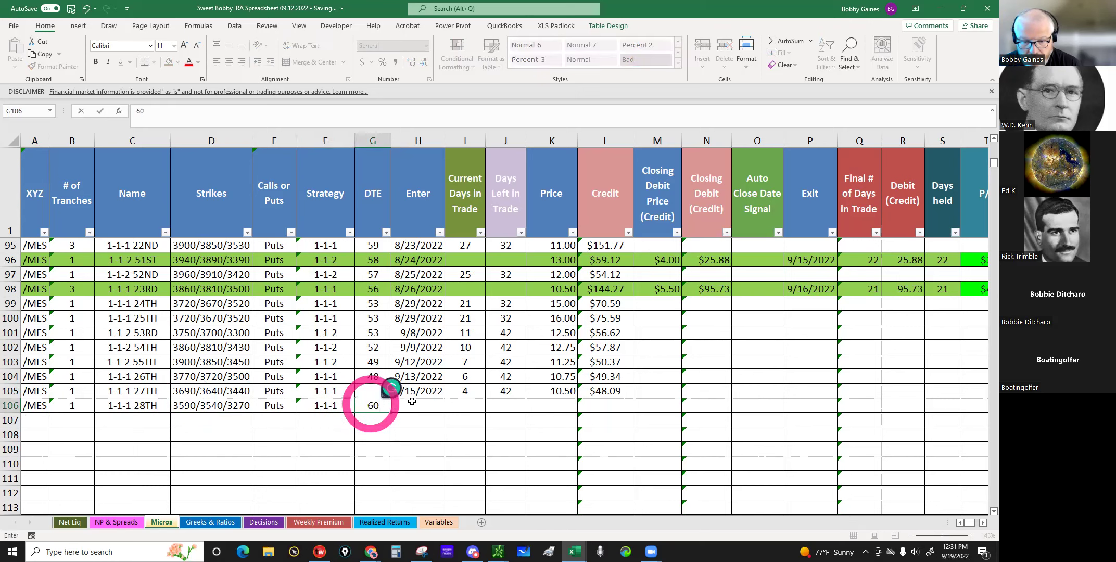
Step: Enter 9/19/22 as the entry date of the 1-1-1 28TH trade in row 106
left_click(412, 402)
type("6")
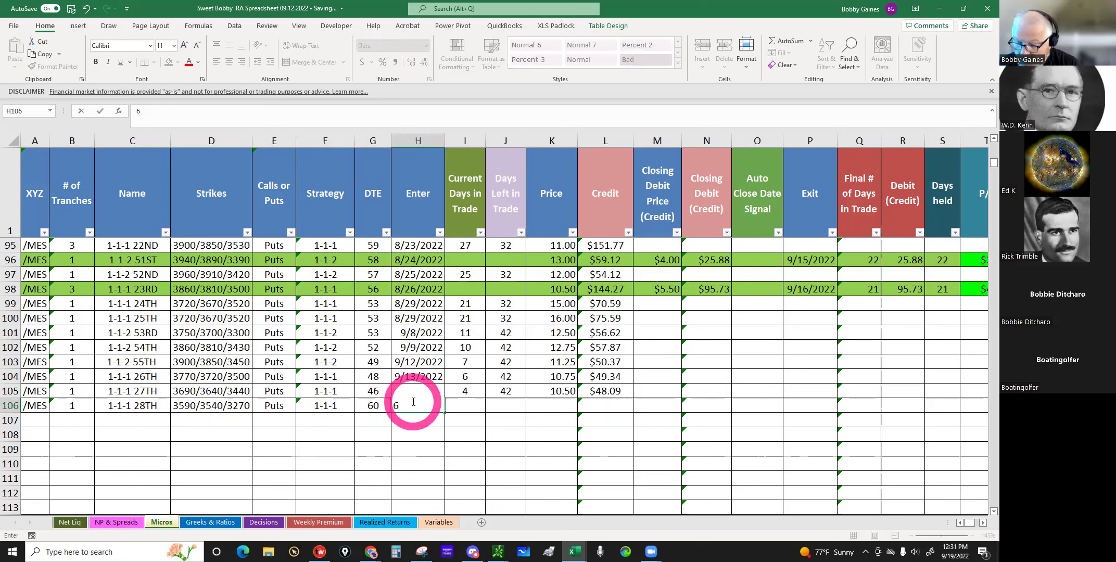
key("BackSpace")
type("9/")
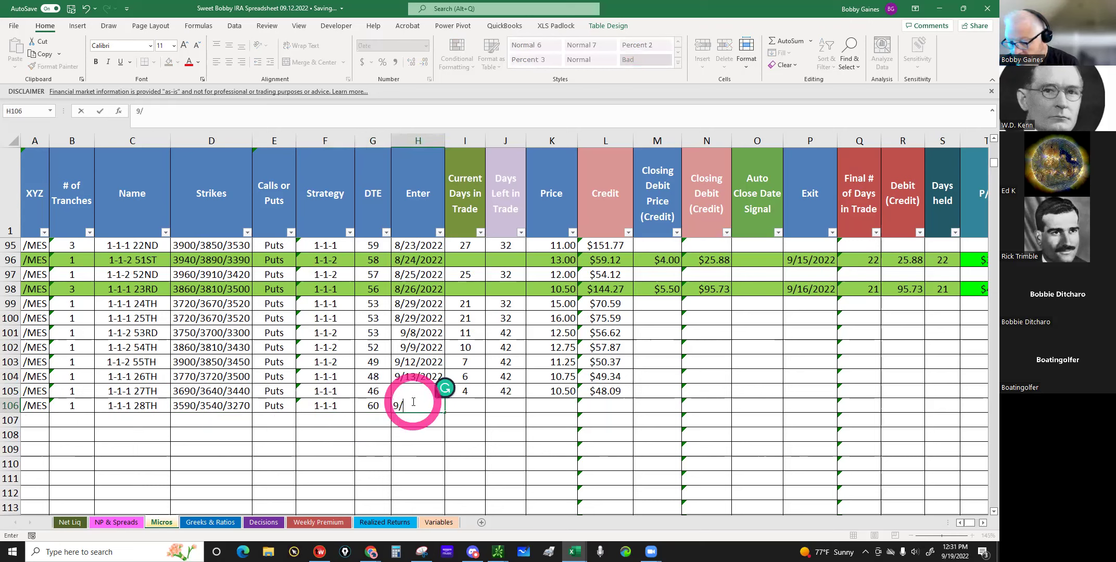
type("1")
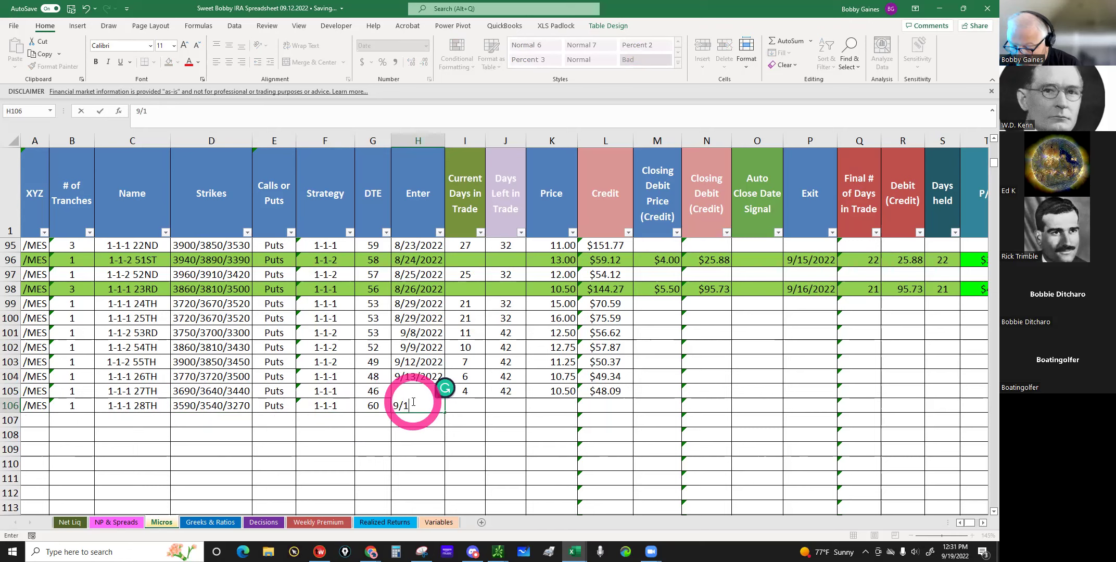
type("9/22")
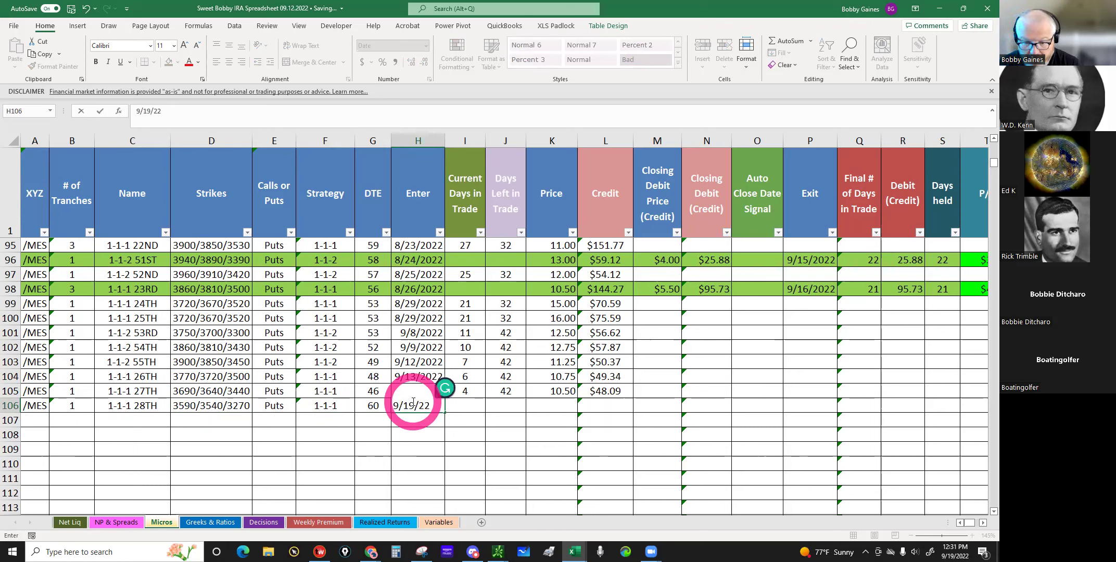
Step: Set the 1-1-1 28TH trade's price to 11.25
left_click(540, 408)
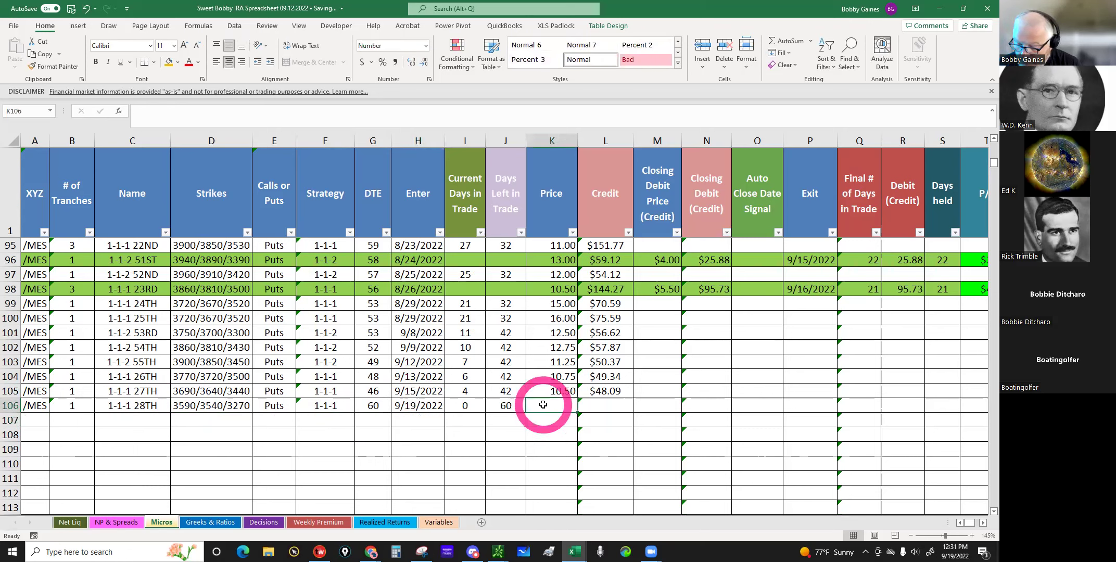
type("11.25")
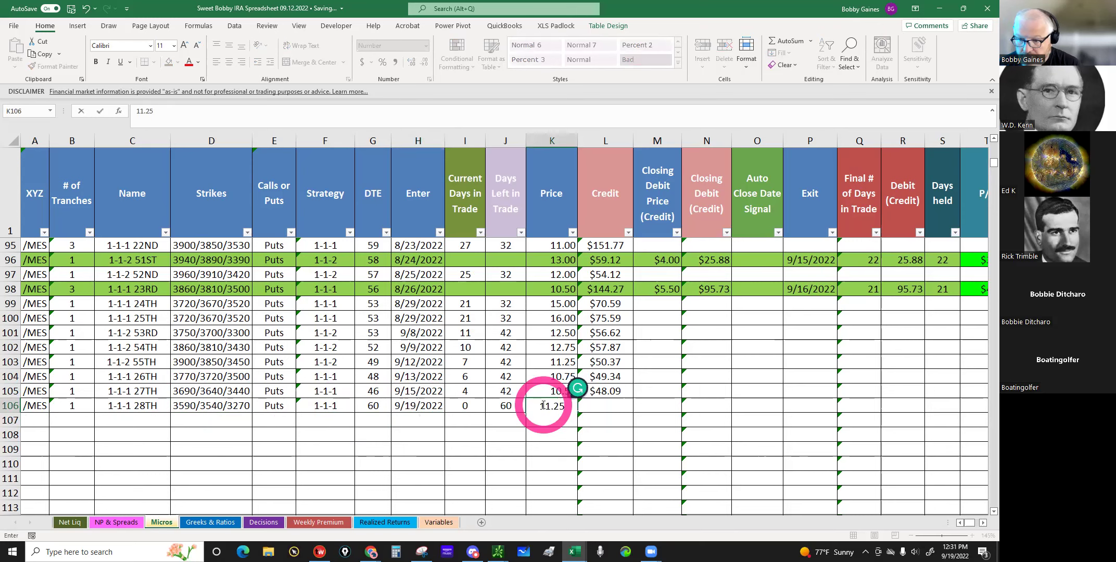
key("Return")
scroll(543, 406, "up", 1)
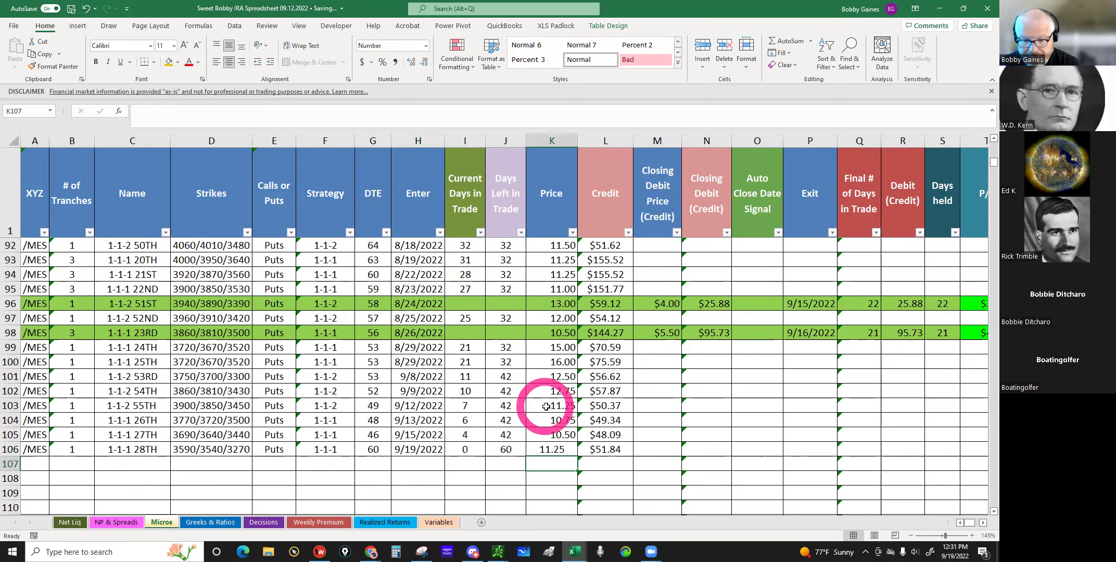
scroll(544, 406, "up", 1)
Step: Review the Decisions sheet's answers on making a new opening trade and closing an existing trade
left_click(262, 522)
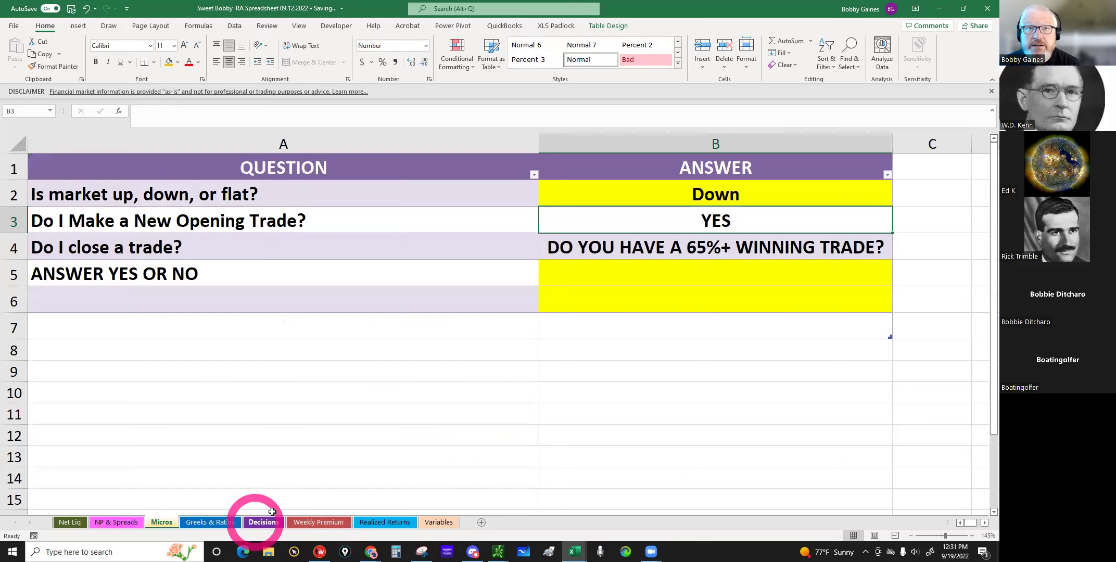
left_click(392, 399)
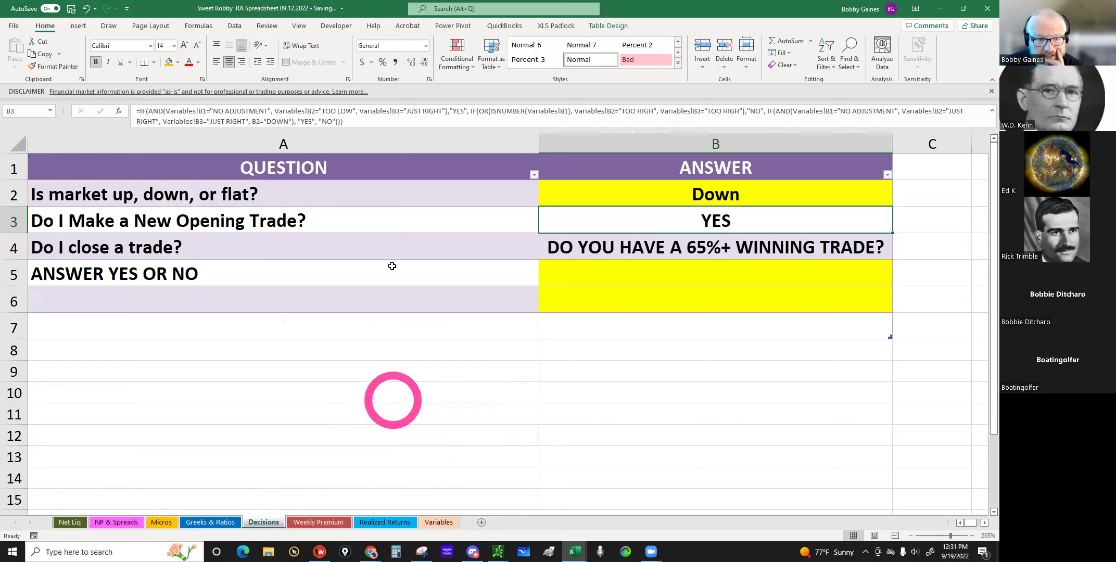
left_click(699, 214)
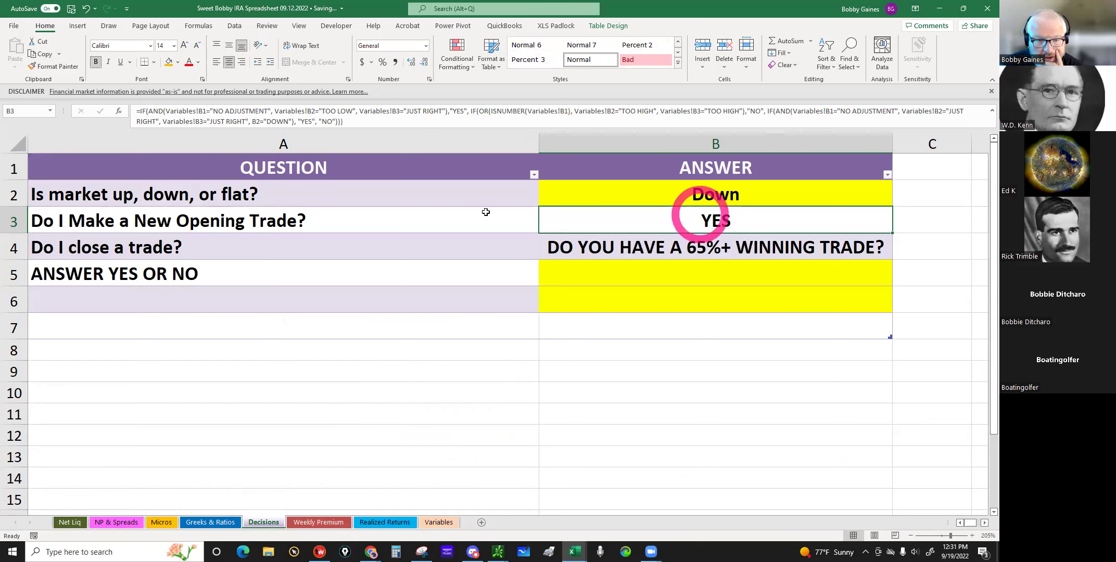
left_click(291, 249)
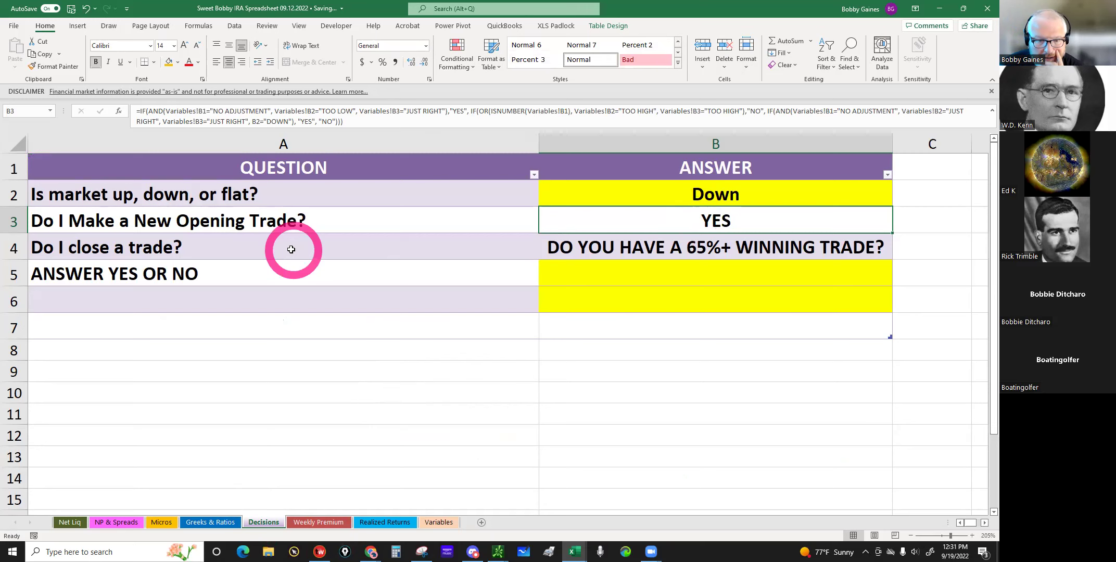
left_click(631, 246)
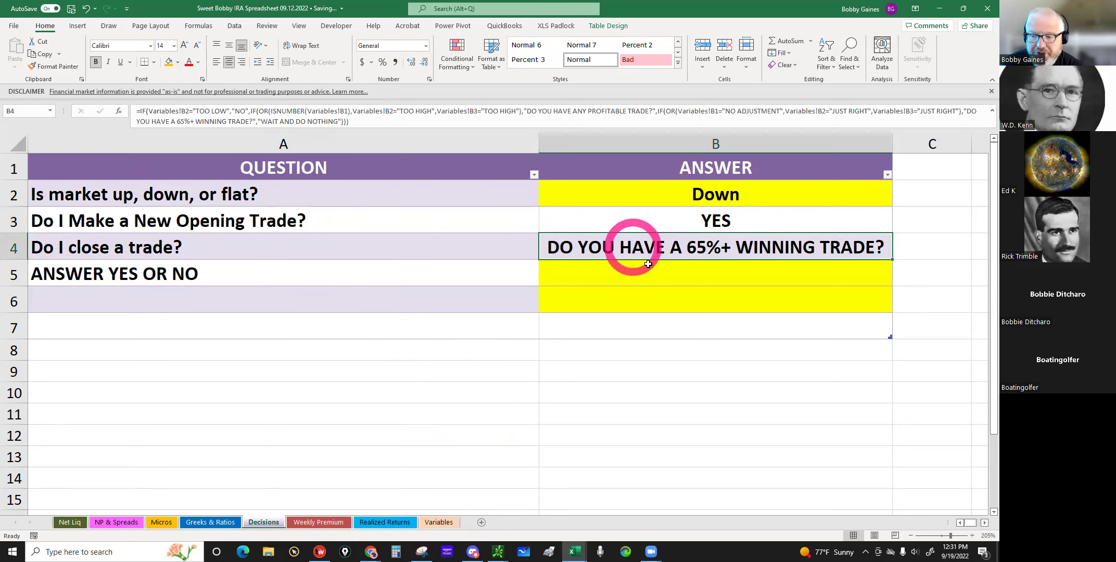
left_click(647, 259)
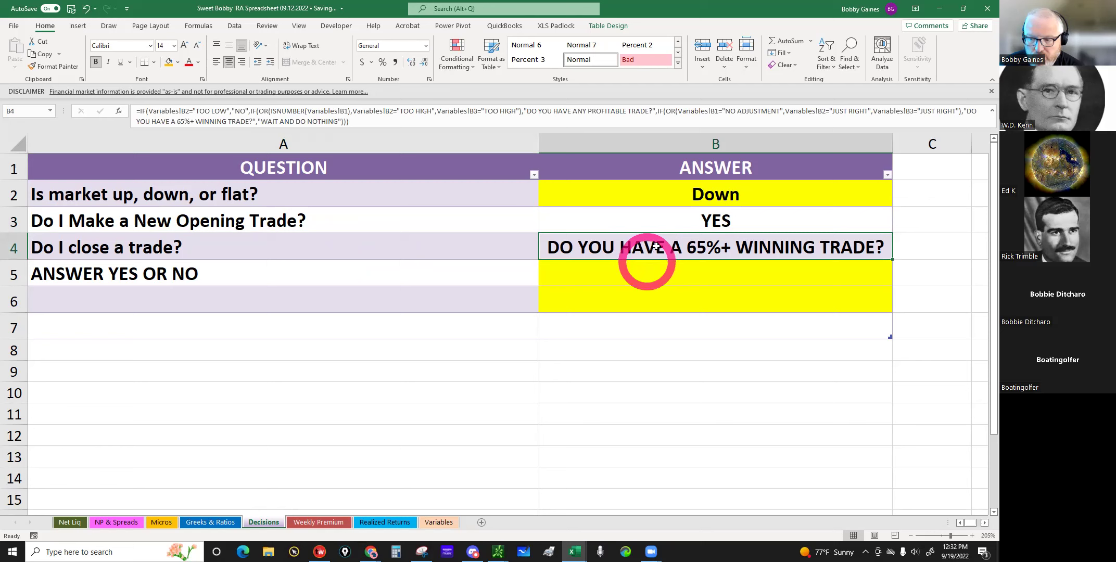
left_click(559, 511)
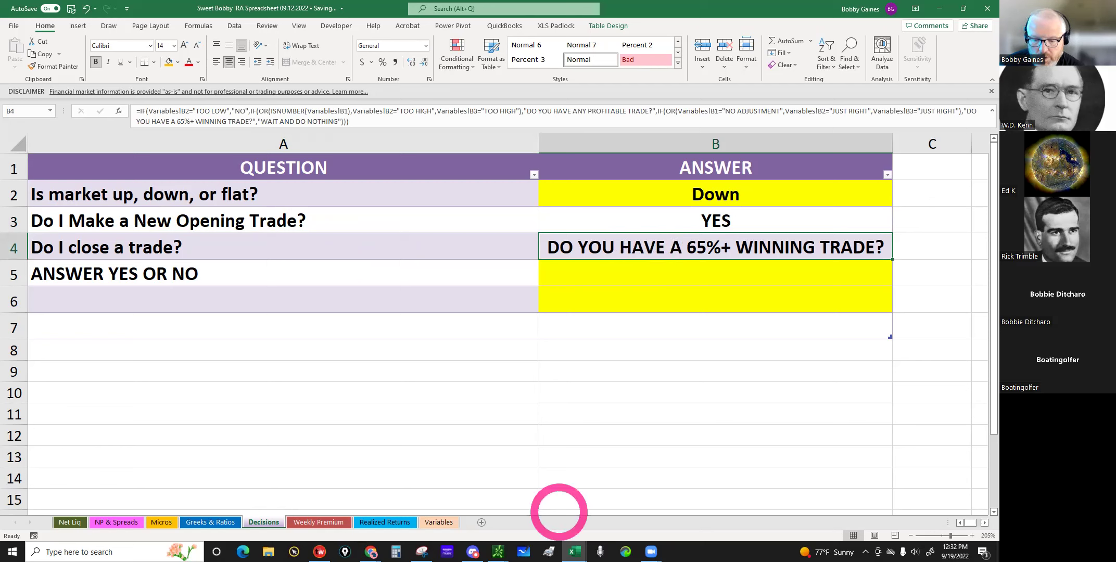
Step: Switch to thinkorswim's Activity and Positions view, collapse the filled orders and show the position statement by groups
left_click(498, 550)
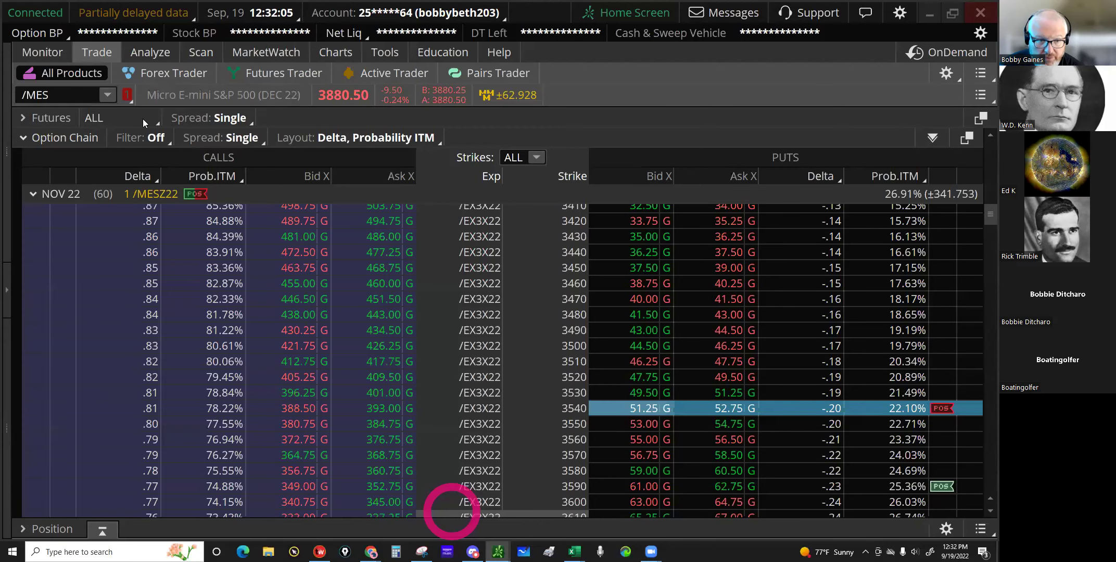
left_click(42, 51)
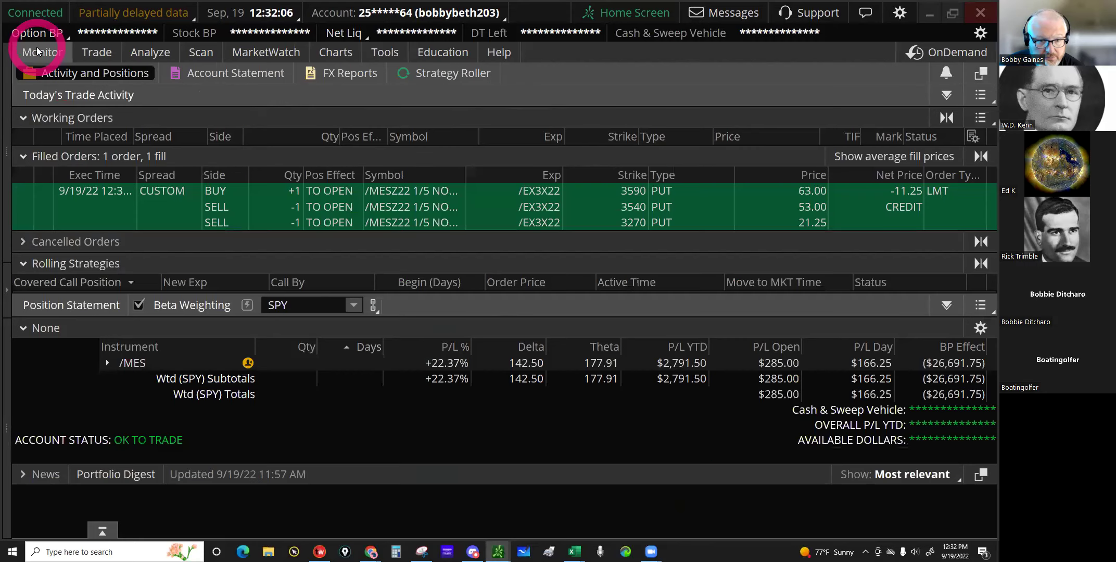
left_click(23, 156)
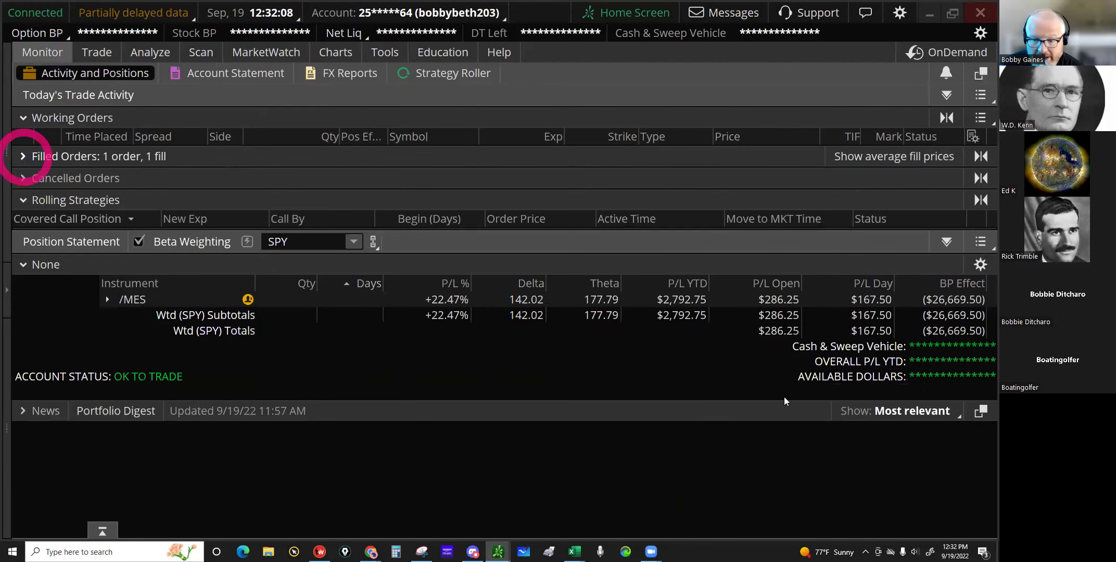
left_click(980, 242)
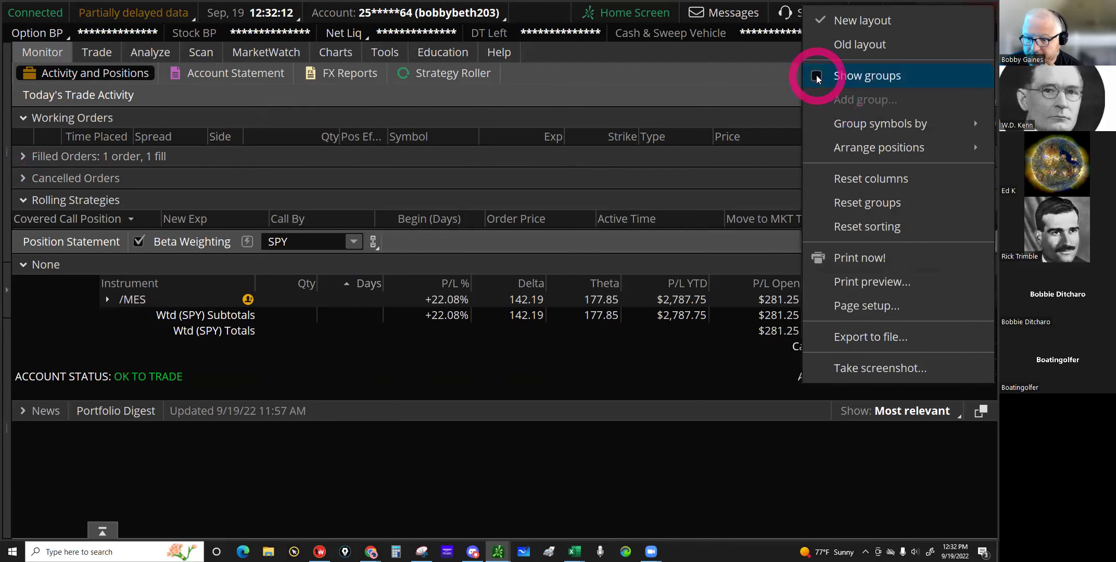
left_click(816, 75)
Step: Examine the P/L % of every /MES trade group to look for trades at 65% or more profit
left_click(443, 301)
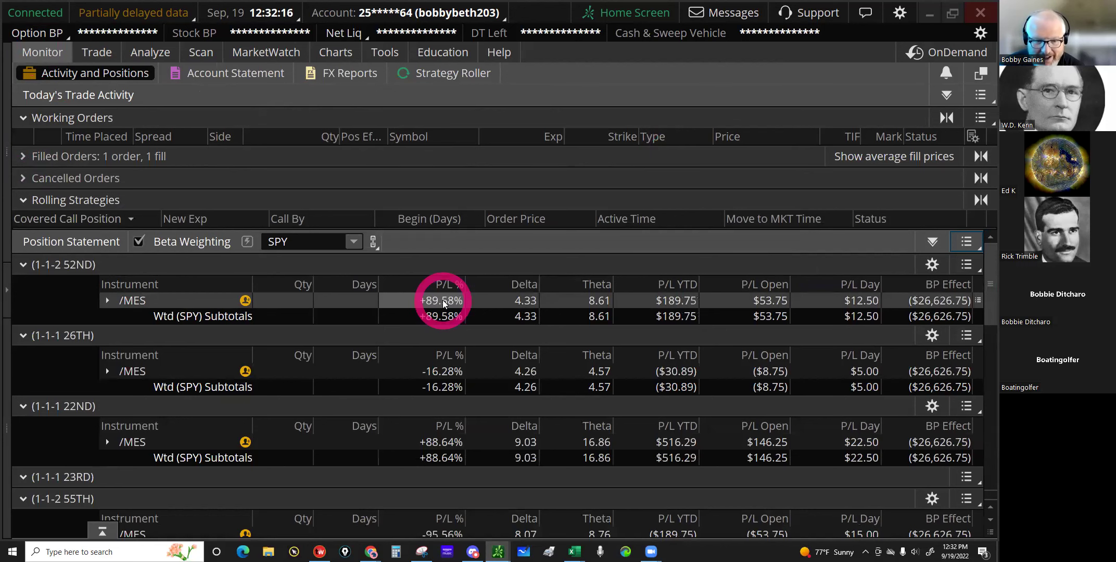
scroll(448, 390, "down", 1)
left_click(437, 391)
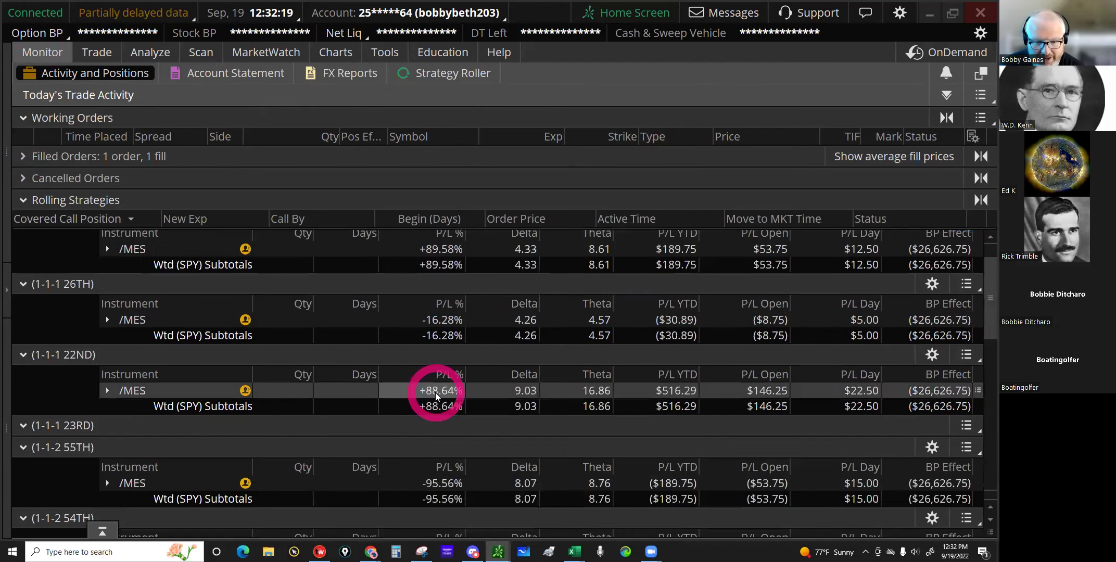
scroll(437, 396, "down", 1)
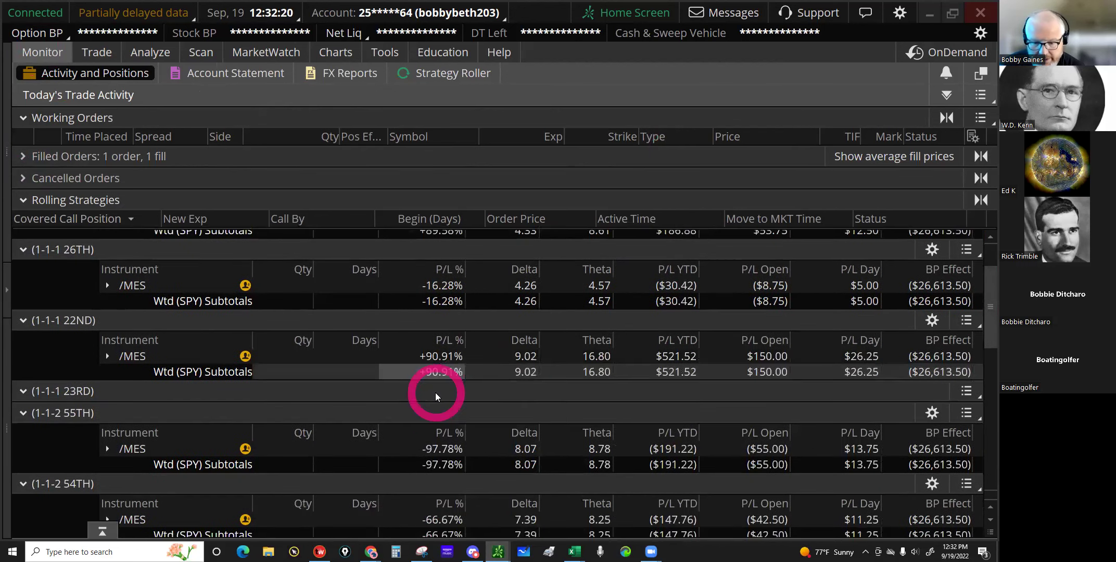
scroll(437, 397, "down", 2)
scroll(436, 396, "down", 3)
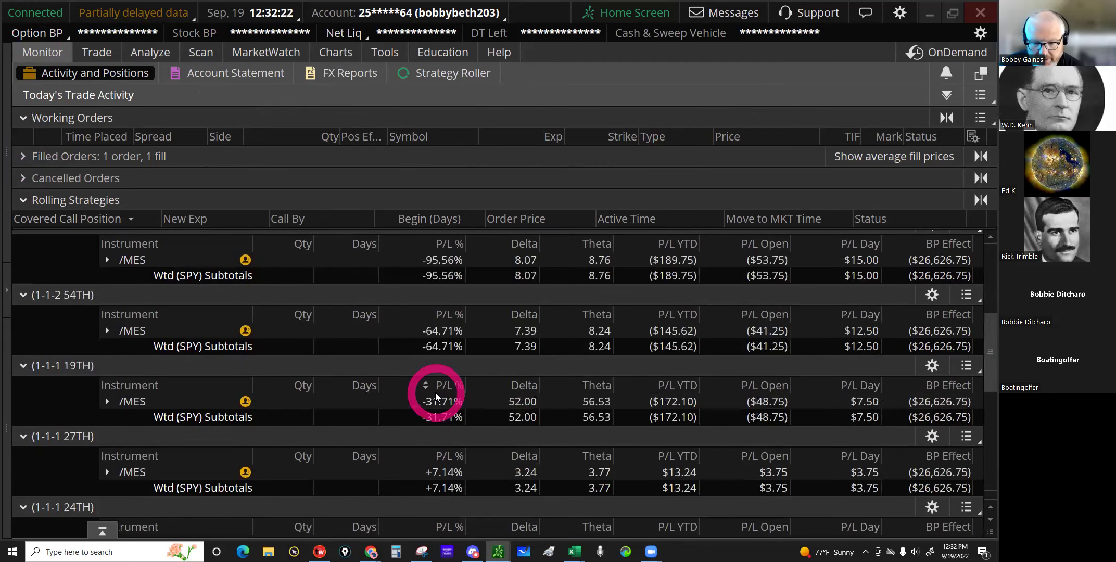
scroll(436, 397, "down", 4)
scroll(436, 396, "down", 3)
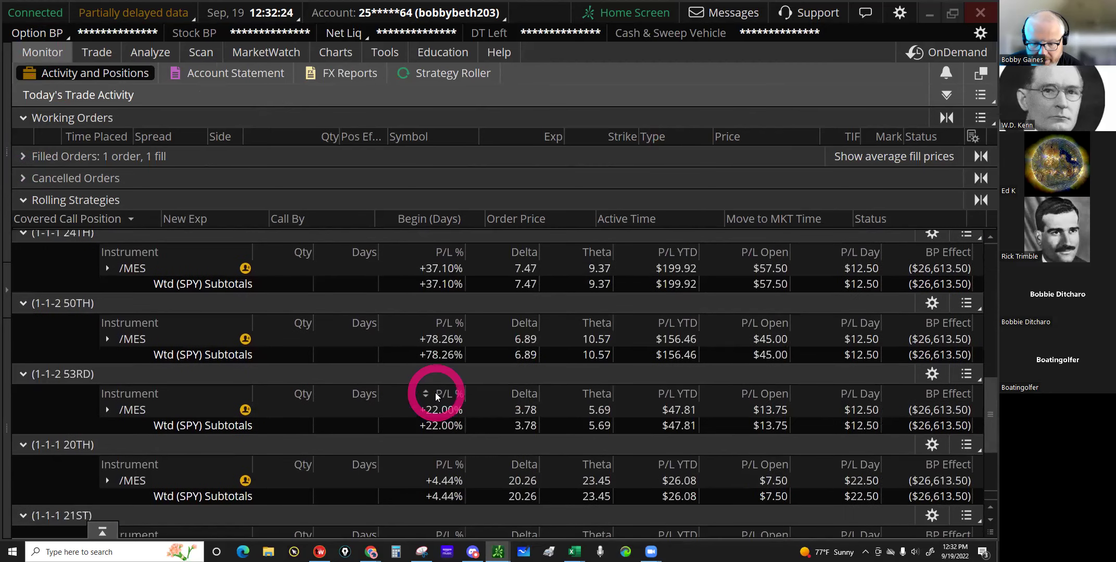
scroll(436, 396, "down", 3)
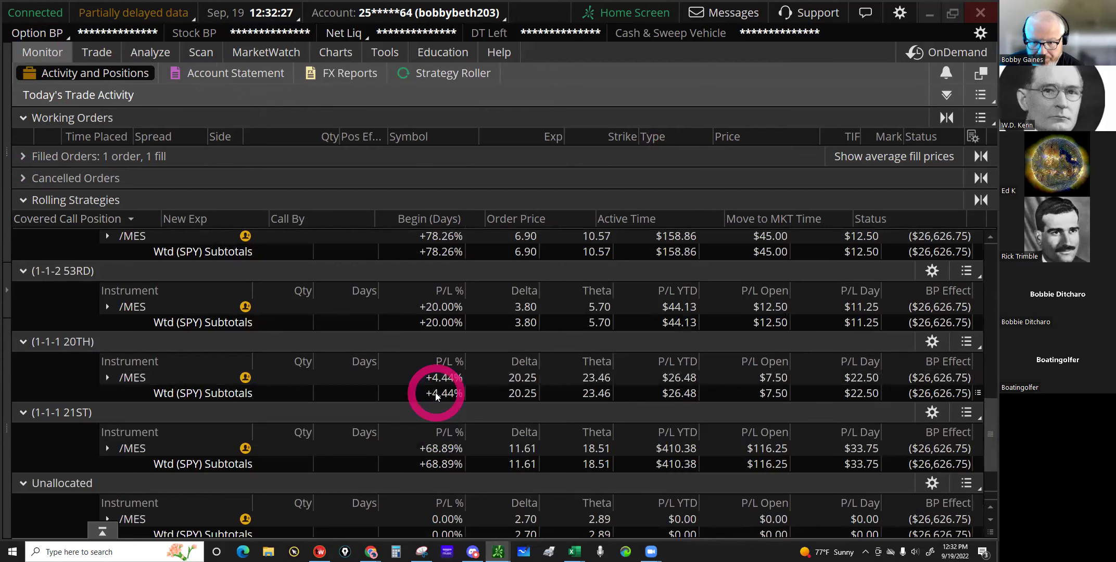
scroll(436, 396, "up", 5)
scroll(436, 396, "up", 7)
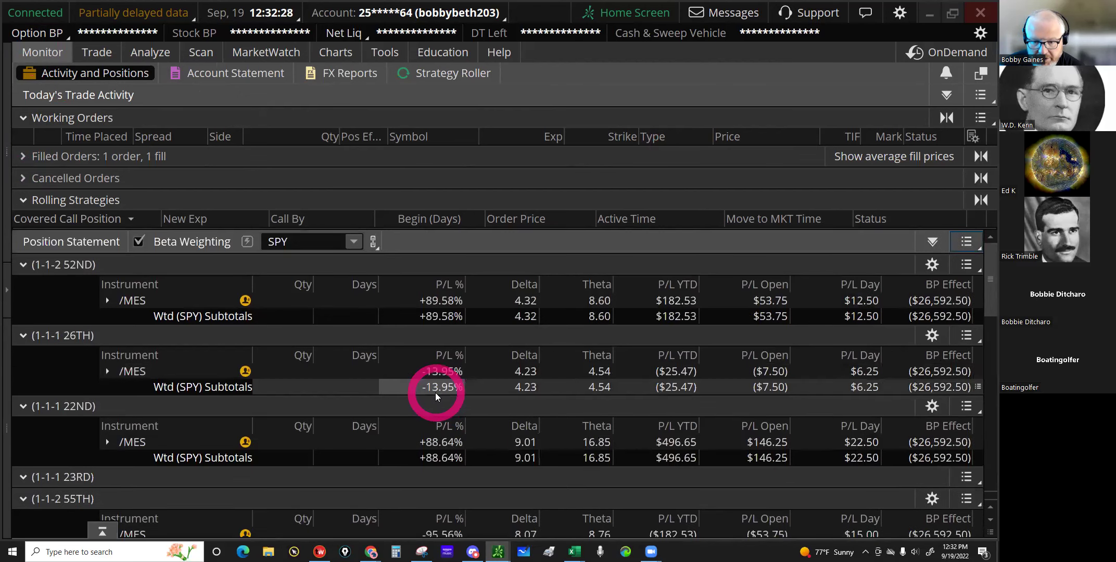
Step: Check the P/L % of the 1-1-2 52ND and 1-1-1 22ND groups and expand the 52ND trade's legs
left_click(423, 300)
left_click(441, 442)
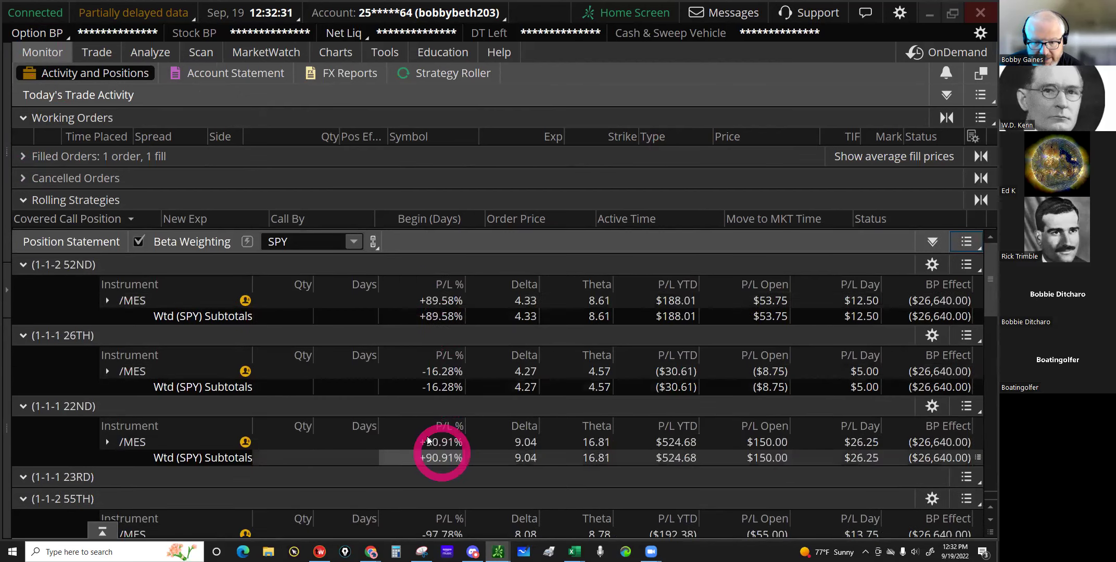
left_click(107, 300)
left_click(119, 301)
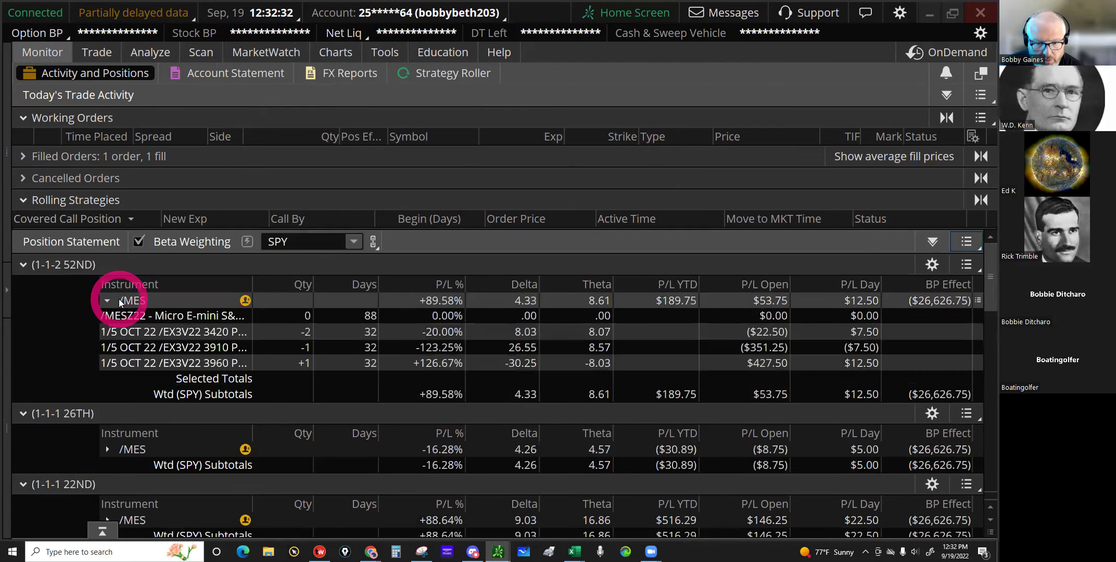
Step: Expand the 1-1-1 22ND group's /MES position and examine the P/L % of its put legs
scroll(437, 467, "down", 1)
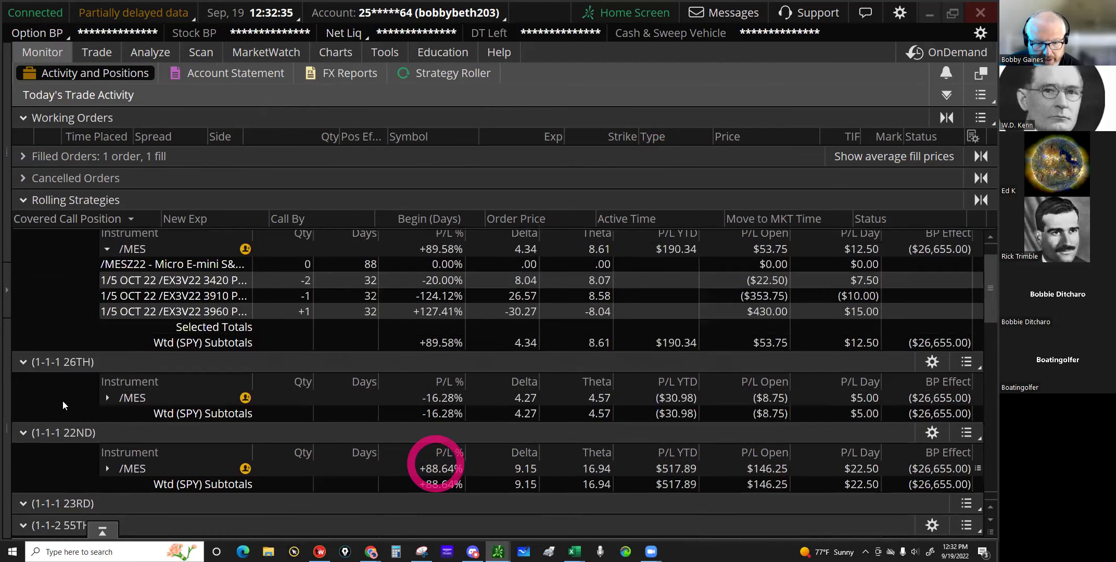
left_click(133, 468)
left_click(488, 476)
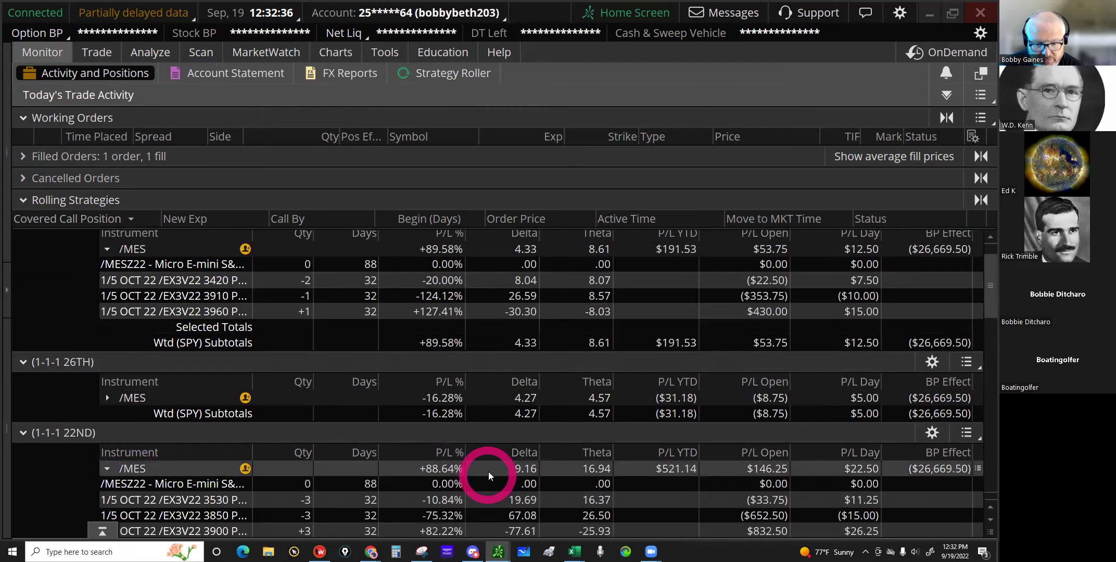
scroll(436, 467, "down", 1)
left_click(437, 467)
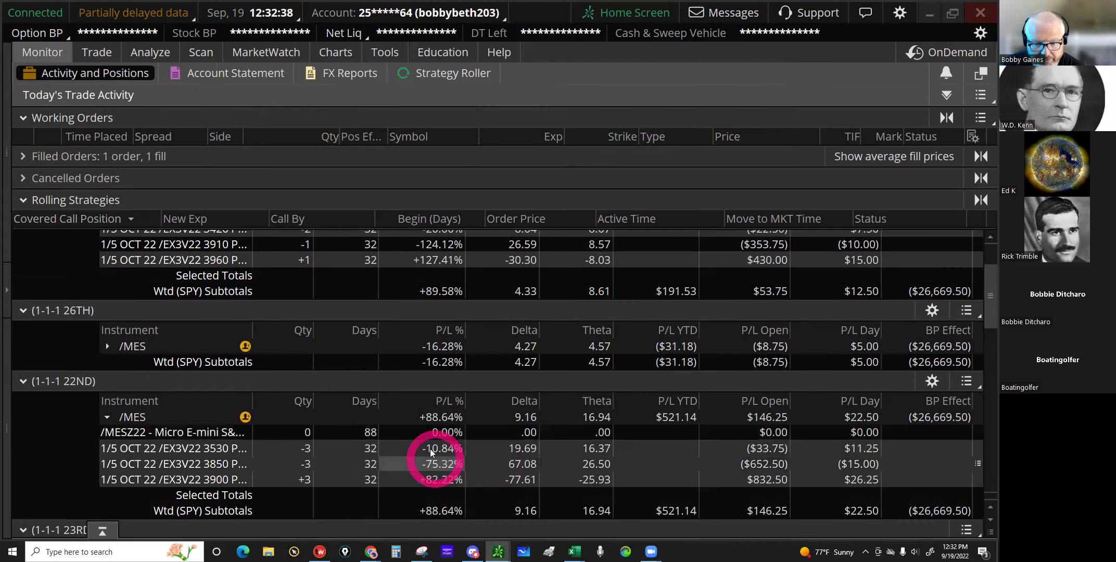
left_click(438, 467)
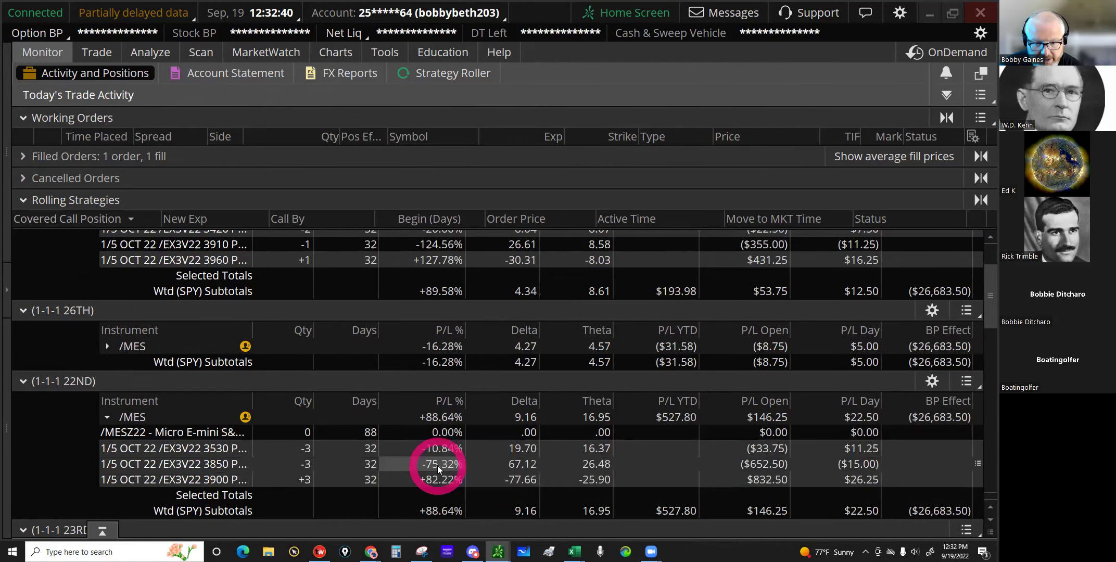
Step: Compare the P/L % of the 1-1-2 52ND trade and its legs with the 1-1-1 22ND trade's legs
scroll(438, 469, "up", 1)
scroll(437, 468, "up", 1)
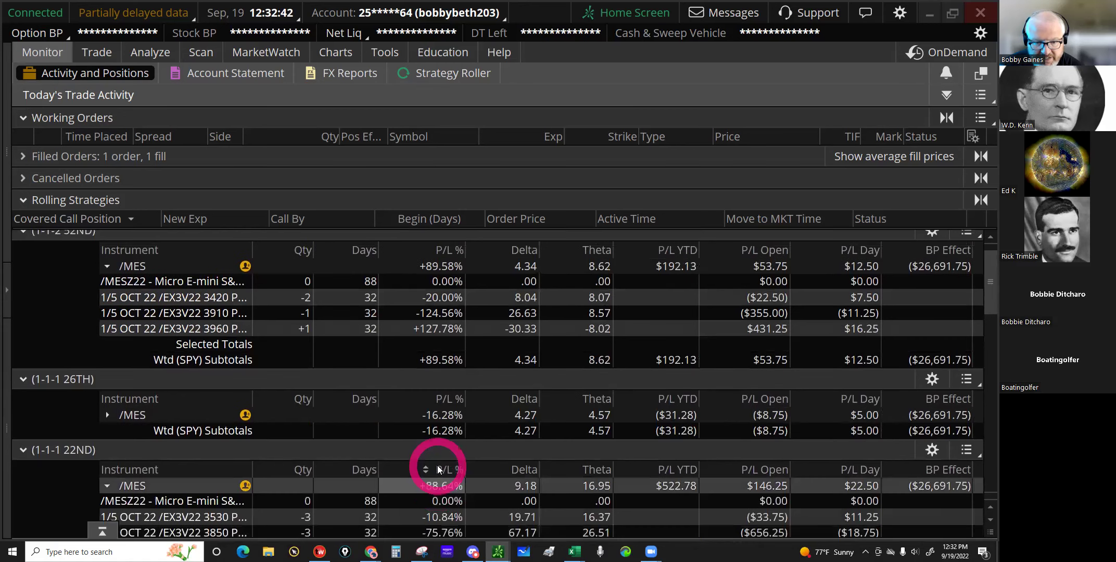
left_click(455, 315)
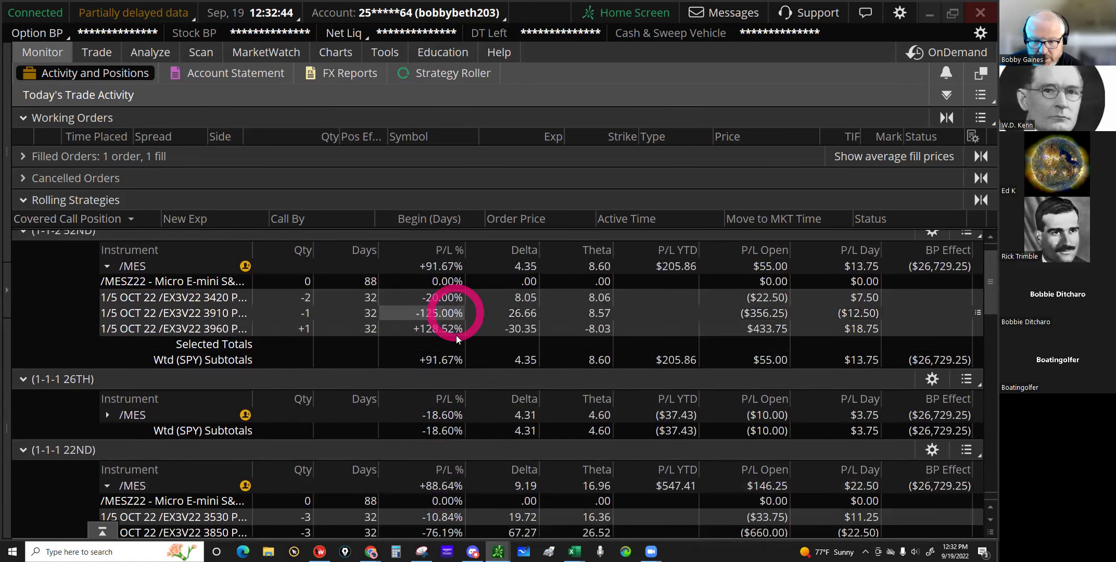
left_click(442, 273)
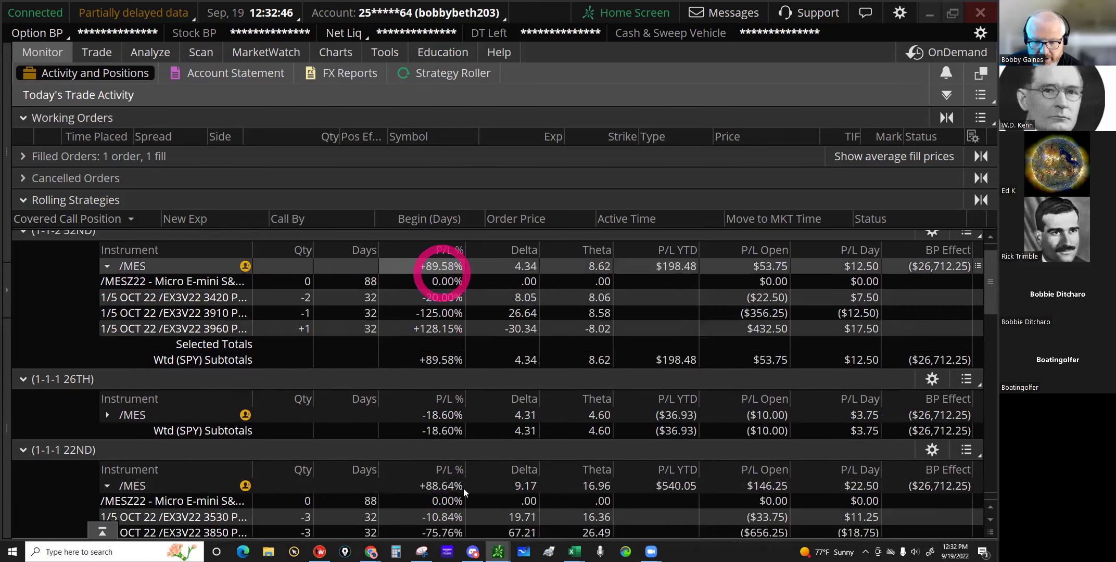
left_click(443, 528)
scroll(440, 512, "down", 1)
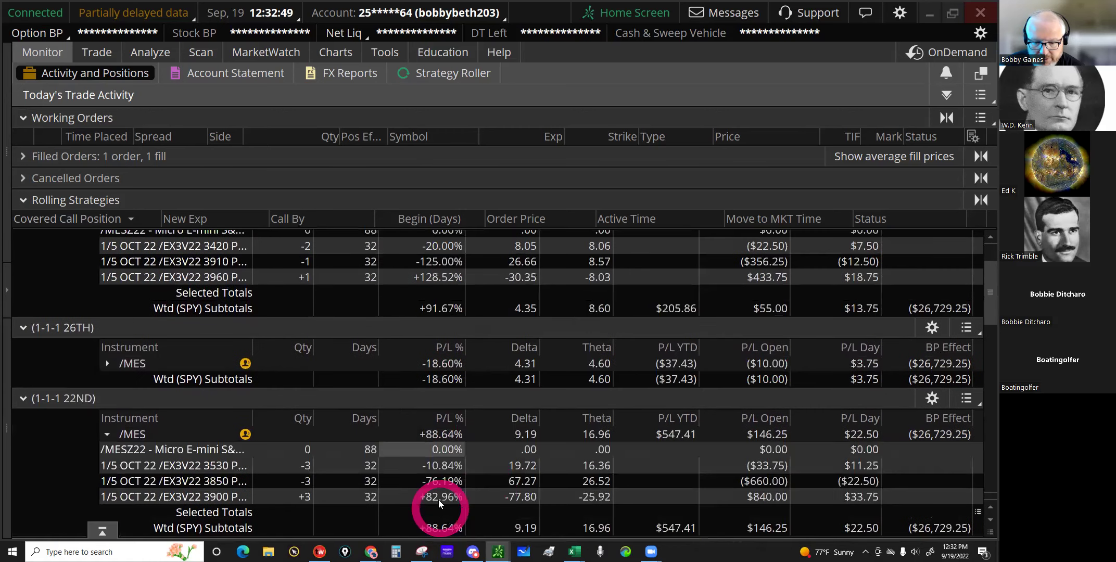
Step: Compare the P/L % and P/L Open of the 1-1-1 22ND /MES position and its put legs with the 1-1-2 52ND trade
left_click(436, 440)
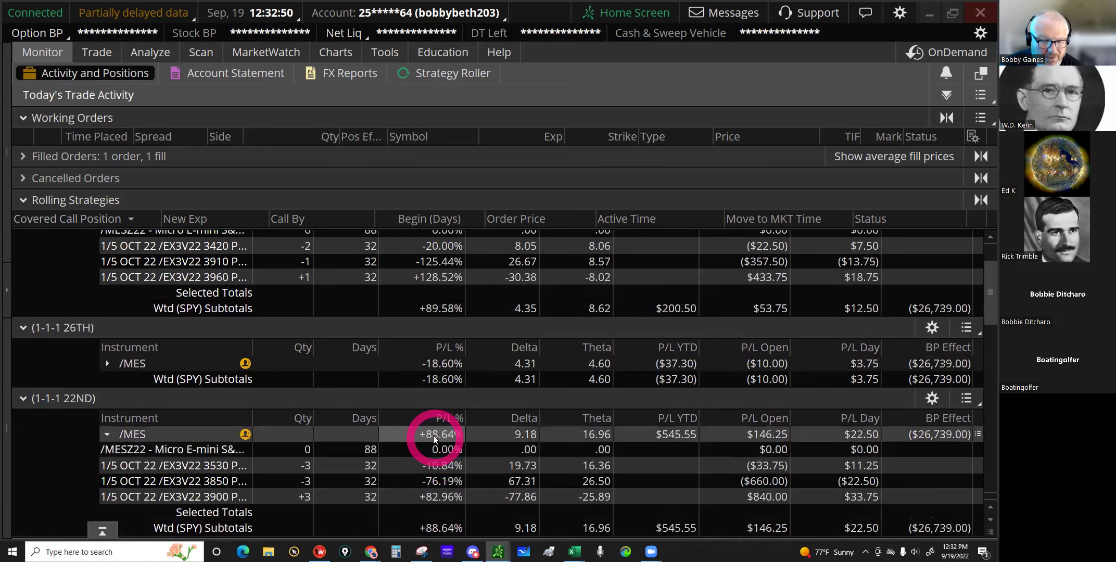
left_click(444, 451)
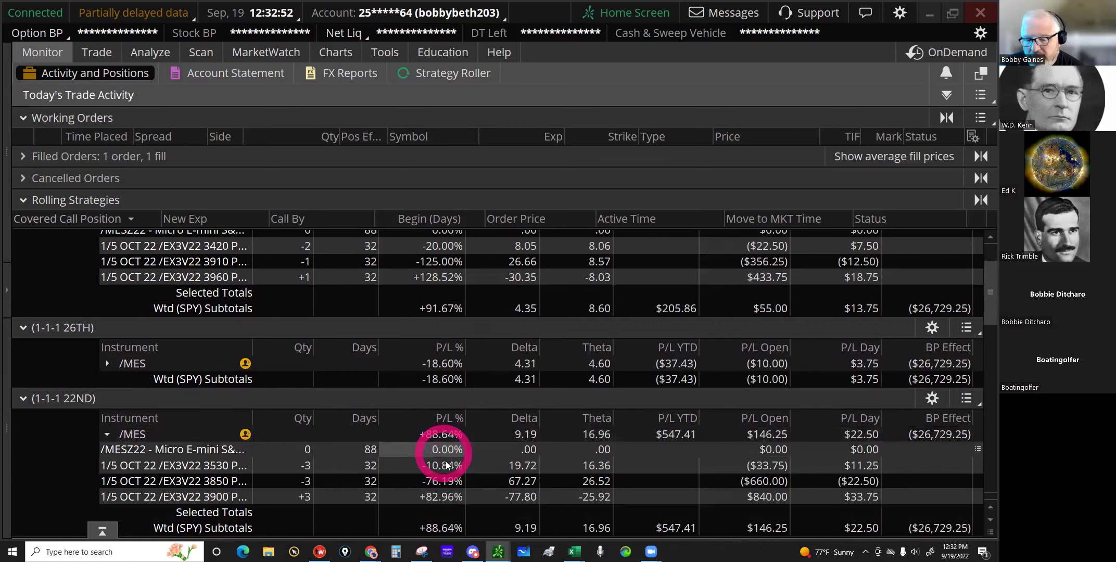
left_click(446, 464)
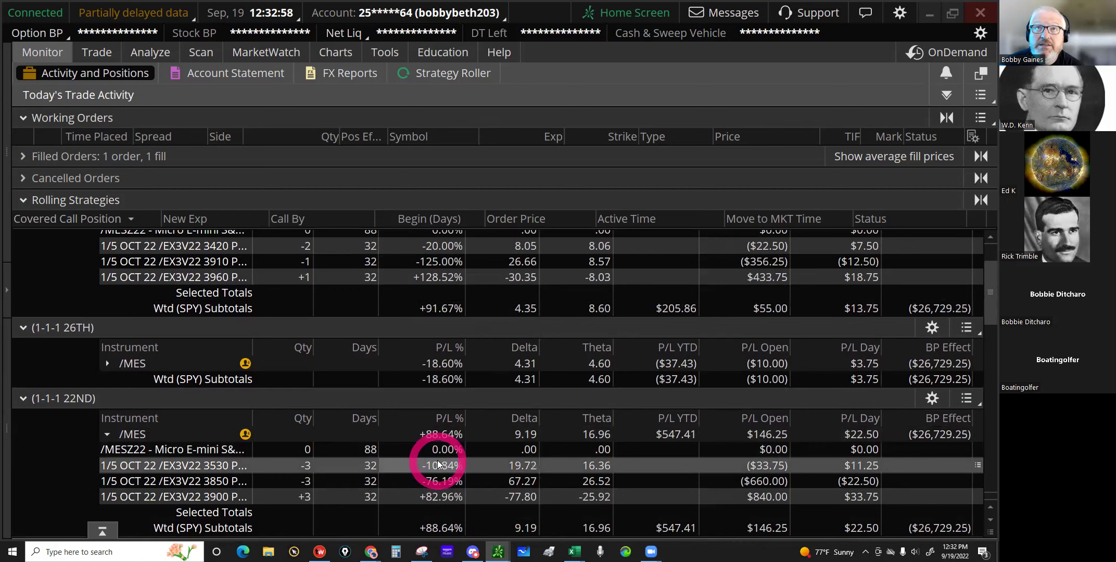
left_click(426, 273)
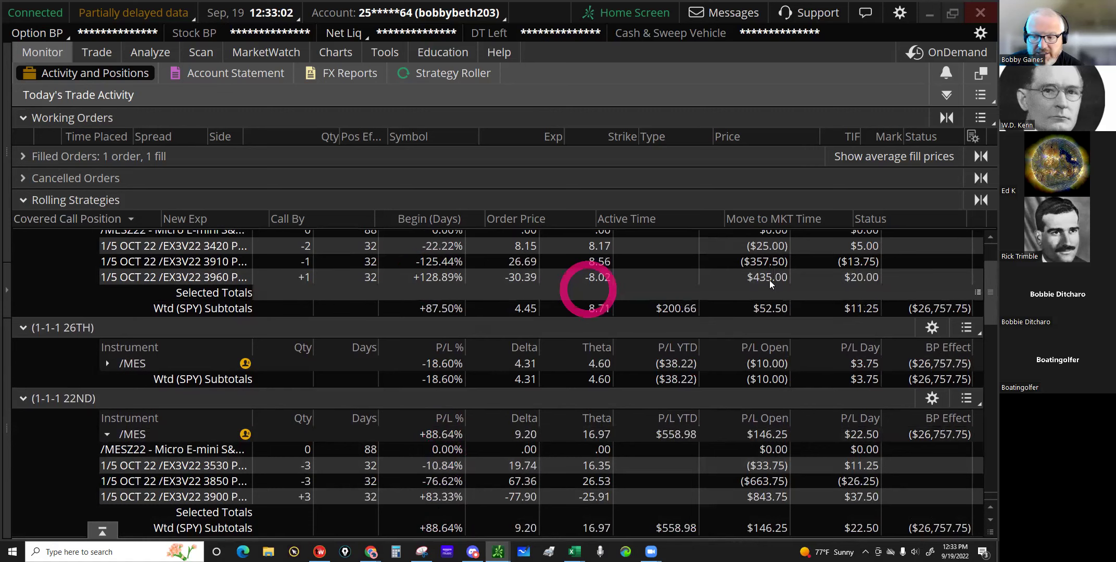
left_click(740, 478)
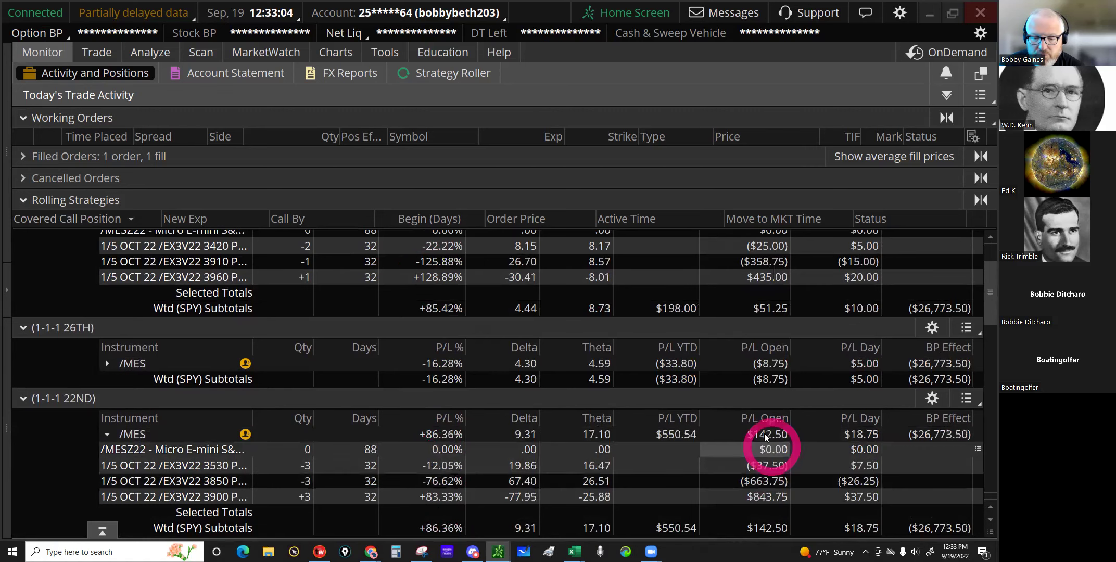
left_click(415, 464)
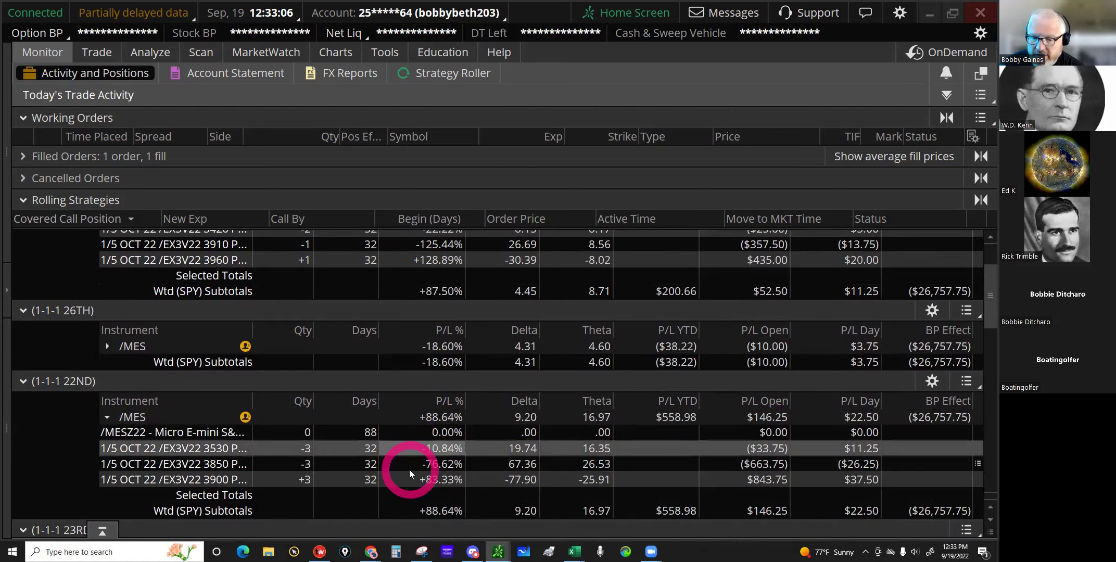
scroll(409, 470, "down", 3)
scroll(409, 470, "down", 1)
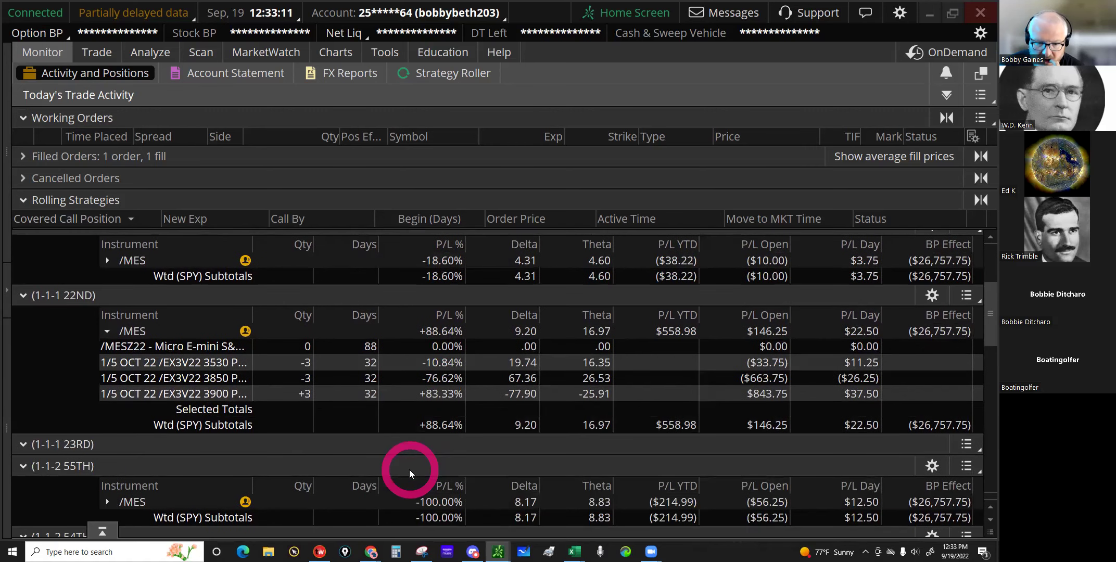
Step: Create a closing order from the 3850 and 3900 puts of the 1-1-1 22ND trade as a SELL -3 VERTICAL 3900/3850 PUT
left_click(303, 431)
left_click(195, 384)
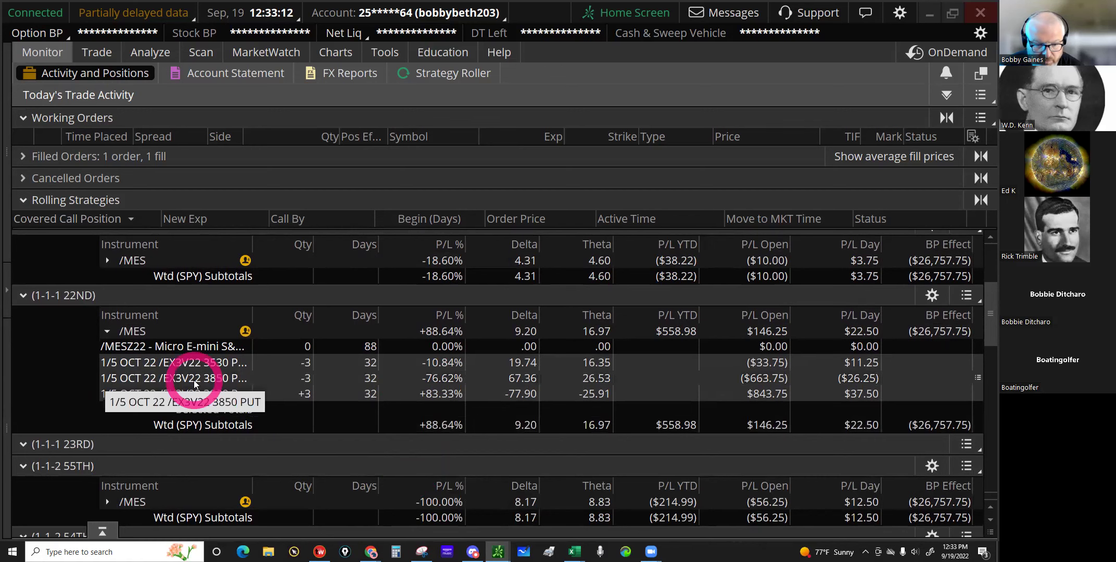
left_click(198, 394, "shift")
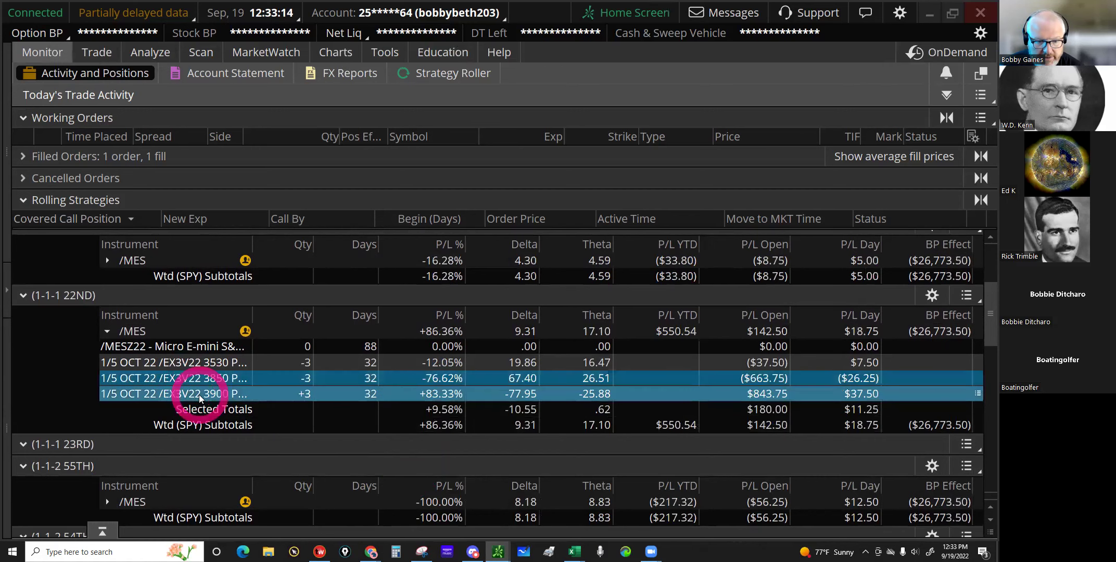
right_click(199, 395)
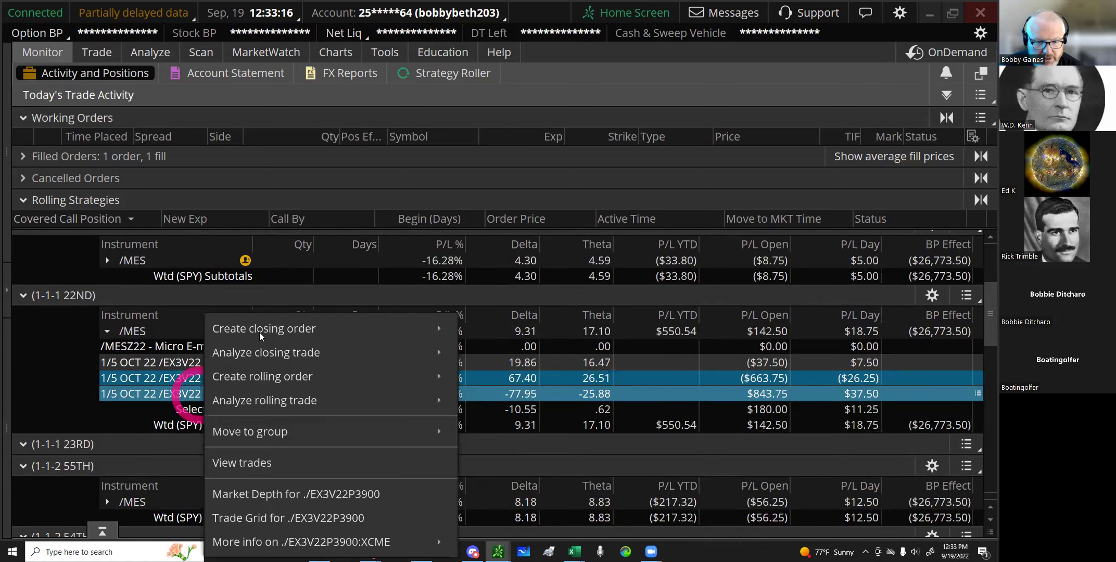
mouse_move(259, 332)
left_click(403, 324)
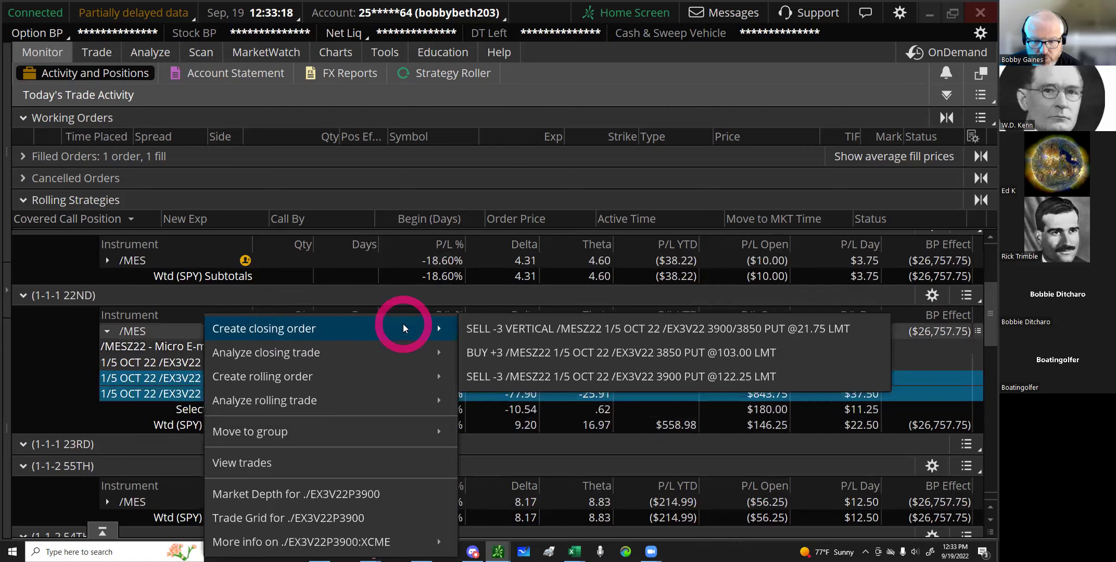
left_click(554, 331)
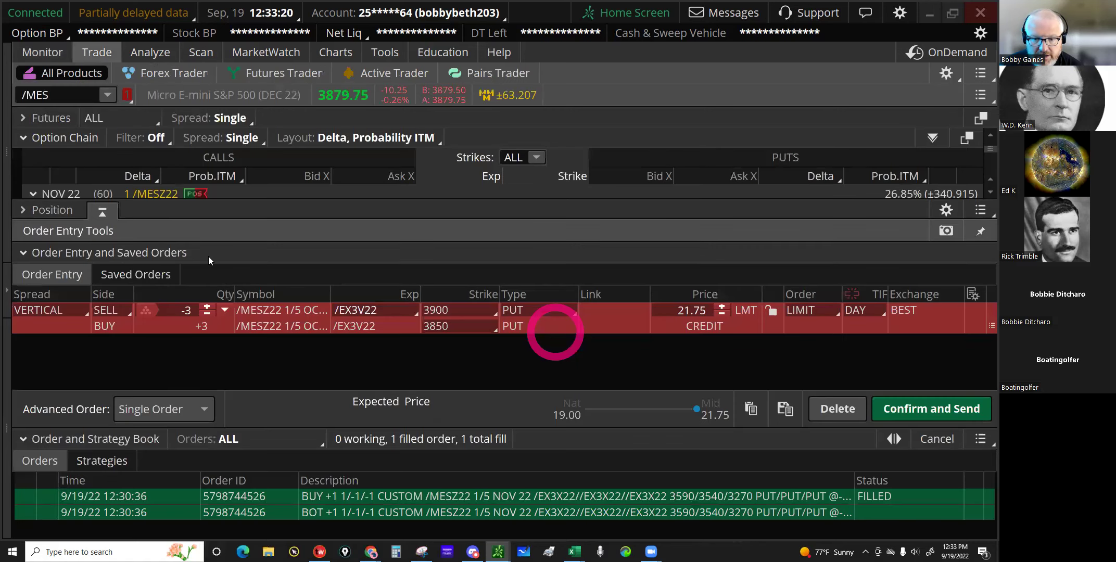
Step: Check the expiration, strike and quantity of the remaining 3530 put leg in the 1-1-1 22ND group
left_click(107, 210)
left_click(61, 106)
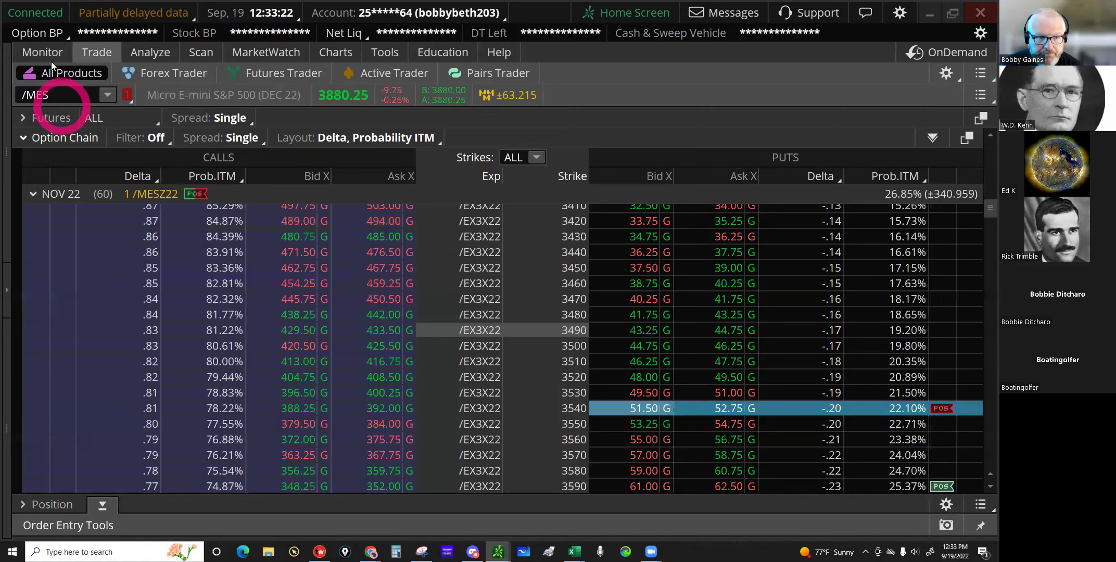
left_click(47, 52)
left_click(297, 358)
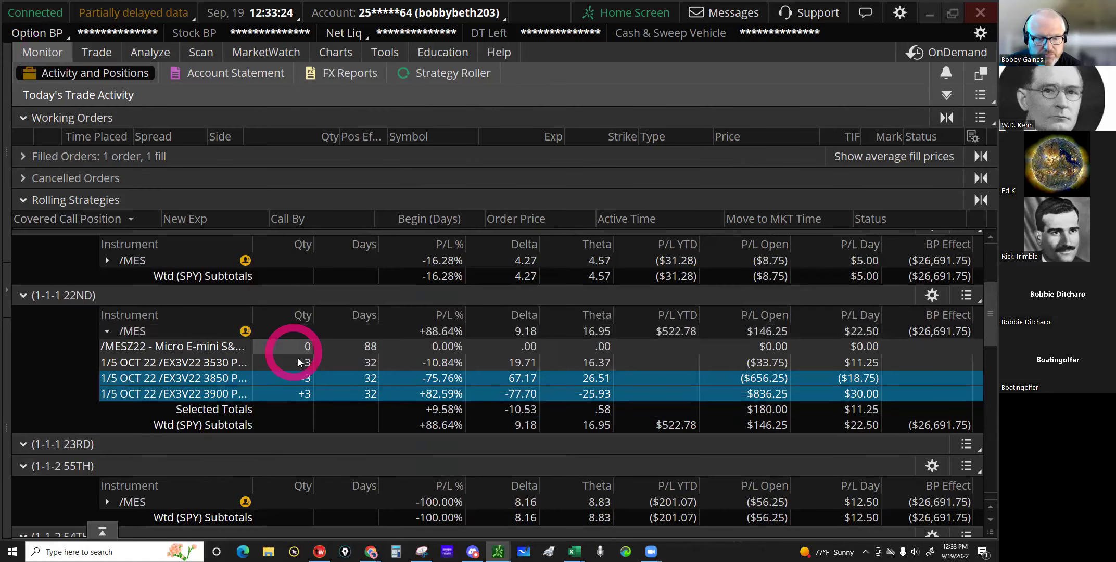
left_click(299, 361)
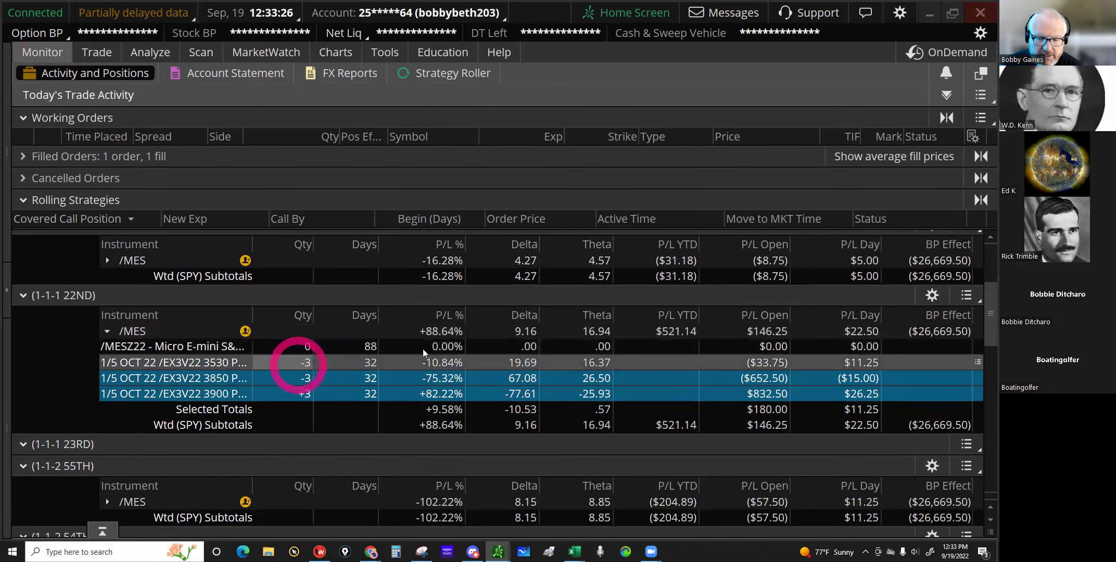
left_click(208, 367)
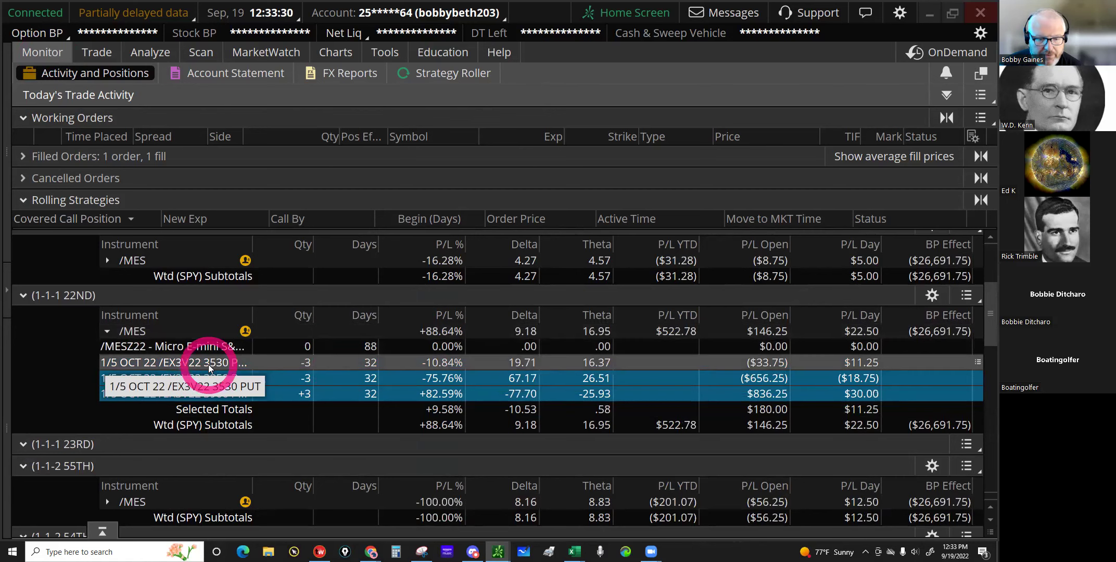
Step: Add the 3530 put of the OCT 22 (32) expiration to the closing order as a buy leg
left_click(114, 239)
left_click(91, 55)
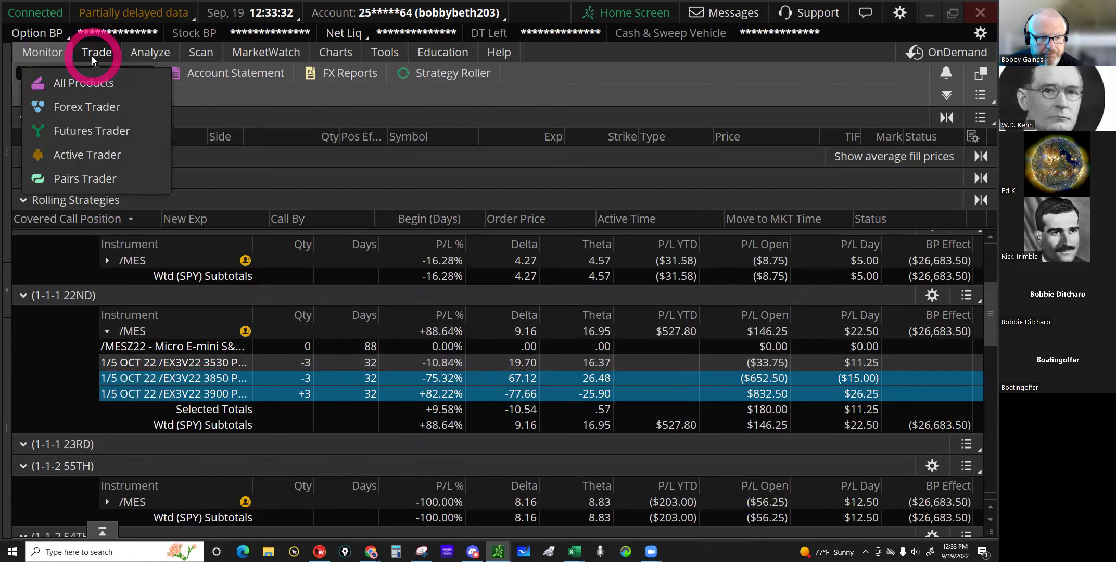
left_click(83, 138)
left_click(92, 250)
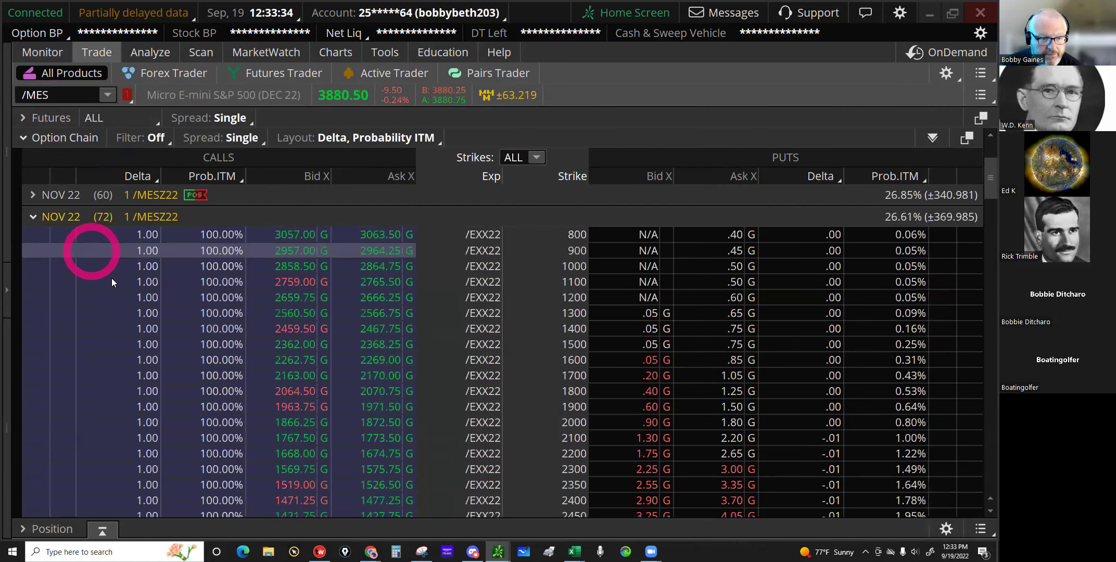
scroll(78, 263, "up", 5)
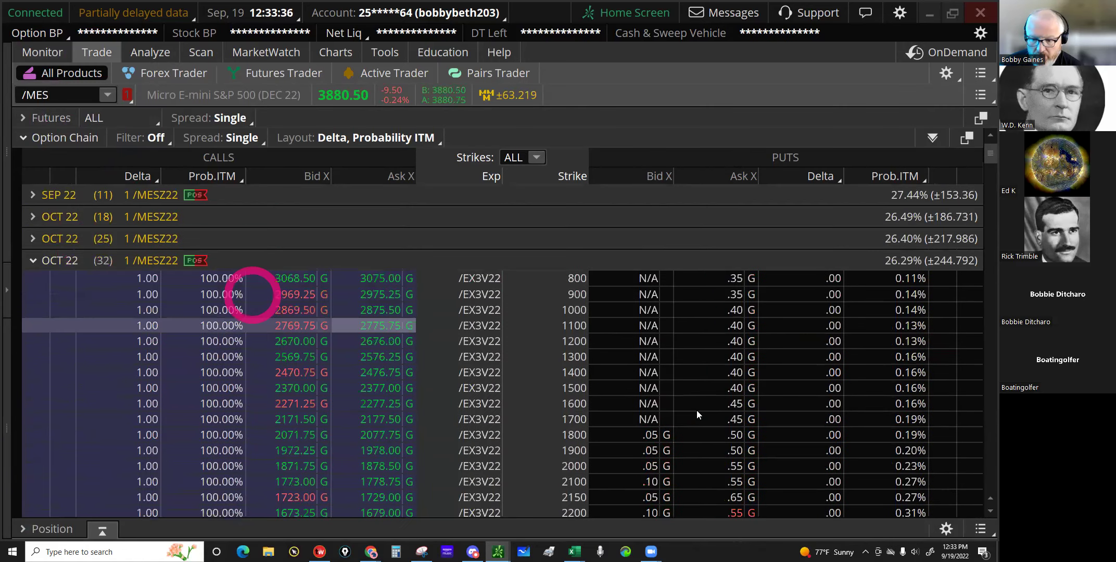
scroll(696, 410, "down", 3)
scroll(697, 412, "down", 4)
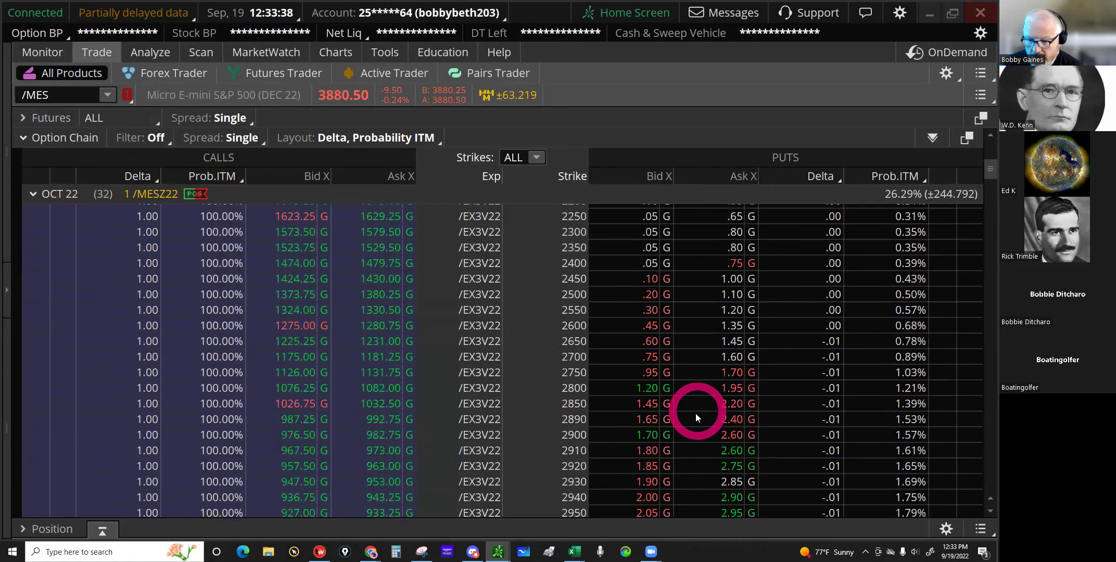
scroll(694, 416, "down", 5)
scroll(693, 420, "down", 4)
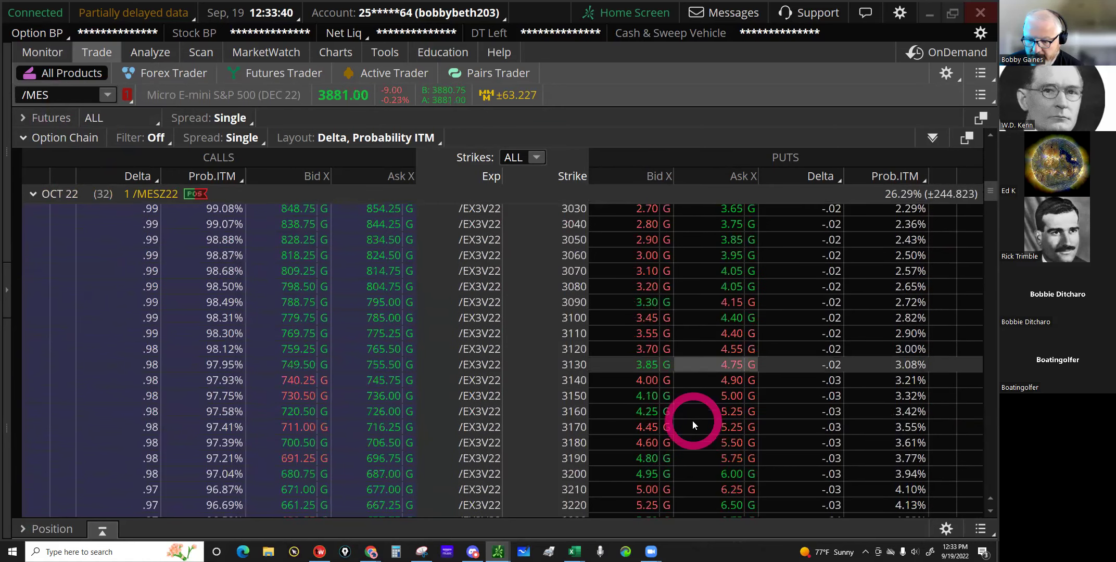
scroll(692, 420, "down", 3)
scroll(693, 420, "down", 3)
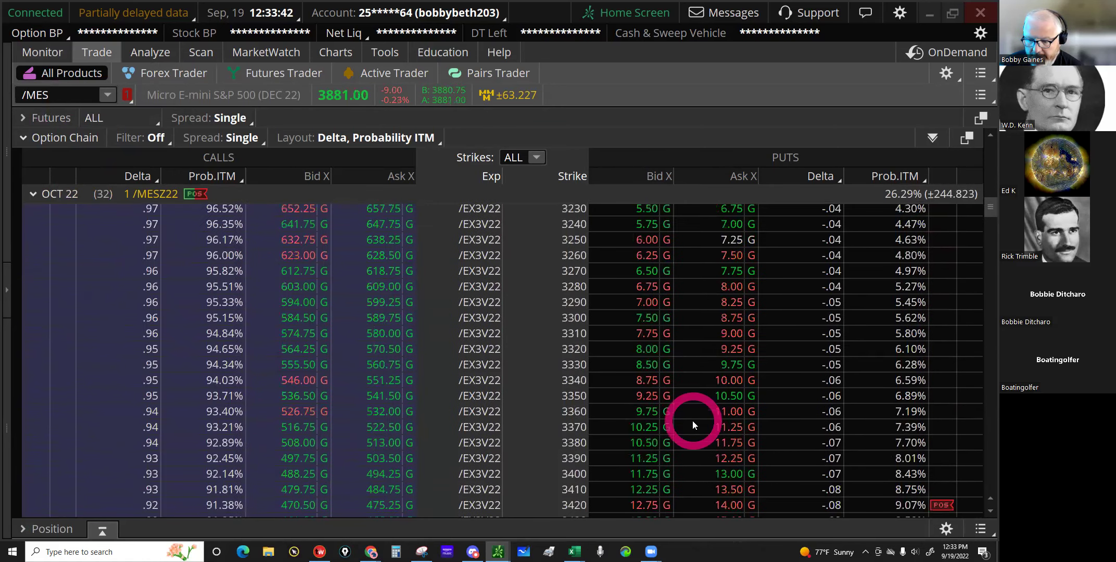
scroll(692, 420, "down", 5)
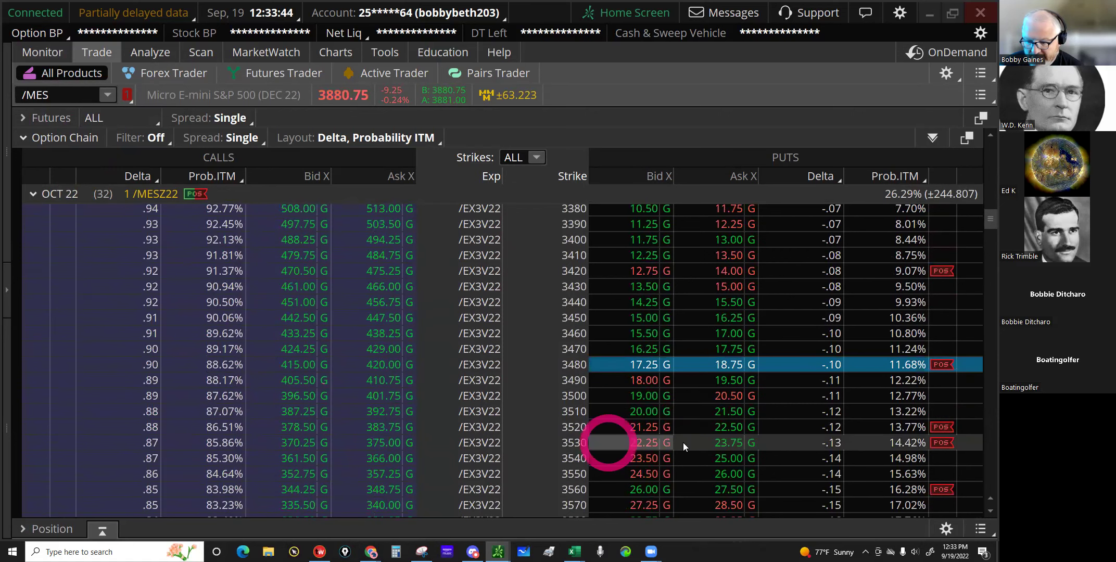
left_click(723, 440, "ctrl")
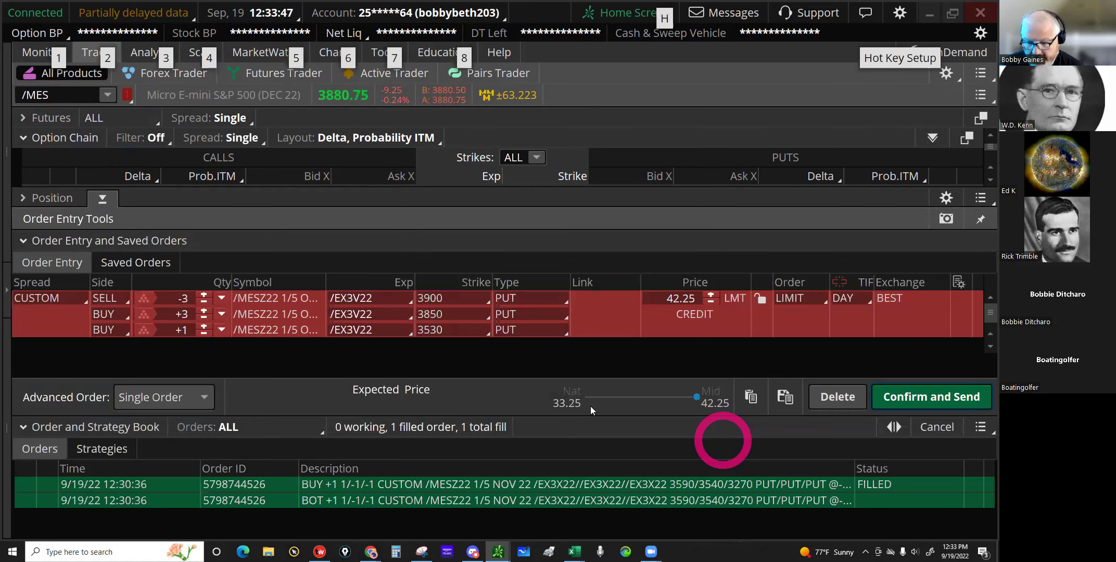
Step: Set the 3530 put leg's quantity to +3 and the closing order's limit price to -1.00
left_click(202, 325)
left_click(202, 326)
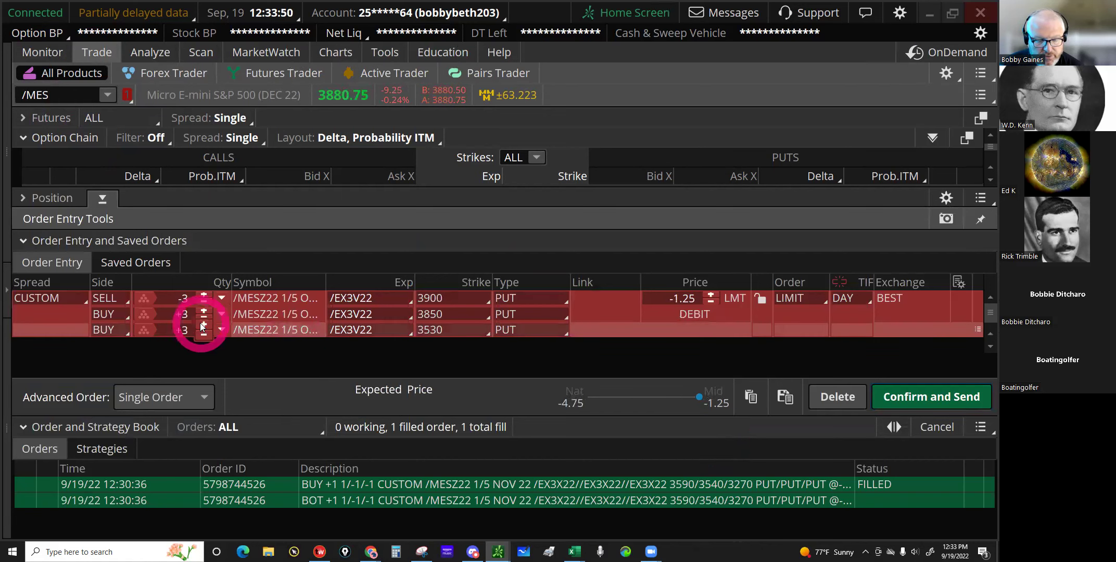
left_click(702, 296)
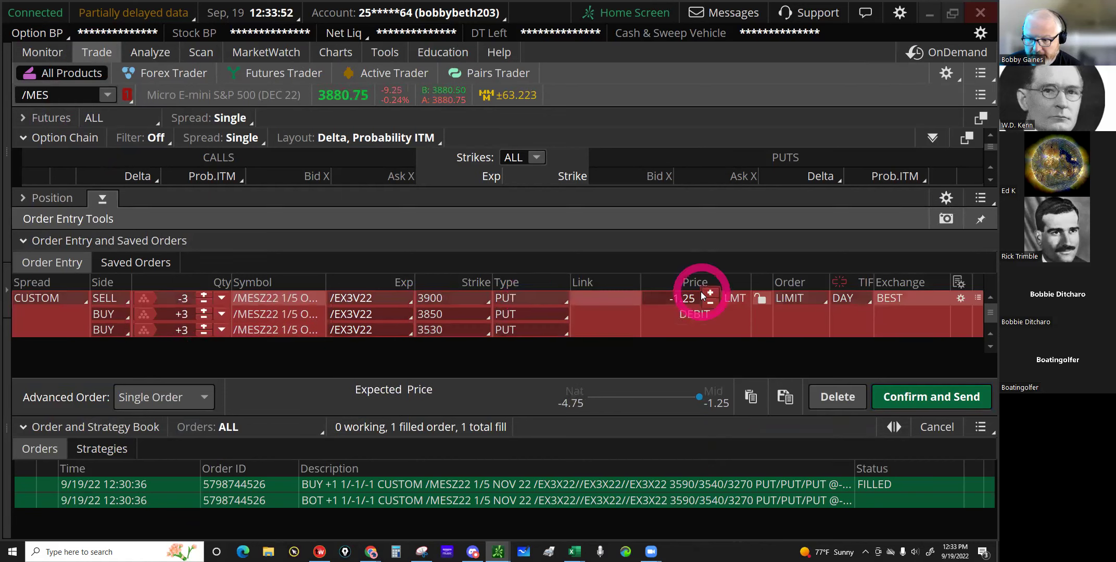
Step: Confirm and send the -3 3900/3850/3530 put closing order for the 1-1-1 22ND group
left_click(873, 378)
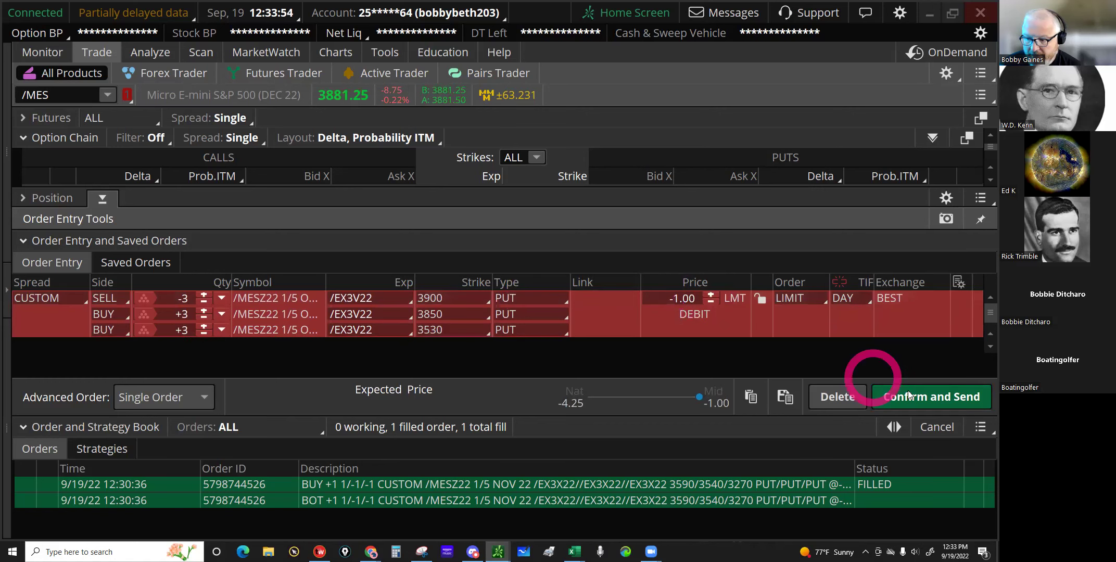
left_click(910, 398)
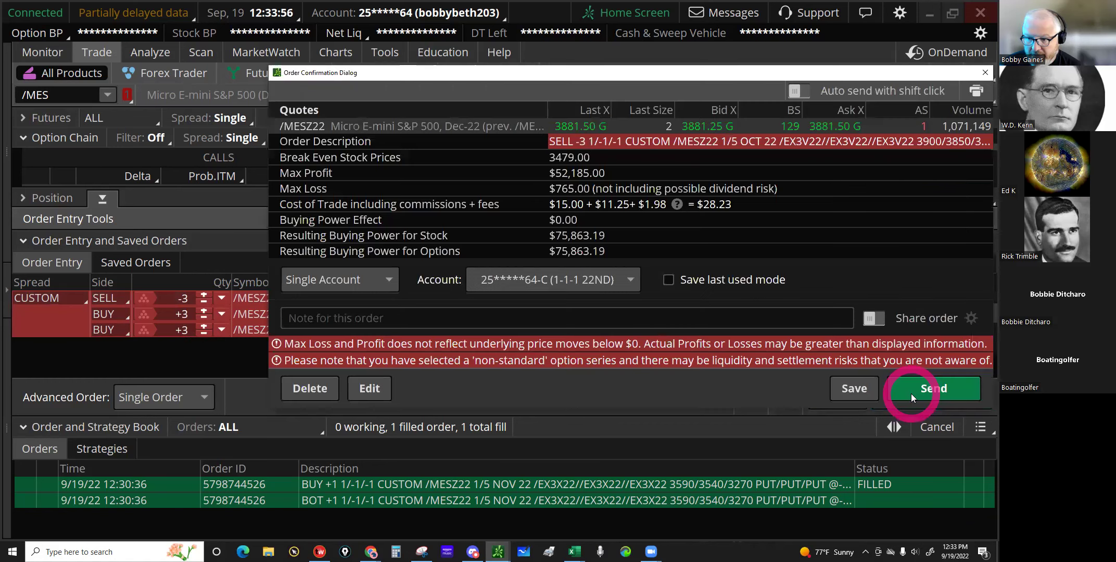
left_click(911, 398)
Step: Replace the working 3900/3850/3530 put closing order with one at a limit price of -1.25 and send it
left_click(154, 39)
left_click(45, 52)
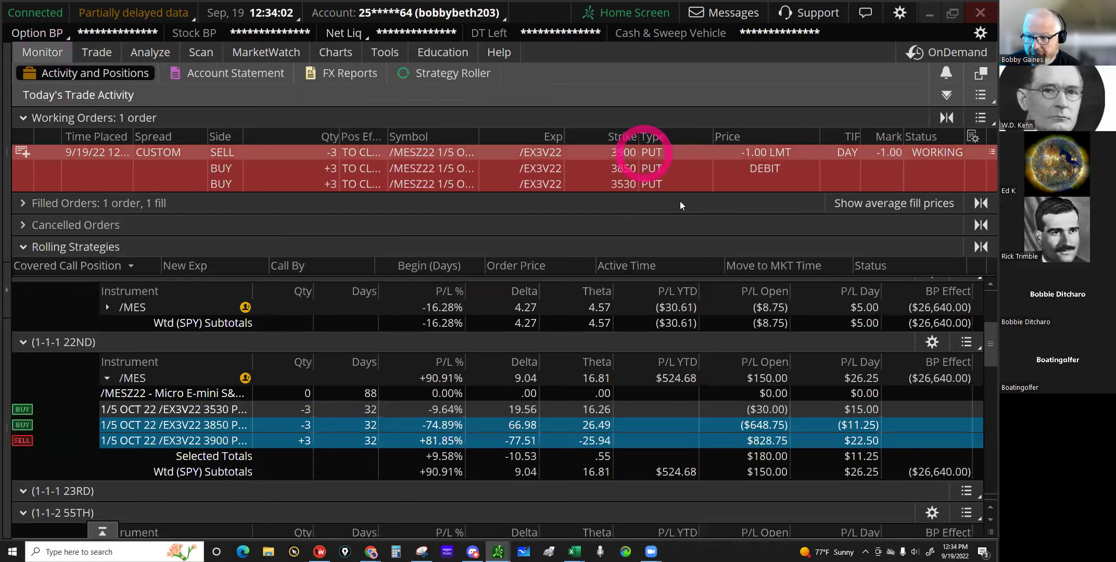
right_click(645, 156)
left_click(681, 198)
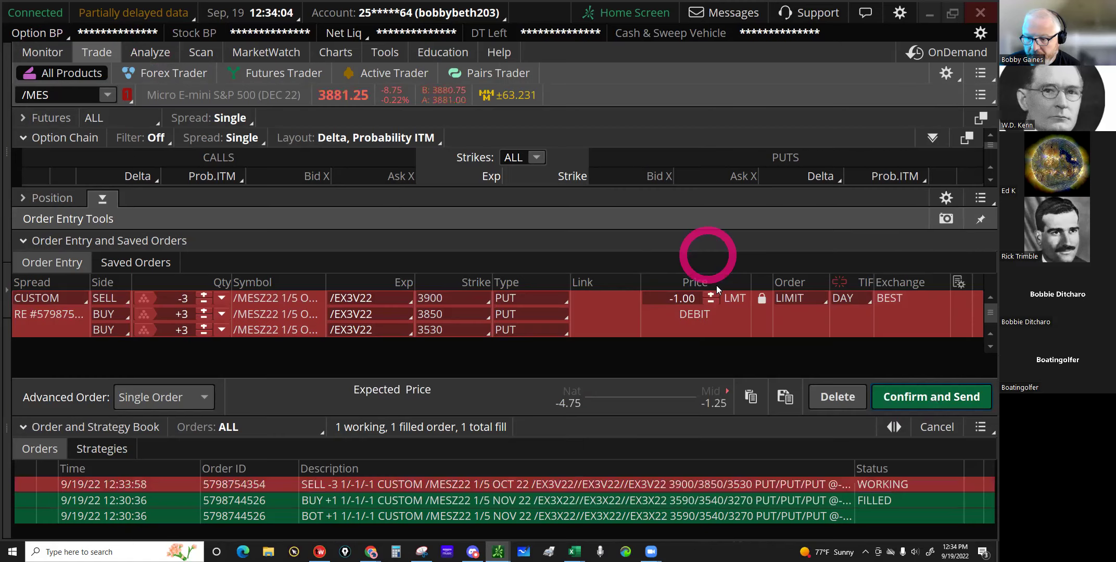
left_click(710, 303)
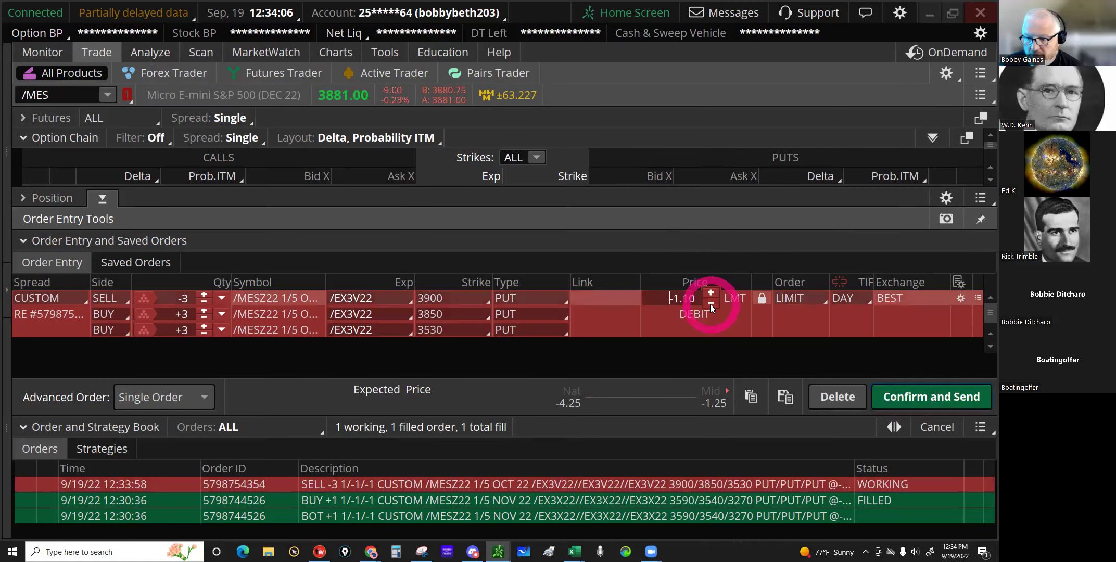
left_click(915, 399)
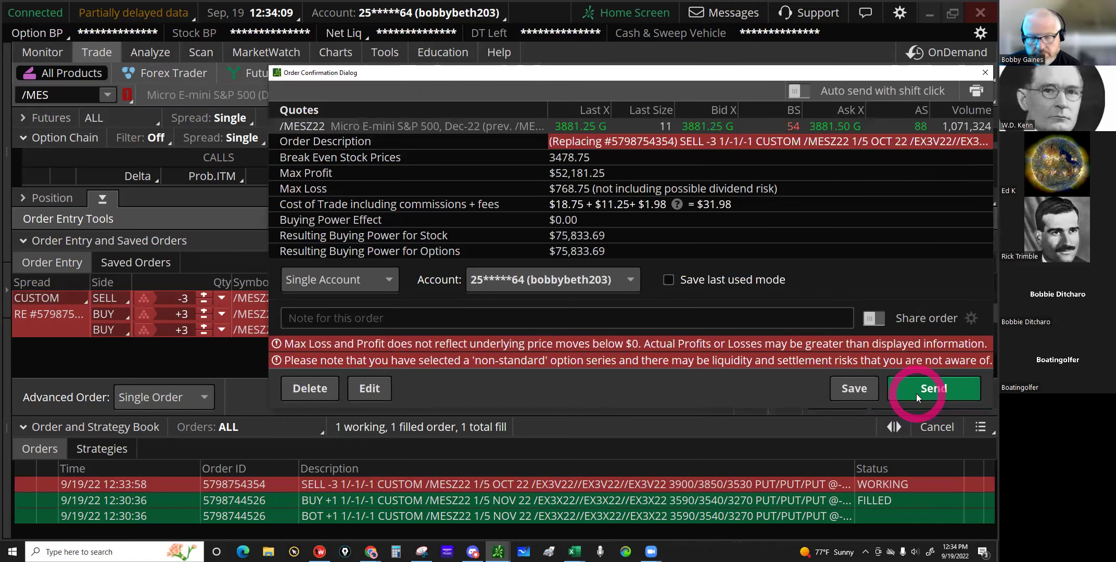
left_click(916, 393)
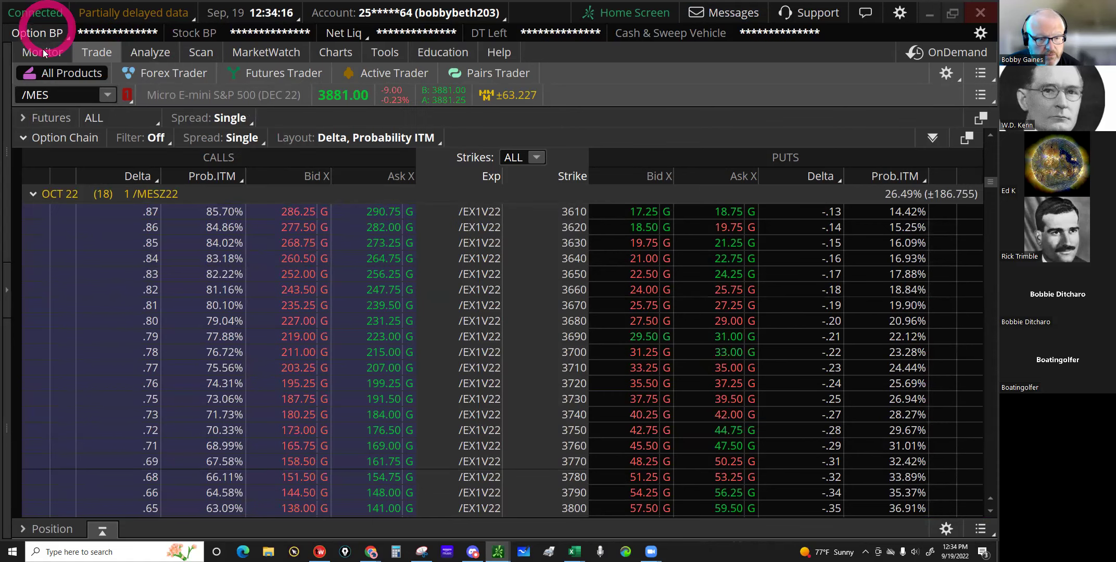
Step: Return to the positions list and collapse the emptied 1-1-1 22ND group
left_click(42, 52)
left_click(47, 296)
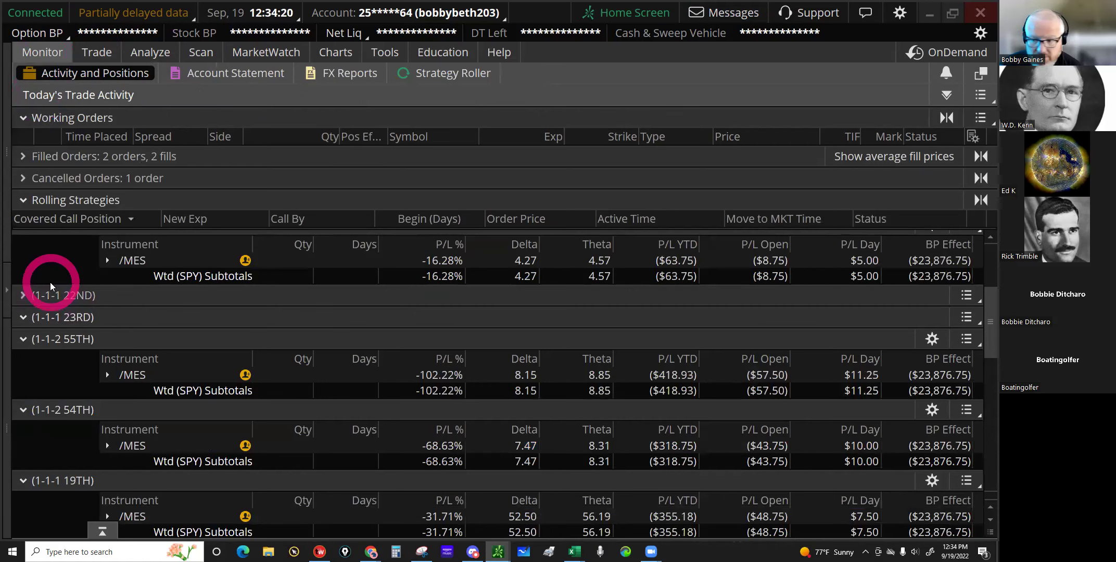
left_click(114, 354)
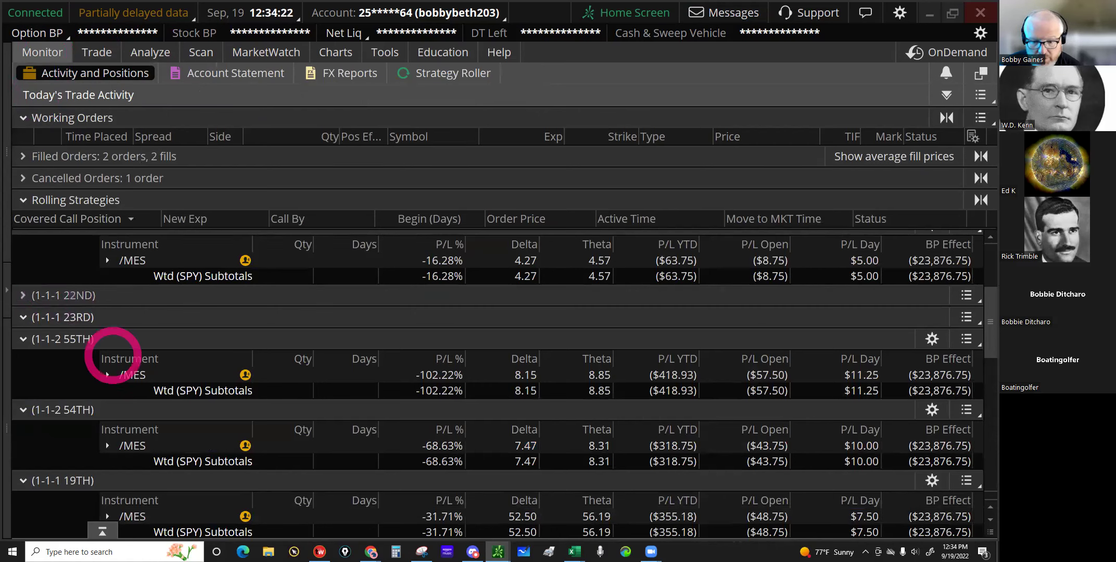
Step: Switch to the IRA trade spreadsheet in Excel and open its Micros sheet
left_click(549, 551)
mouse_move(574, 552)
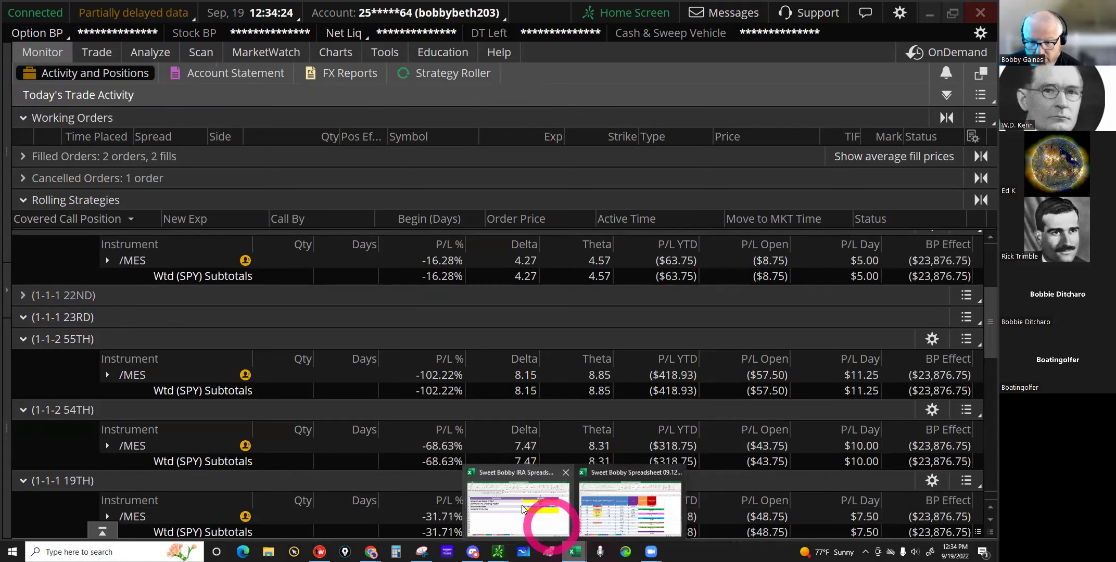
left_click(502, 483)
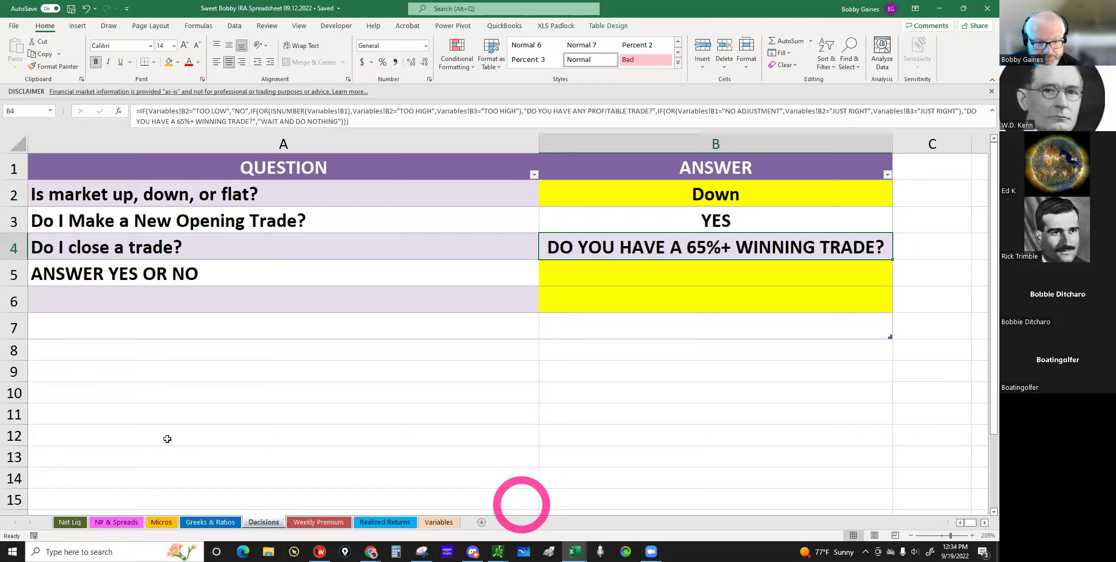
left_click(162, 524)
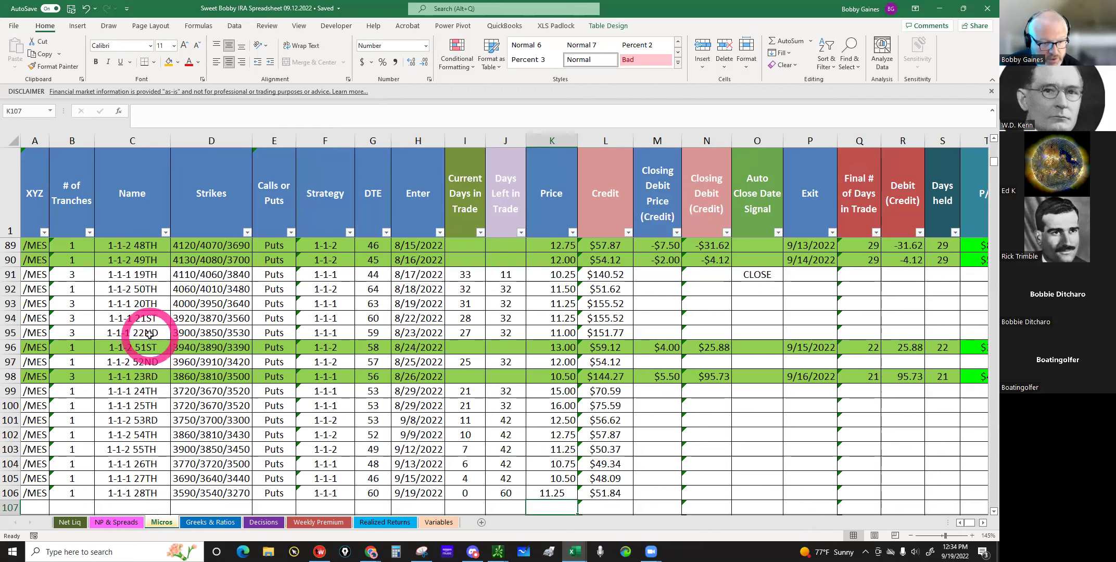
Step: Enter 1.25 as the closing debit price for the 1-1-1 22ND trade in row 95
left_click(150, 334)
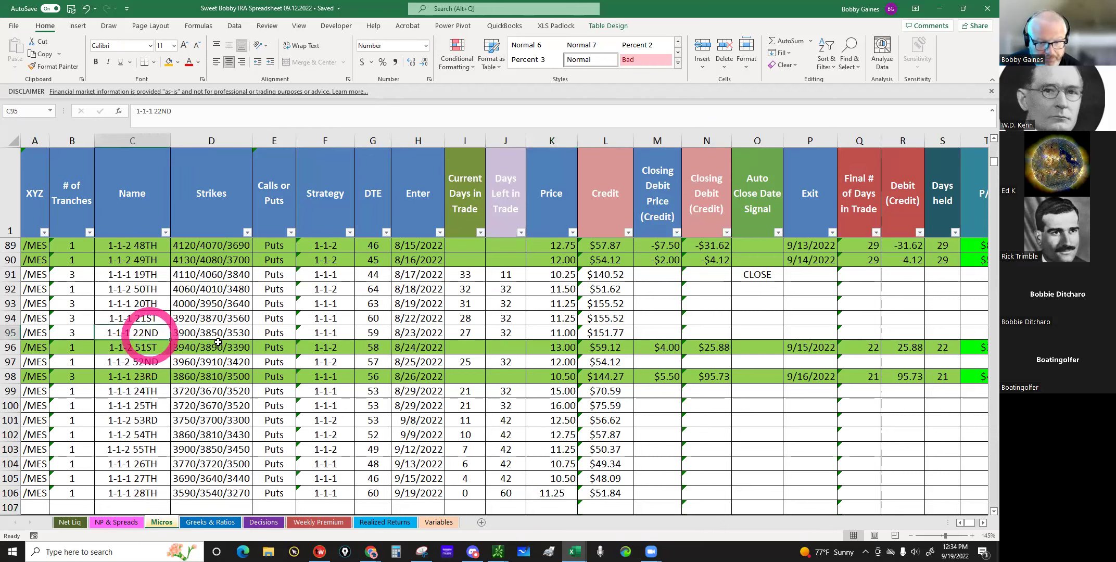
left_click(662, 330)
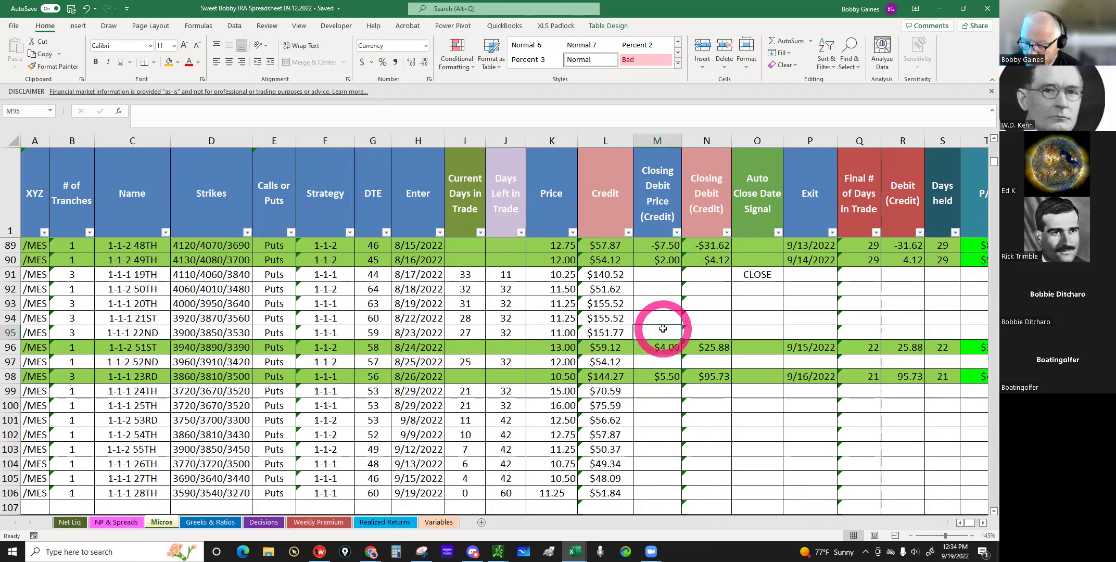
type("1.25")
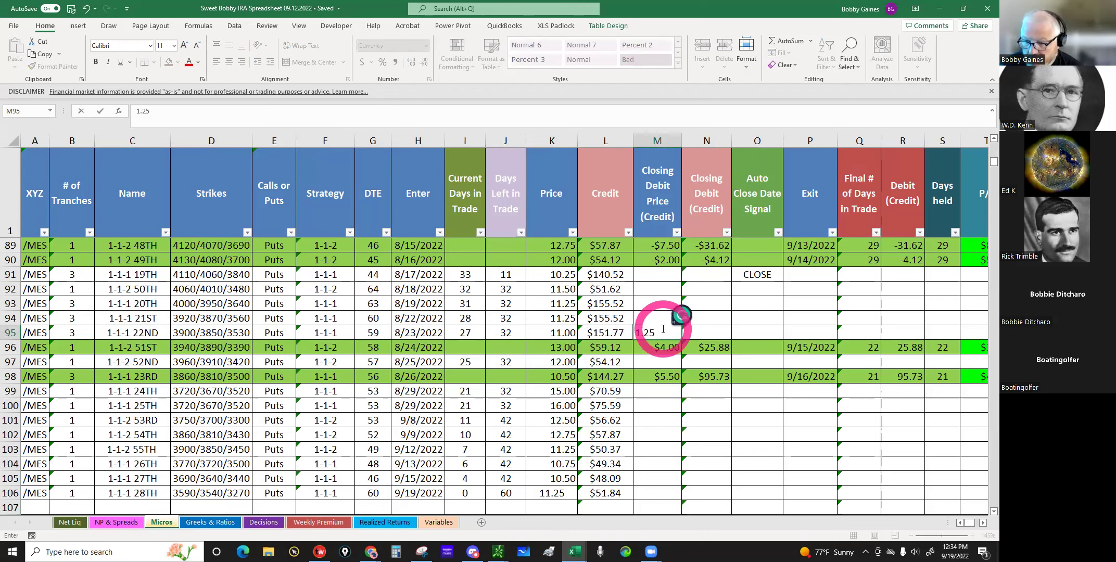
key("Return")
left_click(716, 333)
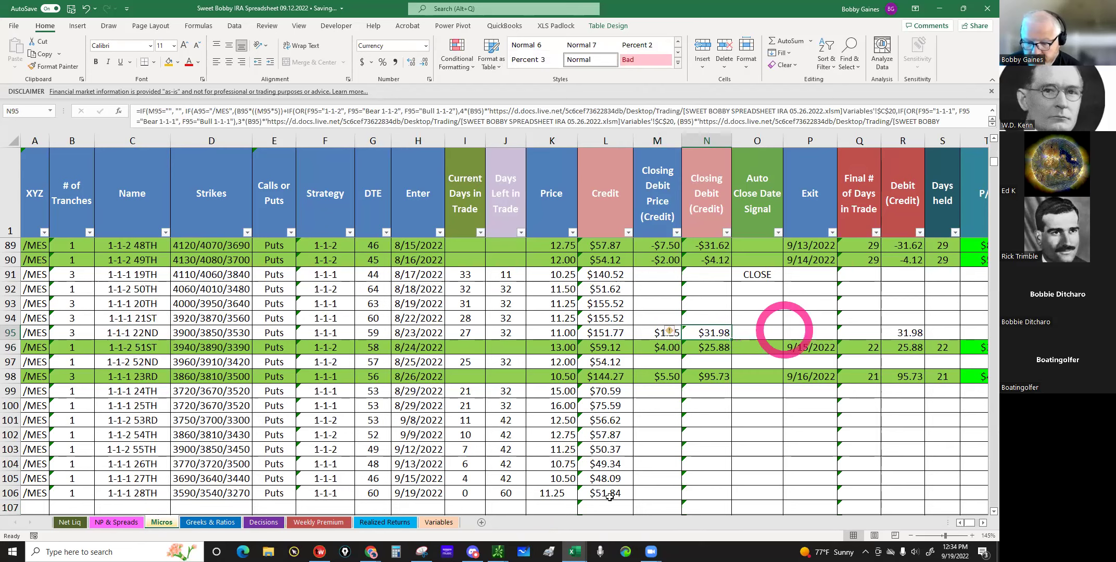
Step: In thinkorswim, duplicate the filled 3900/3850/3530 closing order to check its cost including fees, and close the confirmation without sending
left_click(498, 552)
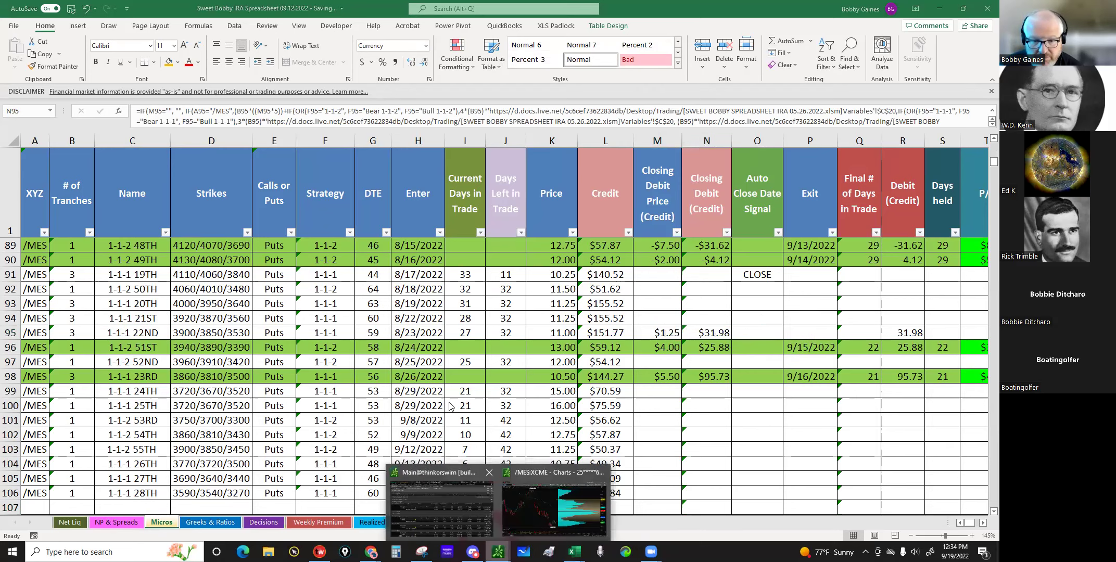
left_click(441, 506)
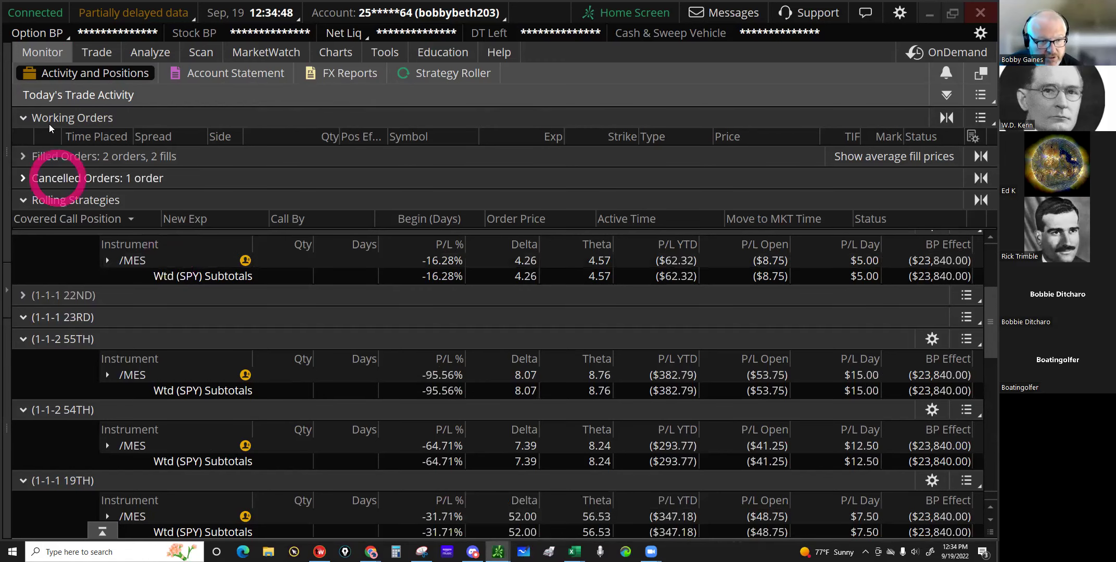
left_click(23, 156)
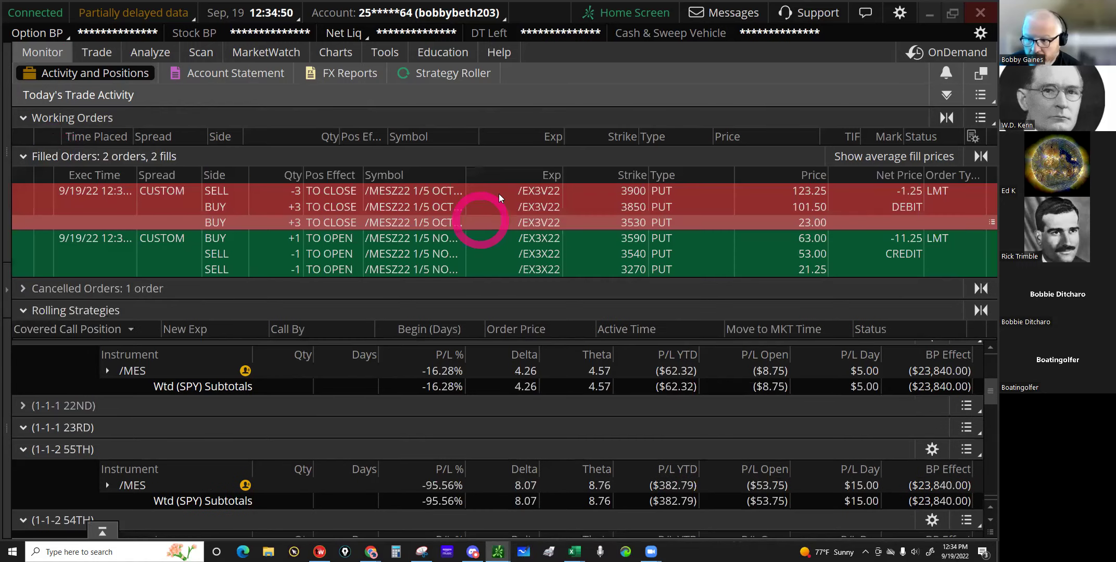
right_click(498, 194)
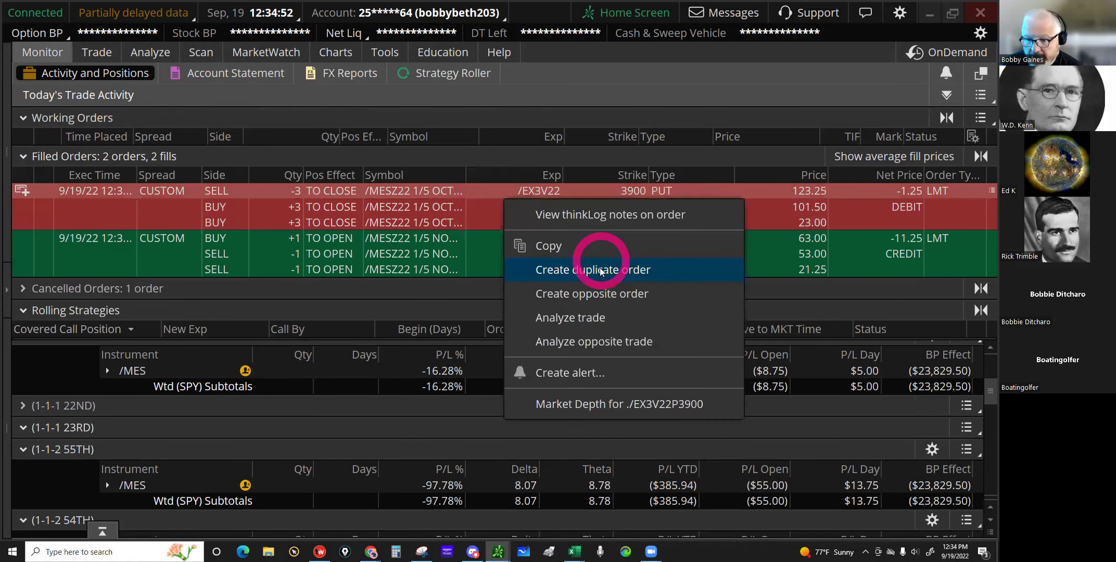
left_click(602, 269)
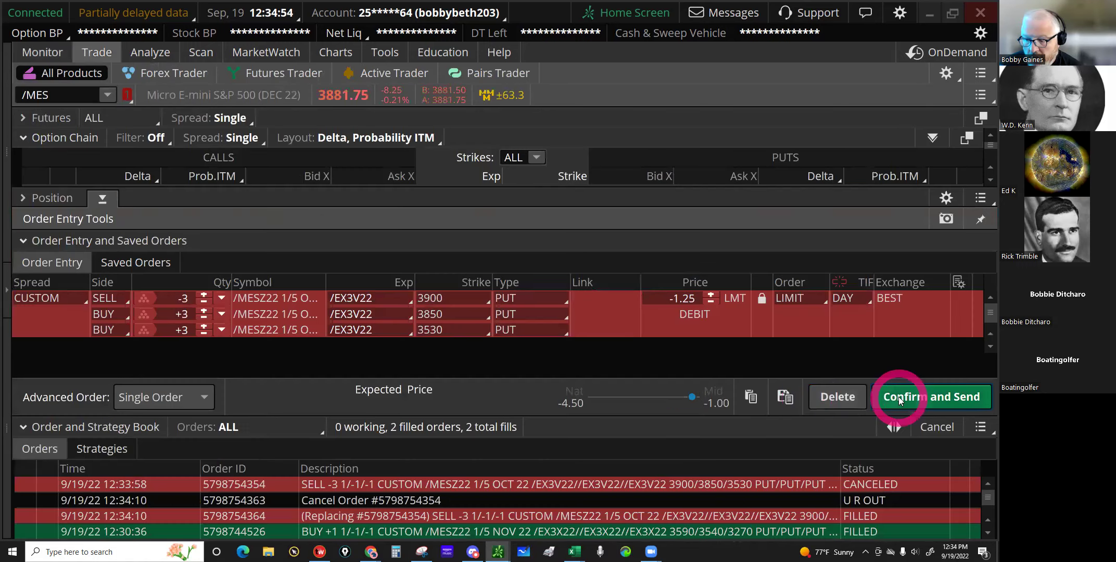
left_click(898, 397)
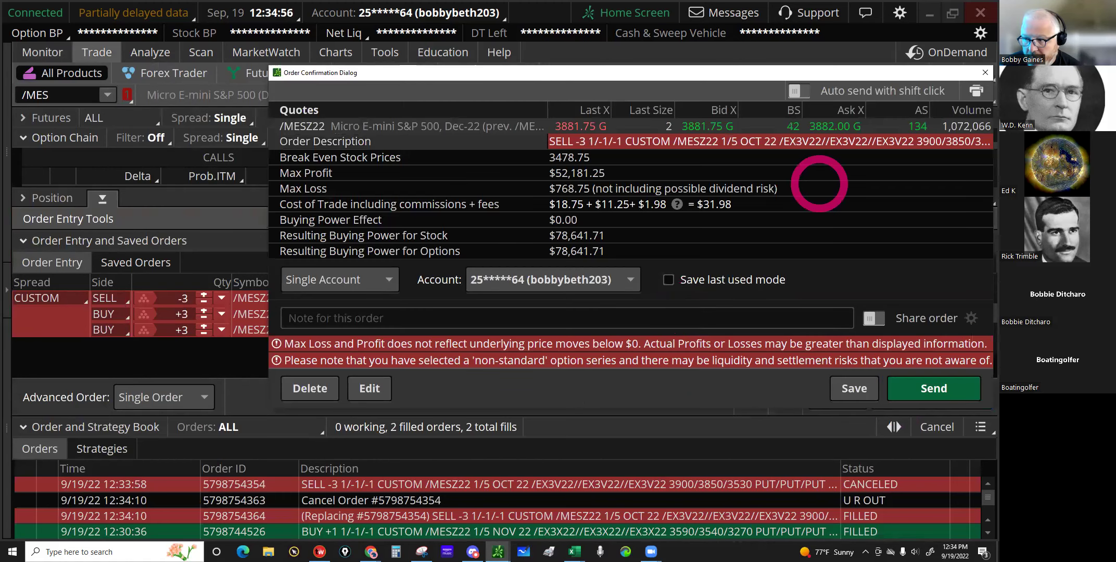
left_click(985, 72)
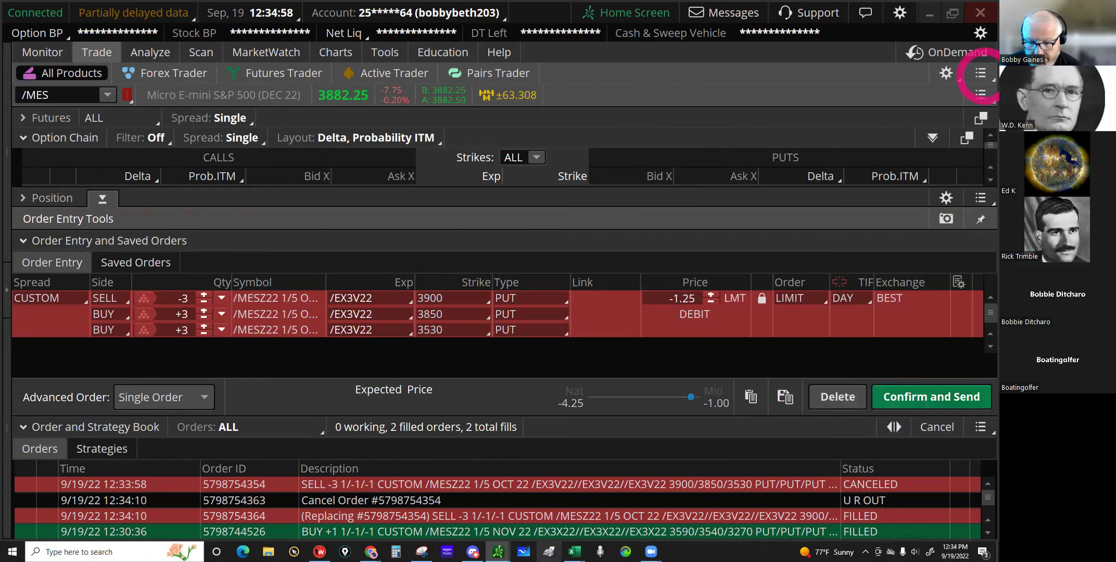
Step: Return to the IRA spreadsheet in Excel and enter 9/19/22 as the exit date of the 1-1-1 22ND trade
mouse_move(575, 551)
left_click(536, 507)
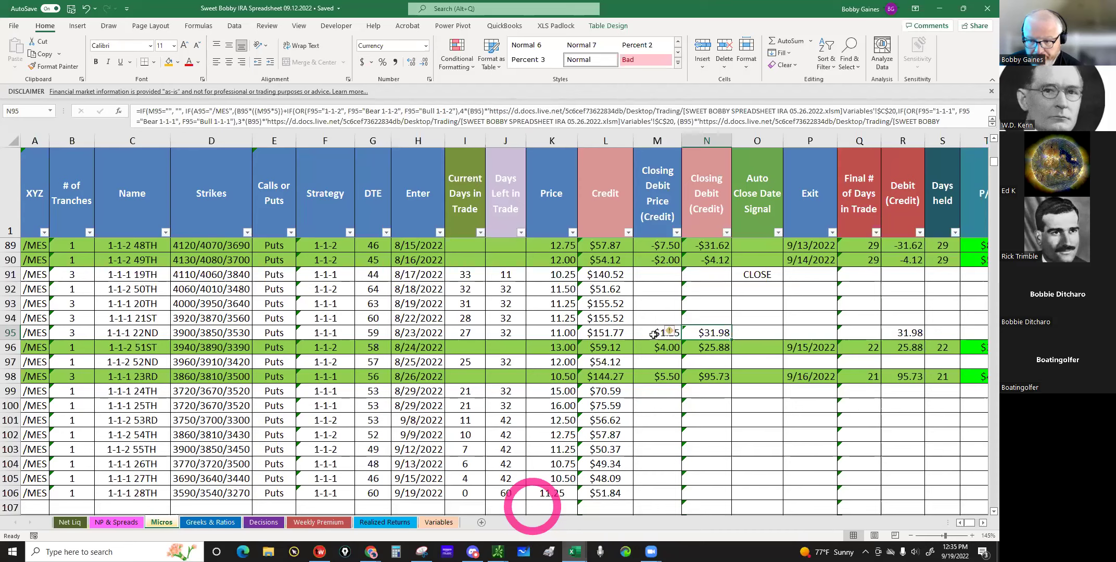
left_click(681, 312)
left_click(756, 333)
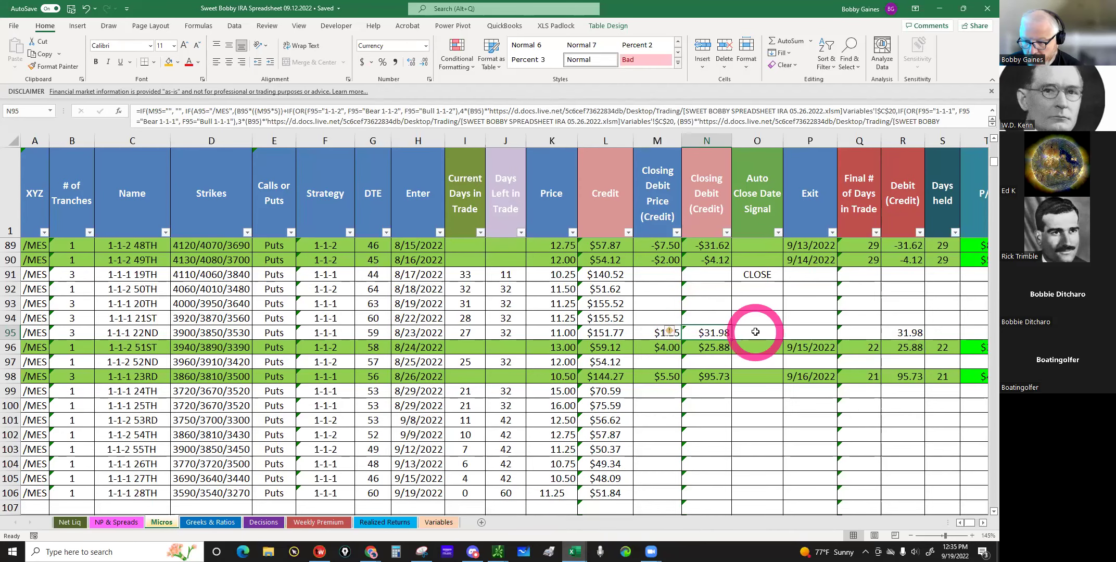
left_click(800, 328)
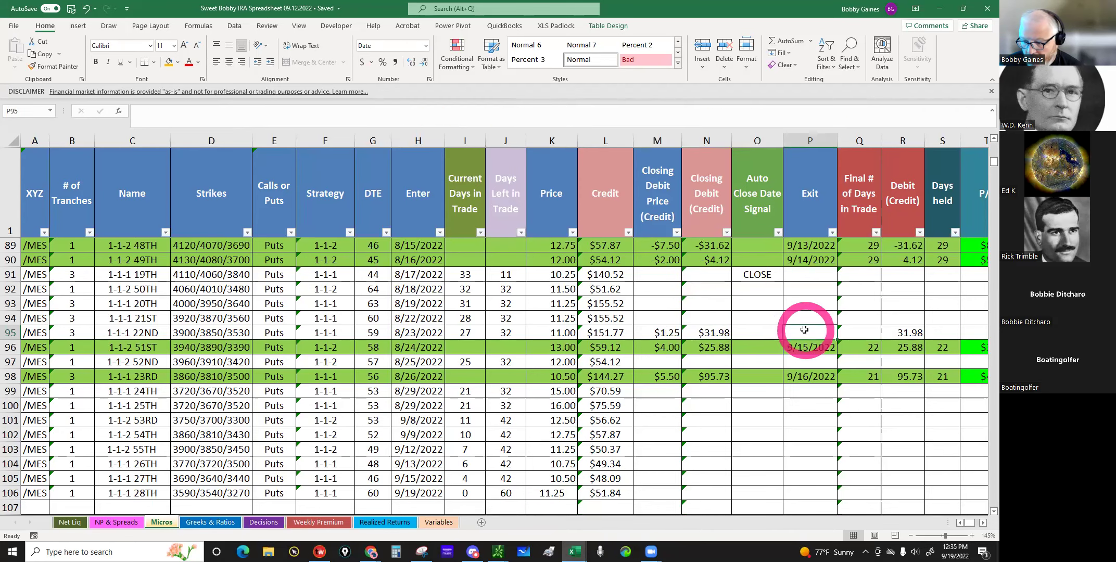
type("9/")
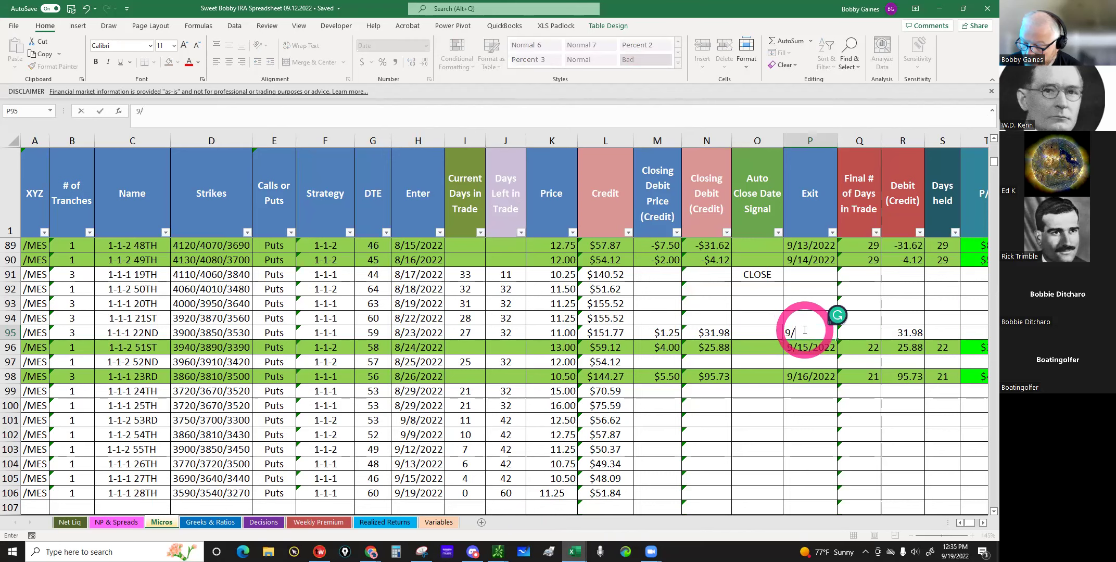
type("19/22")
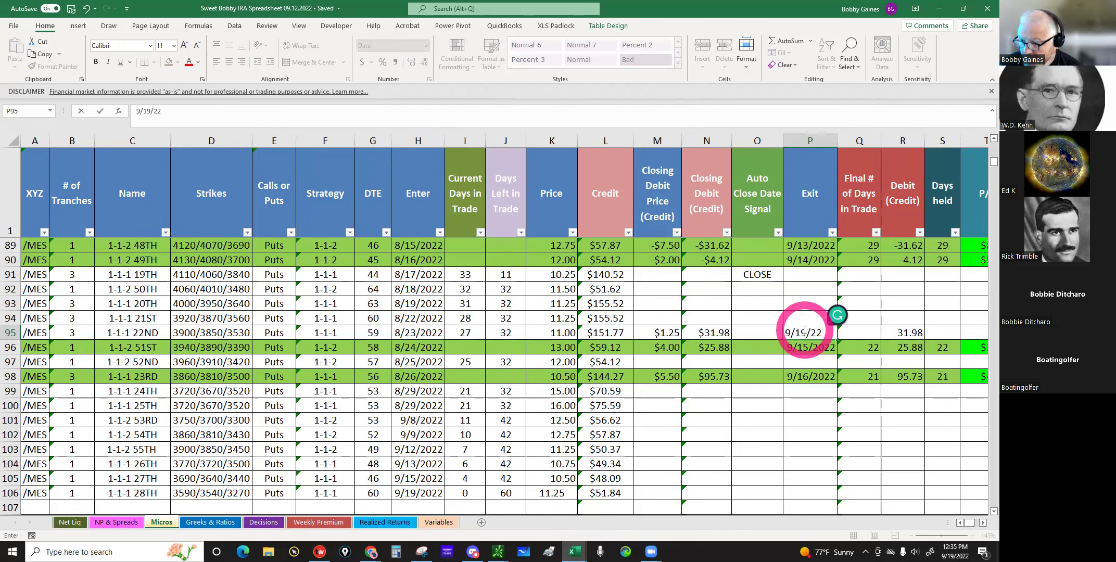
key("Return")
Step: Fill the closed 1-1-1 22ND row from A95 through X95 with light green
left_click(983, 523)
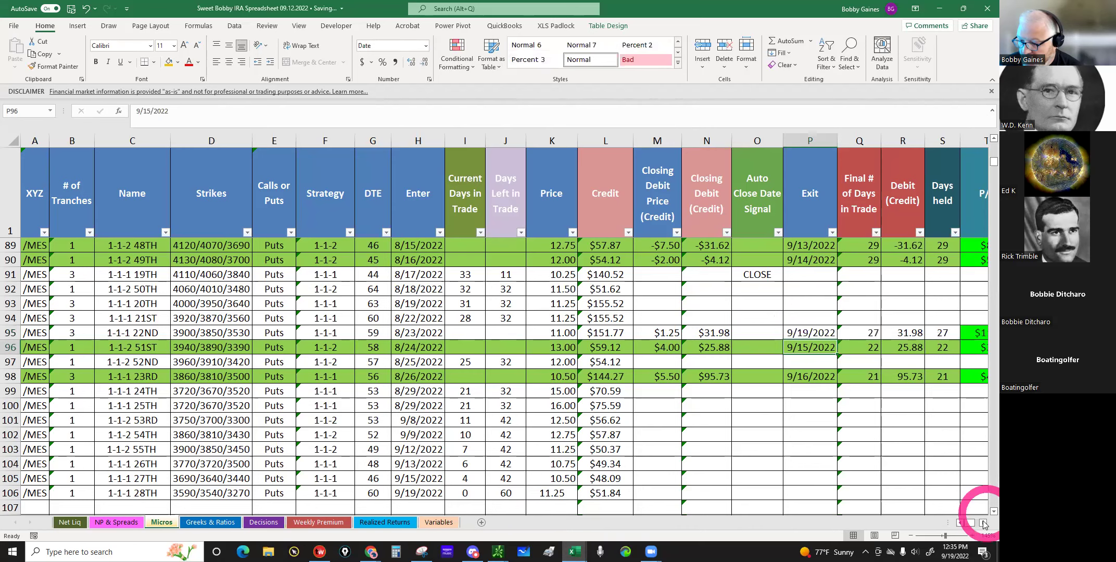
left_click(983, 523)
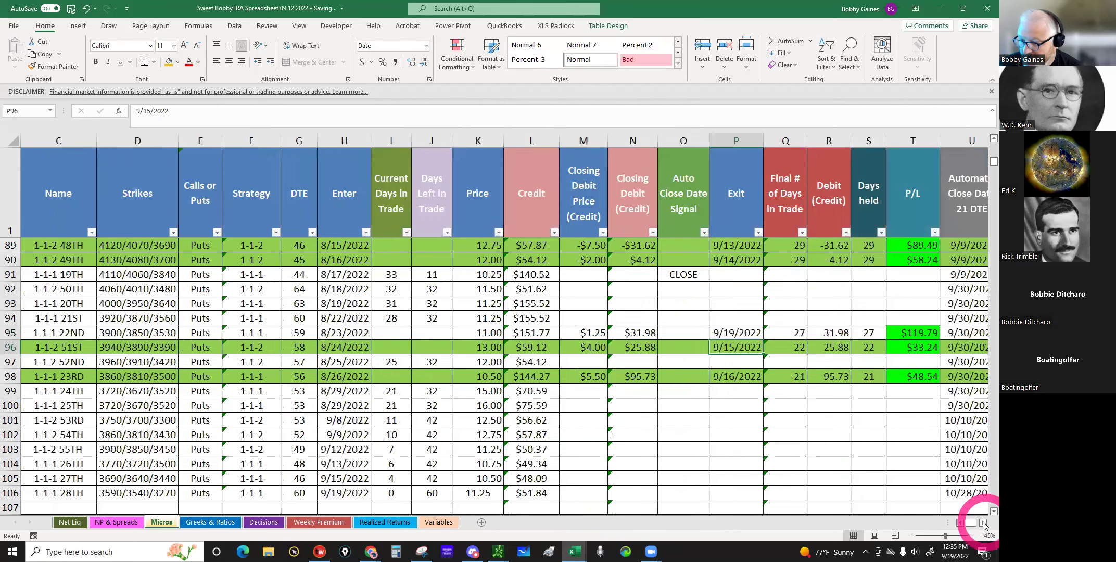
left_click(984, 523)
left_click(984, 523)
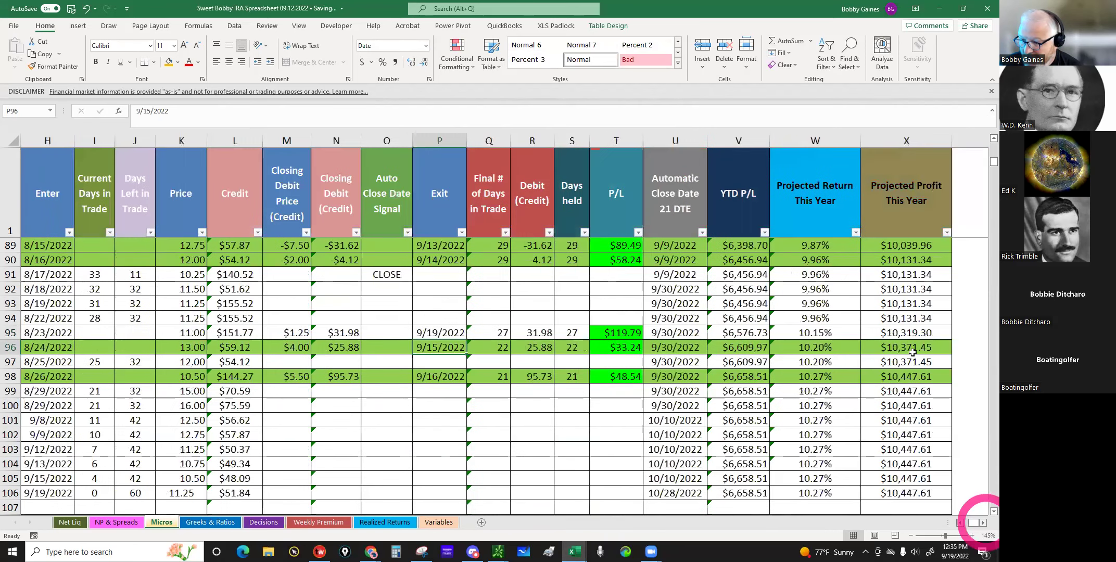
left_click_drag(905, 332, 486, 318)
left_click_drag(308, 323, 170, 333)
left_click_drag(35, 331, 4, 329)
left_click(179, 62)
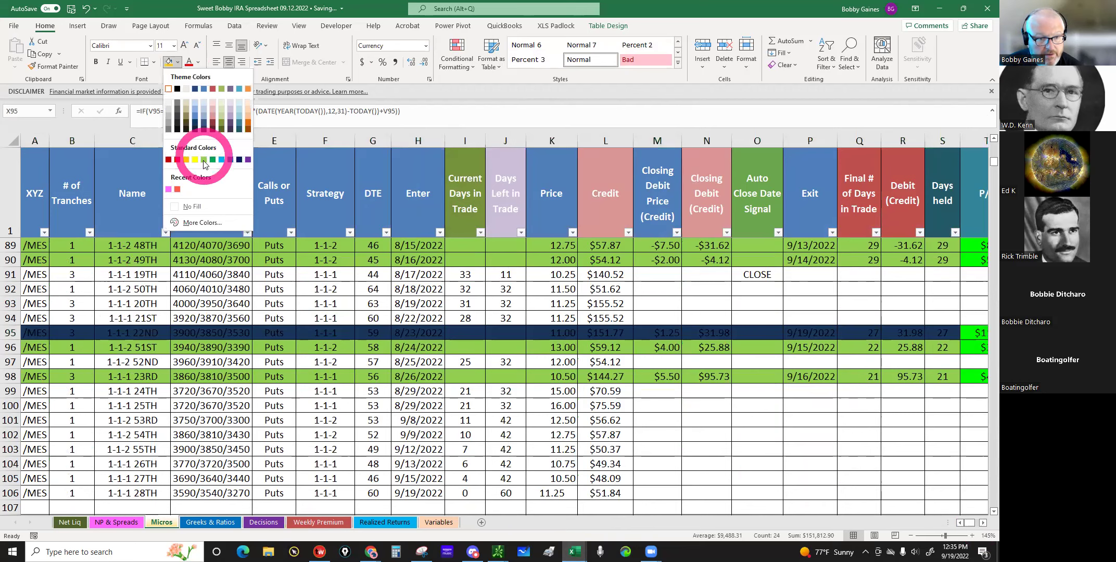
left_click(203, 160)
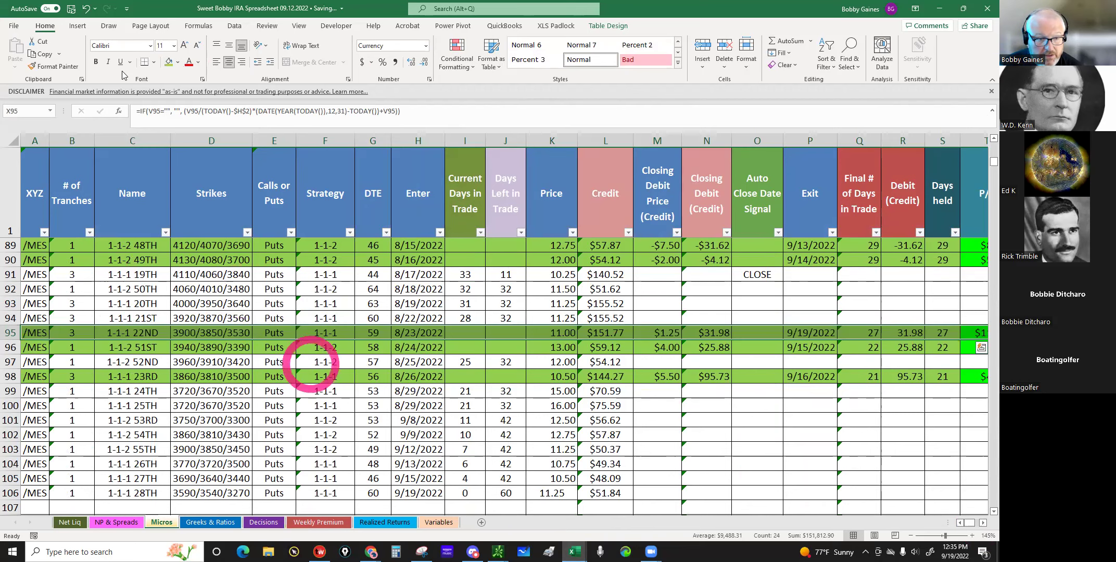
left_click(325, 361)
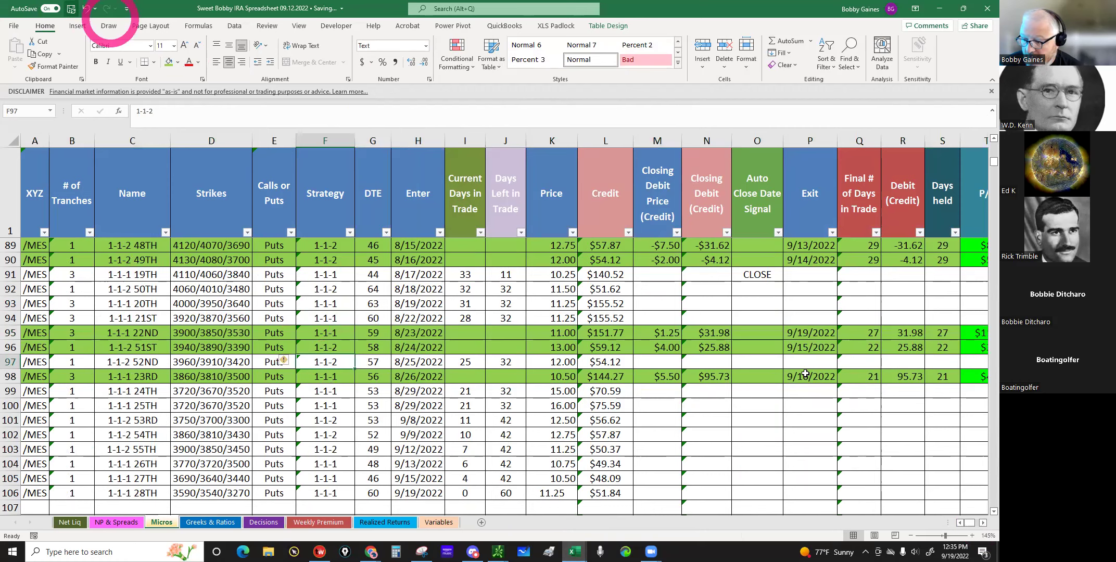
Step: Check the 1-1-1 22ND trade's P/L and open the recent workbook Profit Calendar IRA
left_click(984, 524)
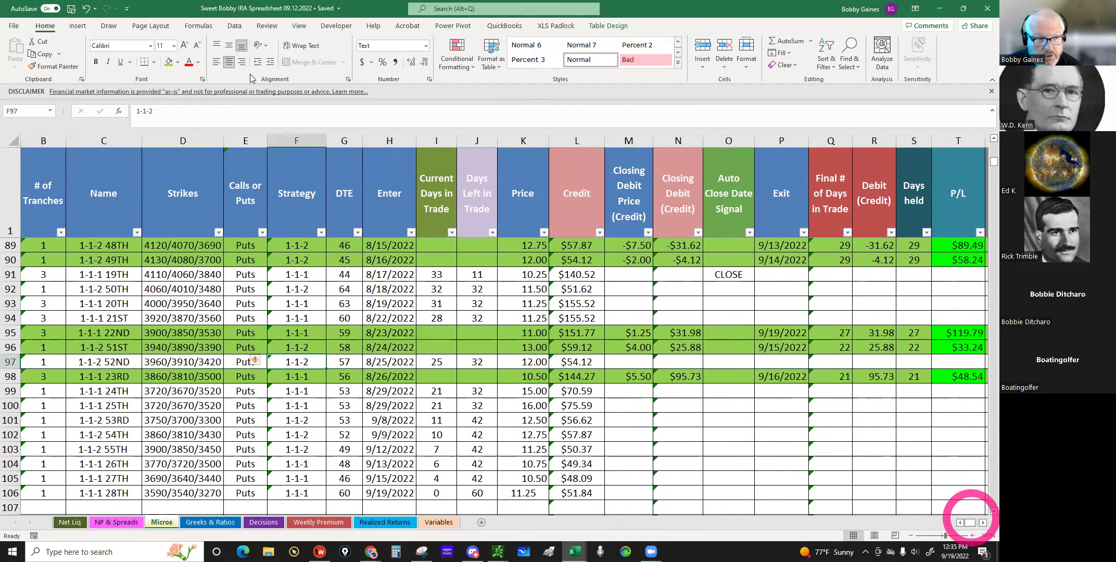
left_click(13, 26)
left_click(168, 288)
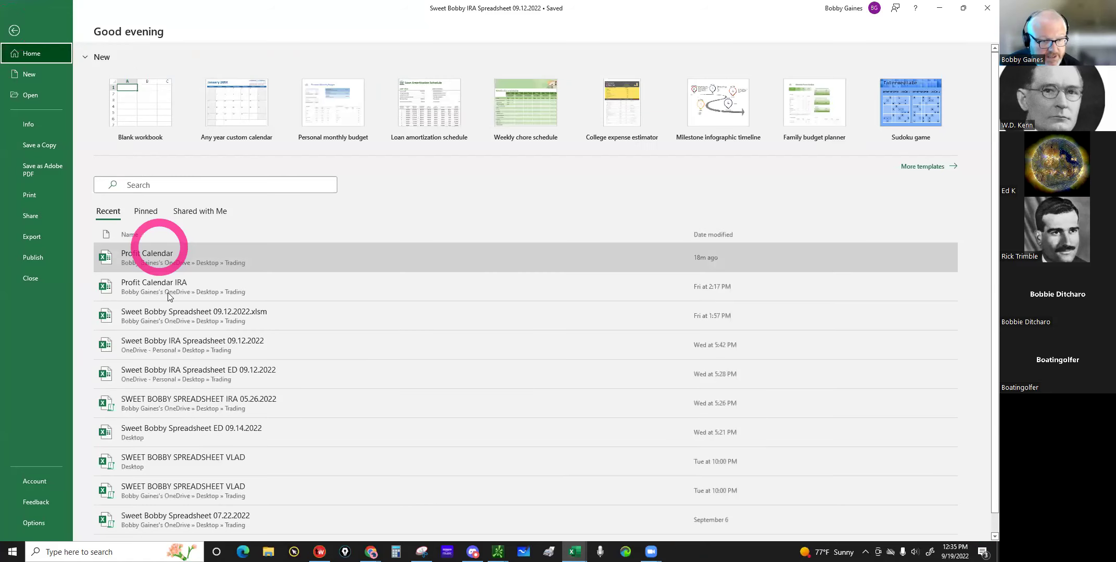
left_click(295, 144)
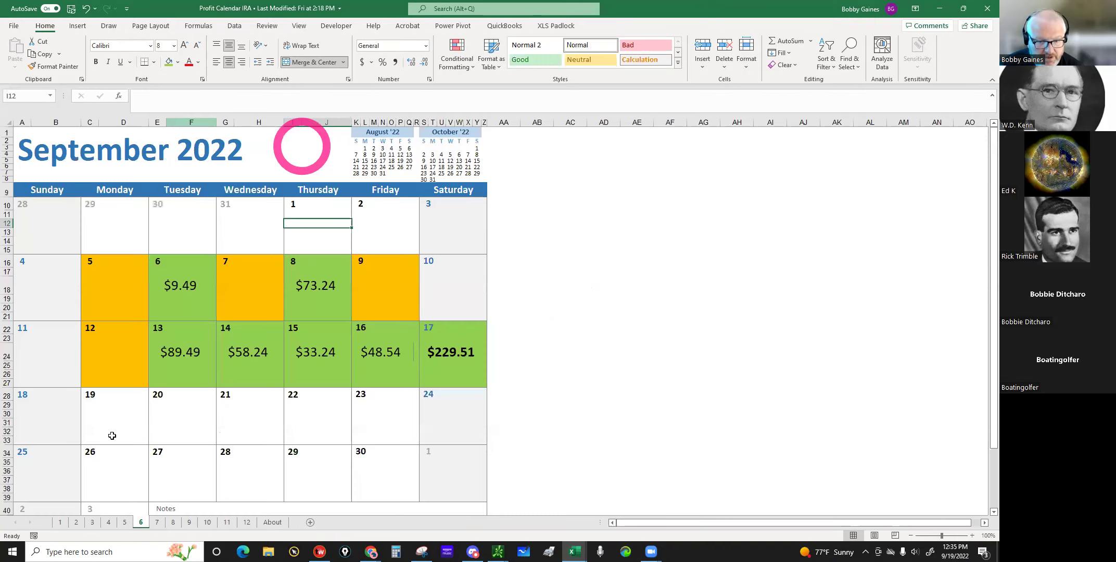
Step: Enter 119.79 as the profit for Monday, September 19 in the calendar
left_click(112, 435)
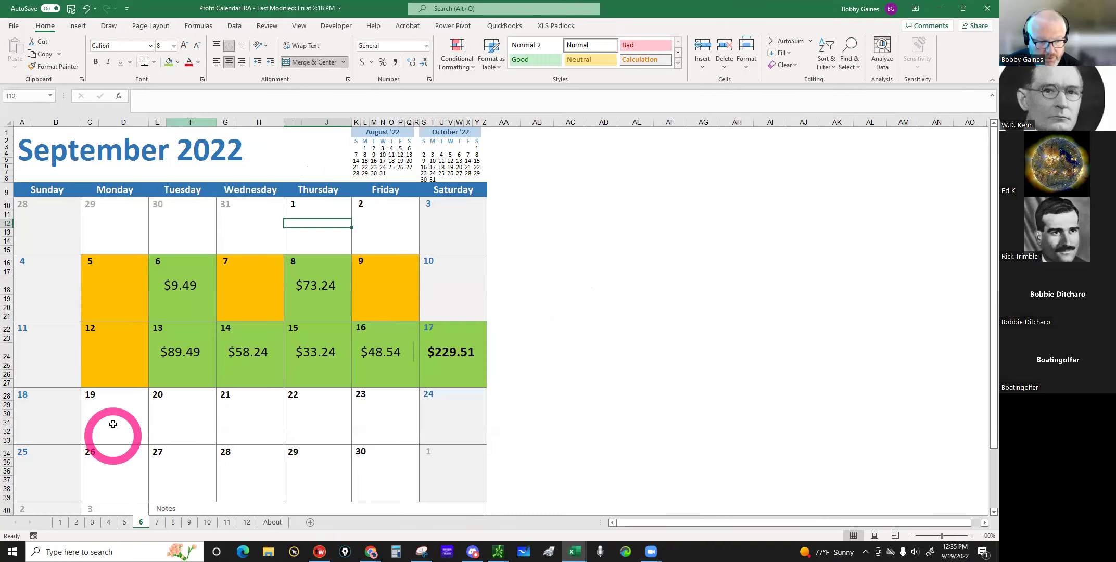
left_click(455, 353)
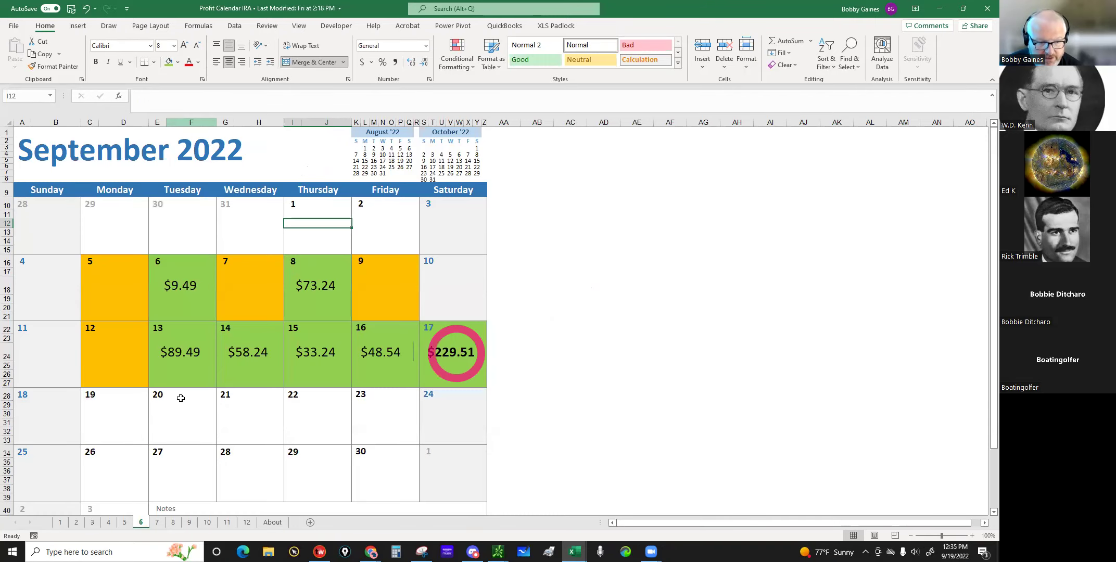
left_click(111, 414)
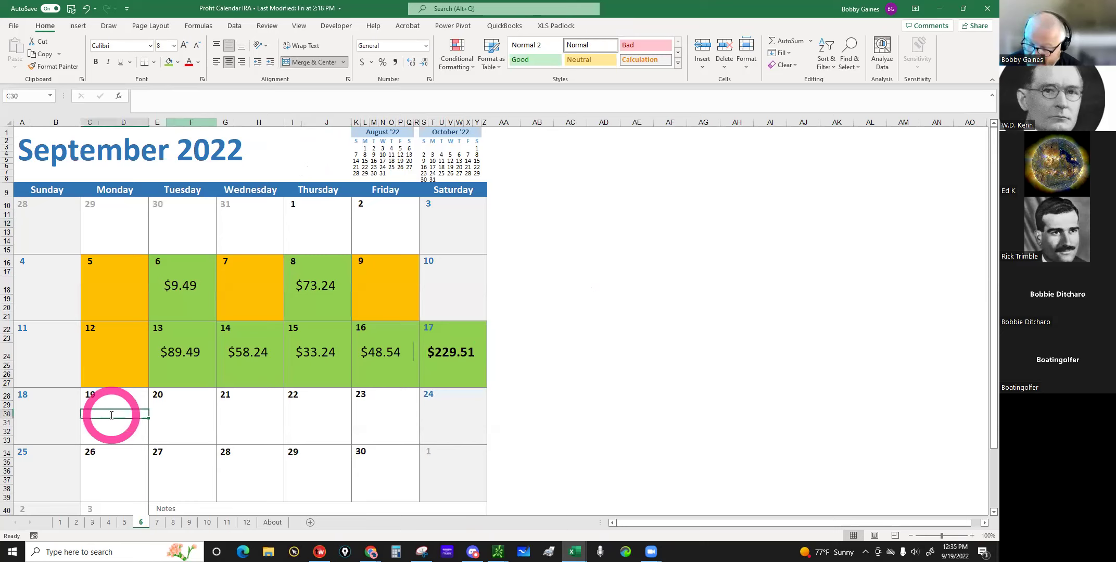
type("119.")
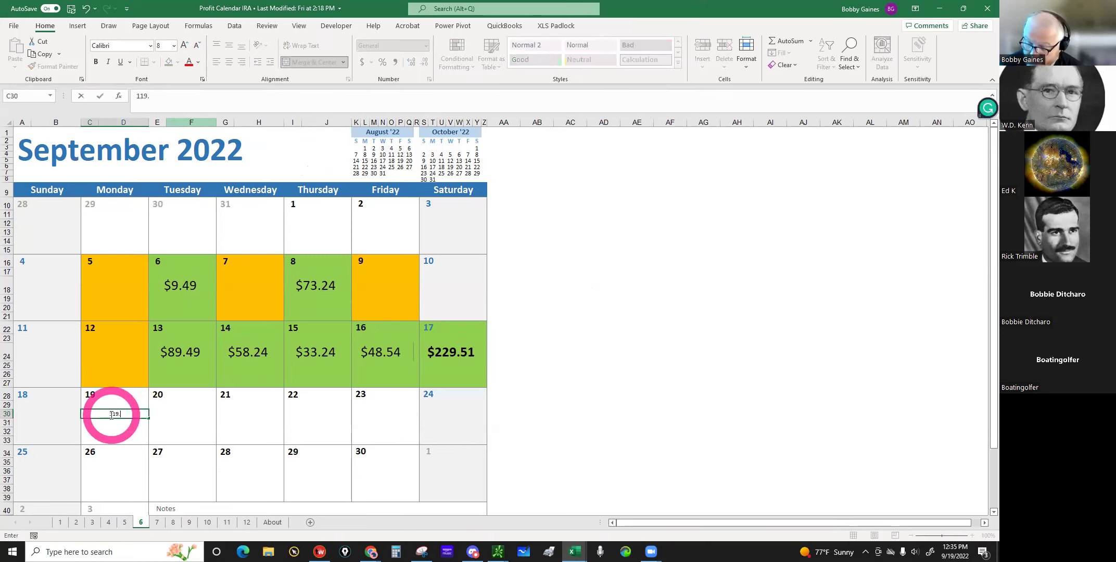
type("79")
key("Return")
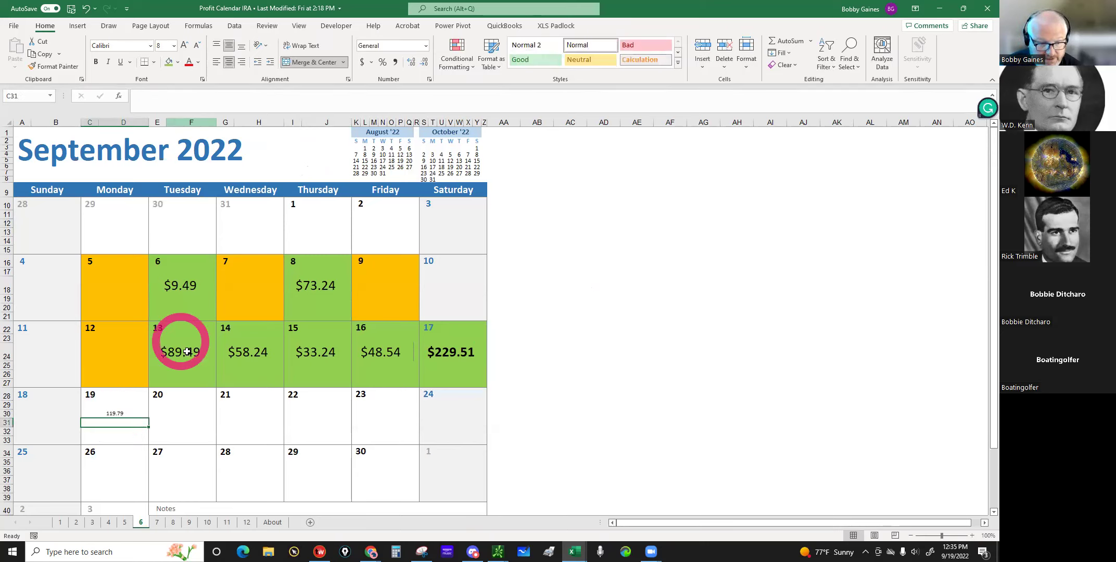
Step: Copy the September 13 profit's formatting onto the 119.79 entry and fill the rest of the September 19 block with the same green
left_click(182, 354)
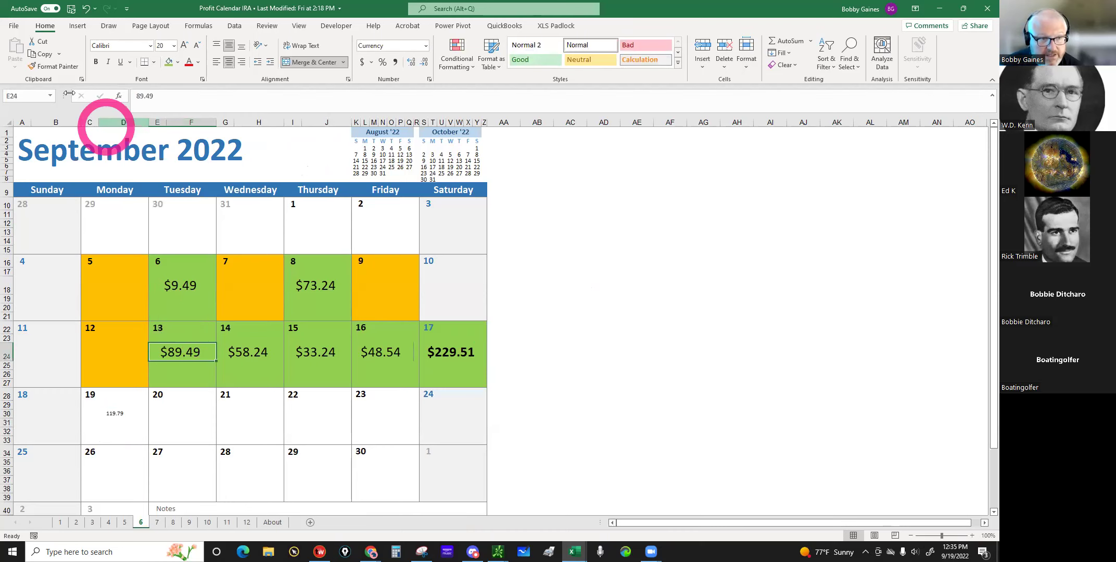
left_click(55, 66)
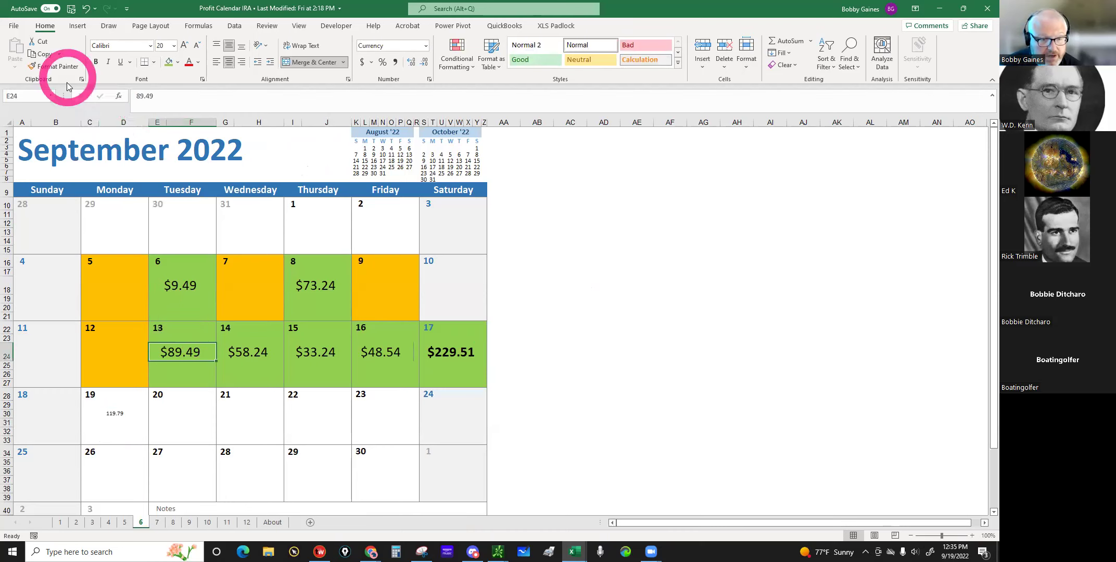
left_click(118, 413)
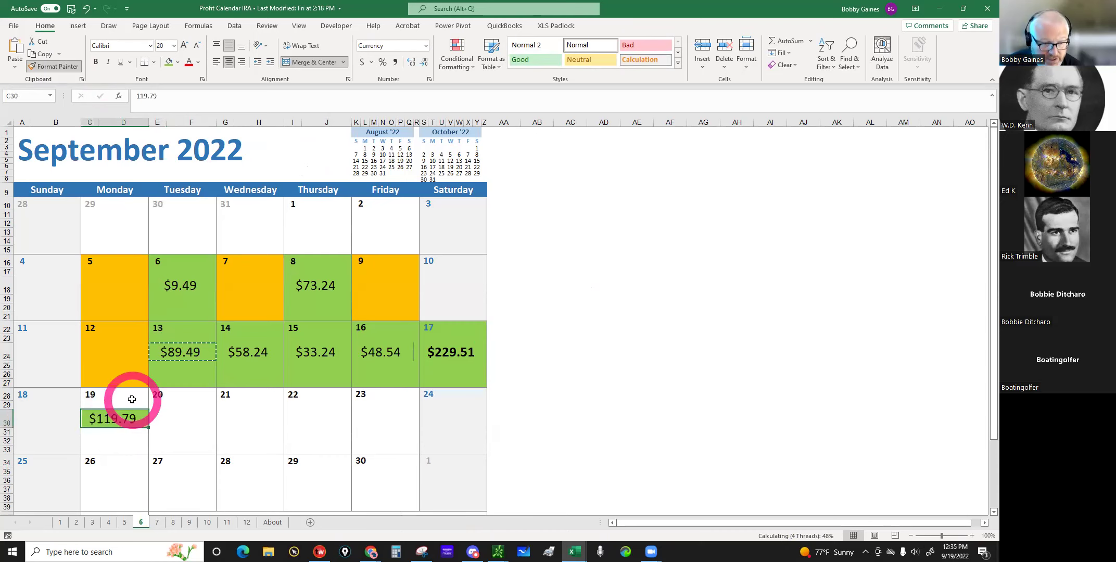
left_click(121, 394)
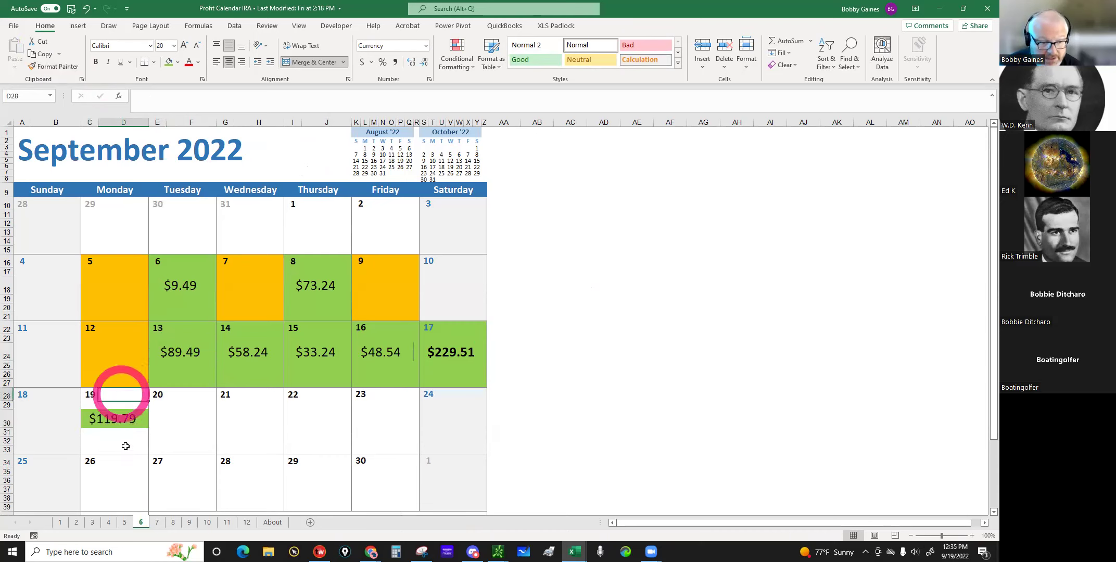
left_click(125, 446, "shift")
left_click(171, 62)
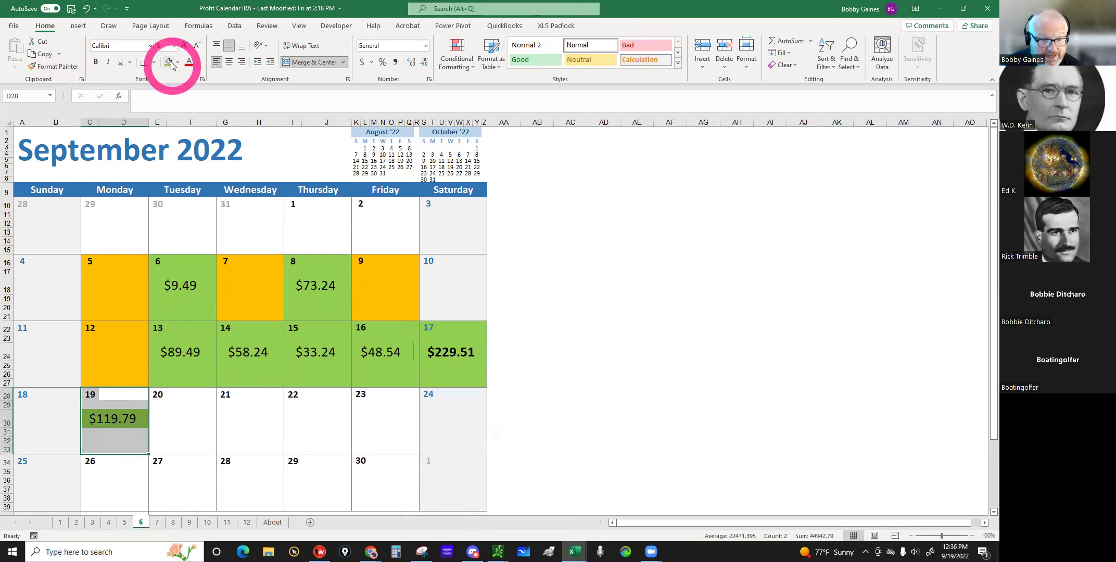
left_click(182, 424)
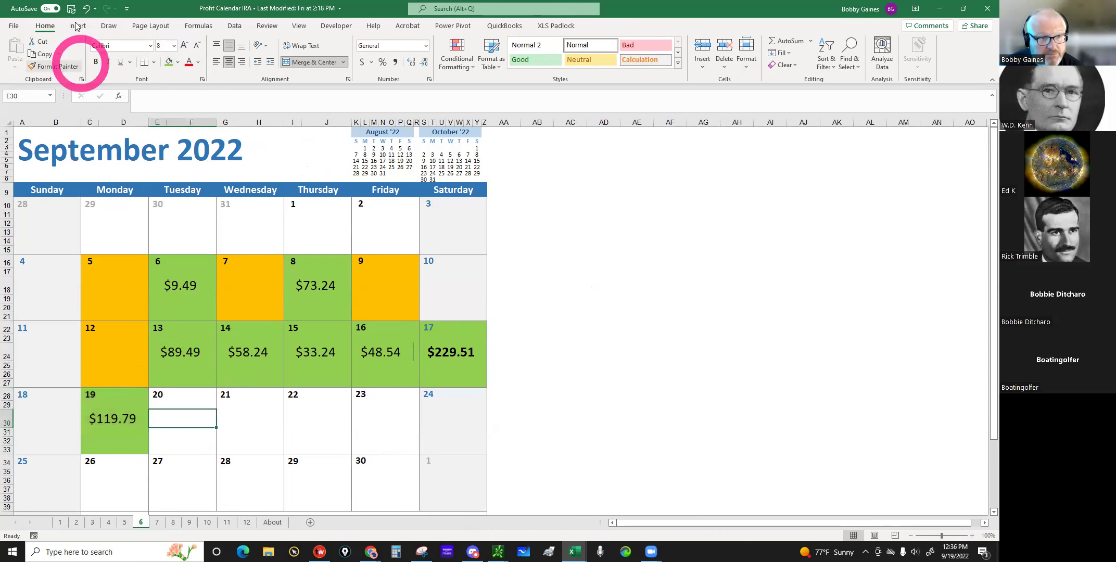
Step: Save the Profit Calendar IRA workbook and close it
left_click(71, 11)
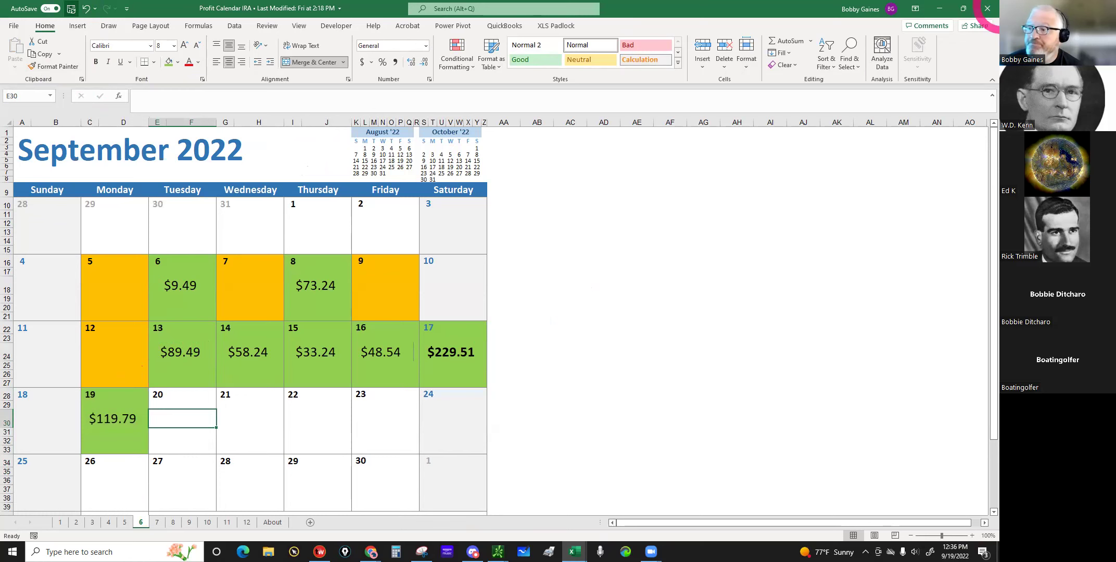
left_click(985, 11)
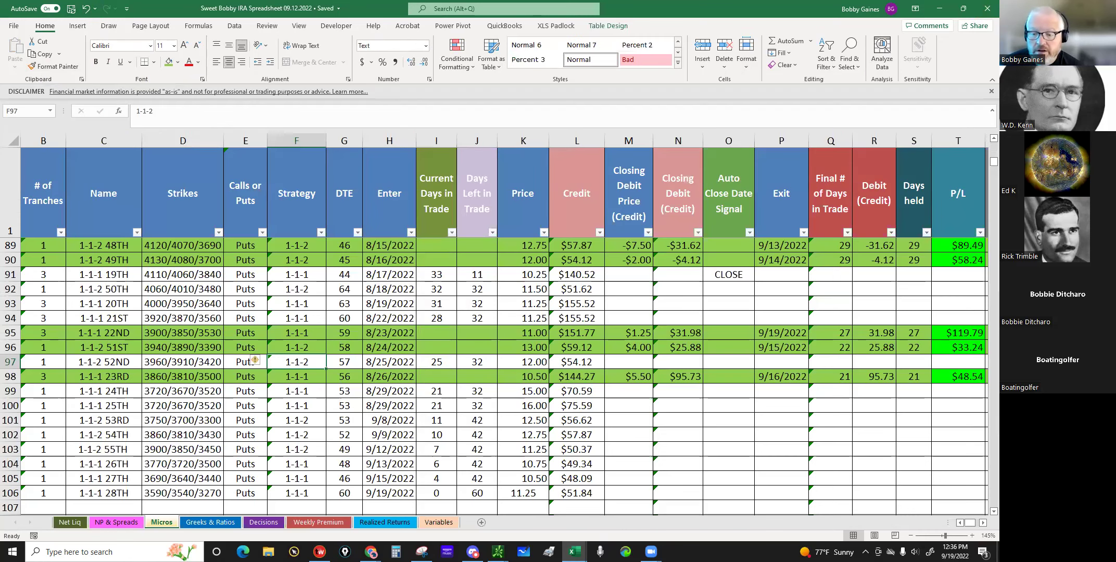
left_click(636, 103)
left_click(601, 285)
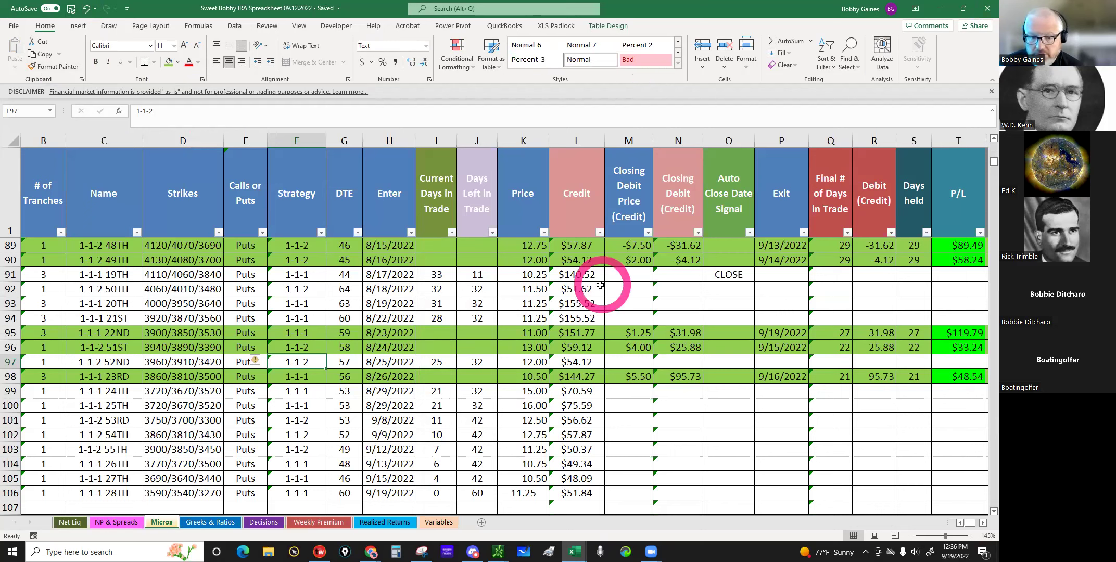
left_click(483, 543)
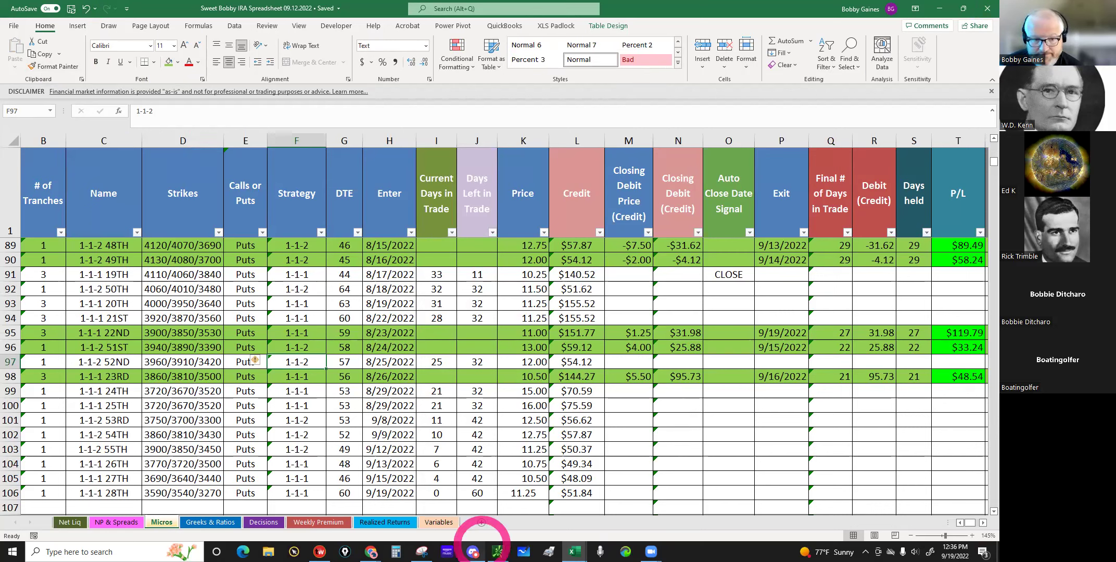
left_click(744, 559)
left_click(960, 523)
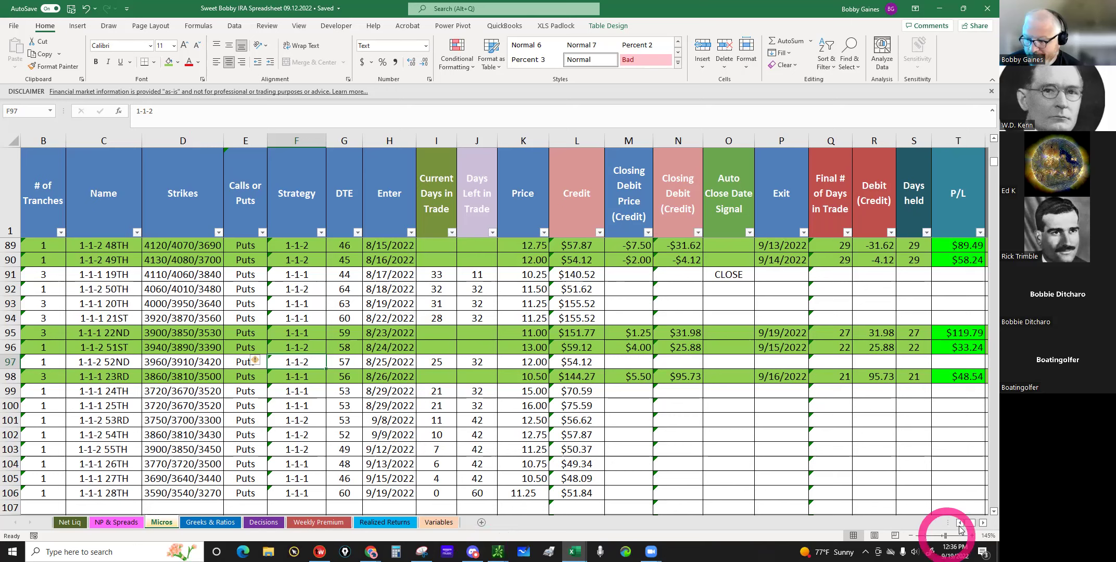
left_click(961, 523)
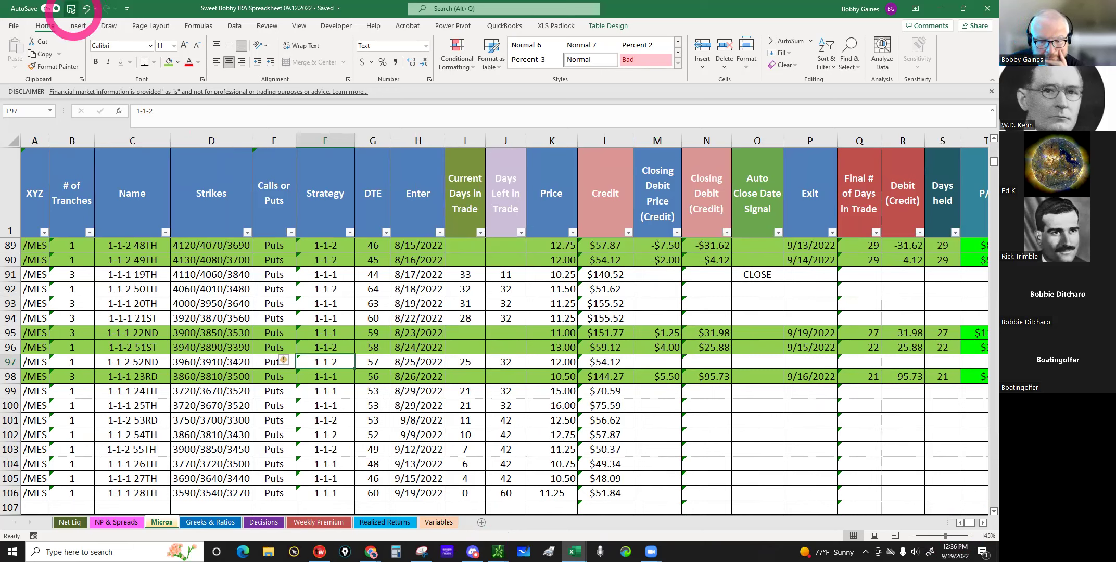
left_click(434, 522)
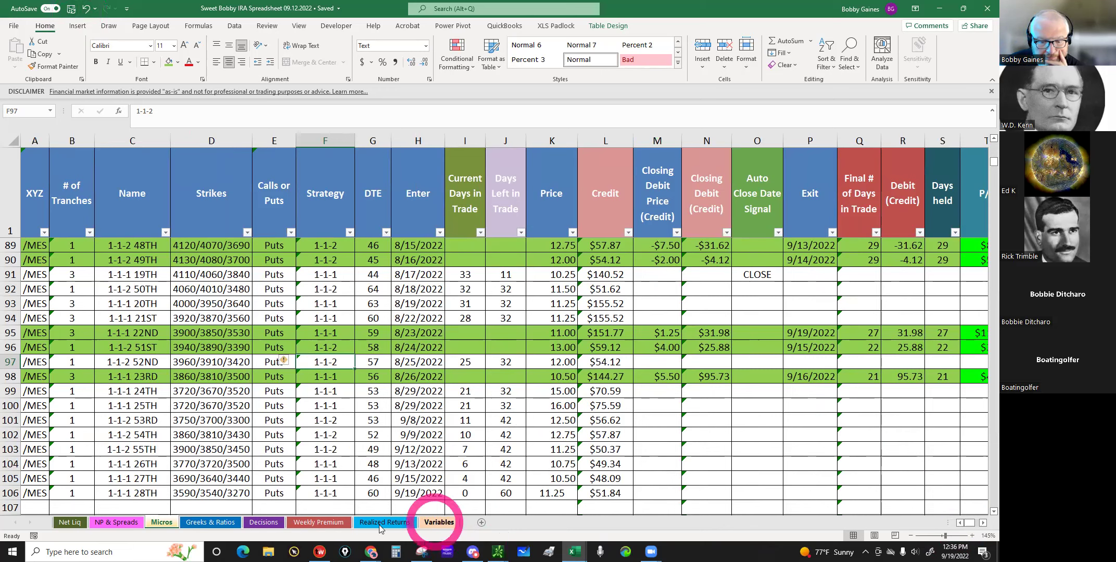
left_click(379, 523)
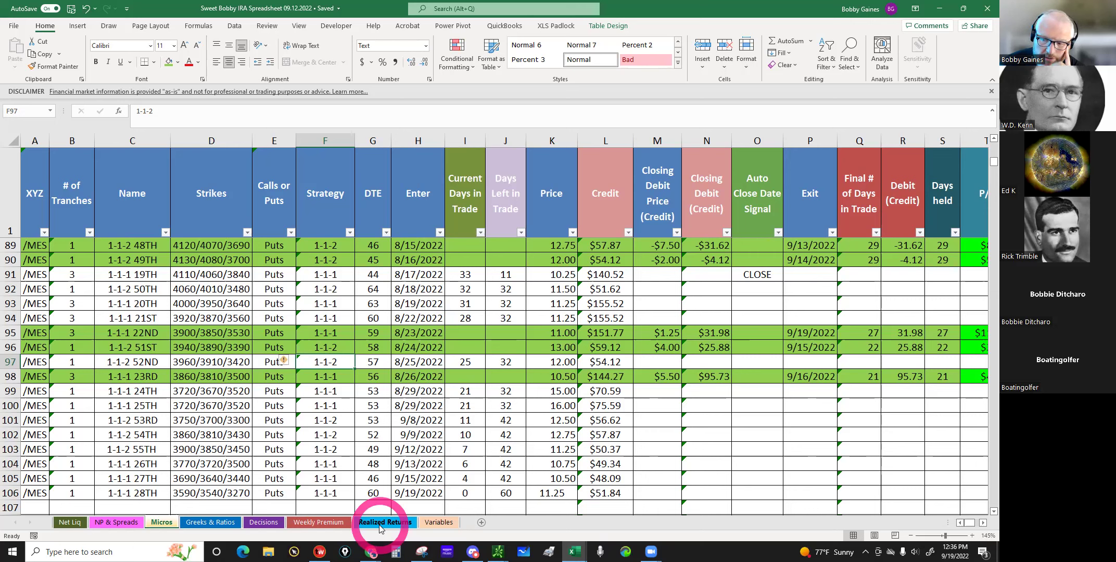
Step: Examine the close signal, closing debit and strikes of the 1-1-1 19TH trade in row 91
left_click(768, 274)
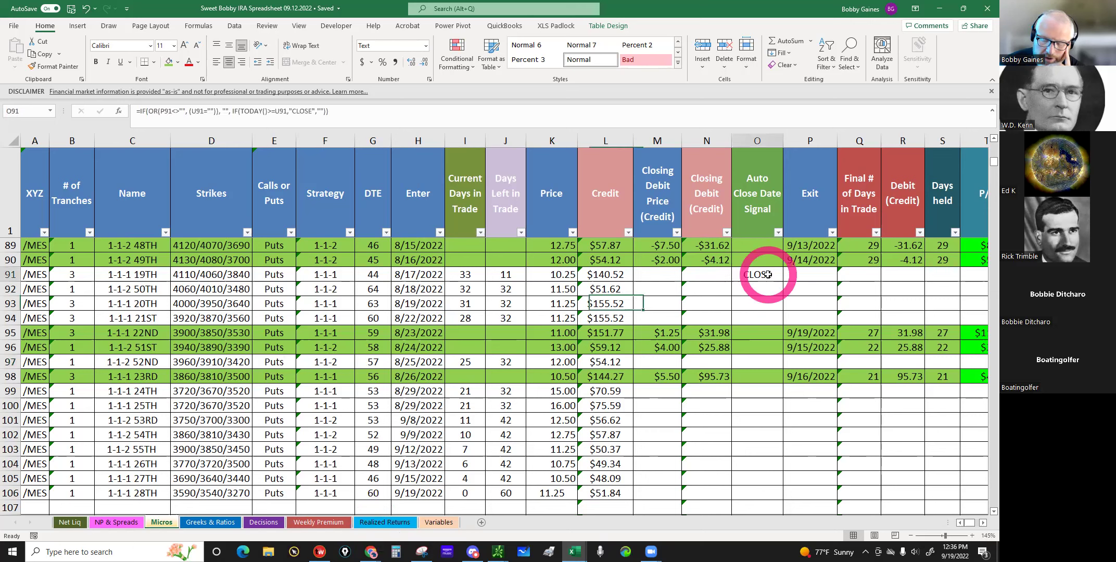
left_click(700, 560)
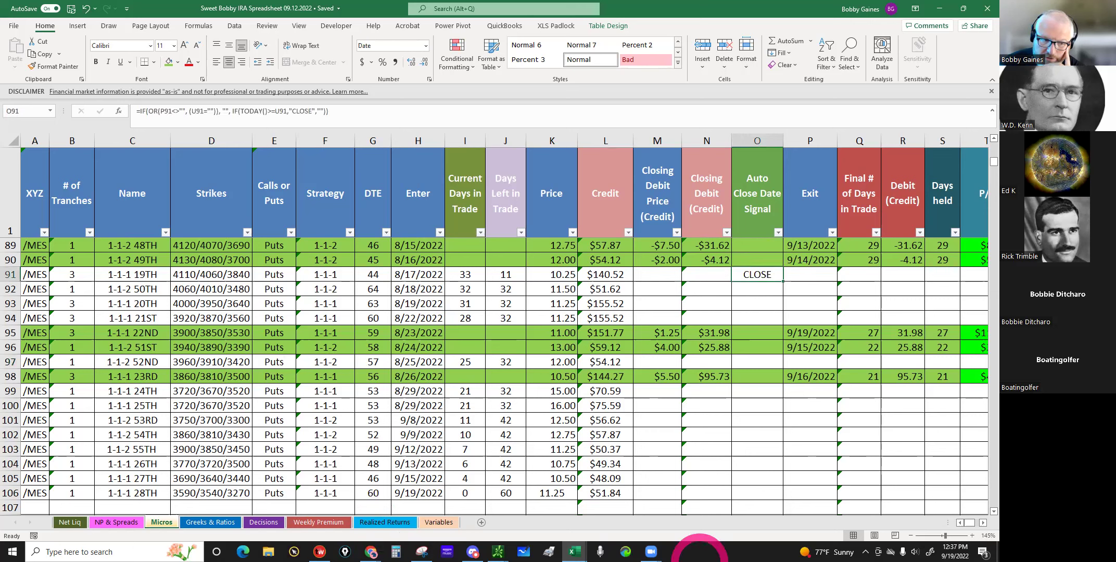
left_click(706, 274)
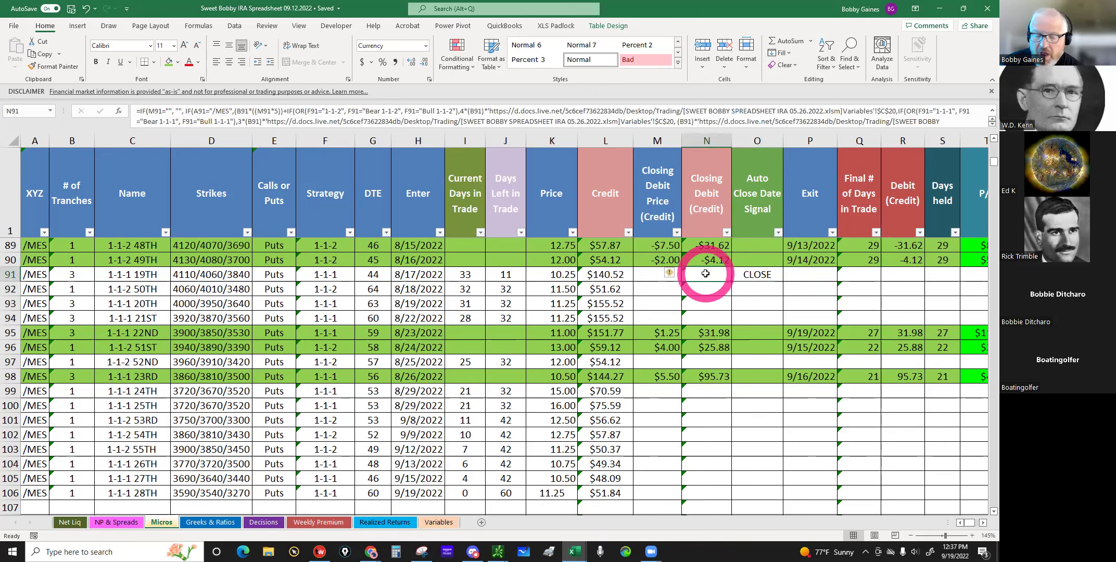
left_click(209, 276)
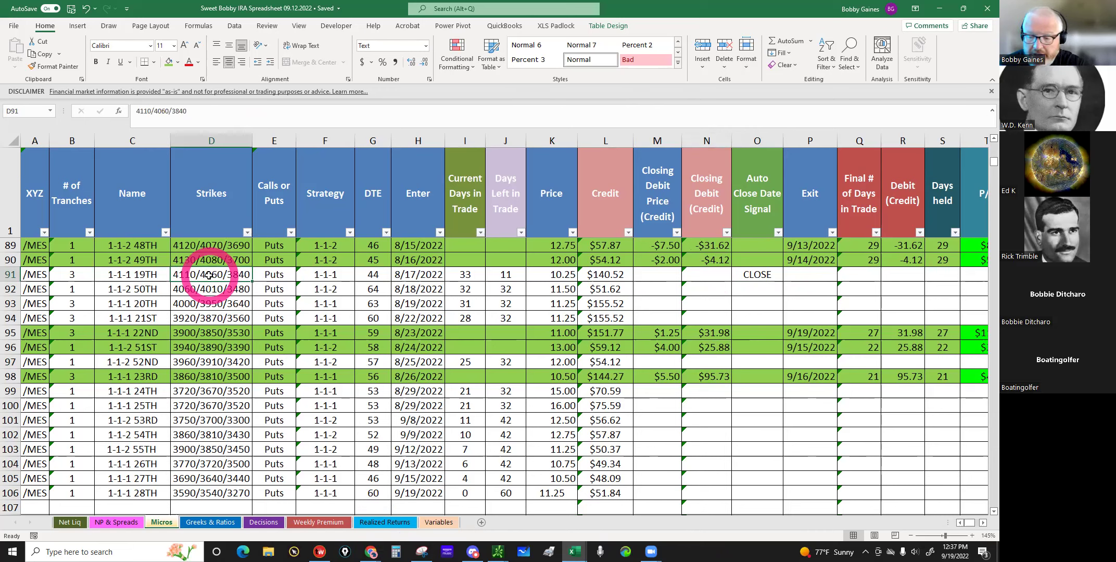
Step: Review the Auto Close Date Signal column for all trades from the first row down to row 91
left_click(746, 274)
key("ctrl+shift+Up")
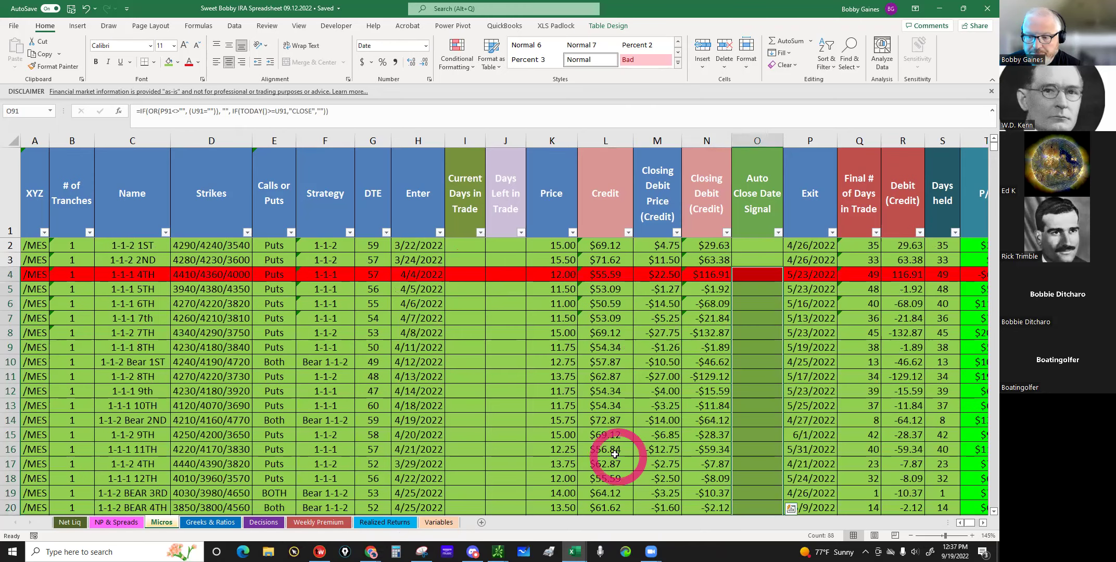
scroll(615, 455, "down", 2)
scroll(615, 454, "down", 2)
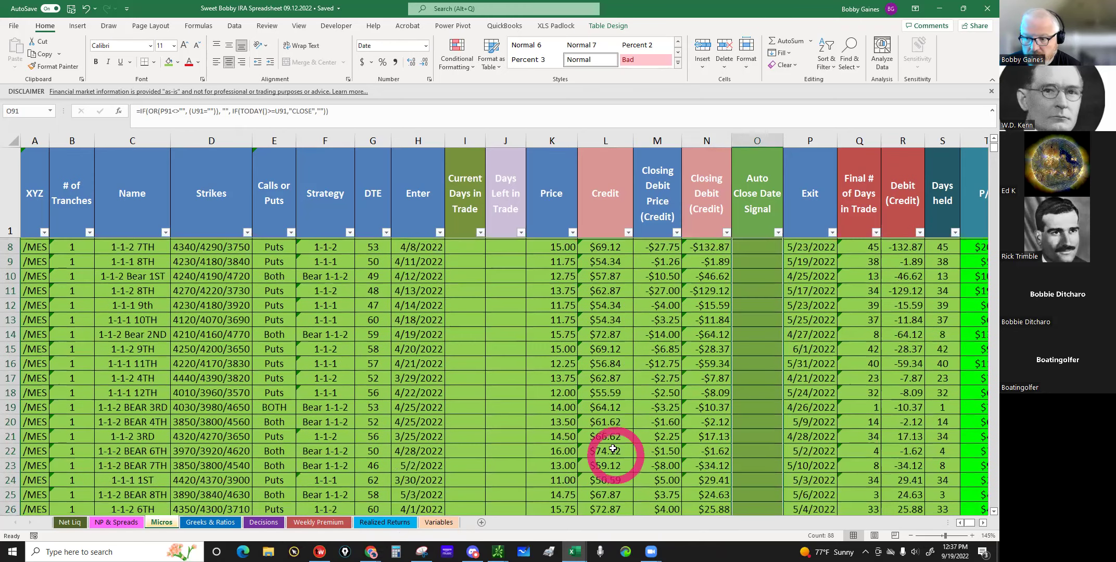
scroll(619, 424, "down", 2)
scroll(620, 420, "down", 13)
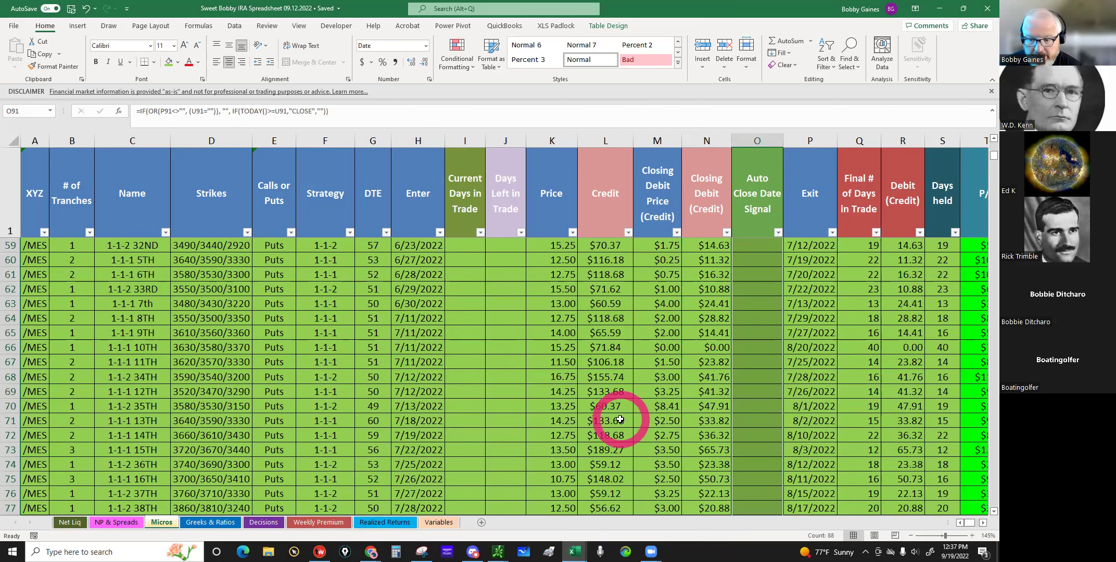
scroll(620, 420, "down", 12)
scroll(620, 419, "up", 5)
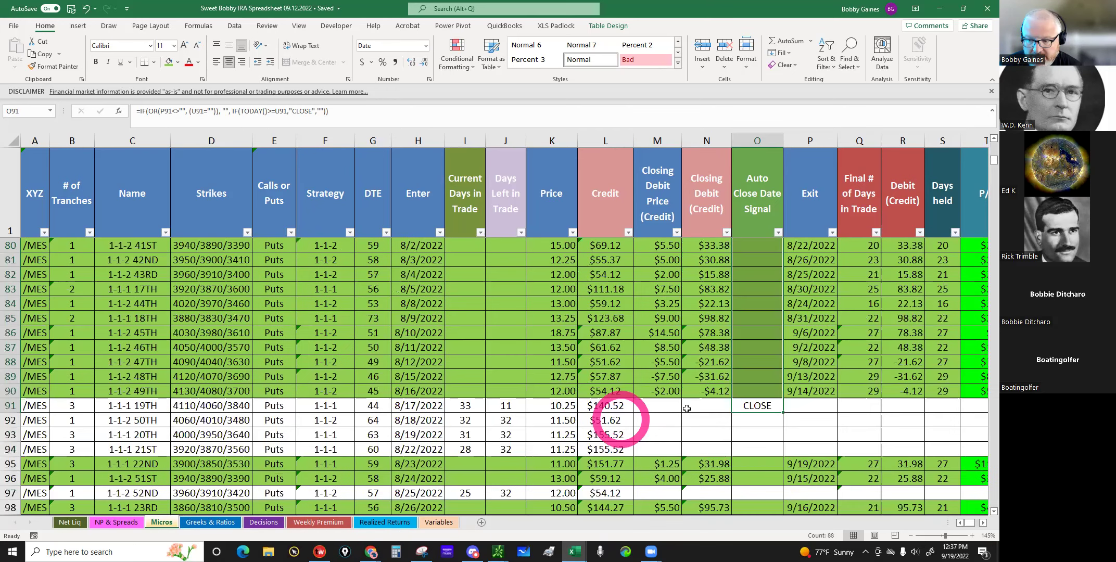
Step: Check the close signal formula, days left in trade and name of the 1-1-1 19TH trade
left_click(745, 405)
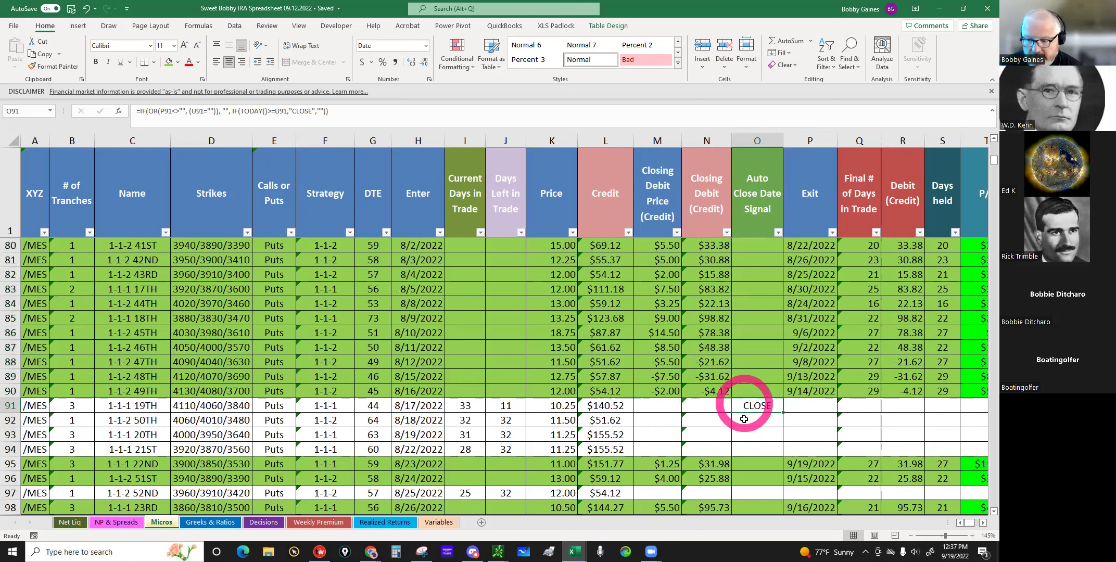
key("Return")
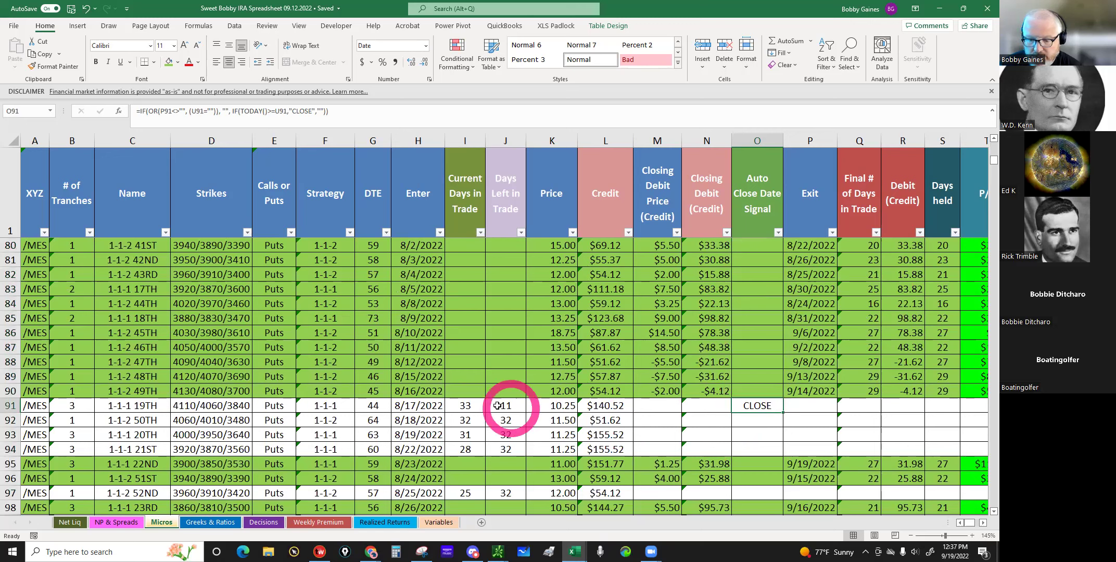
left_click(501, 405)
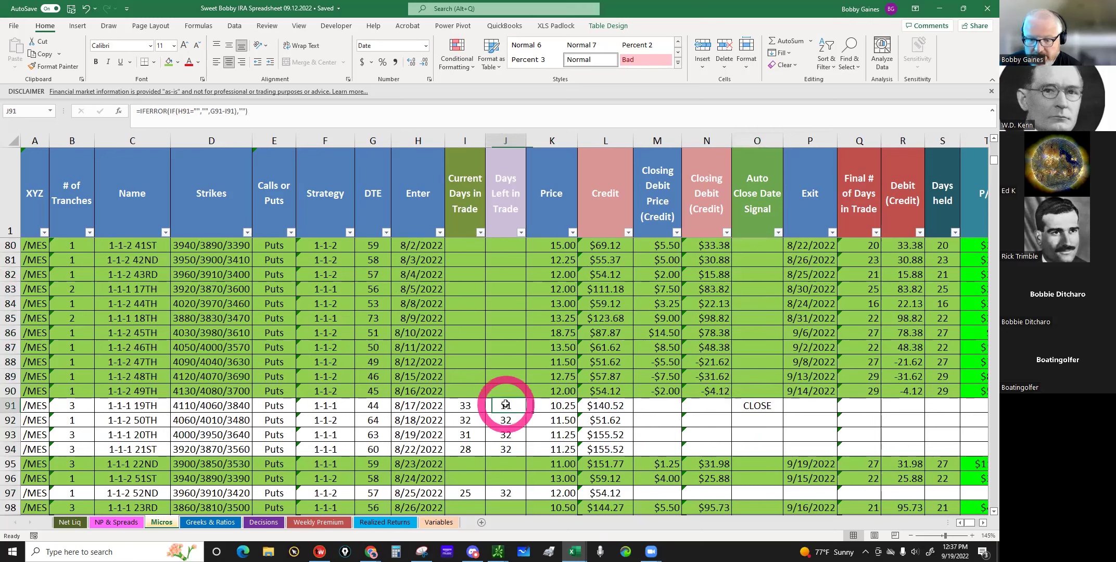
left_click(138, 404)
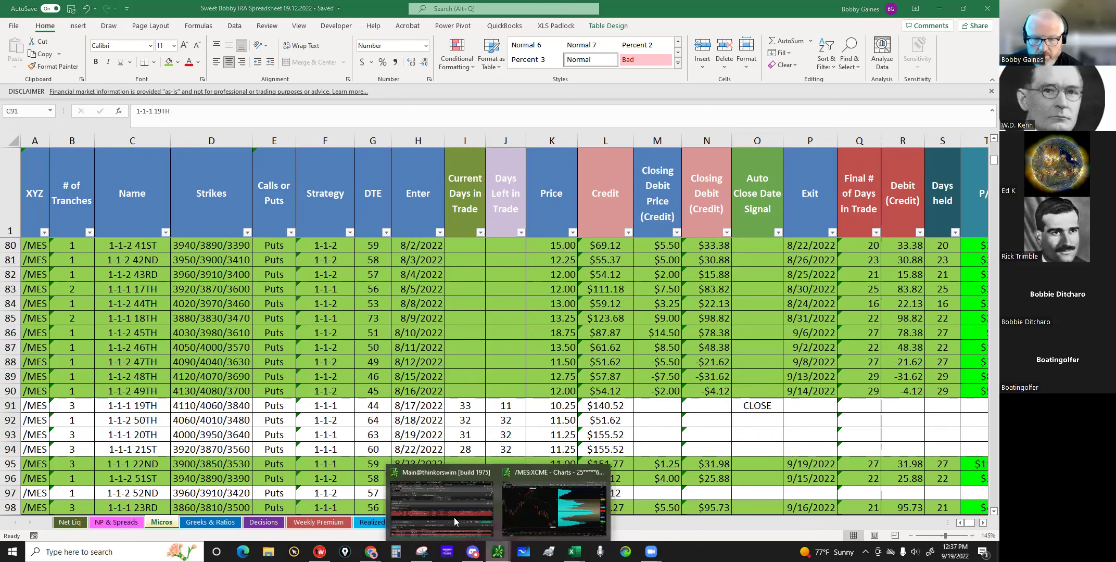
Step: Switch to thinkorswim and bring up the /MES risk profile analysis
left_click(498, 551)
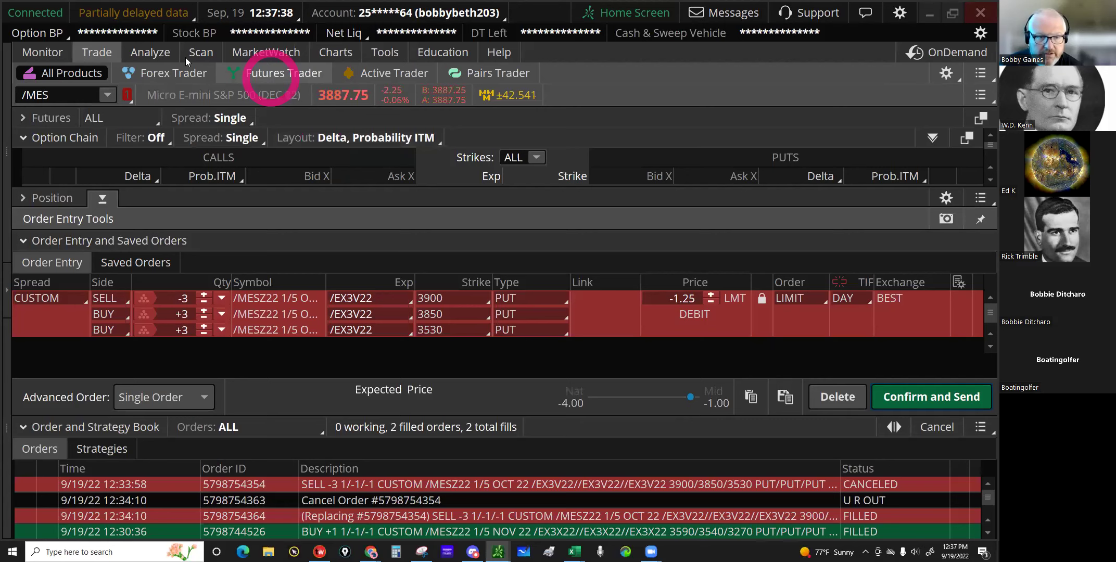
left_click(161, 54)
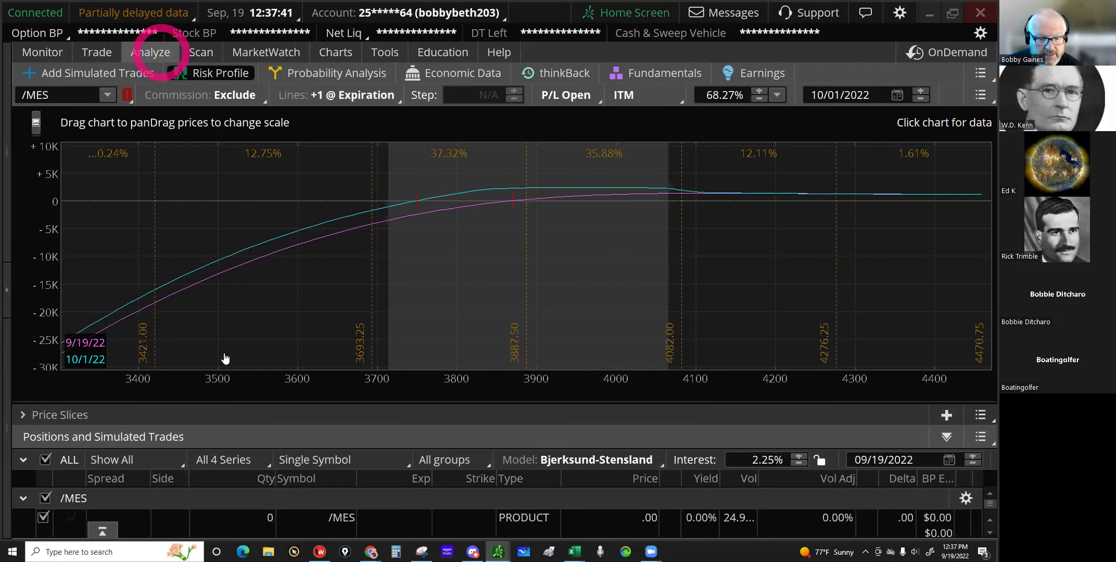
left_click(225, 359)
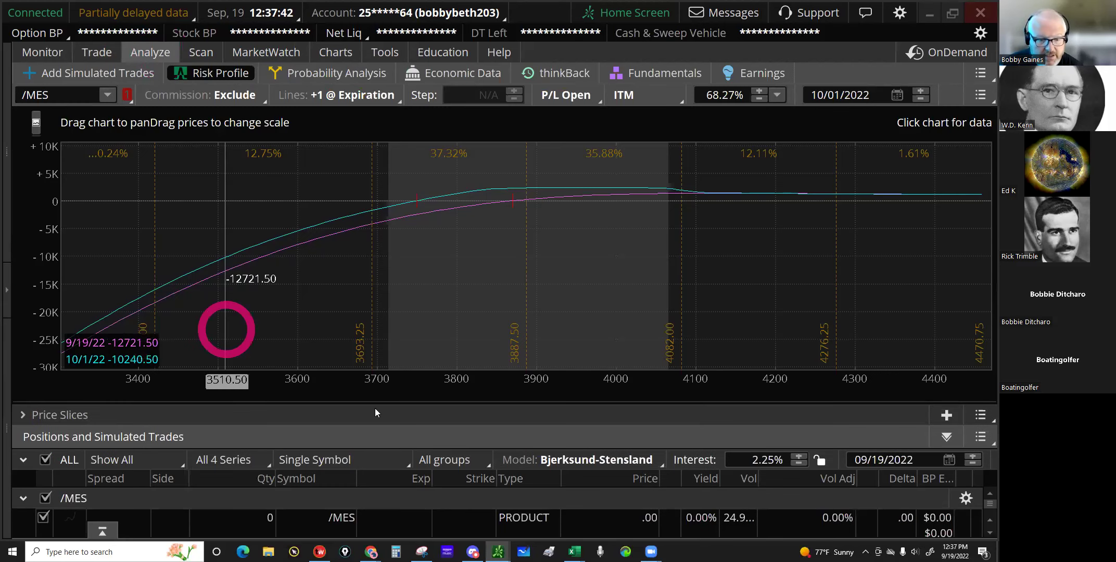
Step: Restrict the /MES risk profile to the (1-1-1 19TH) position group and hide simulated trades
left_click(379, 456)
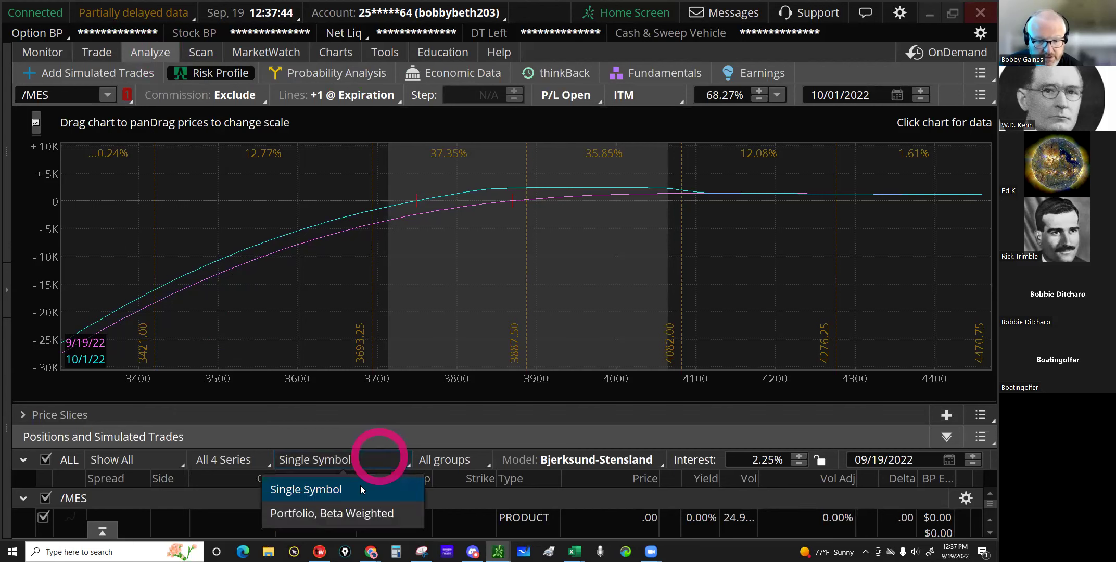
left_click(343, 462)
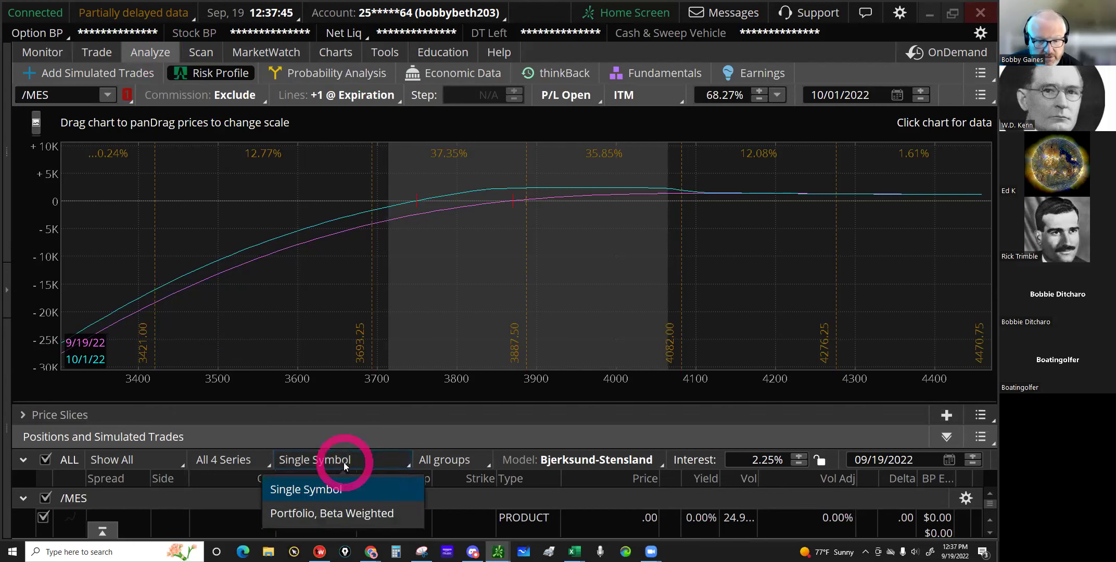
left_click(486, 460)
left_click(390, 182)
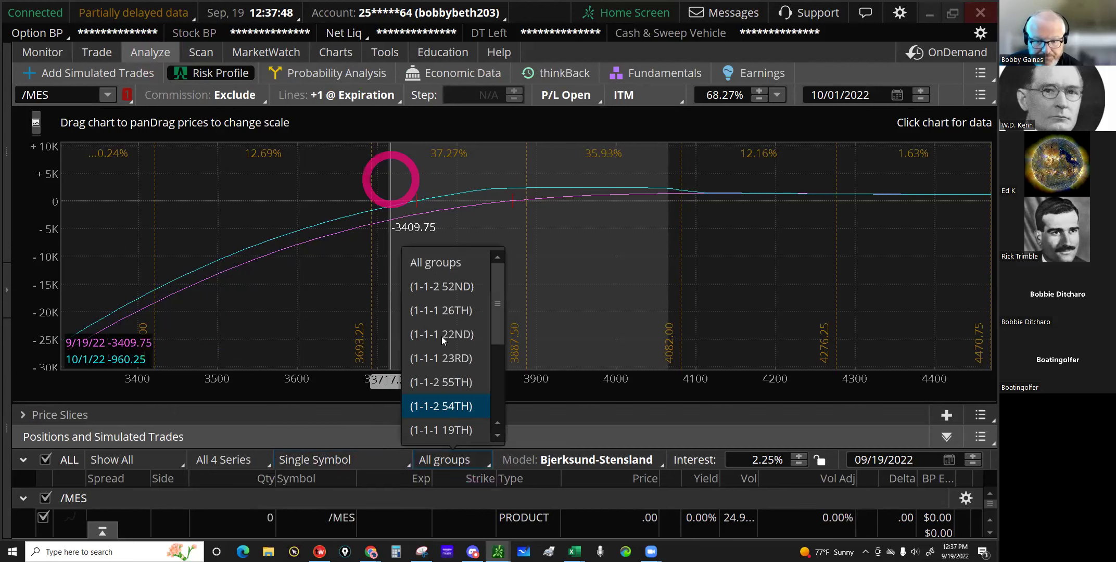
scroll(446, 386, "down", 5)
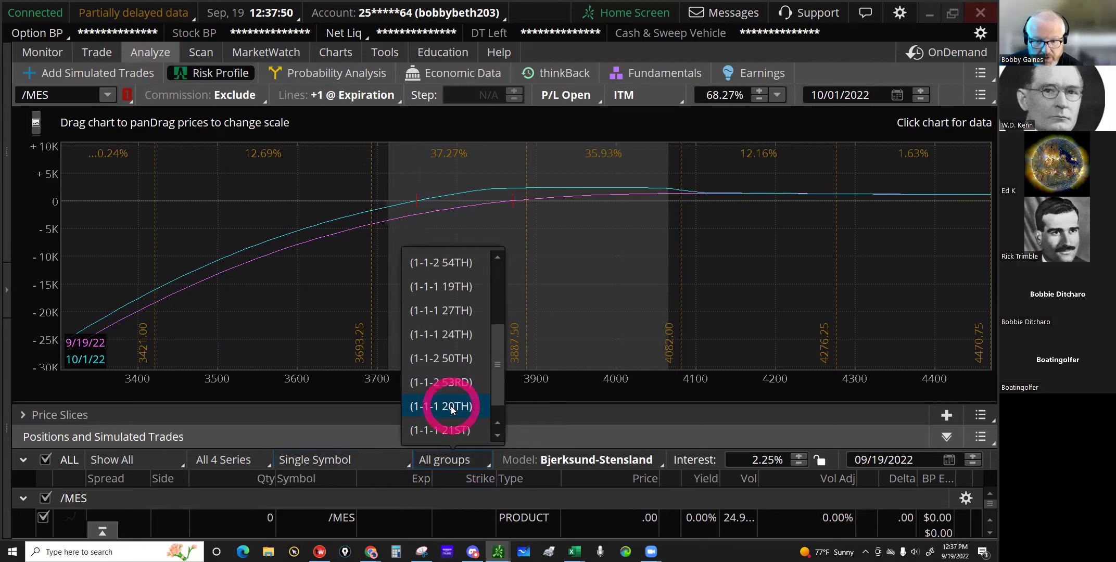
scroll(451, 385, "up", 3)
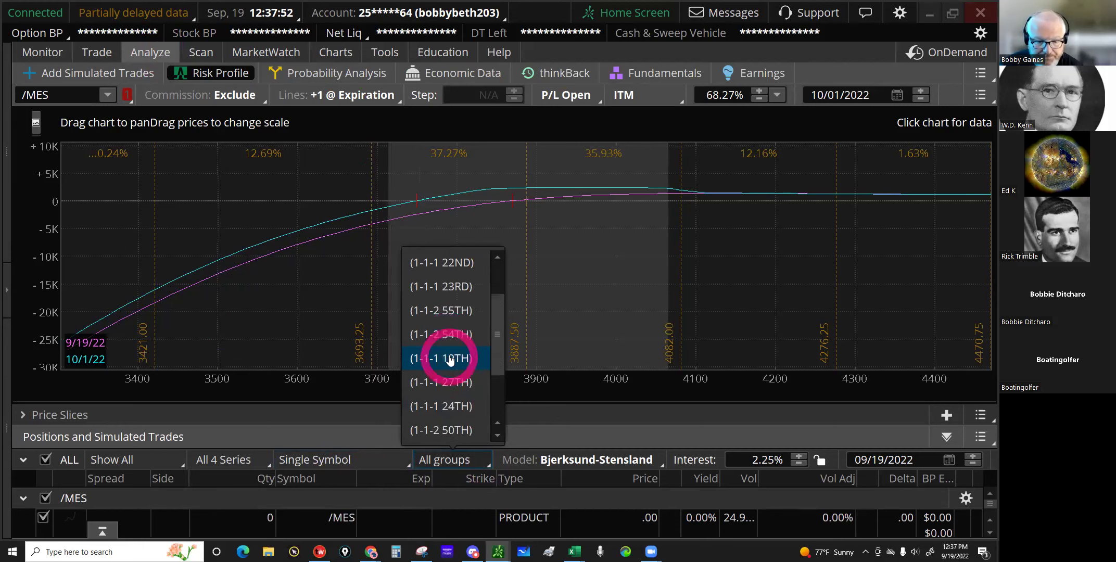
left_click(451, 359)
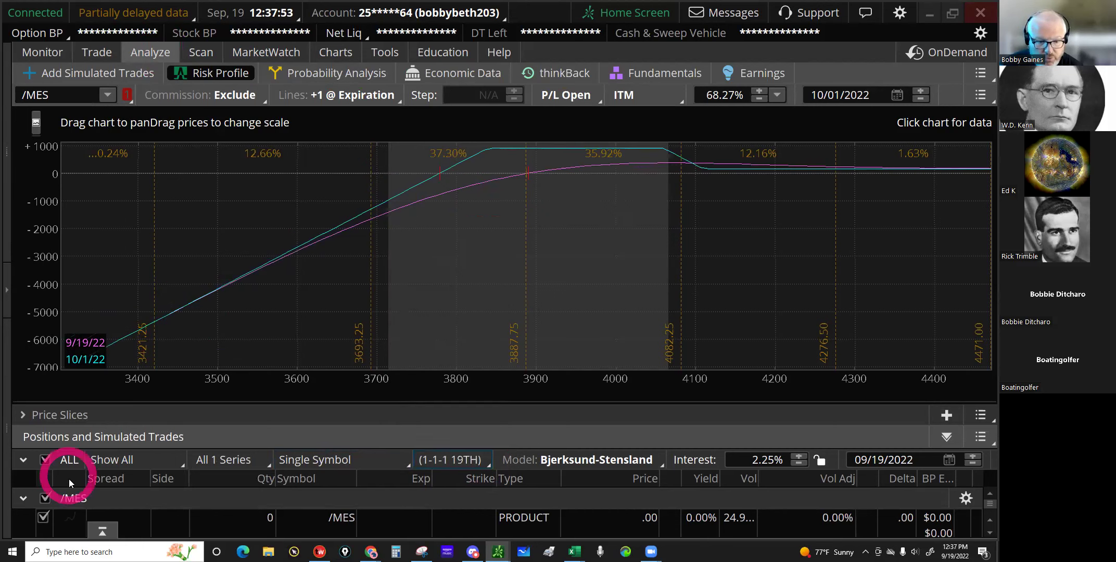
left_click(115, 467)
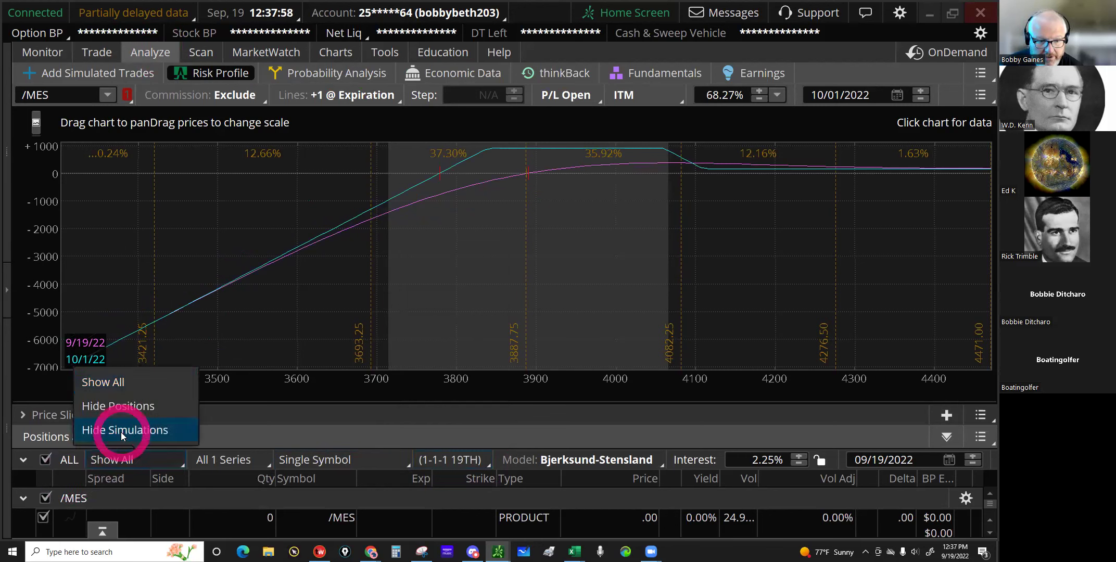
left_click(122, 432)
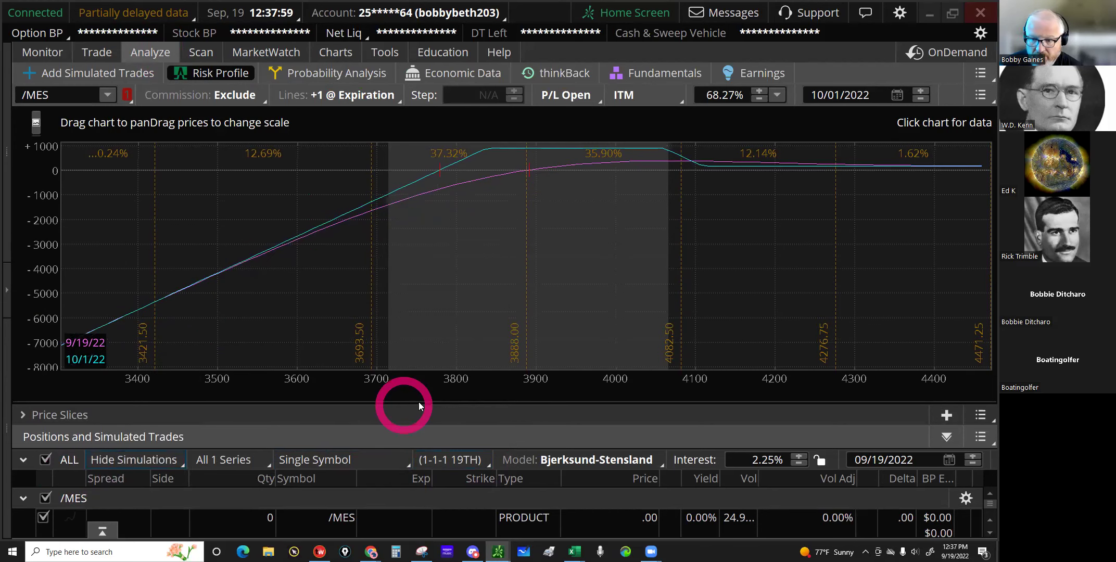
Step: Examine the 1-1-1 19TH group's profit and loss curve at /MES prices from 3868 to 3893
left_click(511, 371)
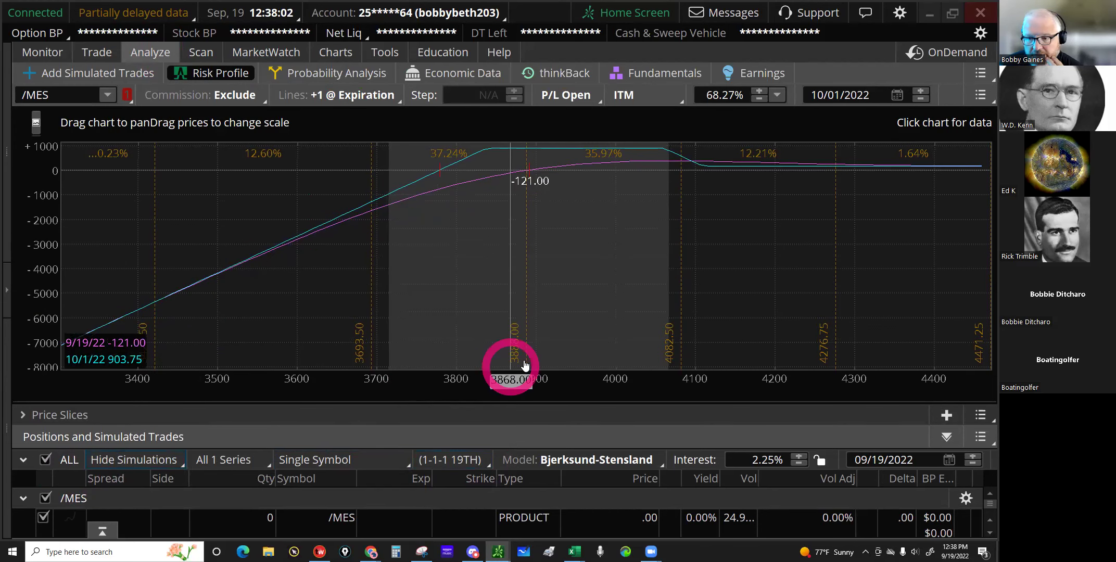
left_click(525, 363)
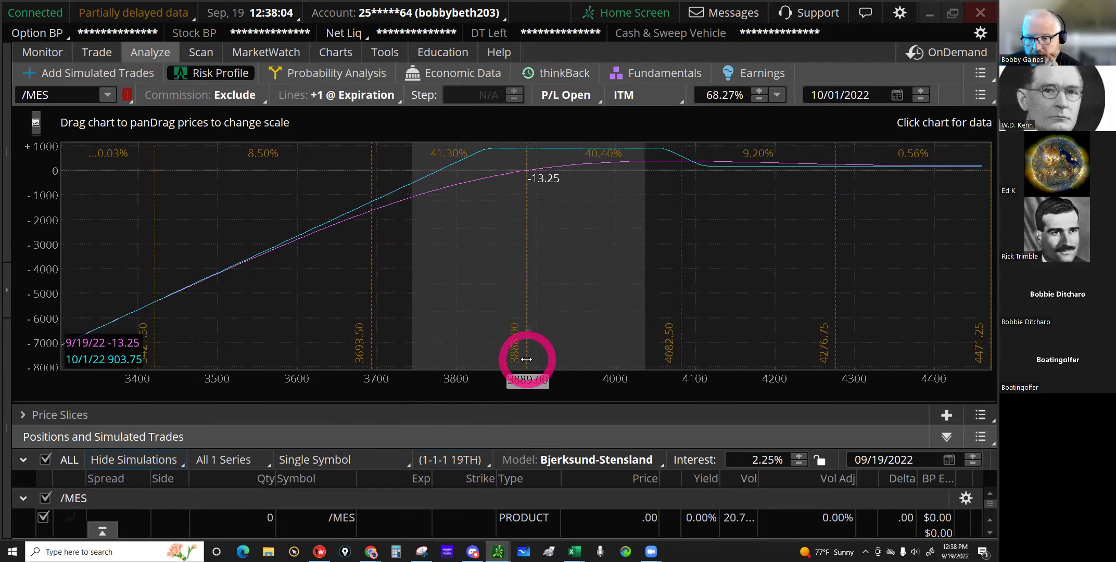
left_click(530, 361)
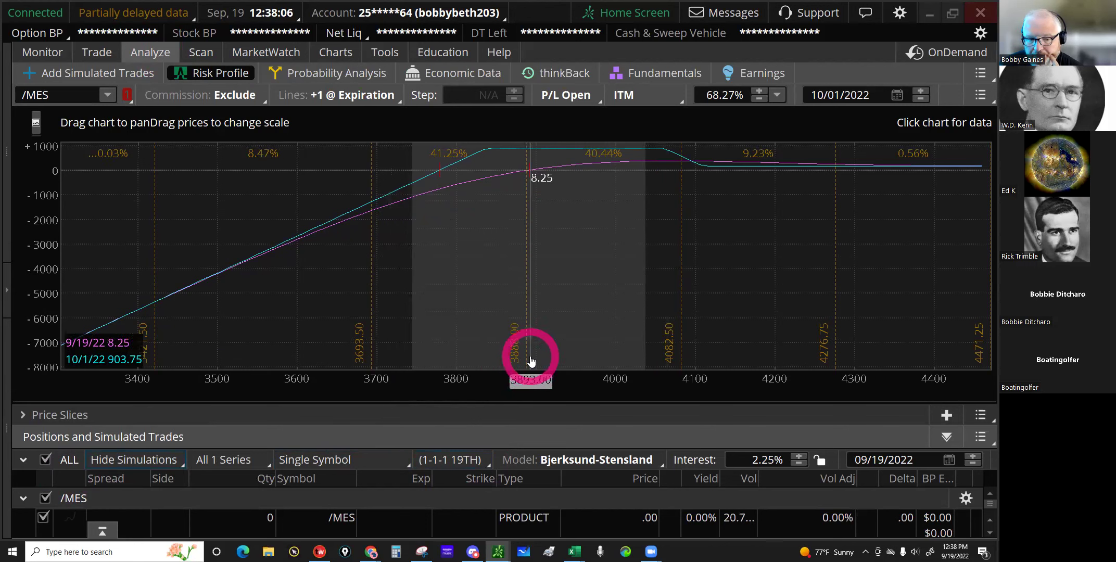